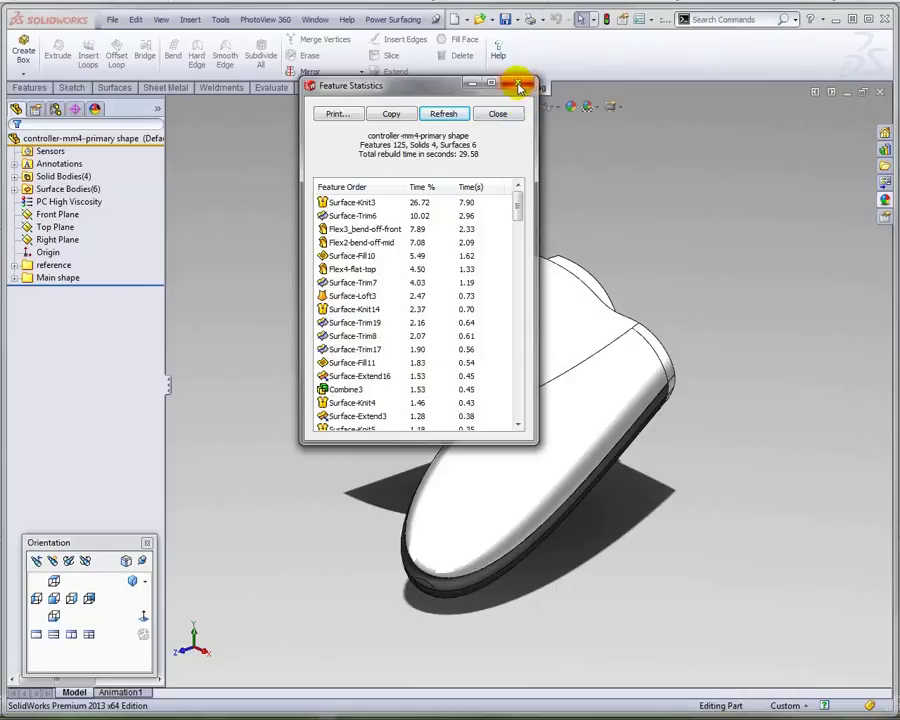
# Close the feature statistics and examine the finished controller body from several angles.
pyautogui.click(518, 86)
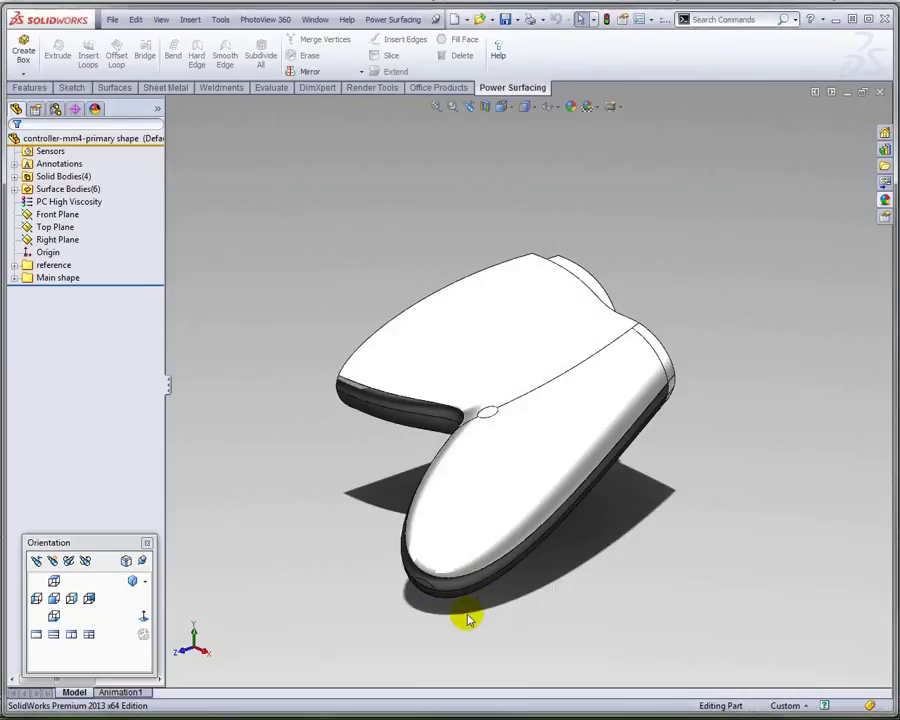
pyautogui.moveTo(468, 619); pyautogui.dragTo(436, 674, button='middle')
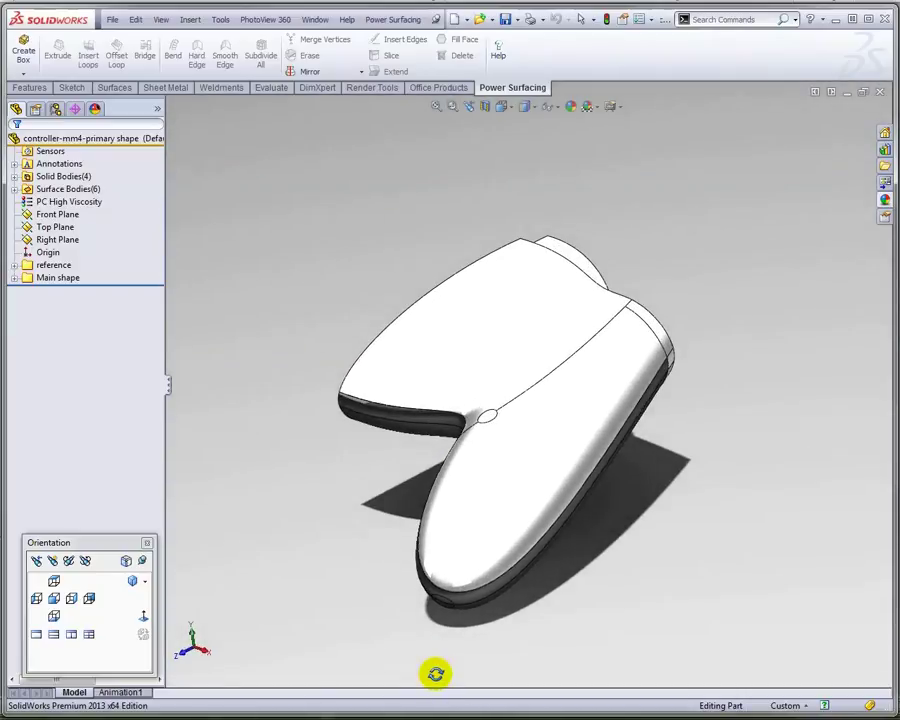
pyautogui.moveTo(382, 617); pyautogui.dragTo(380, 577, button='middle')
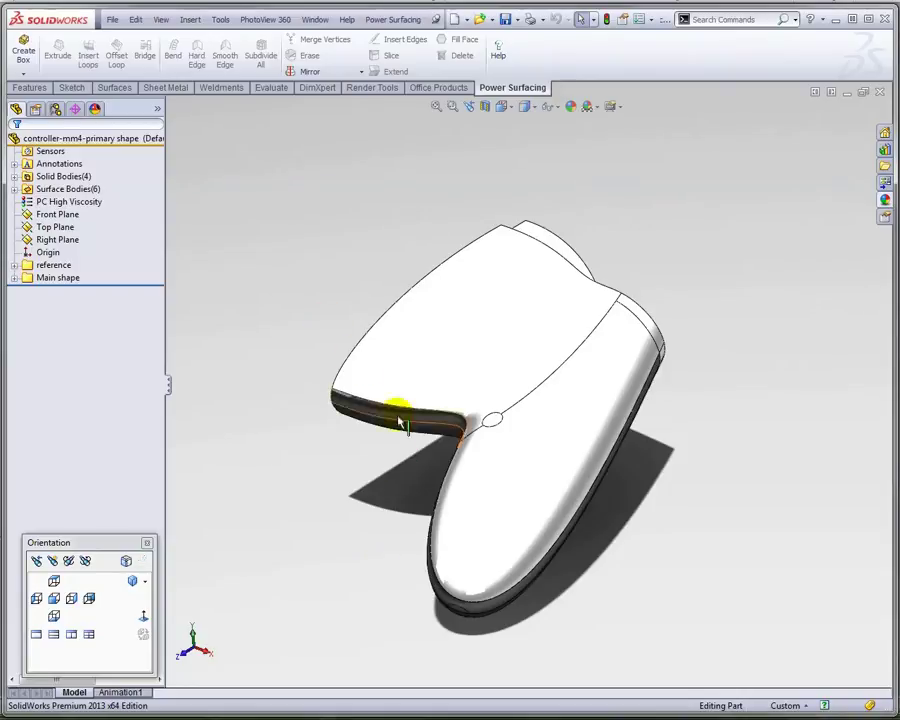
pyautogui.moveTo(396, 539); pyautogui.dragTo(388, 534, button='middle')
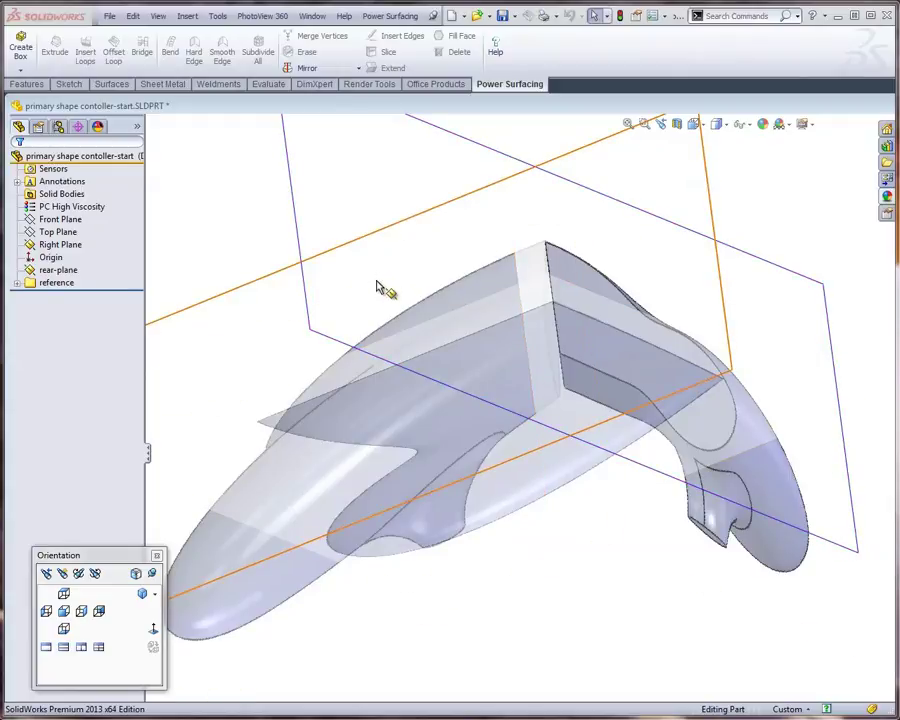
# Examine the reference controller surfaces, the Right Plane and the rear-plane in the primary shape start part.
pyautogui.moveTo(378, 281); pyautogui.dragTo(399, 275, button='middle')
pyautogui.scroll(2, 399, 275)
pyautogui.scroll(-2, 517, 481)
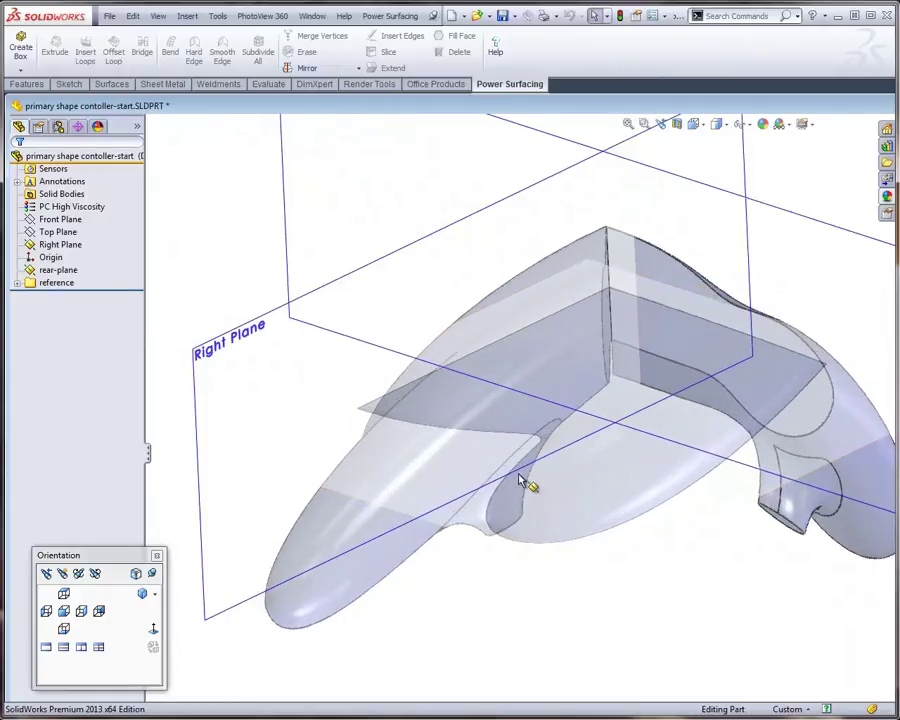
pyautogui.scroll(2, 511, 469)
pyautogui.moveTo(512, 470); pyautogui.dragTo(468, 387, button='middle')
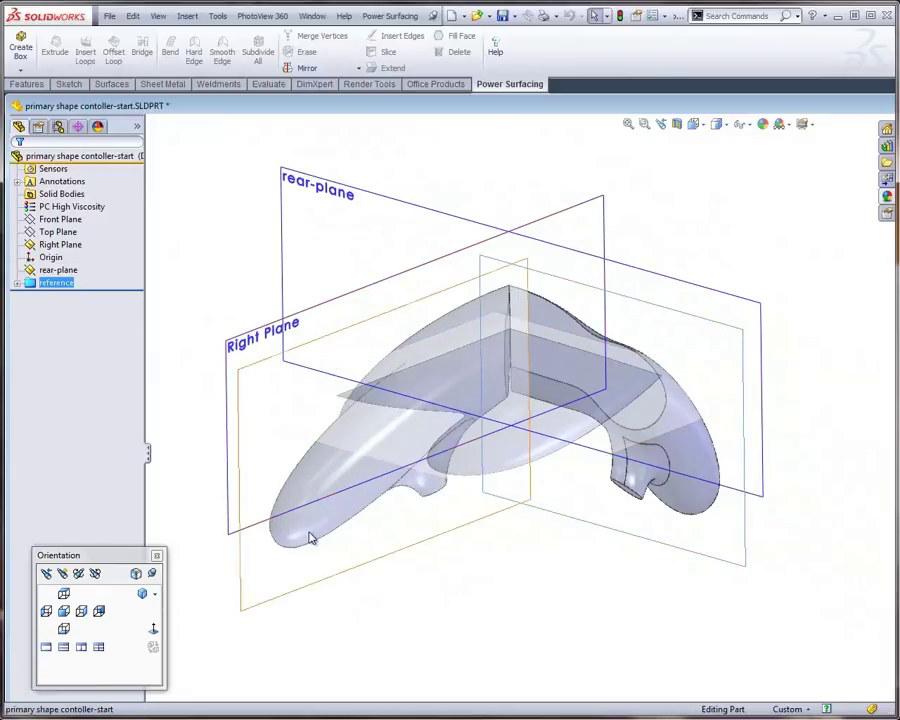
pyautogui.moveTo(535, 462)
pyautogui.mouseDown(button='middle')
pyautogui.moveTo(565, 418)
pyautogui.moveTo(519, 460)
pyautogui.moveTo(561, 473)
pyautogui.moveTo(536, 476)
pyautogui.mouseUp(button='middle')
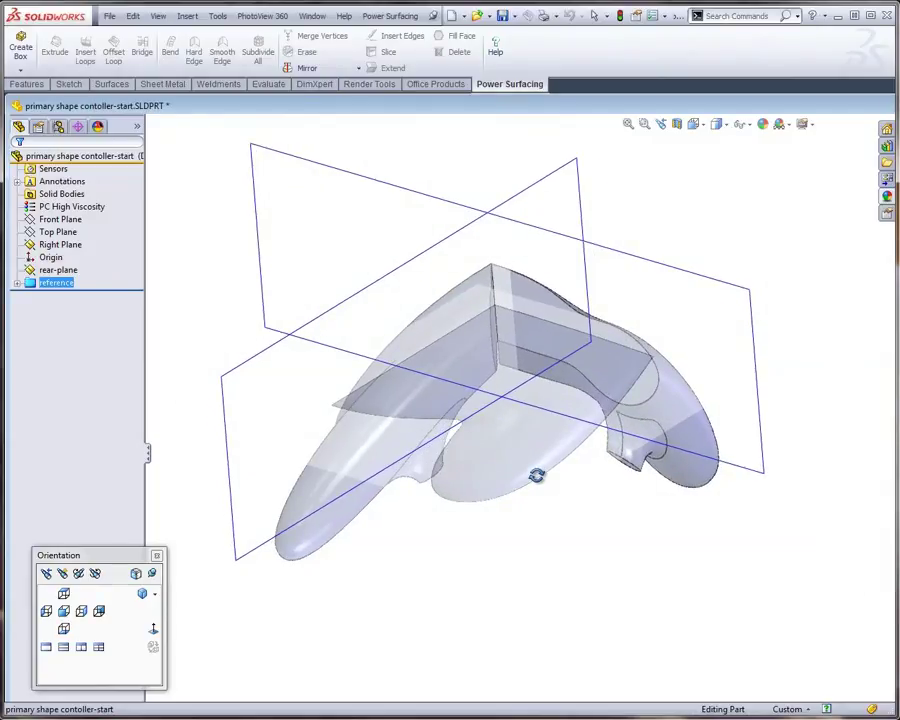
# Open a new sketch on the rear-plane and view it face-on, framing the reference half shape.
pyautogui.rightClick(448, 206)
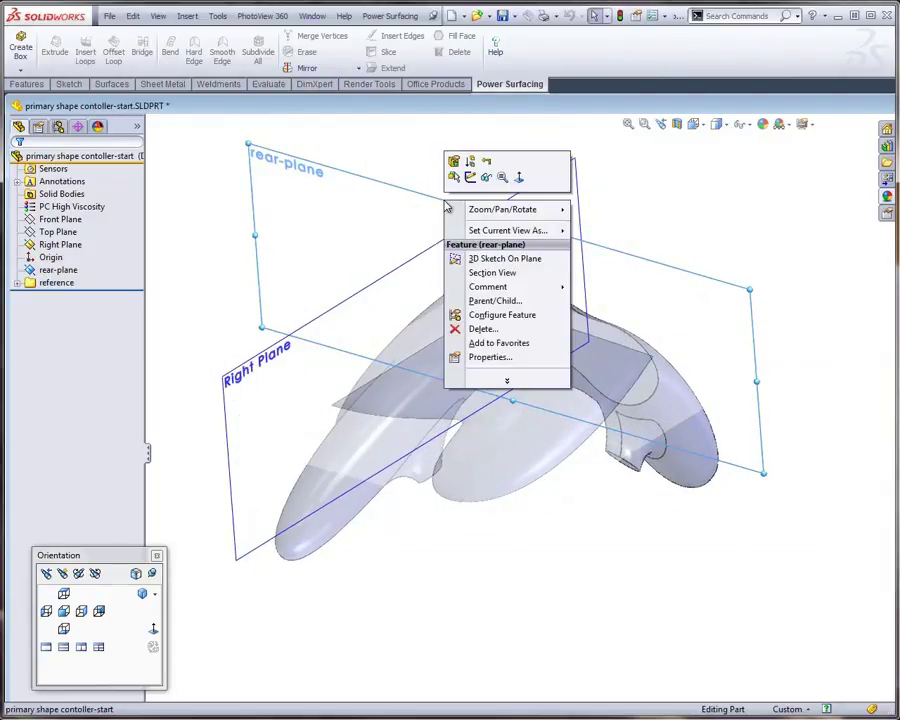
pyautogui.click(470, 178)
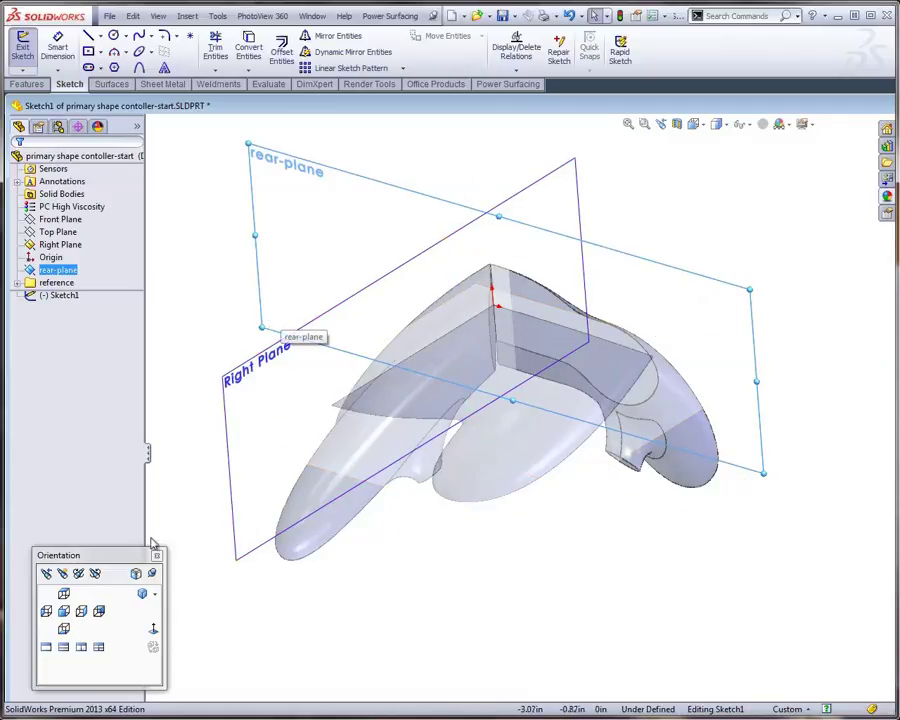
pyautogui.click(153, 630)
pyautogui.scroll(5, 416, 430)
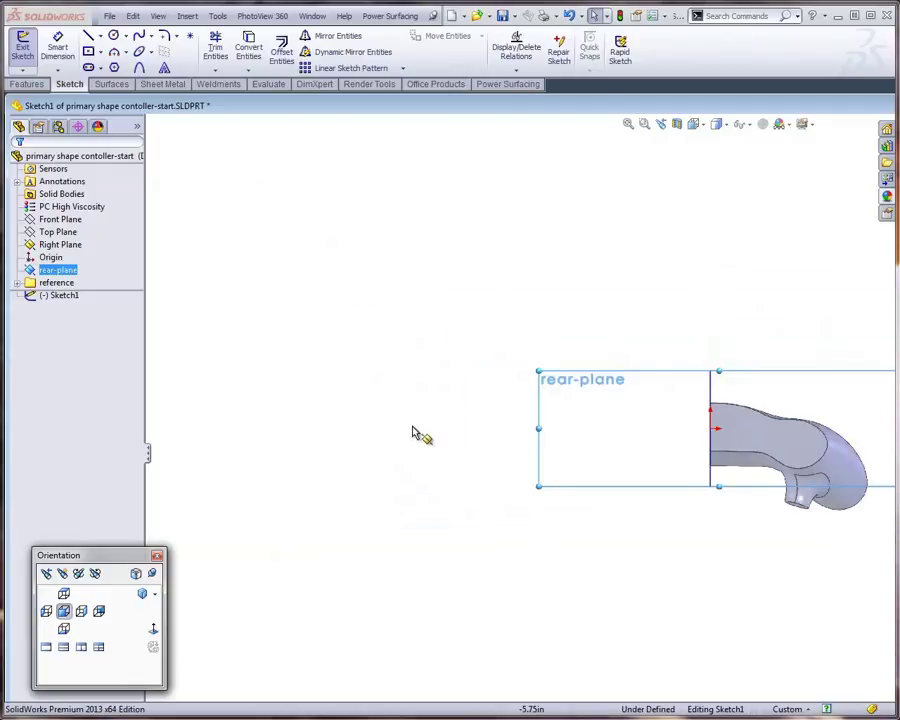
pyautogui.scroll(-5, 838, 450)
pyautogui.scroll(-2, 770, 436)
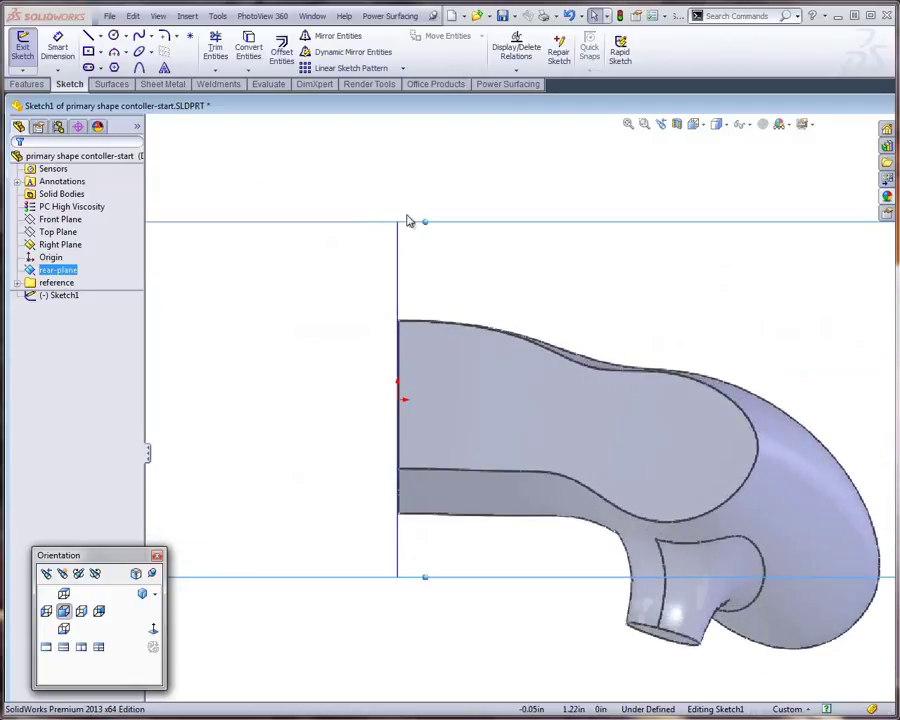
# Sketch a closed four-sided outline around the rear profile, with a vertical side on the Right Plane and a sloping upper edge about 2.48 in long.
pyautogui.click(88, 36)
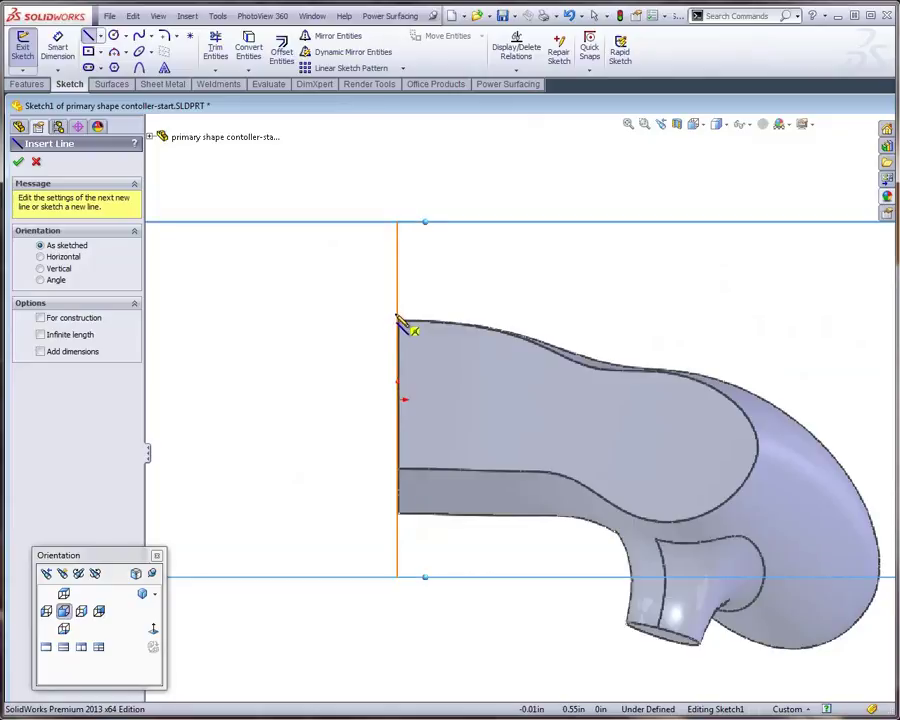
pyautogui.click(398, 320)
pyautogui.click(399, 518)
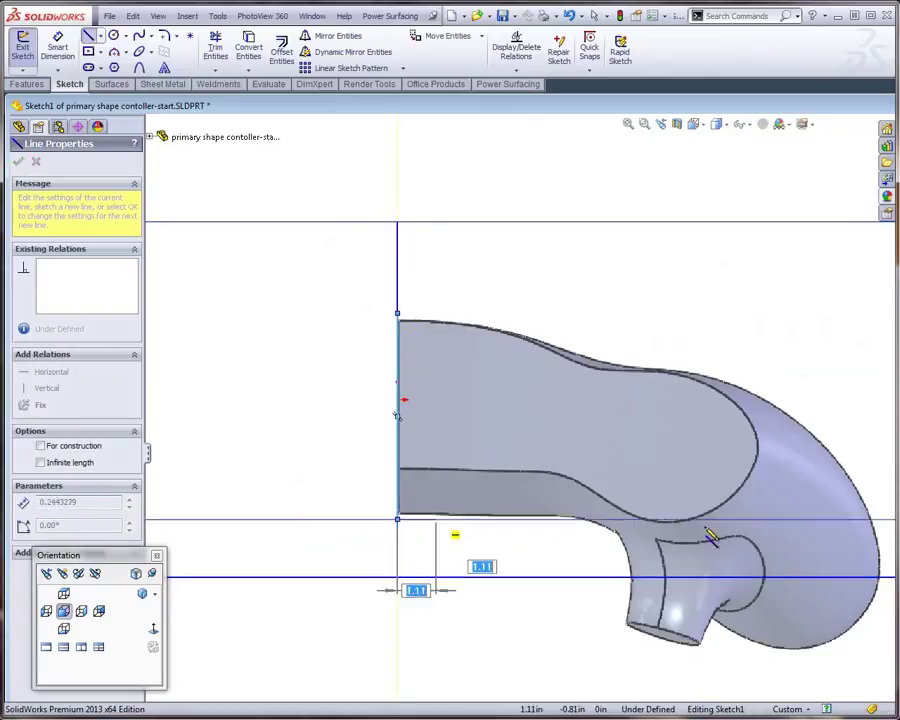
pyautogui.click(734, 522)
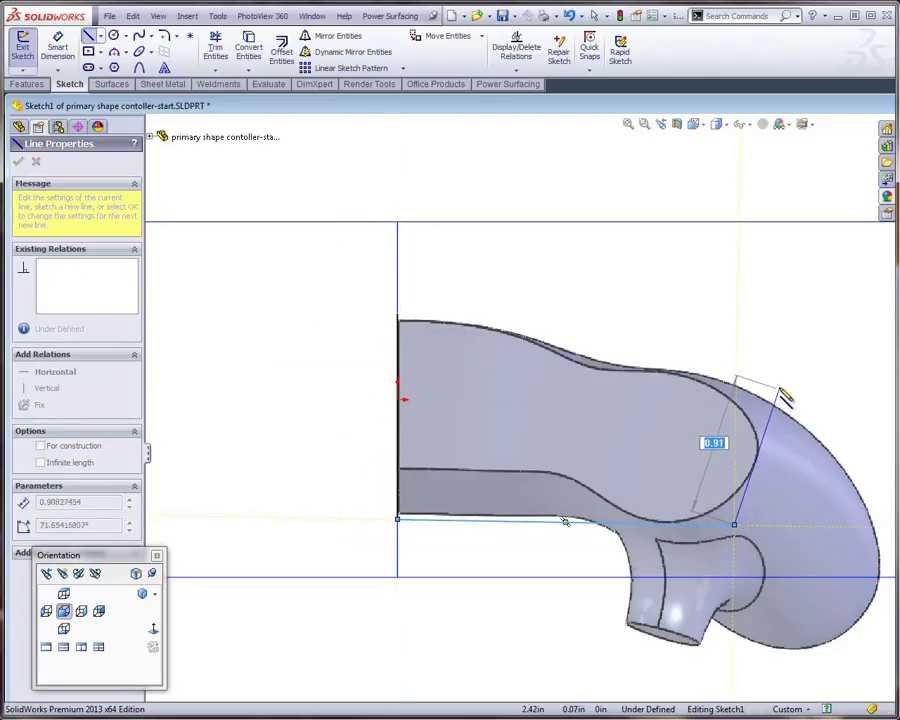
pyautogui.click(783, 372)
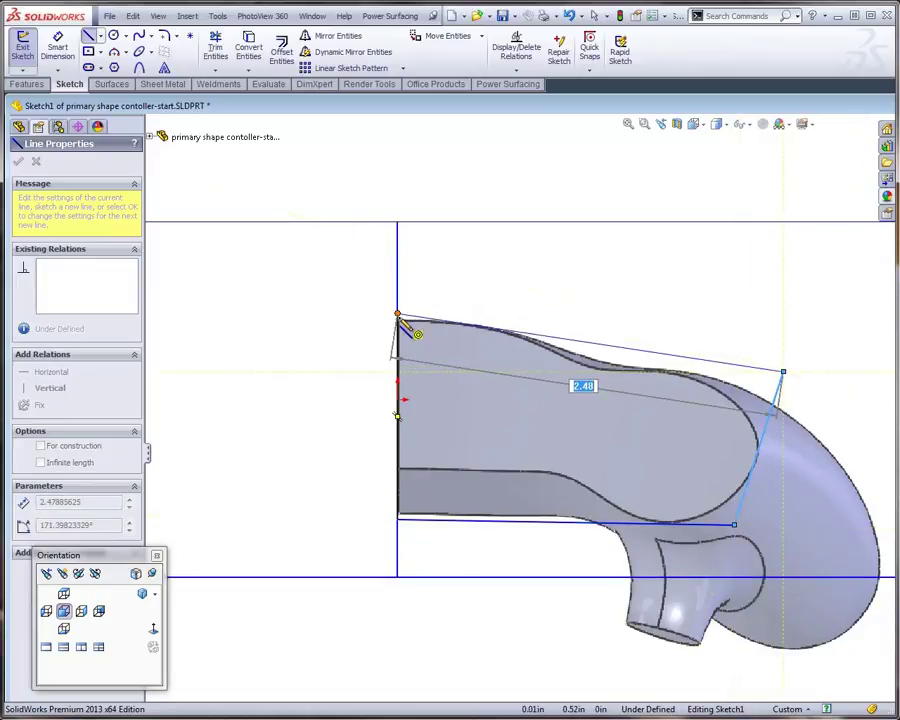
pyautogui.click(399, 318)
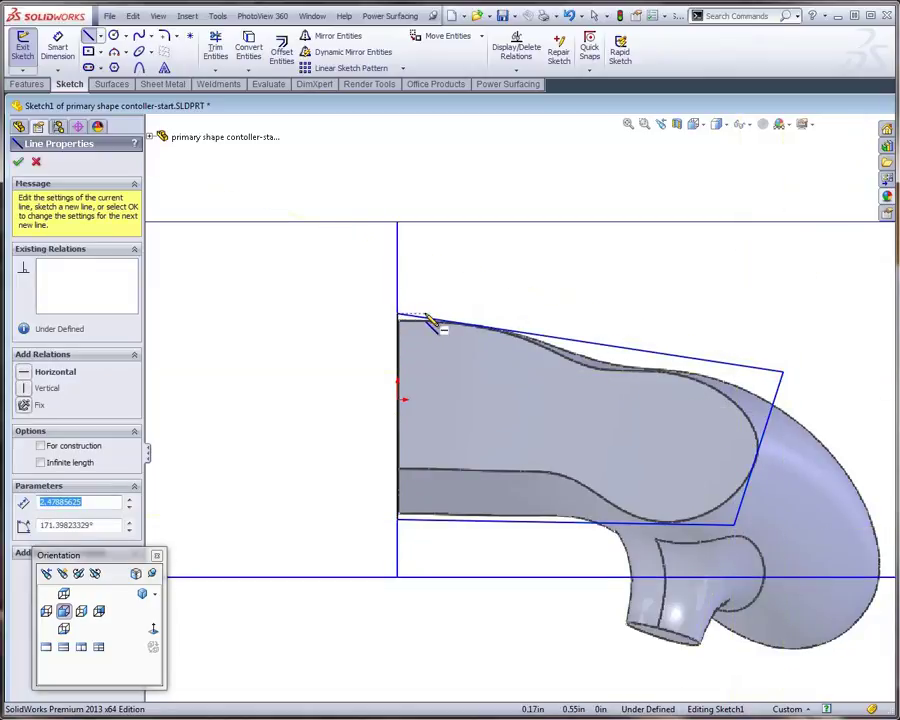
pyautogui.rightClick(718, 194)
# Maximize the part's document window and exit the finished outline sketch.
pyautogui.click(638, 107)
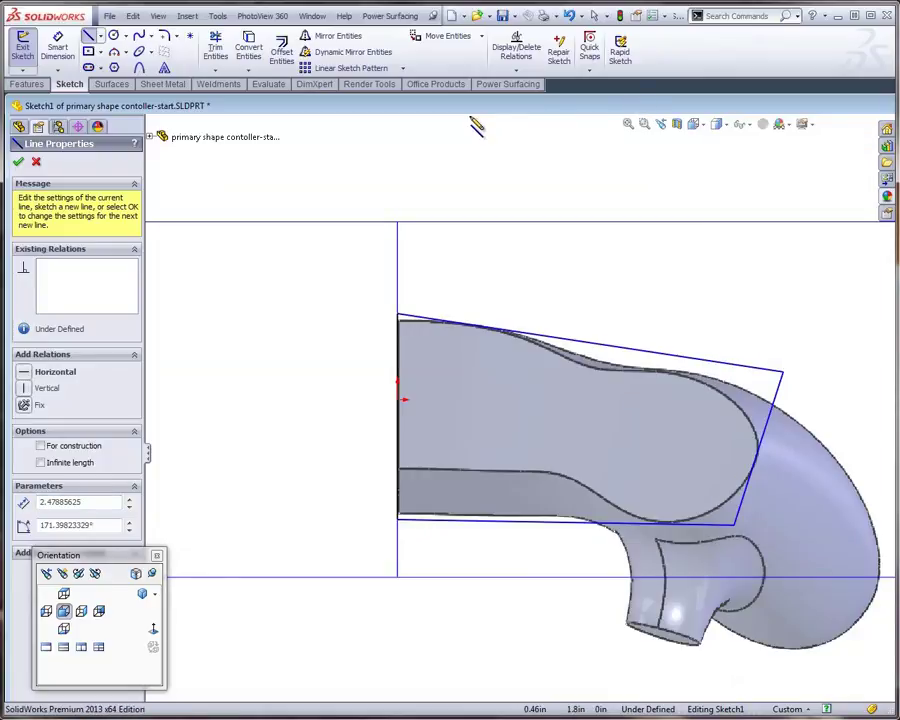
pyautogui.moveTo(514, 110); pyautogui.dragTo(84, 154)
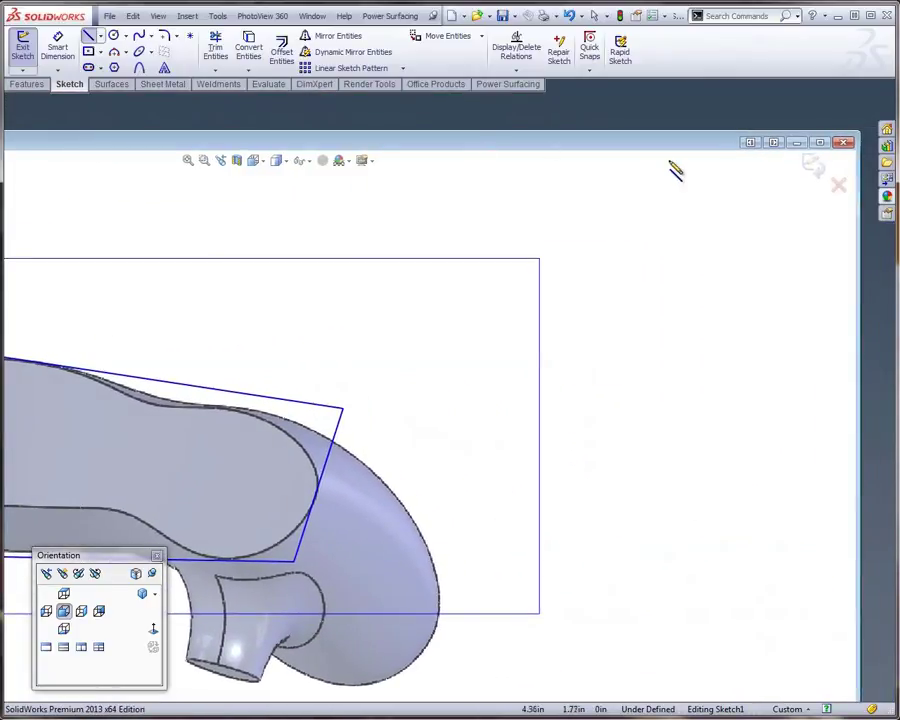
pyautogui.click(818, 146)
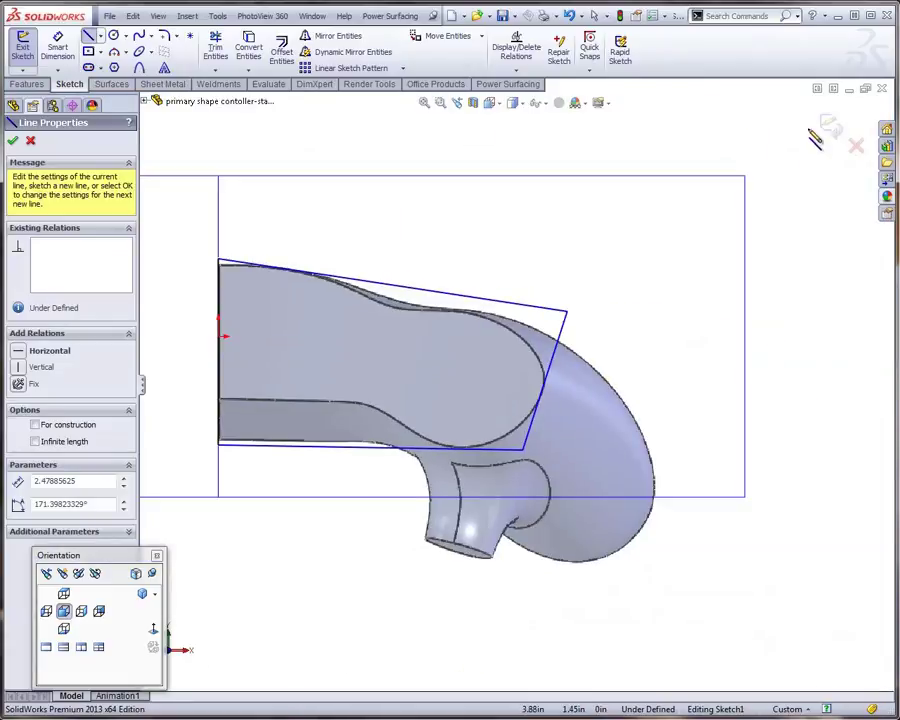
pyautogui.click(828, 123)
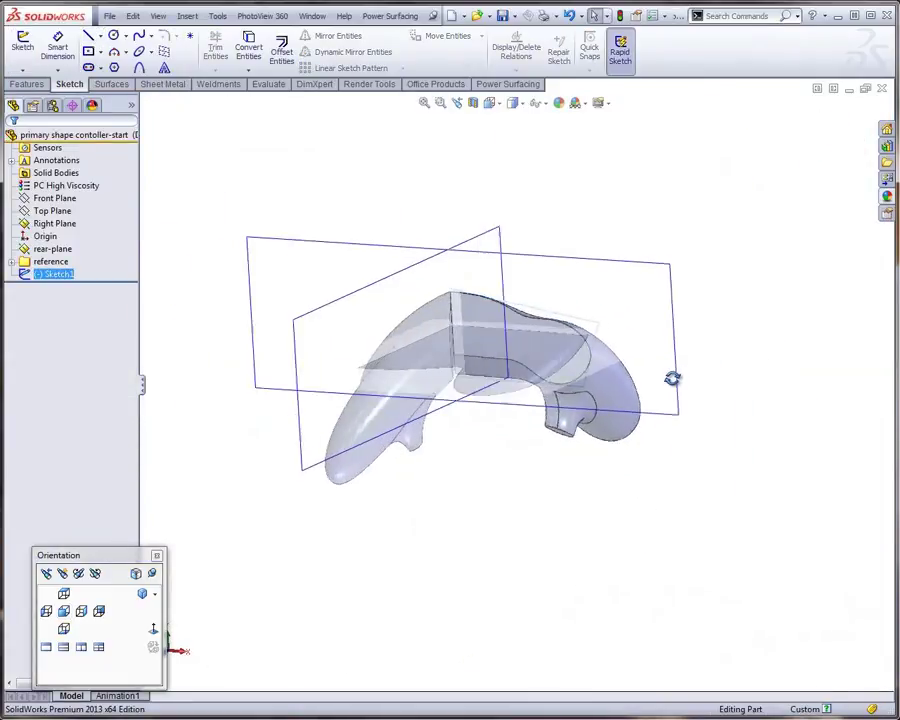
# Create a Power Surfacing box-type subdivision body from Sketch1 using Create From Sketch, without the planar option.
pyautogui.scroll(-3, 563, 288)
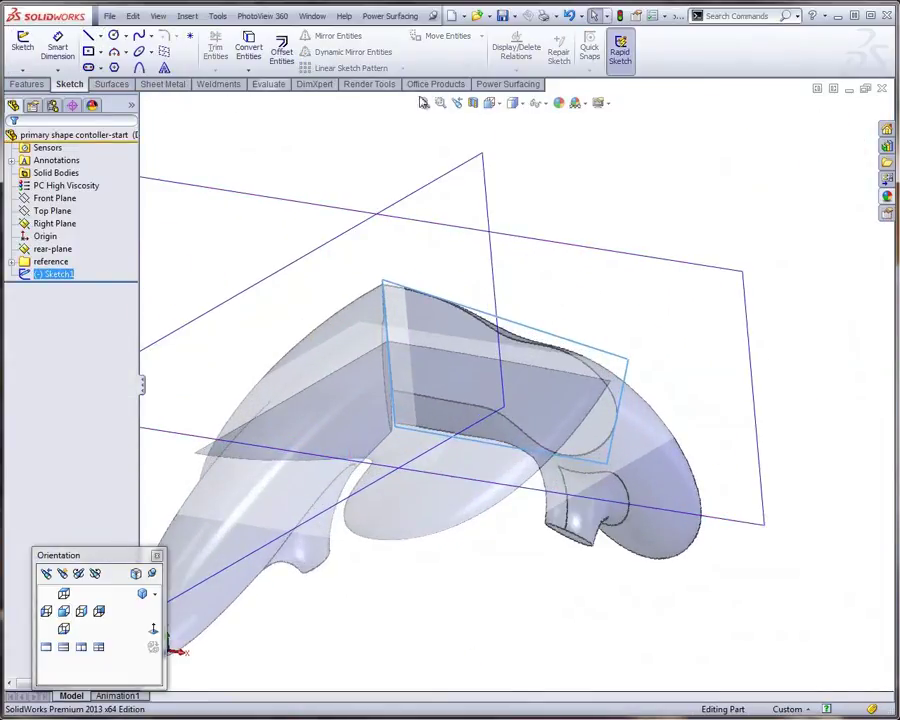
pyautogui.click(503, 85)
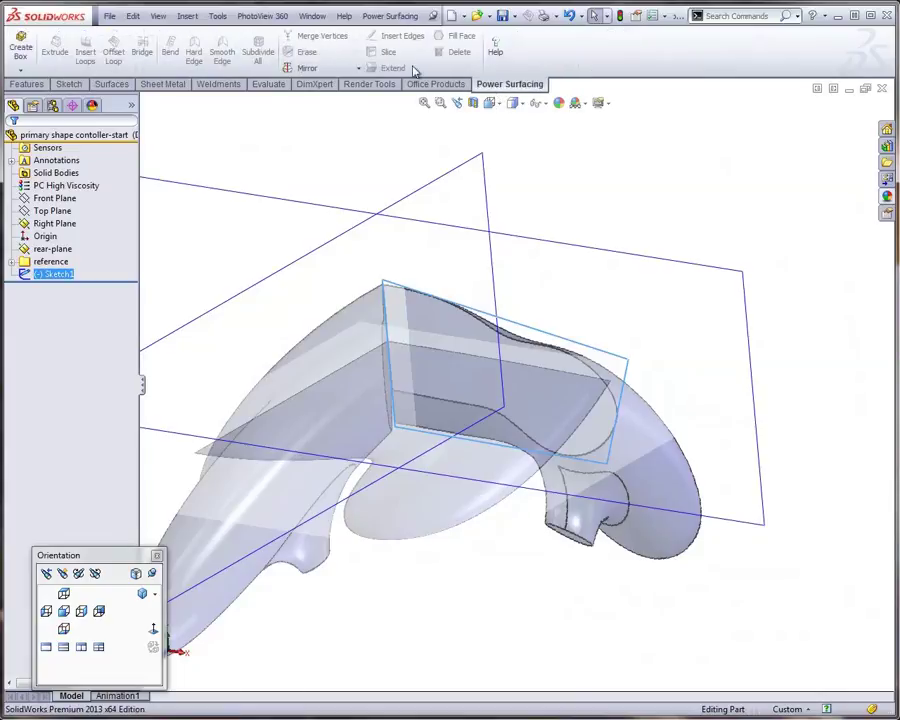
pyautogui.click(20, 69)
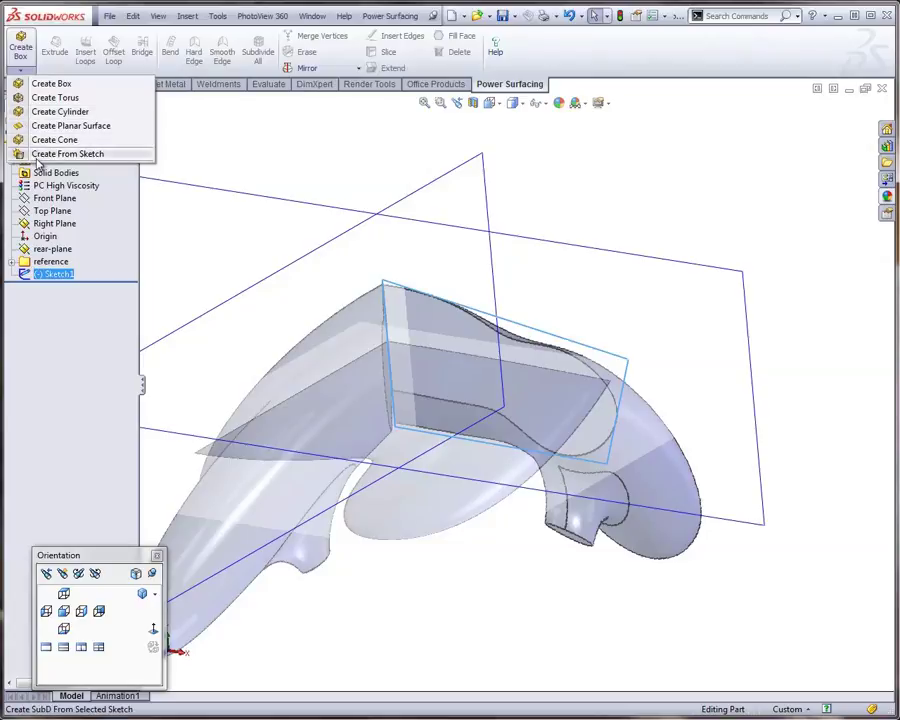
pyautogui.click(66, 154)
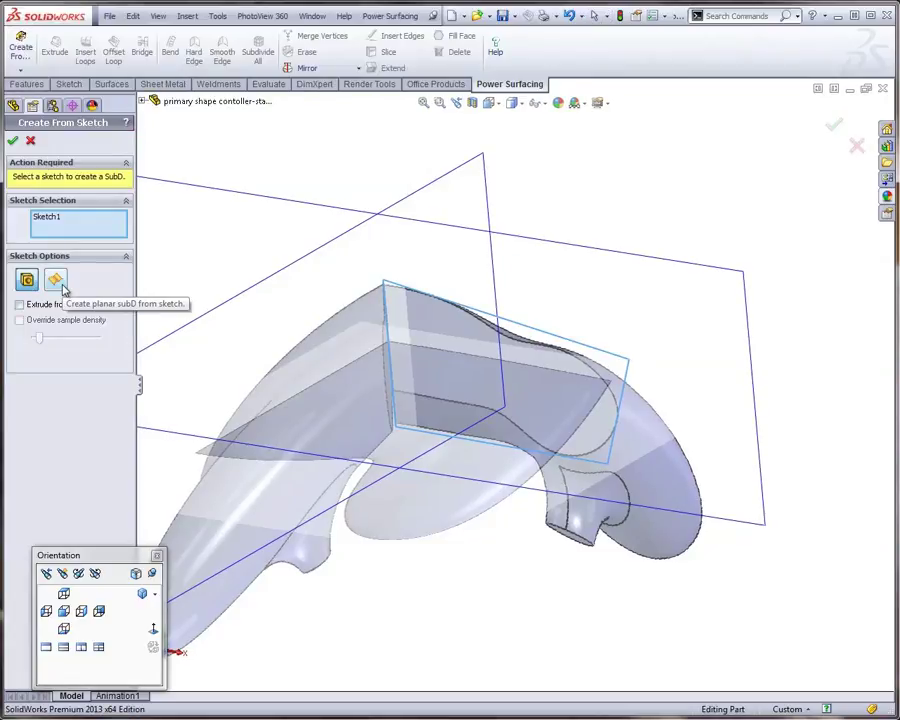
pyautogui.click(14, 141)
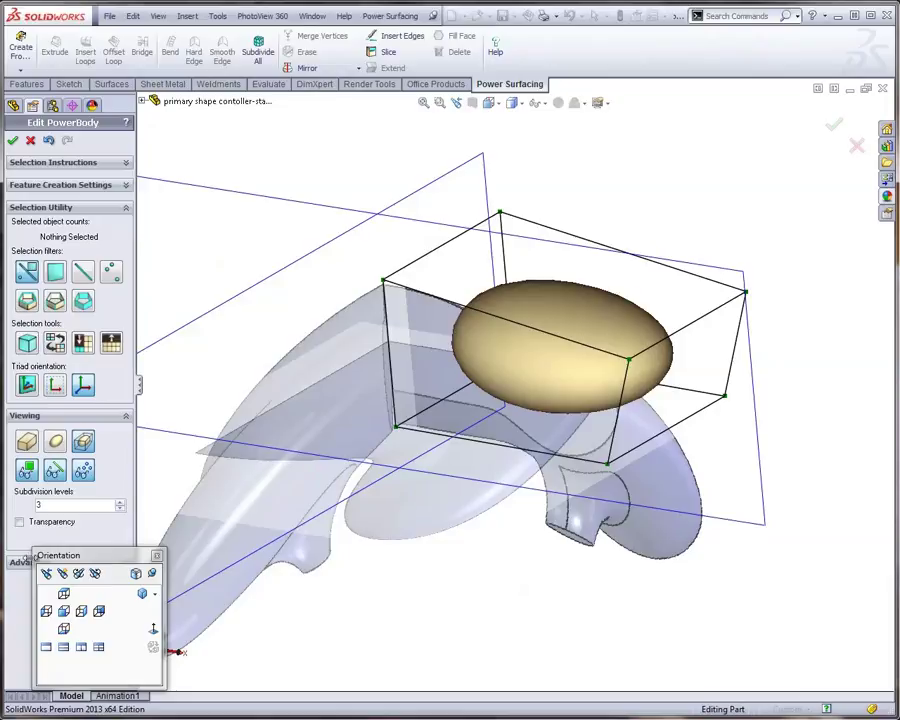
# In the top view, select all eight cage vertices and move the body along Z past the rear-plane onto the reference shape.
pyautogui.click(64, 594)
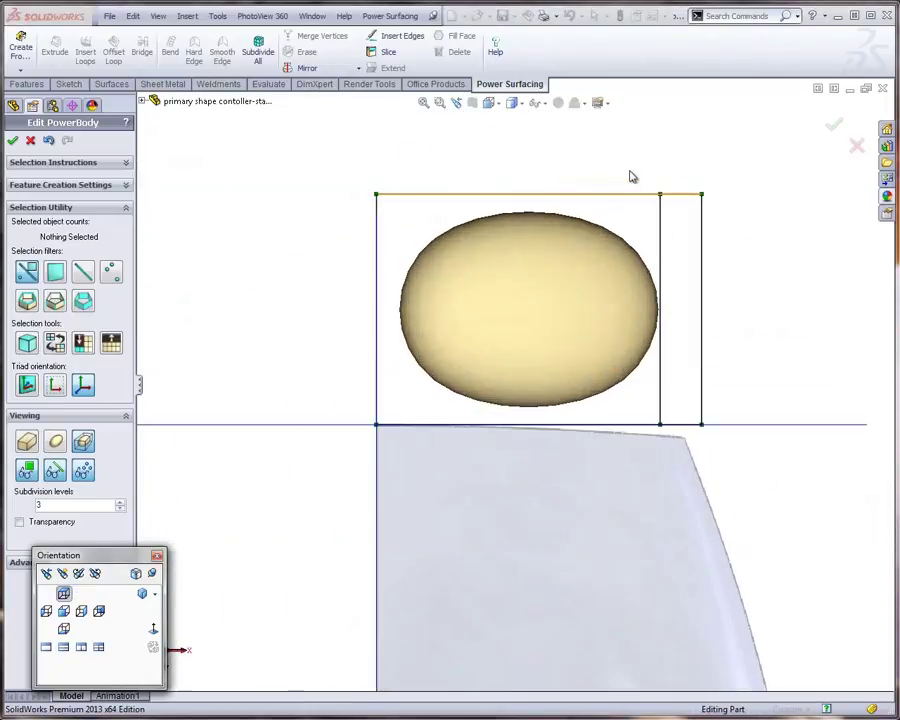
pyautogui.moveTo(340, 171); pyautogui.dragTo(722, 448)
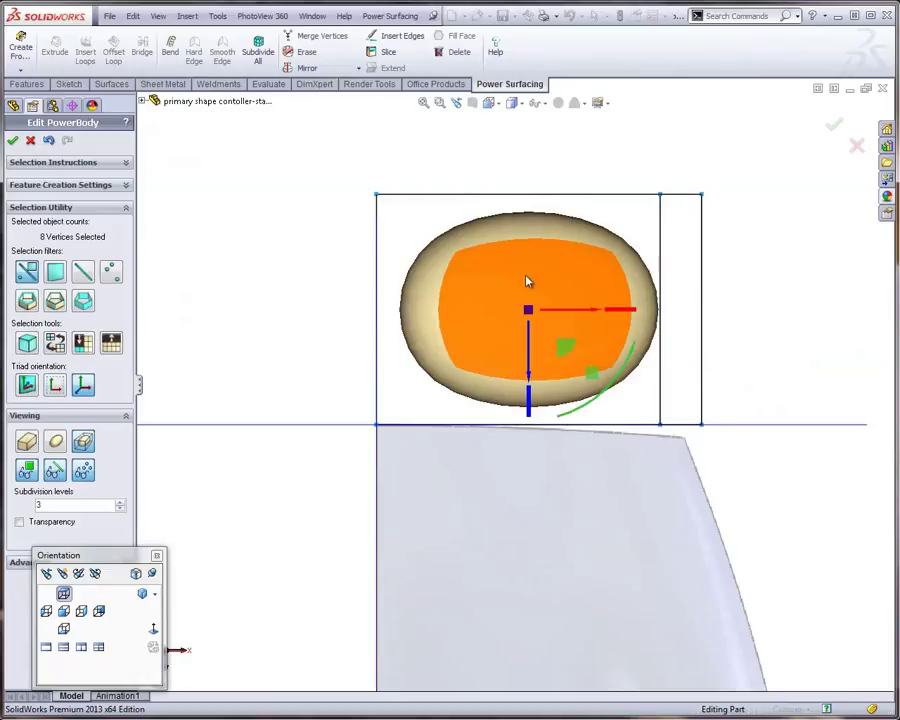
pyautogui.moveTo(532, 373); pyautogui.dragTo(508, 589)
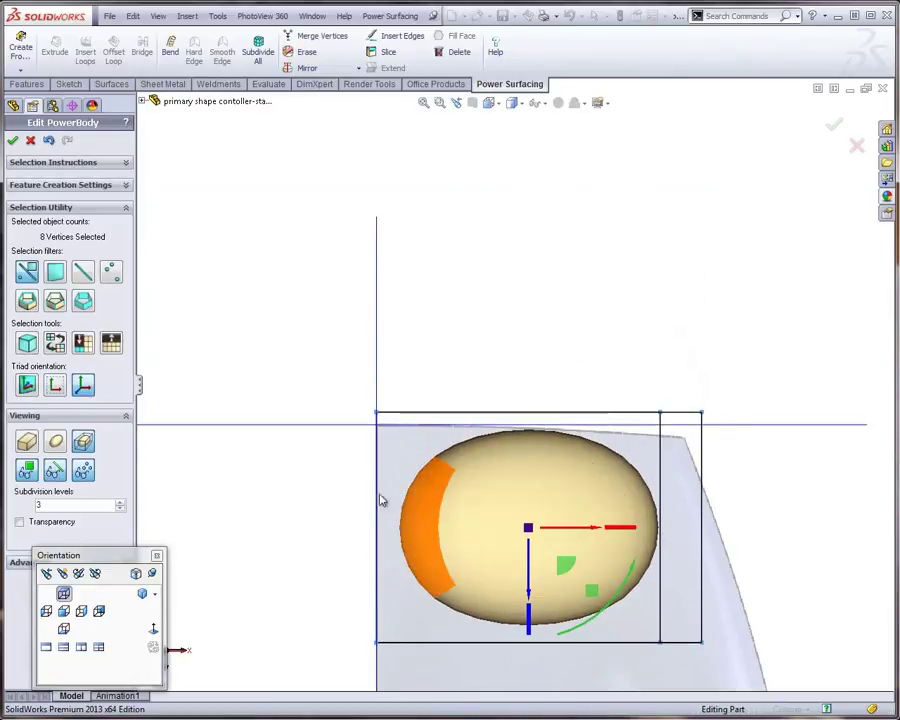
pyautogui.click(249, 357)
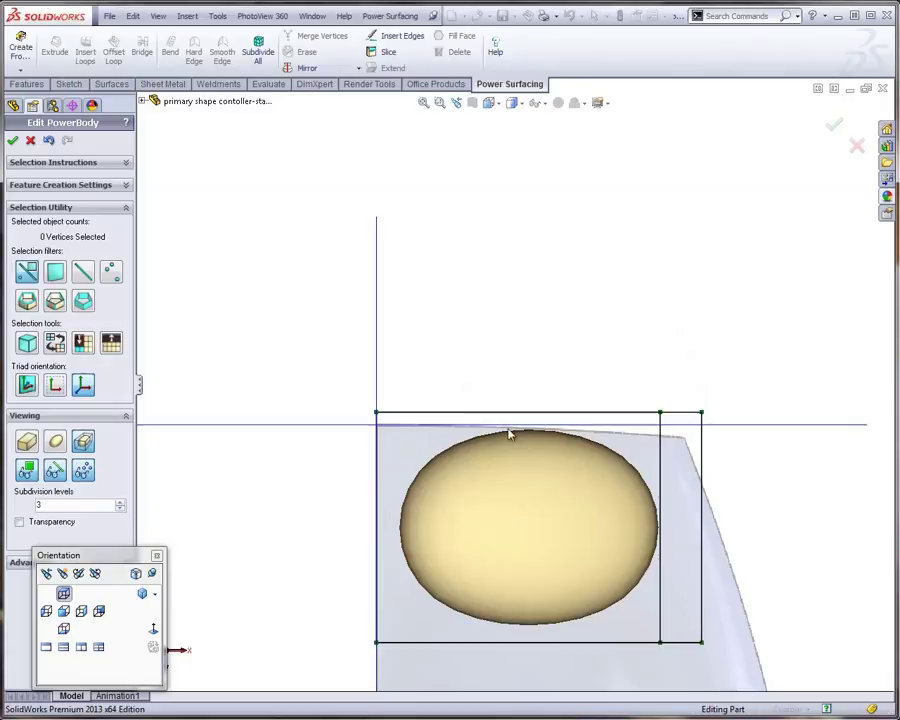
# Apply hard edges to the body's face on the Right Plane and to its rear face.
pyautogui.click(425, 523)
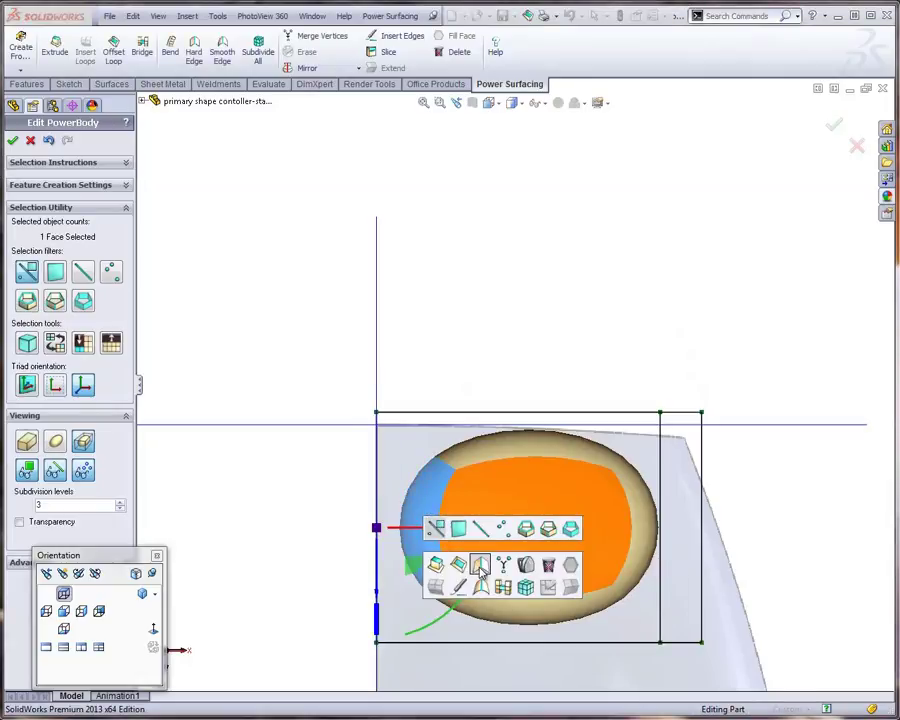
pyautogui.click(479, 567)
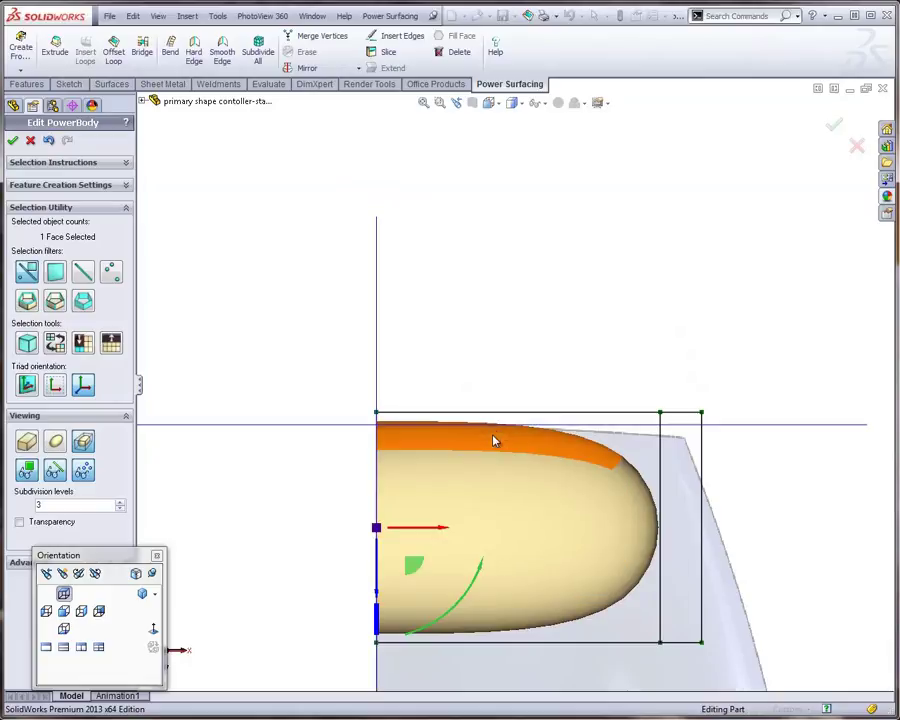
pyautogui.click(503, 442)
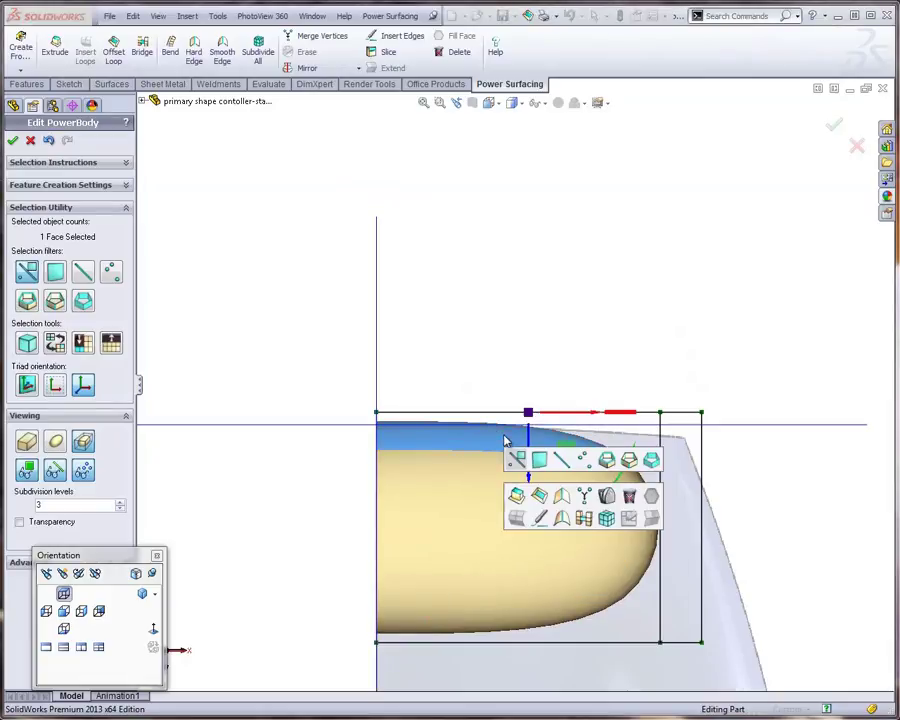
pyautogui.click(560, 497)
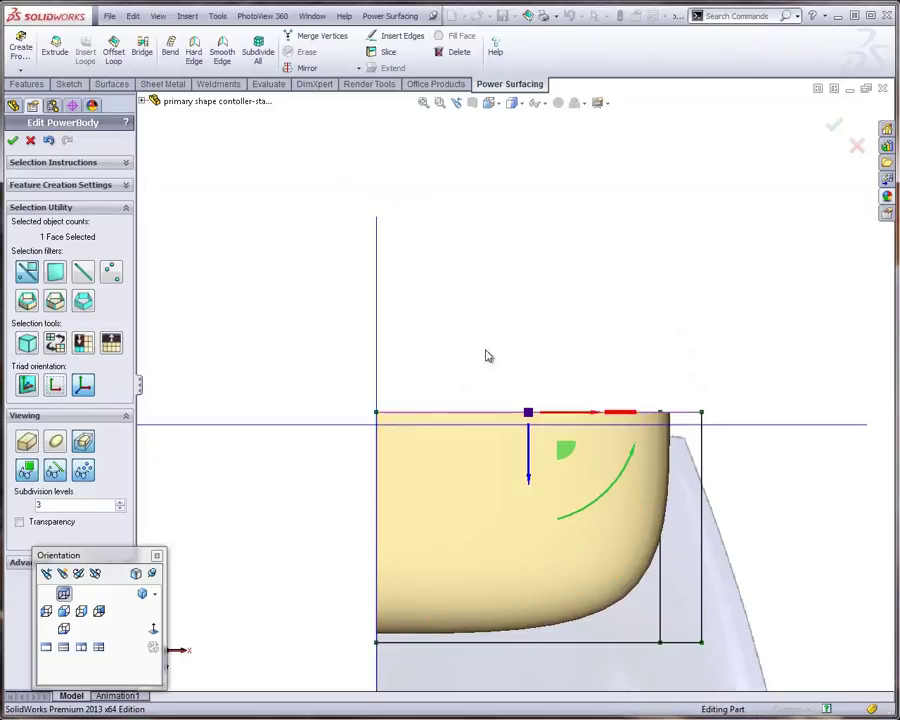
# Select all eight vertices and move the body about 0.1" along Z so its rear face lies on the rear-plane.
pyautogui.click(268, 348)
pyautogui.moveTo(304, 348); pyautogui.dragTo(759, 667)
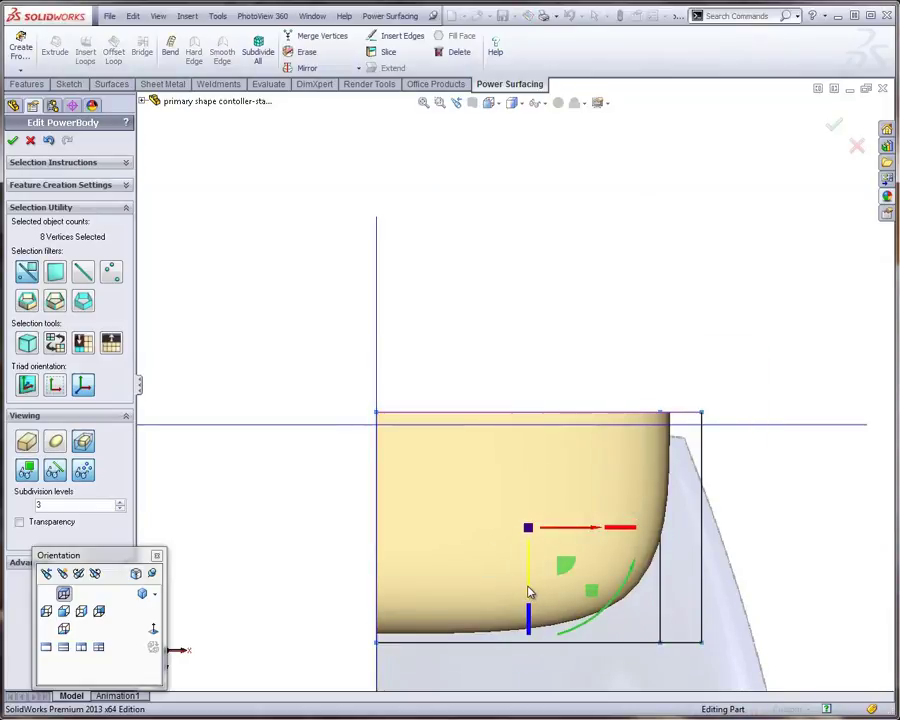
pyautogui.moveTo(530, 592); pyautogui.dragTo(530, 604)
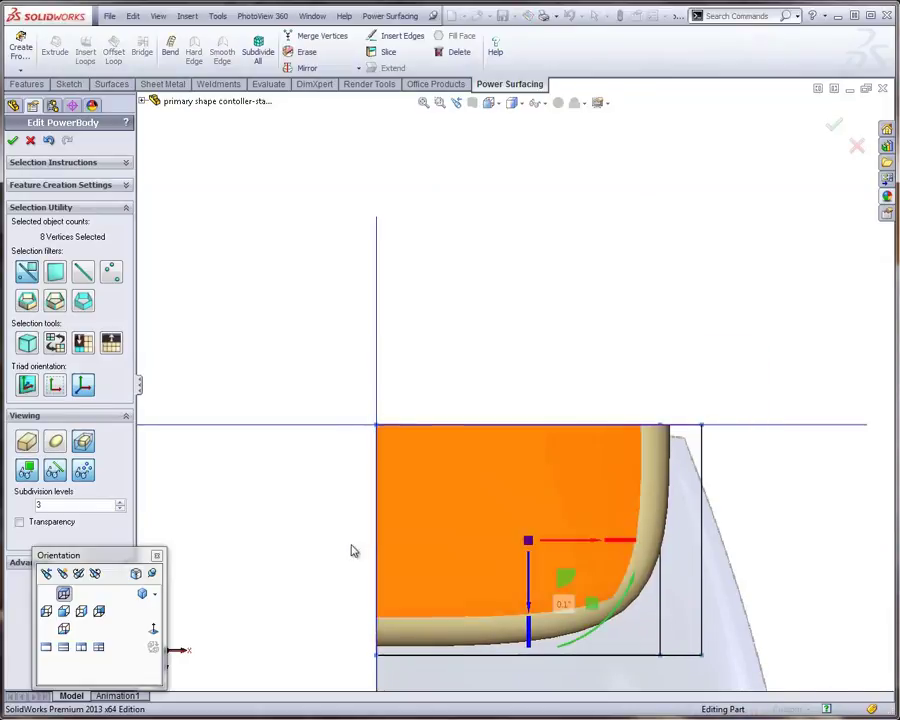
# Insert three edge loops across the body's four lengthwise edges, sliding them toward the Right Plane by 6.00.
pyautogui.click(351, 550)
pyautogui.scroll(-5, 452, 460)
pyautogui.moveTo(468, 426); pyautogui.dragTo(430, 335, button='middle')
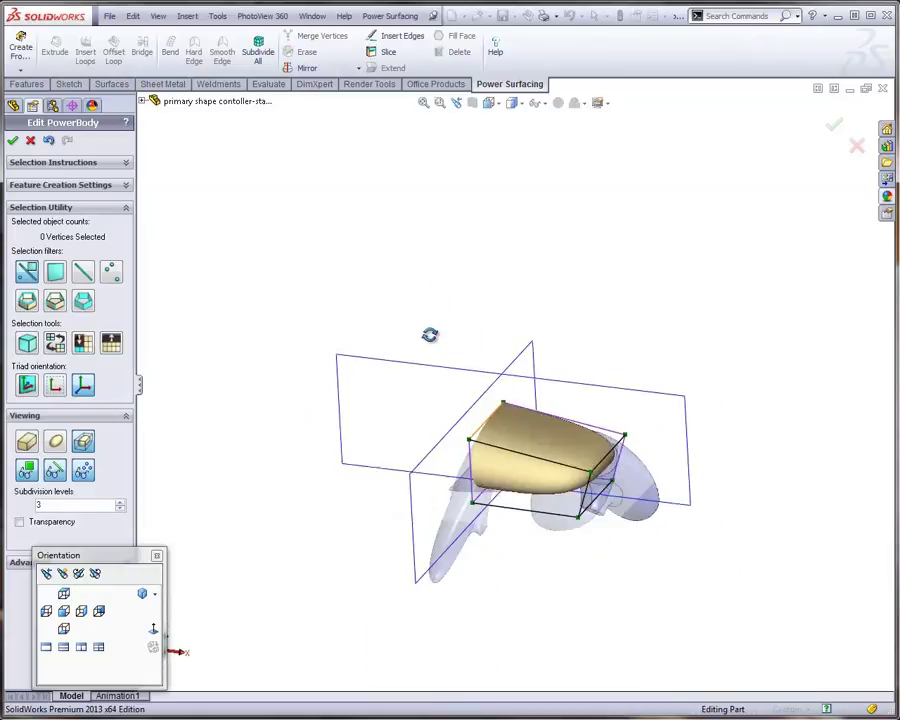
pyautogui.scroll(4, 576, 446)
pyautogui.moveTo(536, 466); pyautogui.dragTo(516, 446, button='middle')
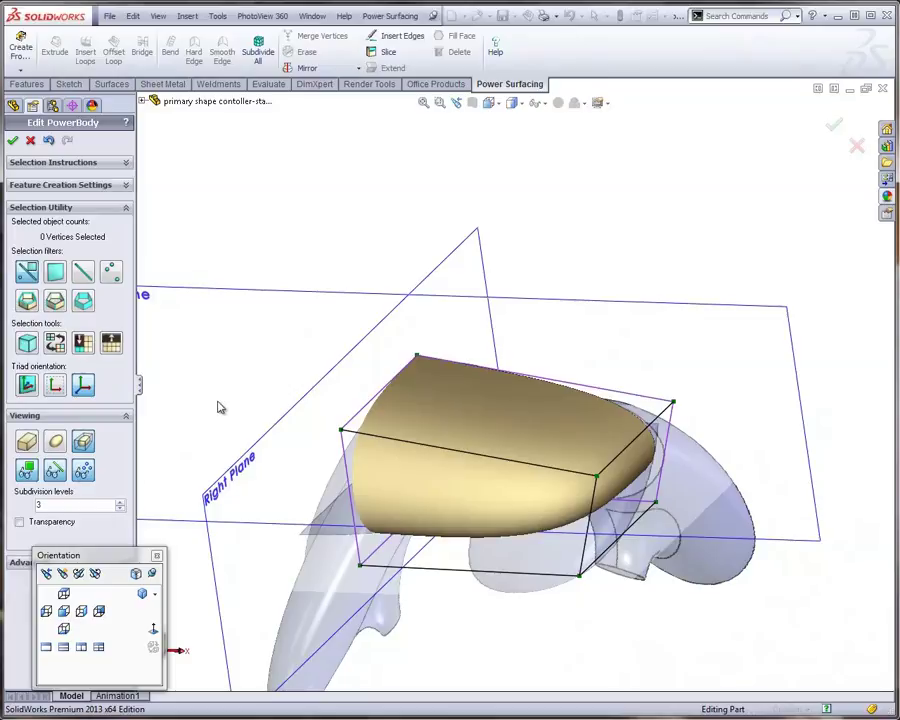
pyautogui.doubleClick(476, 460)
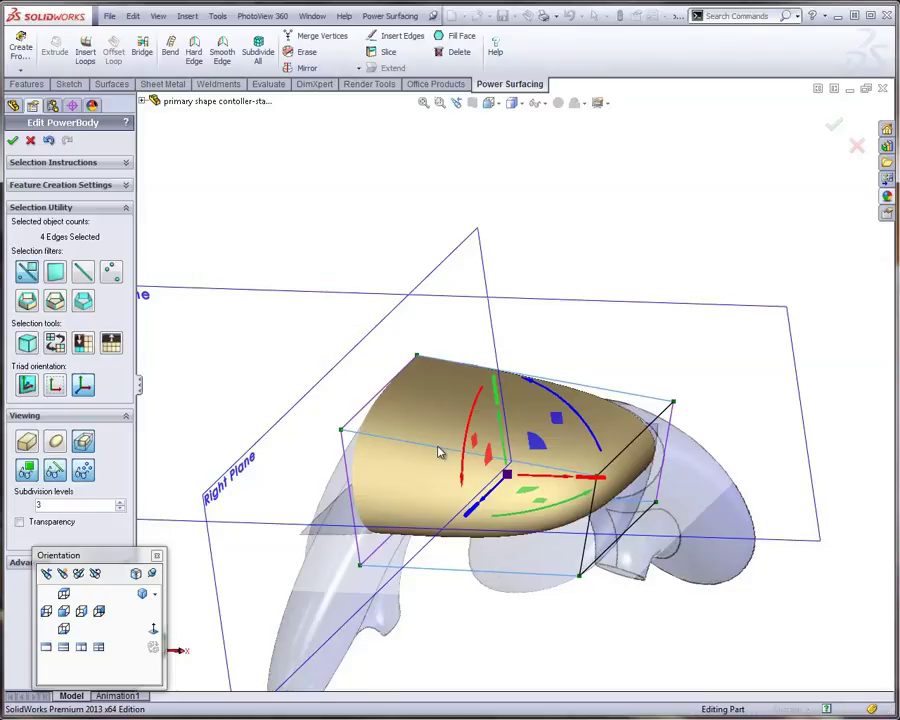
pyautogui.press('s')
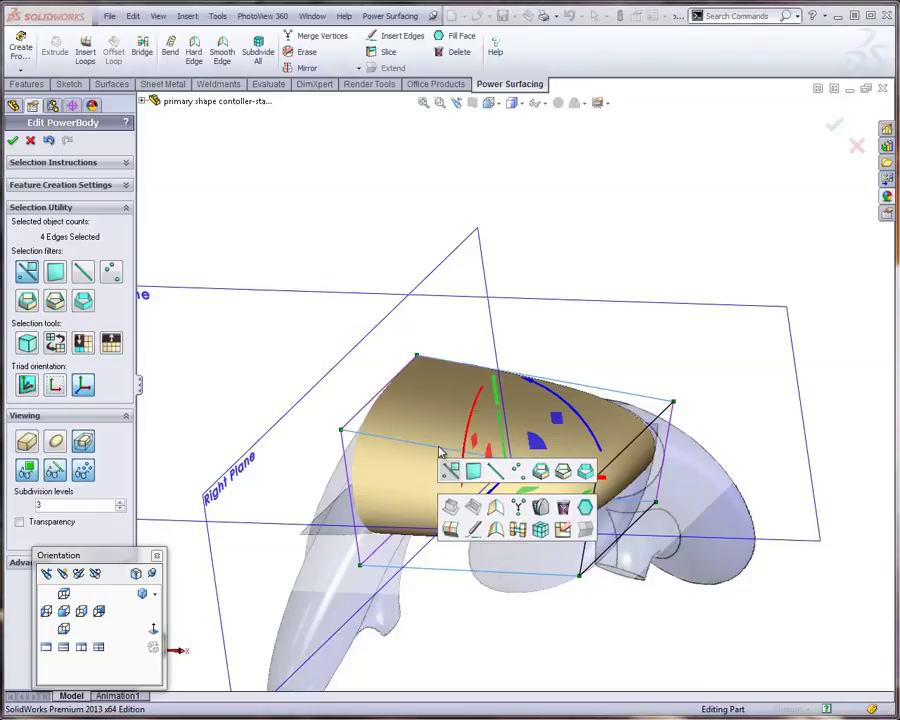
pyautogui.click(450, 530)
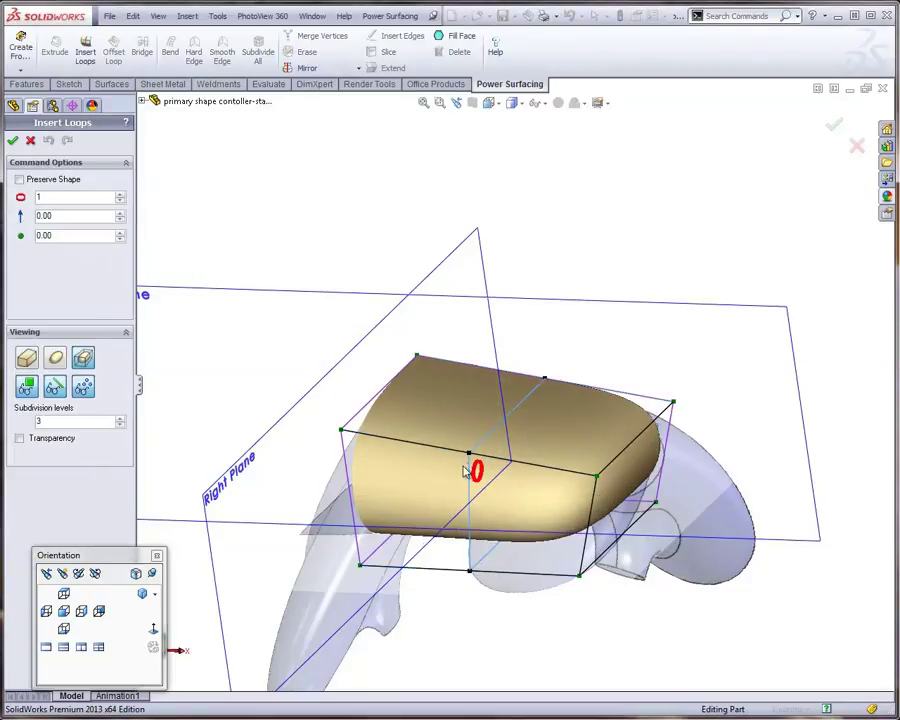
pyautogui.moveTo(477, 465); pyautogui.dragTo(479, 340)
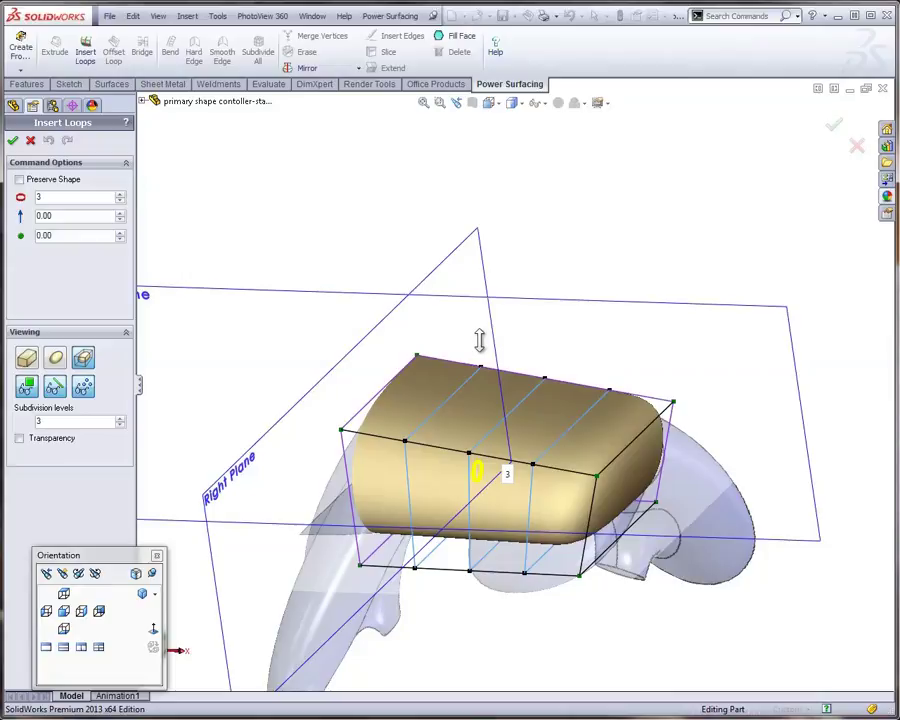
pyautogui.moveTo(458, 476); pyautogui.dragTo(408, 458)
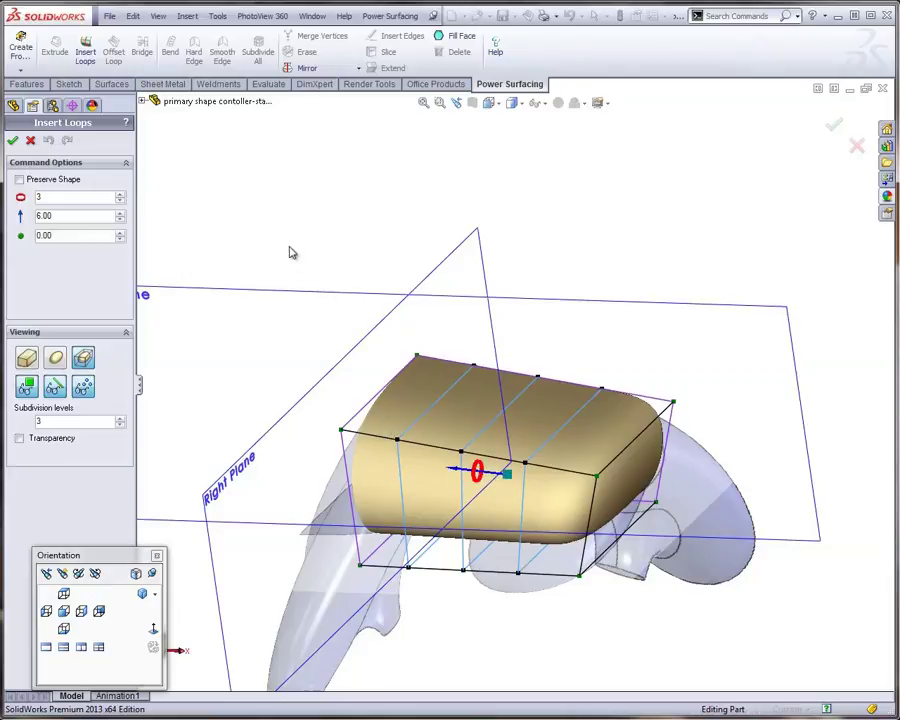
pyautogui.click(13, 141)
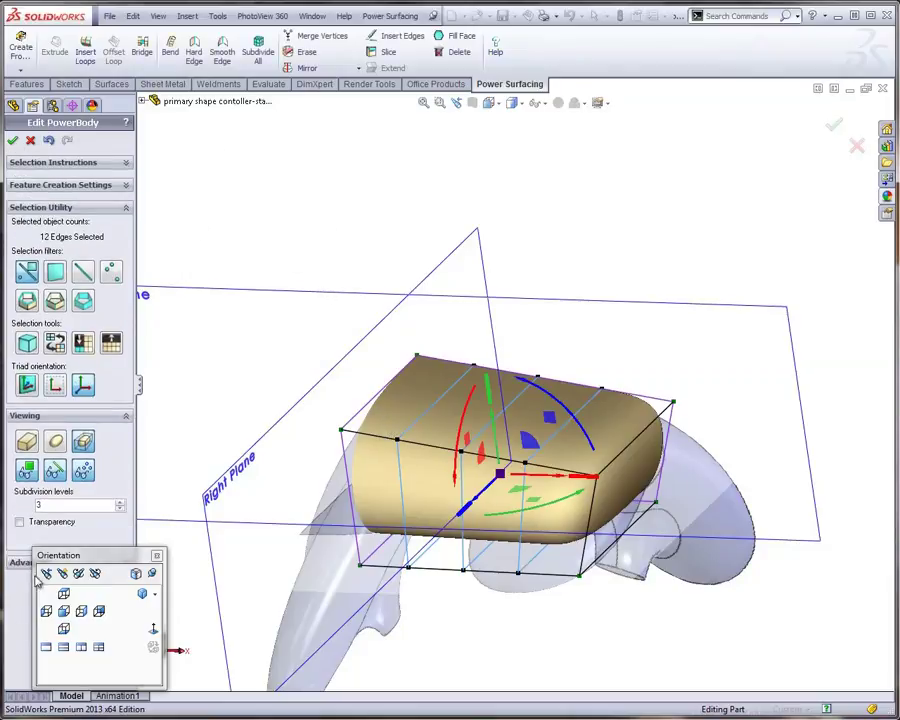
# In the front view, turn on transparency for the body at 0.60 and clear the edge selection.
pyautogui.click(63, 611)
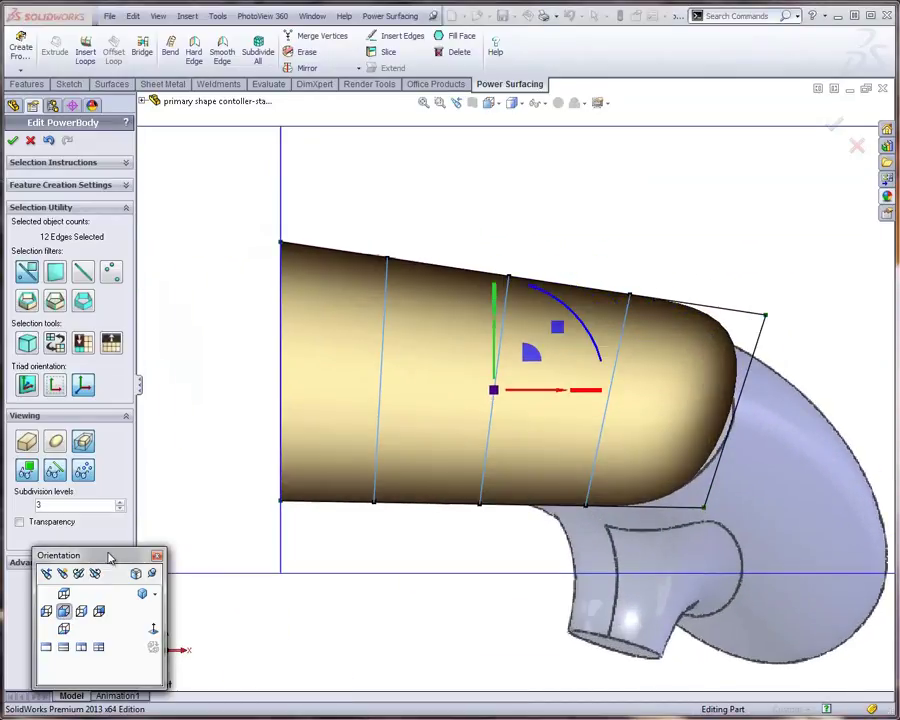
pyautogui.moveTo(110, 557); pyautogui.dragTo(82, 588)
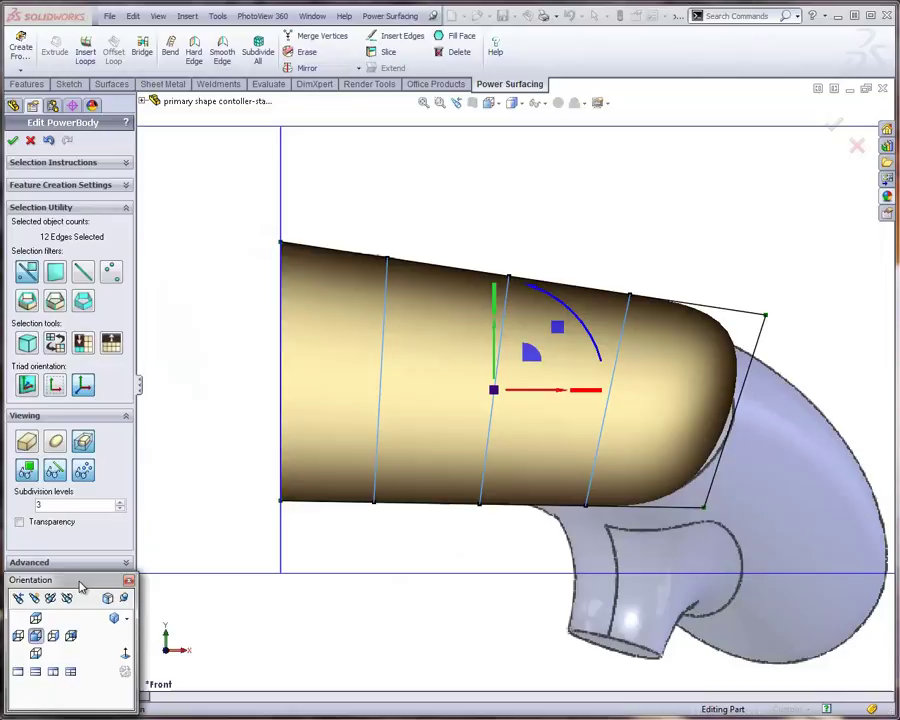
pyautogui.click(19, 522)
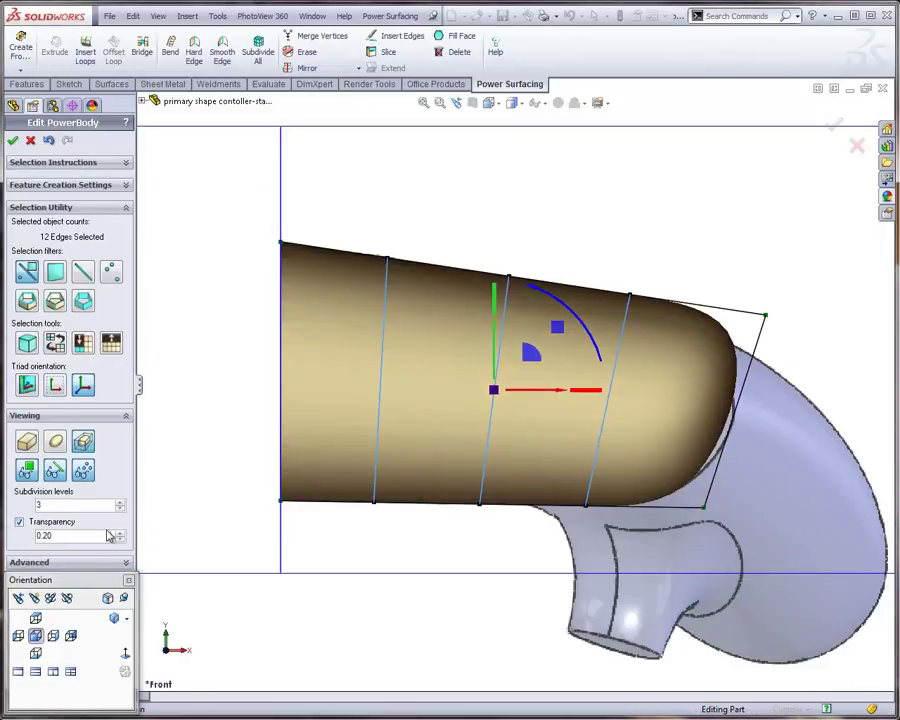
pyautogui.click(119, 534)
pyautogui.click(119, 534)
pyautogui.click(119, 534)
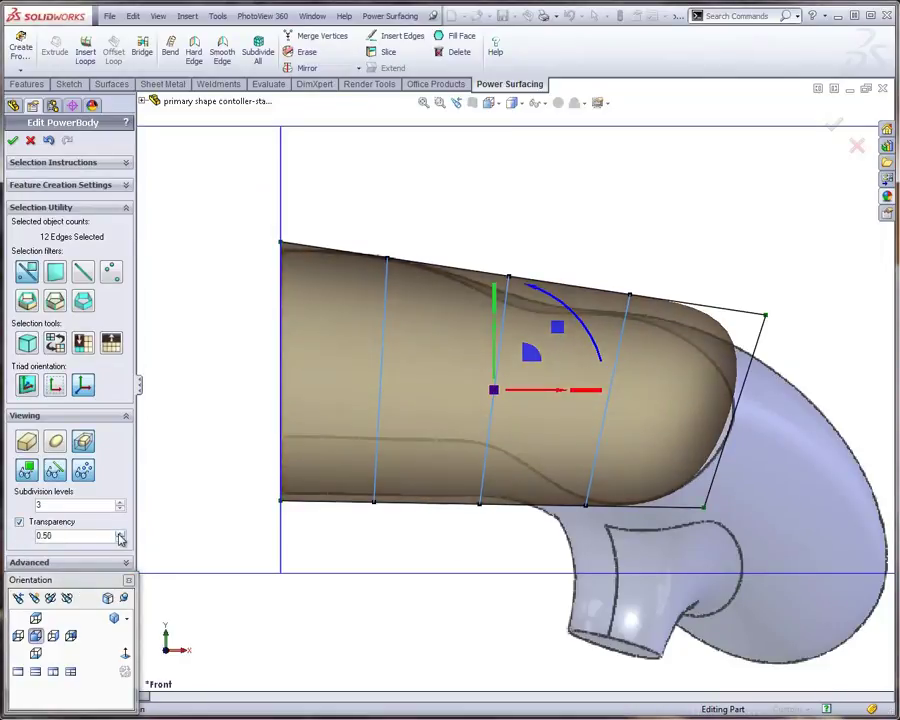
pyautogui.click(119, 534)
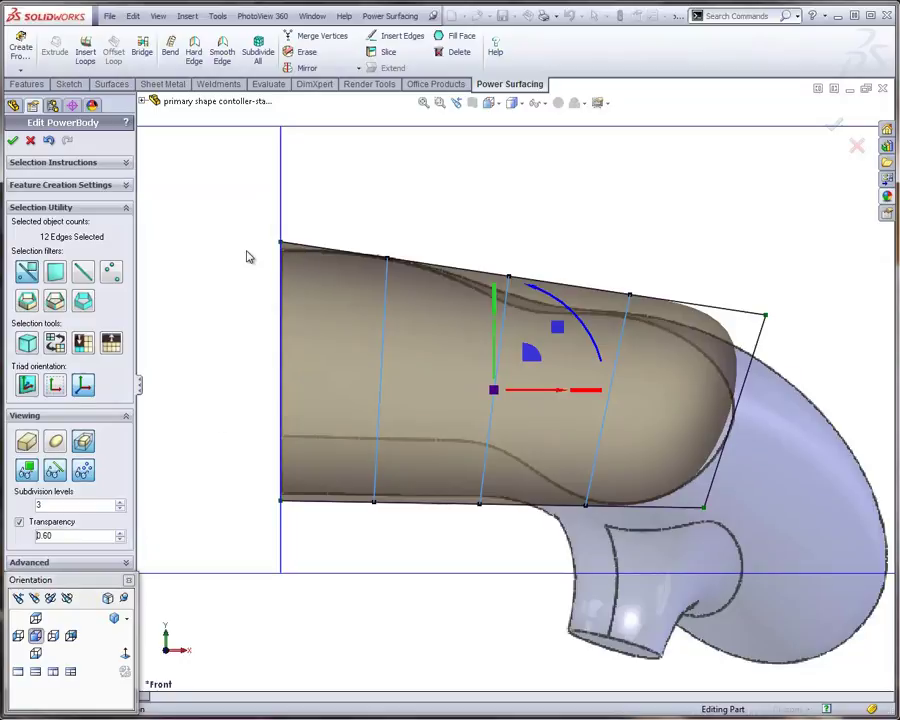
pyautogui.click(225, 345)
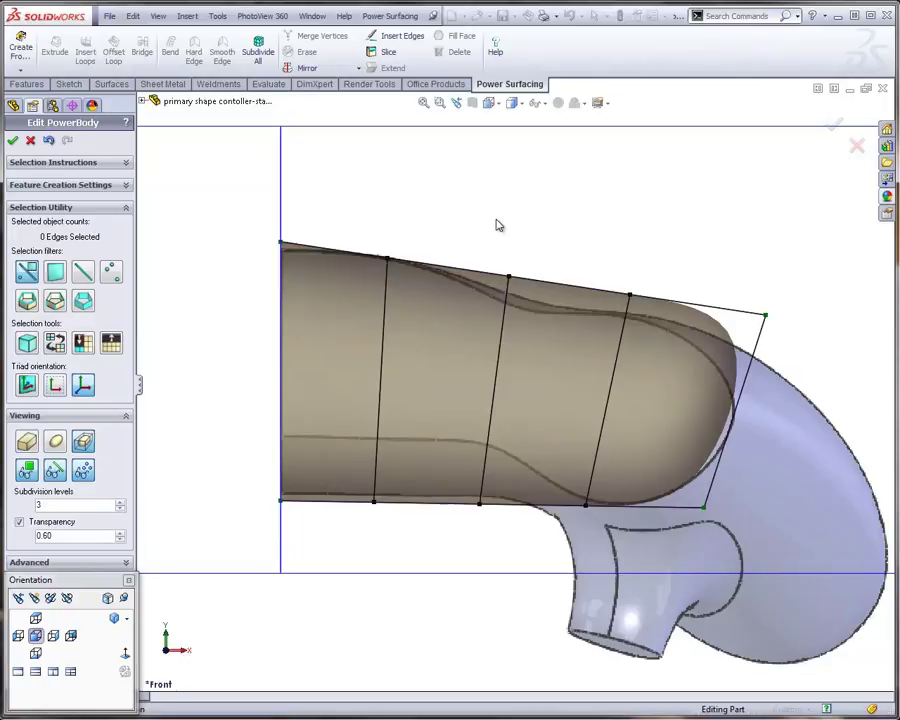
# Move the middle loop's upper vertices down to the reference's upper contour and shift the upper vertices nearer the Right Plane outward.
pyautogui.moveTo(527, 305); pyautogui.dragTo(530, 309)
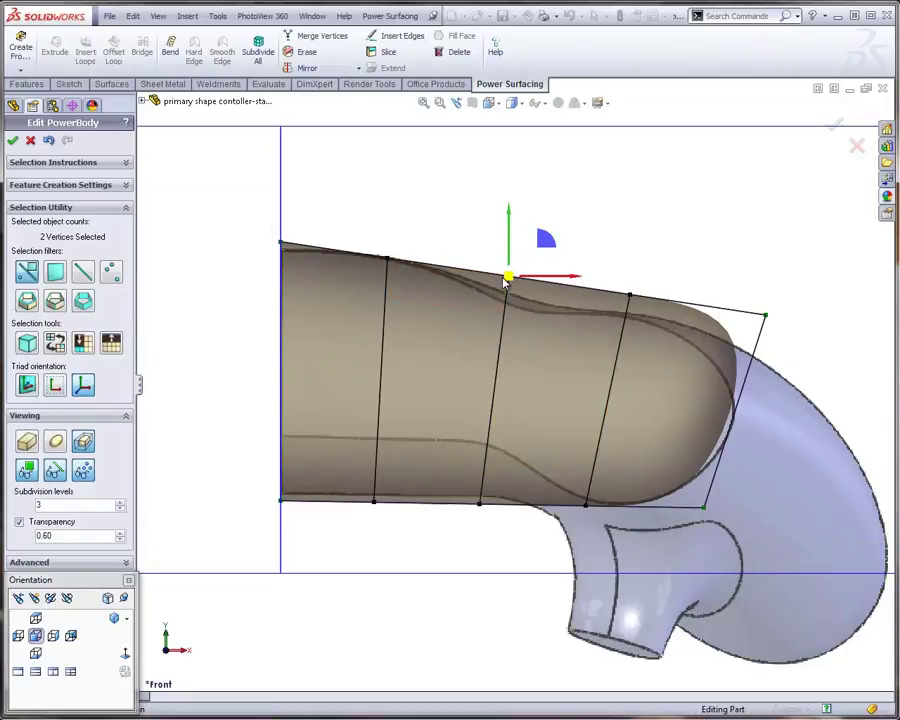
pyautogui.moveTo(506, 298); pyautogui.dragTo(460, 350, button='middle')
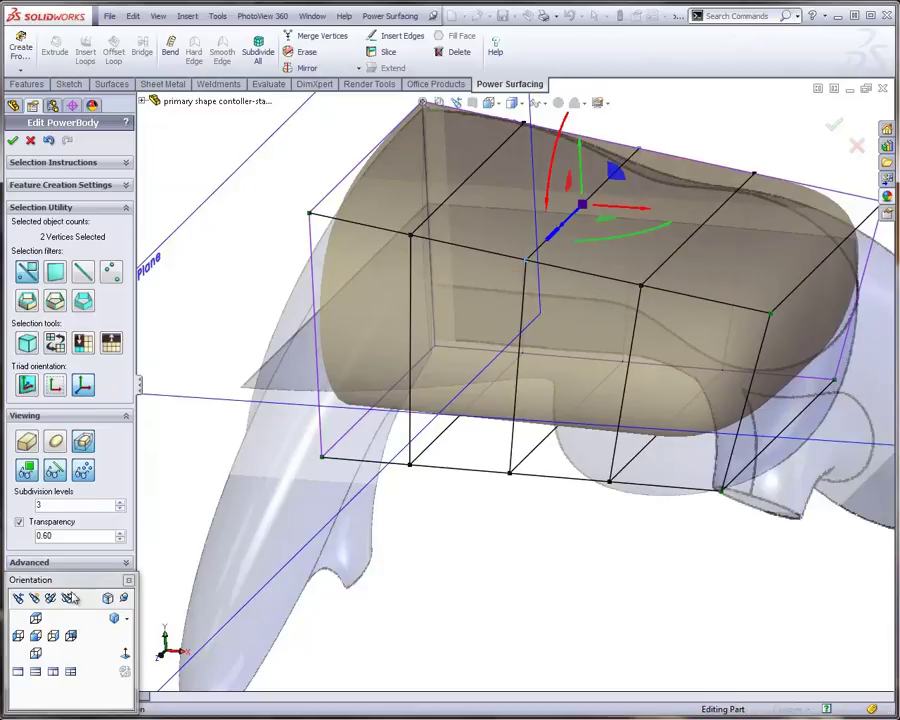
pyautogui.click(35, 635)
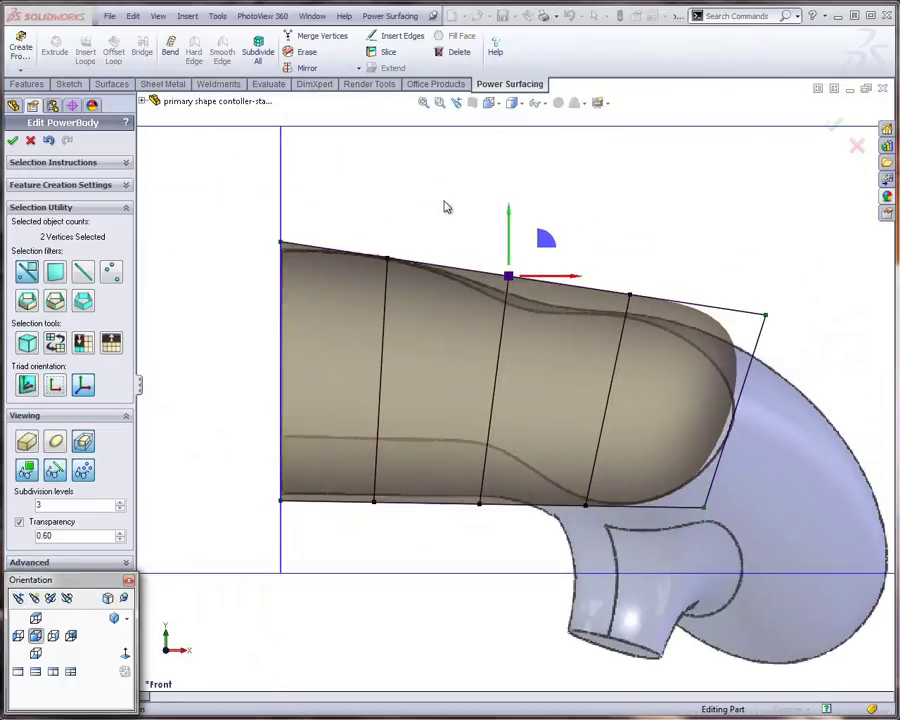
pyautogui.moveTo(545, 240); pyautogui.dragTo(548, 273)
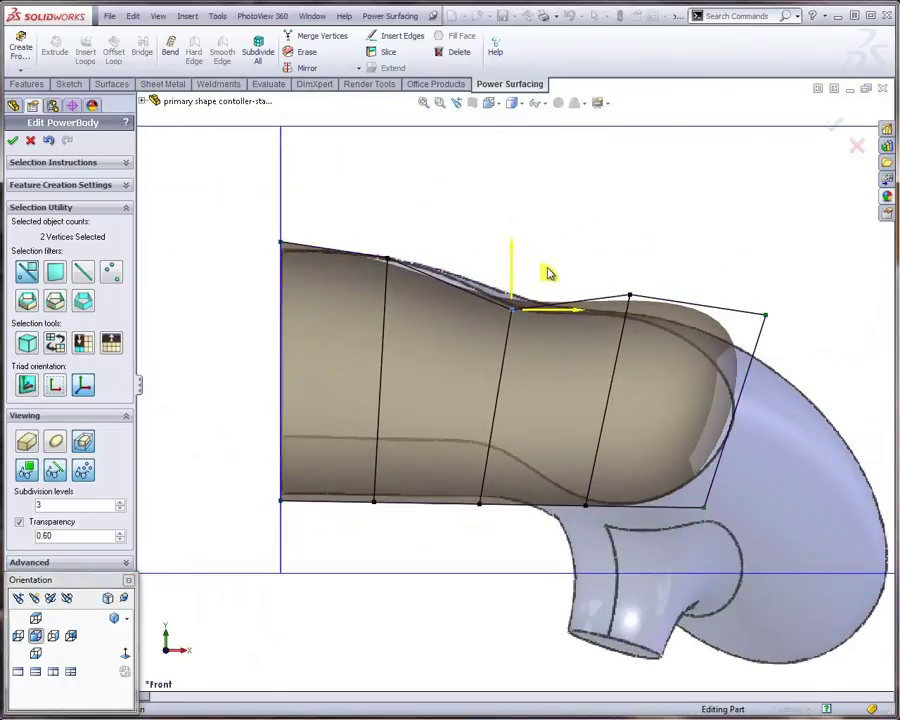
pyautogui.click(355, 233)
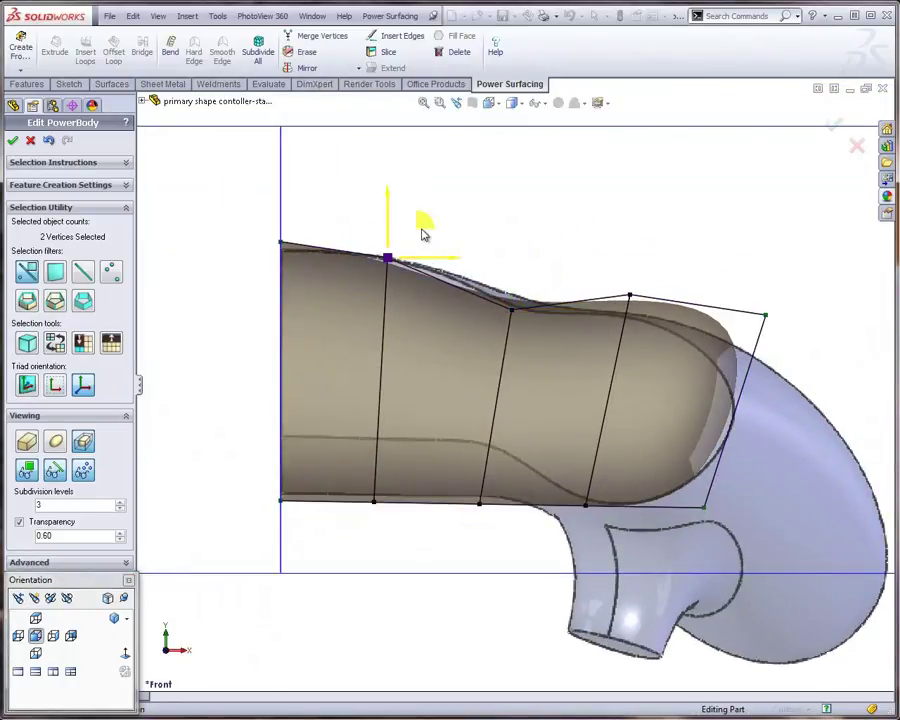
pyautogui.moveTo(420, 231); pyautogui.dragTo(450, 227)
# Lower the upper vertices of the outermost inserted loop and the body's outer end to follow the reference contour.
pyautogui.click(627, 269)
pyautogui.moveTo(609, 257); pyautogui.dragTo(662, 284)
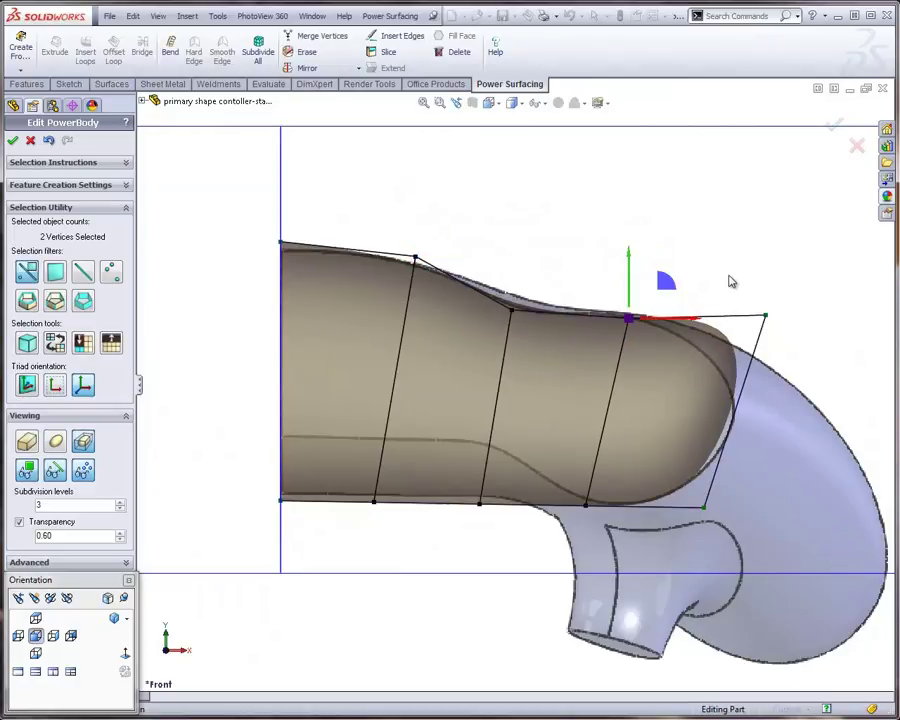
pyautogui.click(730, 276)
pyautogui.moveTo(783, 326); pyautogui.dragTo(785, 329)
pyautogui.moveTo(803, 279); pyautogui.dragTo(790, 322)
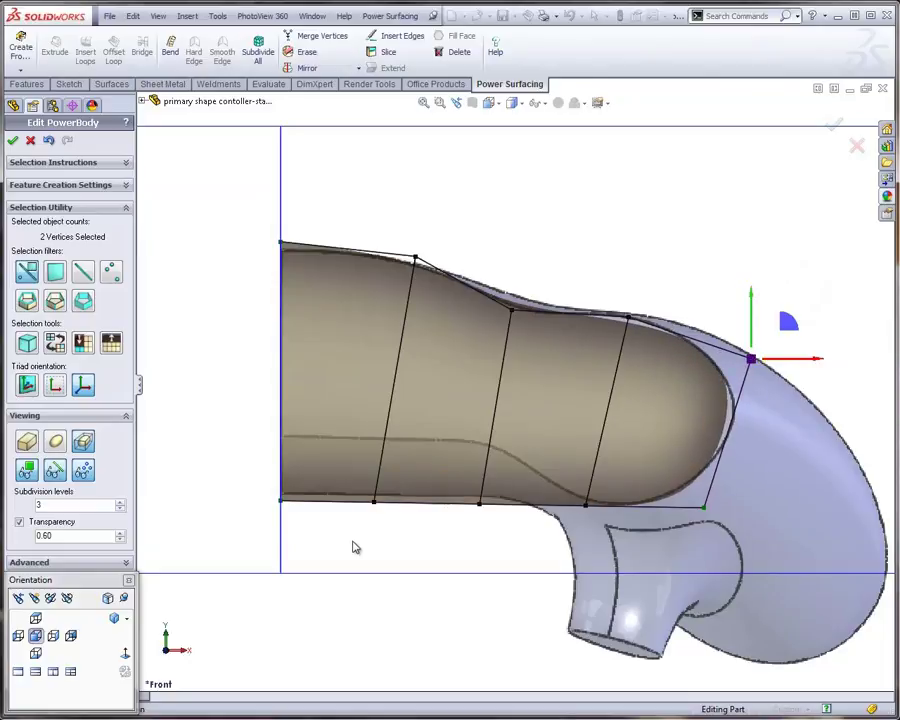
pyautogui.moveTo(354, 544); pyautogui.dragTo(422, 474)
pyautogui.click(382, 538)
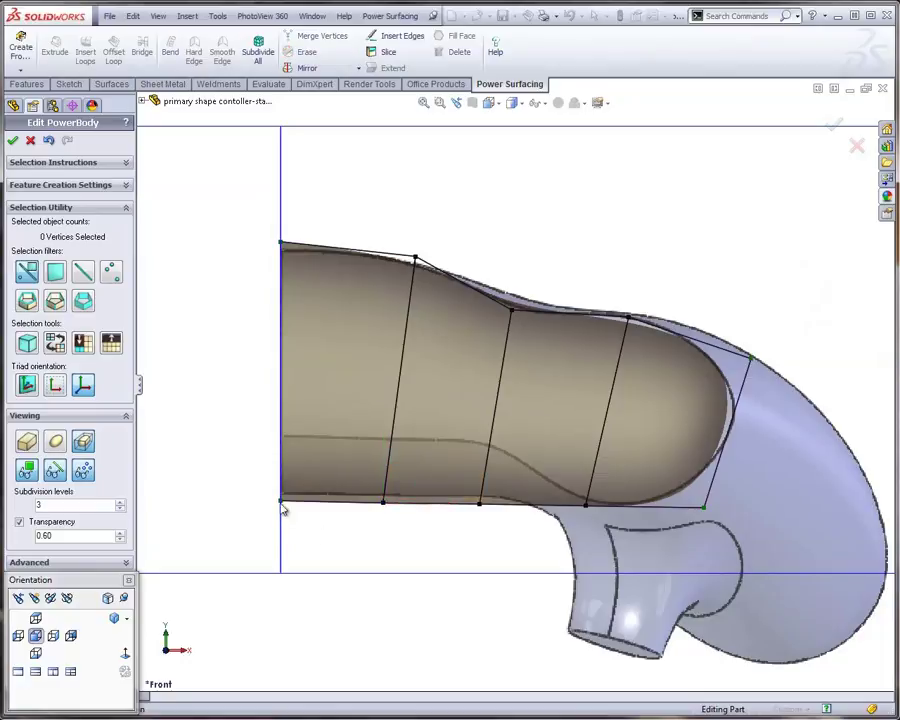
pyautogui.moveTo(235, 485); pyautogui.dragTo(510, 530)
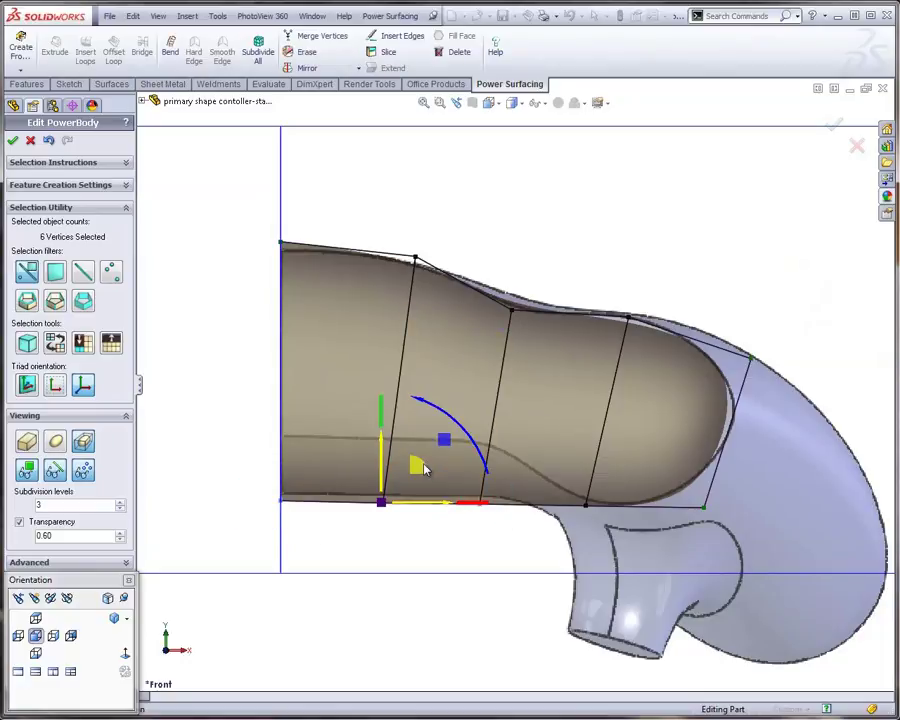
pyautogui.moveTo(416, 466); pyautogui.dragTo(424, 410)
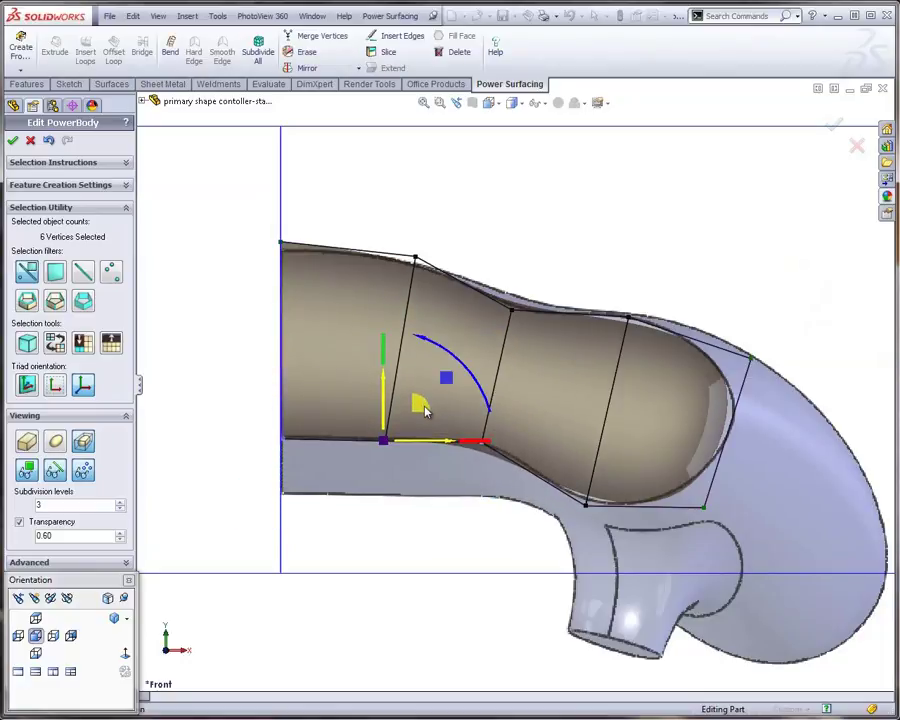
pyautogui.hotkey('ctrl', 'z')
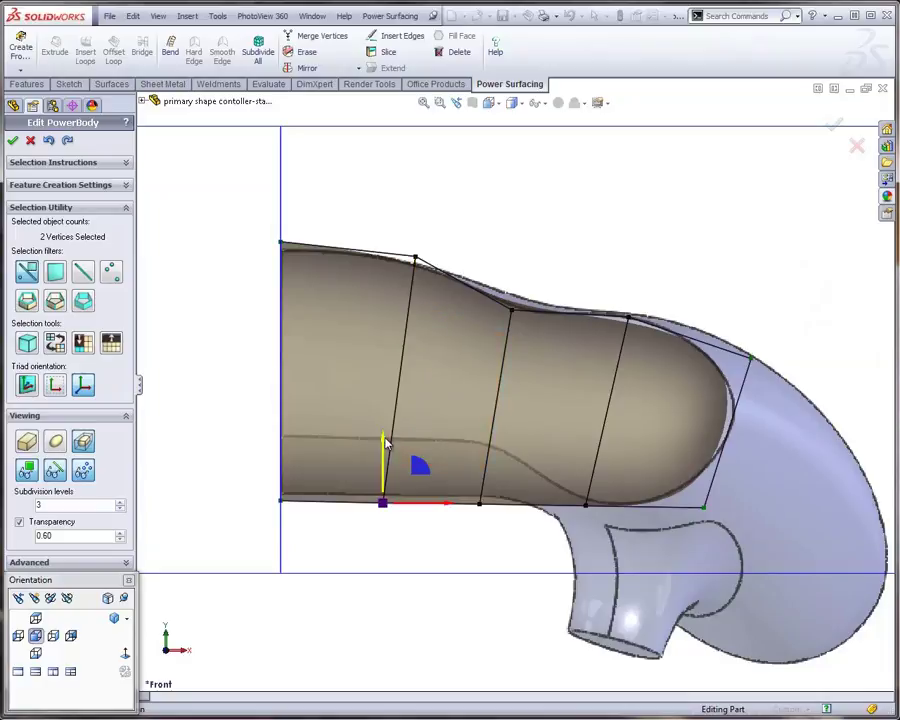
pyautogui.moveTo(381, 450); pyautogui.dragTo(387, 417)
pyautogui.hotkey('ctrl', 'z')
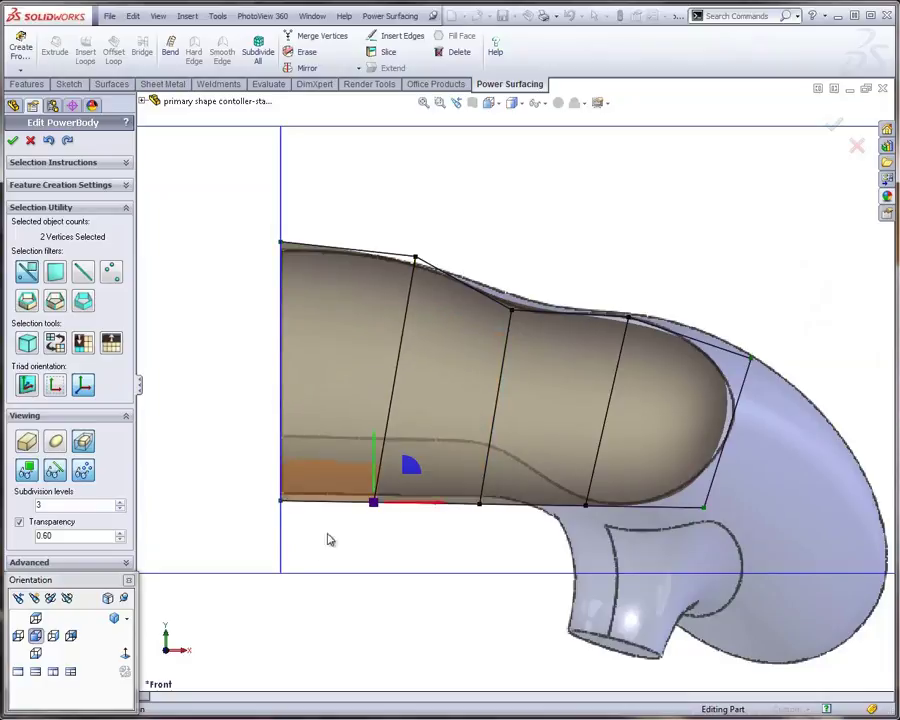
# Select the six lower vertices nearest the Right Plane and move them up along Y onto the reference's inner lower contour line.
pyautogui.moveTo(256, 519); pyautogui.dragTo(504, 477)
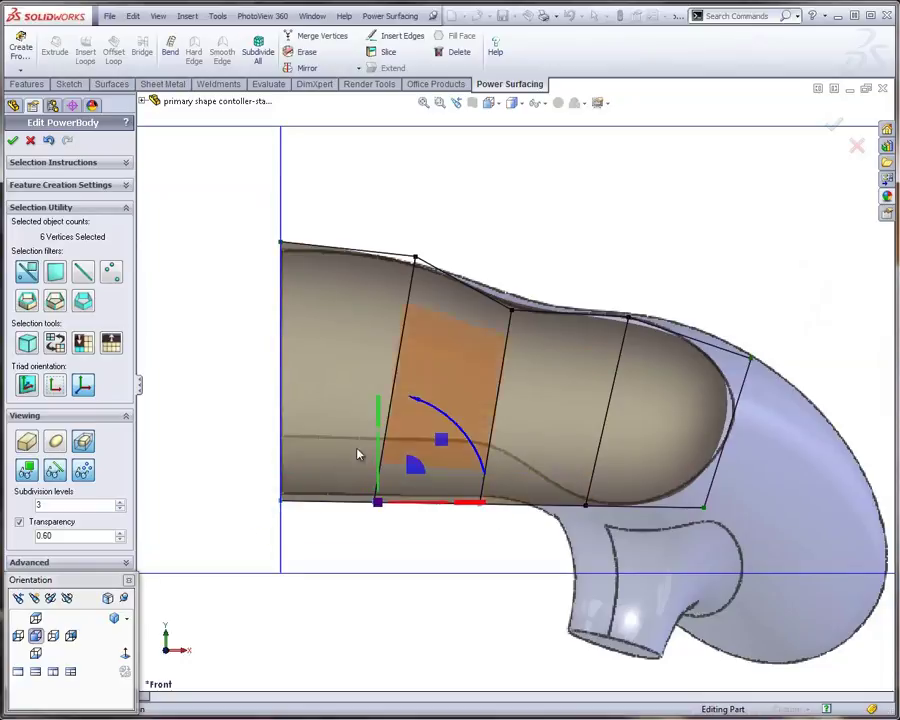
pyautogui.moveTo(380, 449); pyautogui.dragTo(378, 385)
pyautogui.click(424, 551)
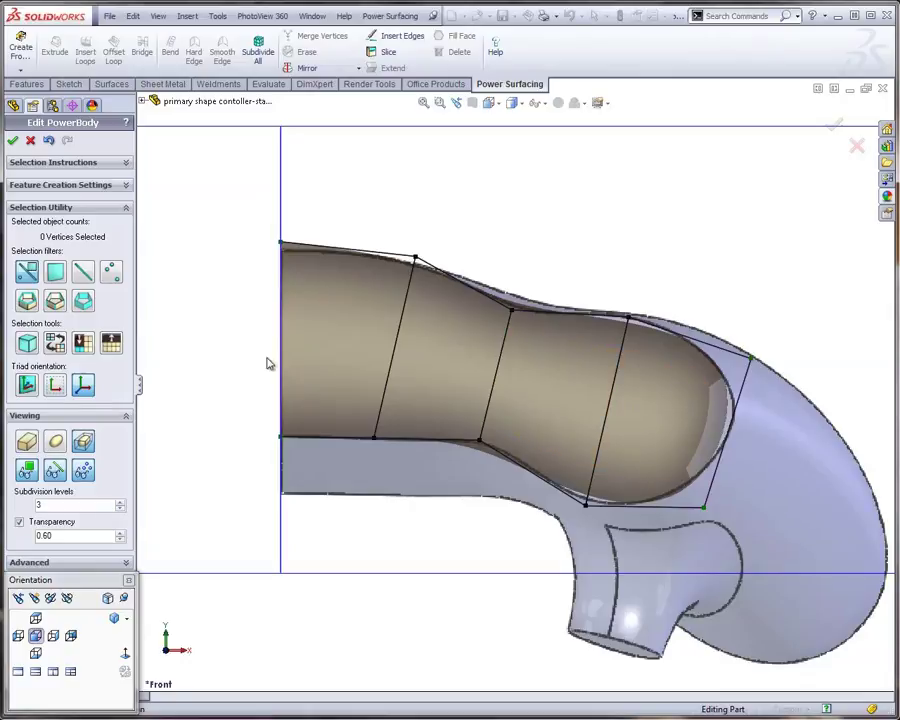
# Insert one lengthwise edge loop through the ring of ten vertical edges, with Preserve Shape enabled.
pyautogui.click(610, 406)
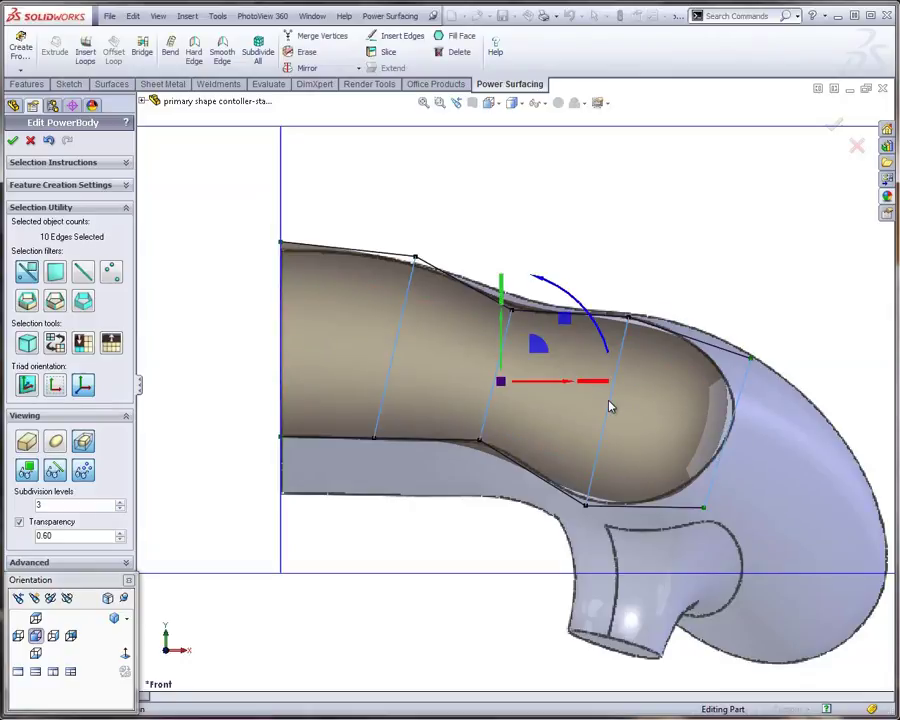
pyautogui.moveTo(617, 403); pyautogui.dragTo(461, 347, button='middle')
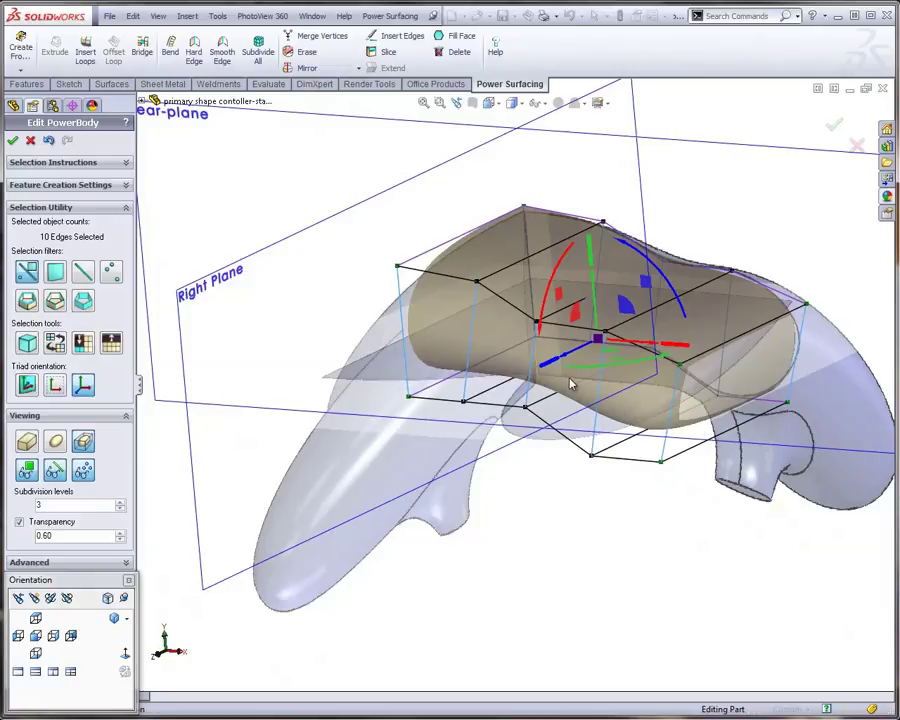
pyautogui.click(35, 635)
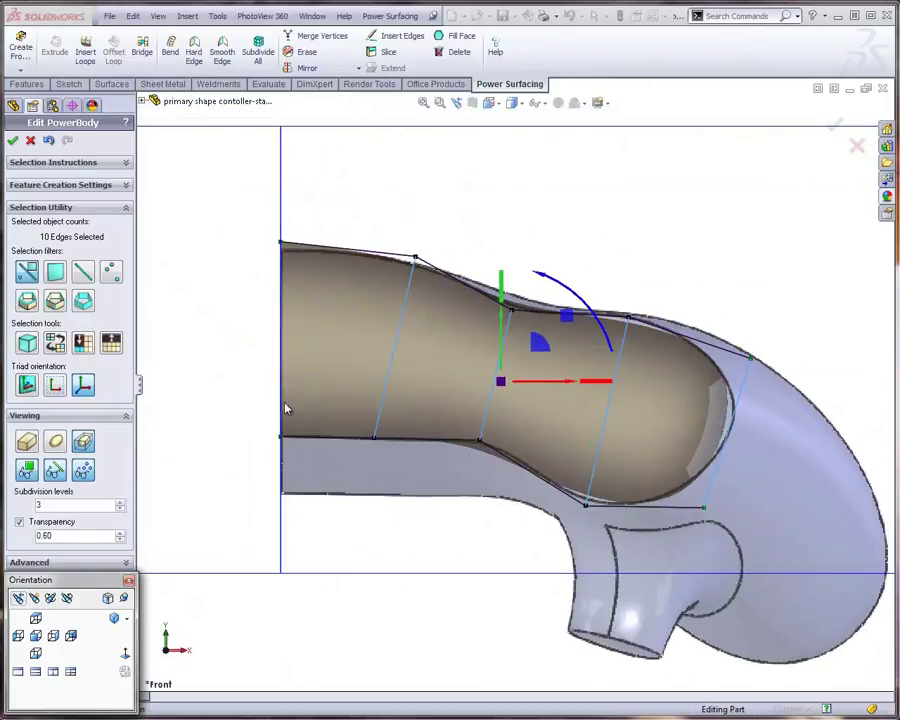
pyautogui.press('s')
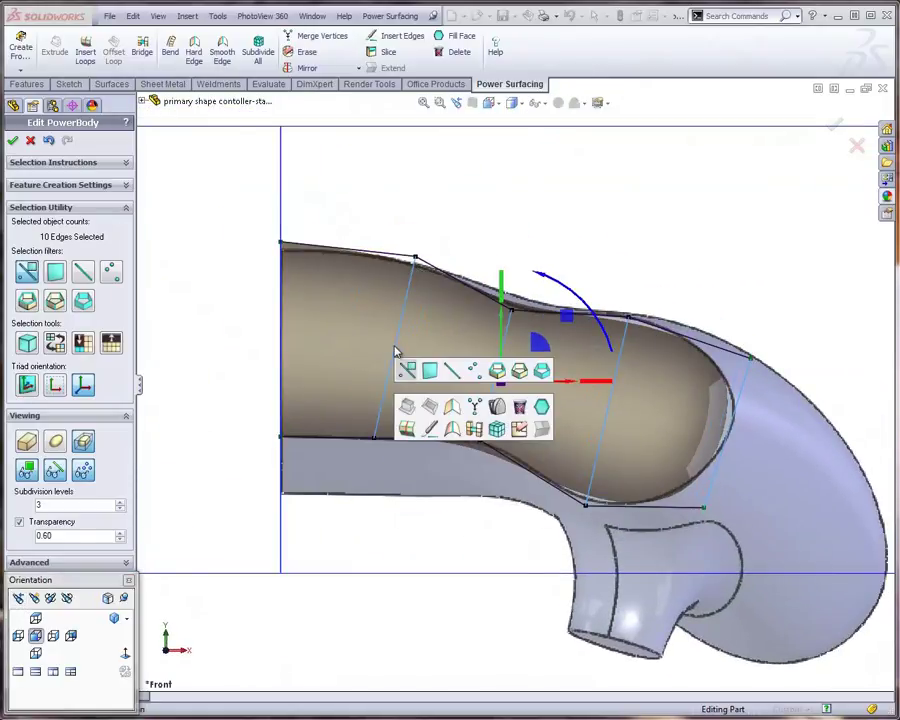
pyautogui.click(407, 428)
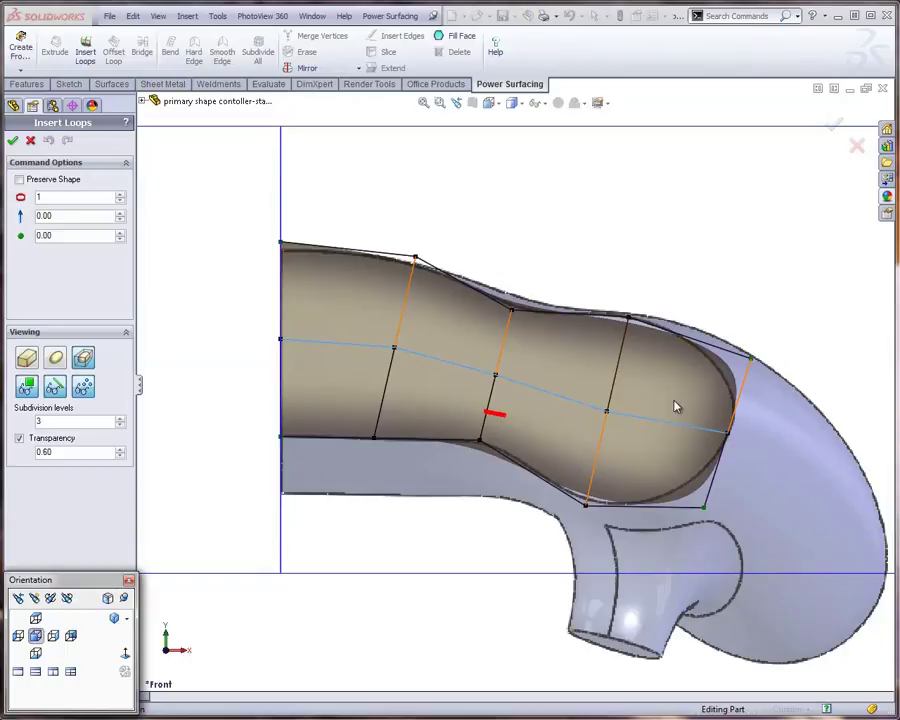
pyautogui.click(19, 181)
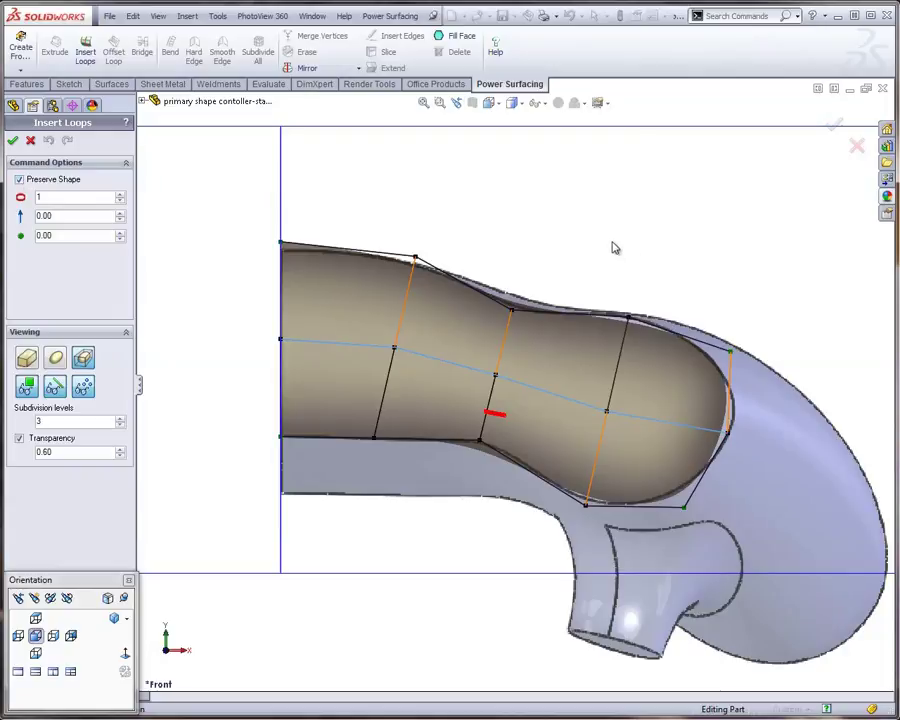
pyautogui.click(13, 141)
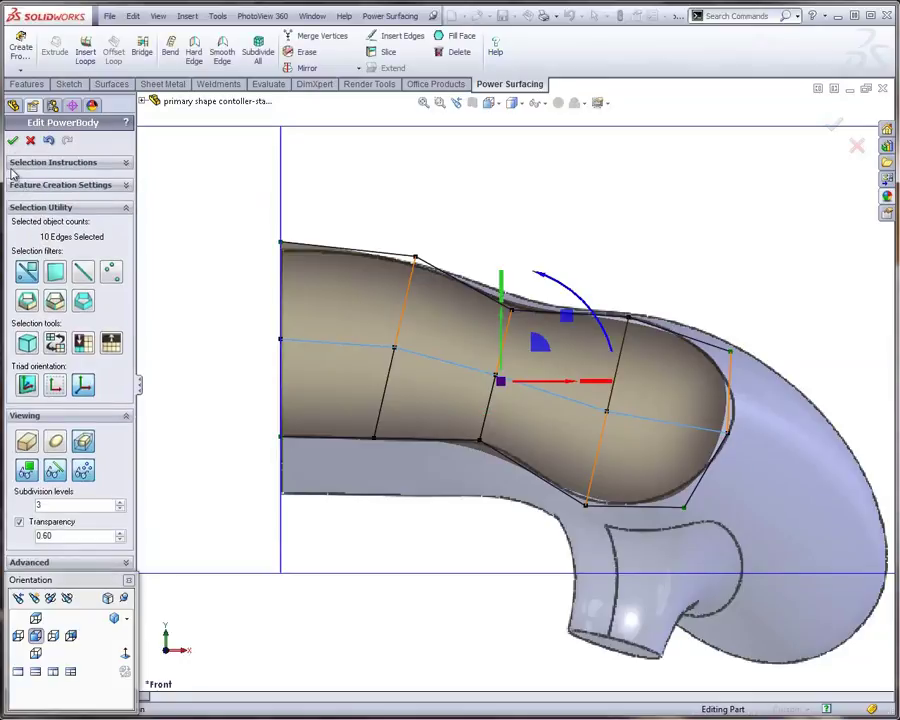
# Move the two mid-height vertices at the body's outer end slightly outward and down toward the reference contour.
pyautogui.click(443, 204)
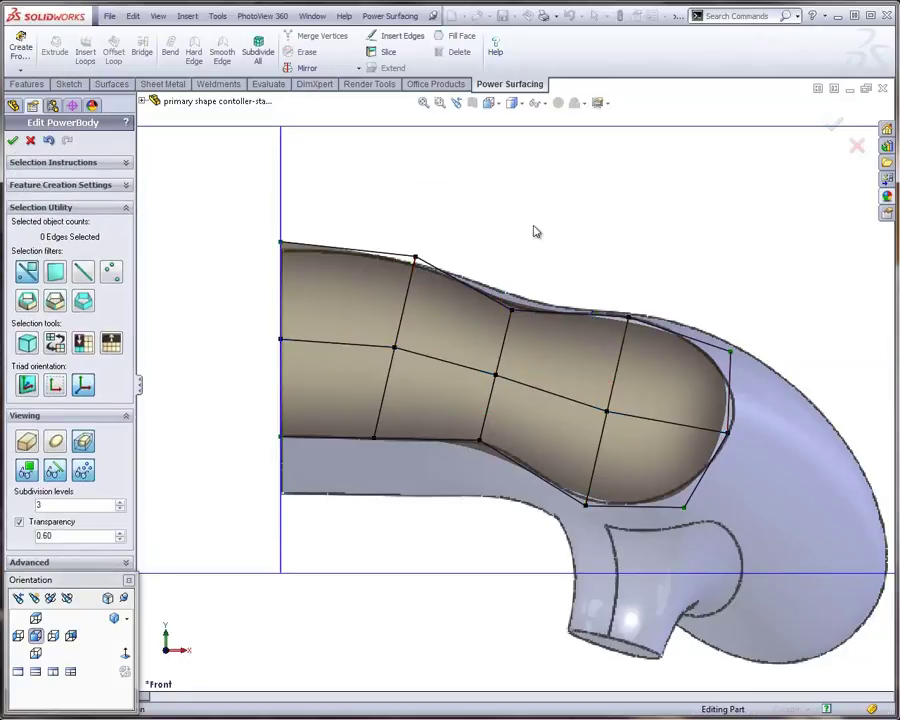
pyautogui.moveTo(700, 458); pyautogui.dragTo(699, 455)
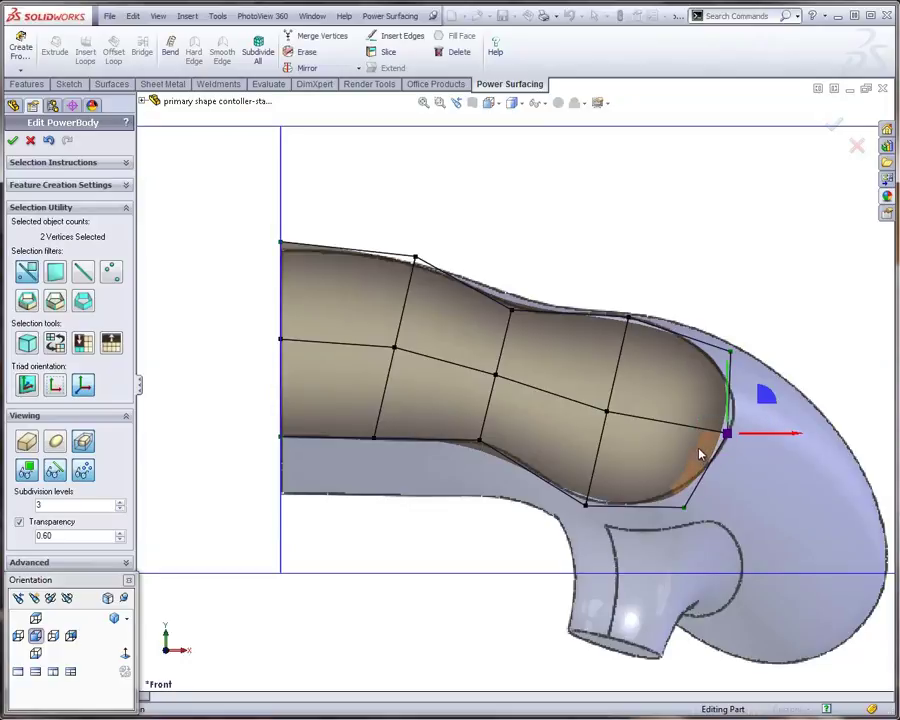
pyautogui.moveTo(767, 400); pyautogui.dragTo(773, 398)
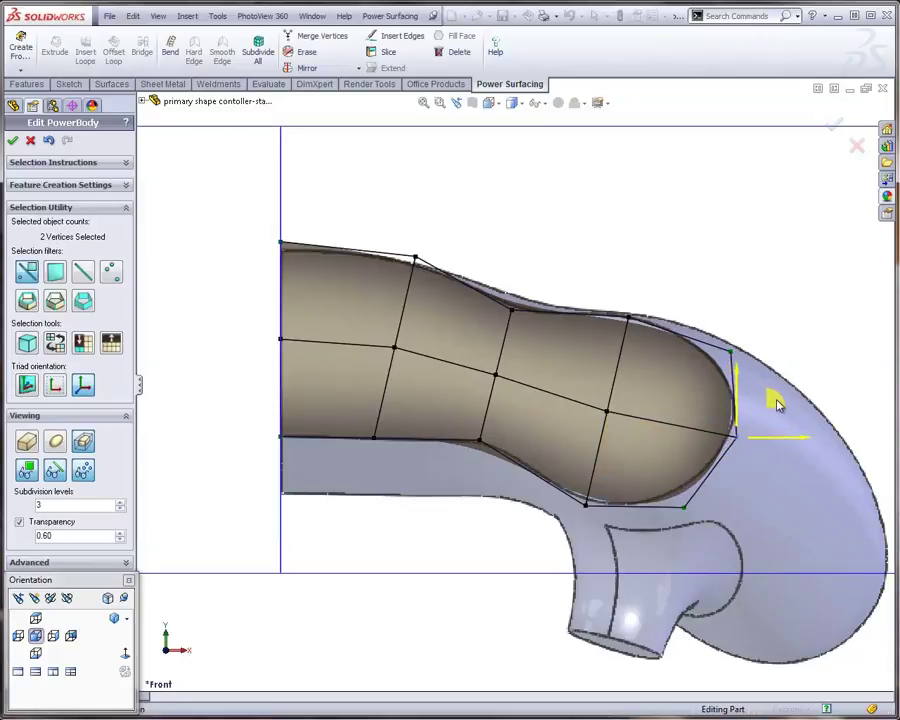
pyautogui.click(620, 275)
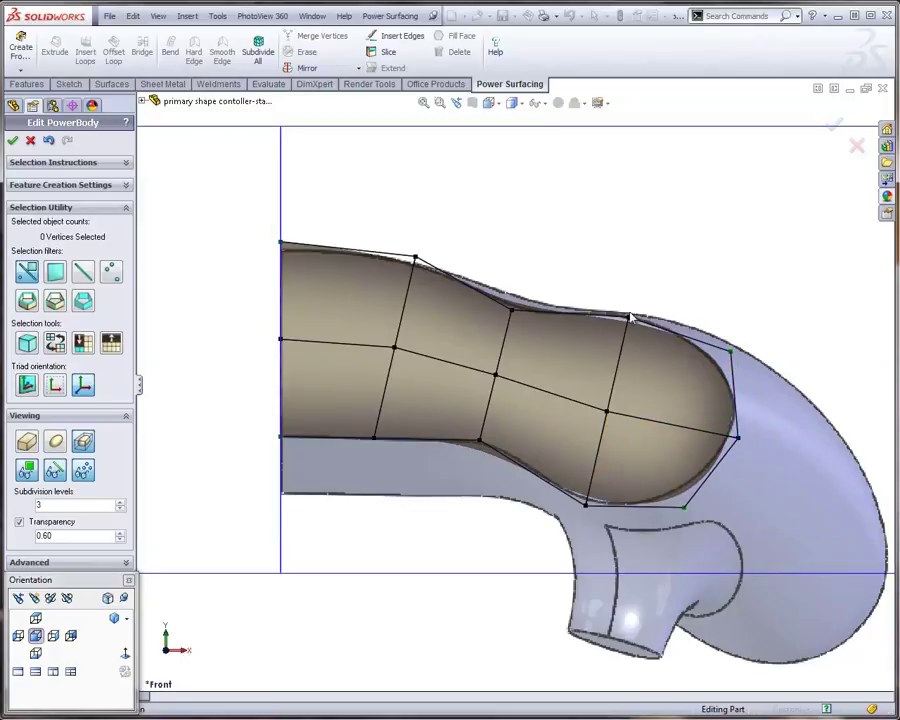
# Shift the outermost inserted loop's upper and lower vertex pairs slightly up and toward the Right Plane to follow the reference contours.
pyautogui.click(629, 316)
pyautogui.moveTo(654, 274); pyautogui.dragTo(657, 276)
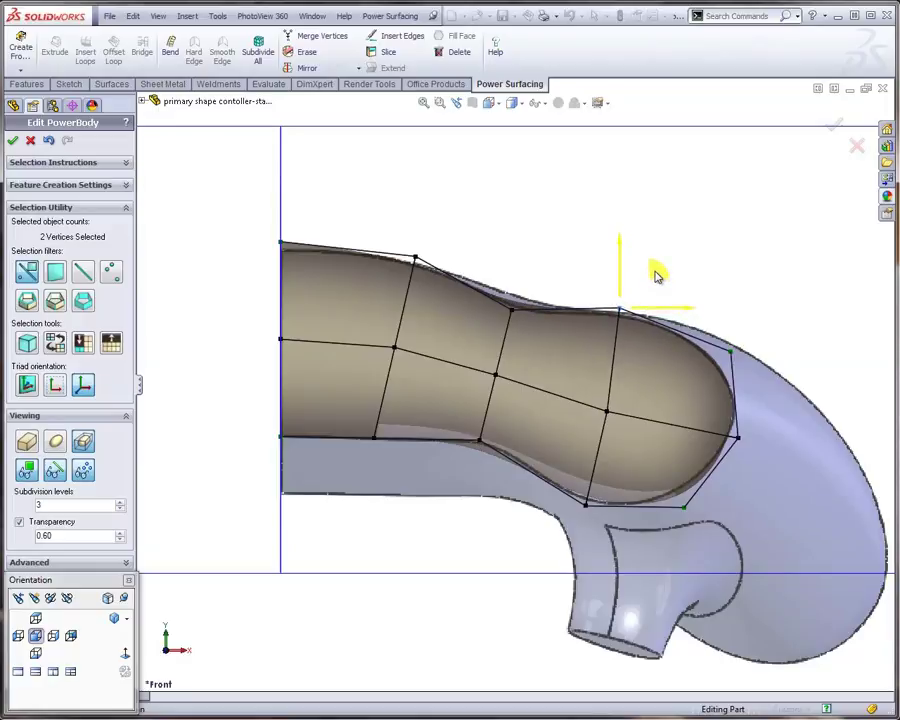
pyautogui.click(498, 541)
pyautogui.click(585, 504)
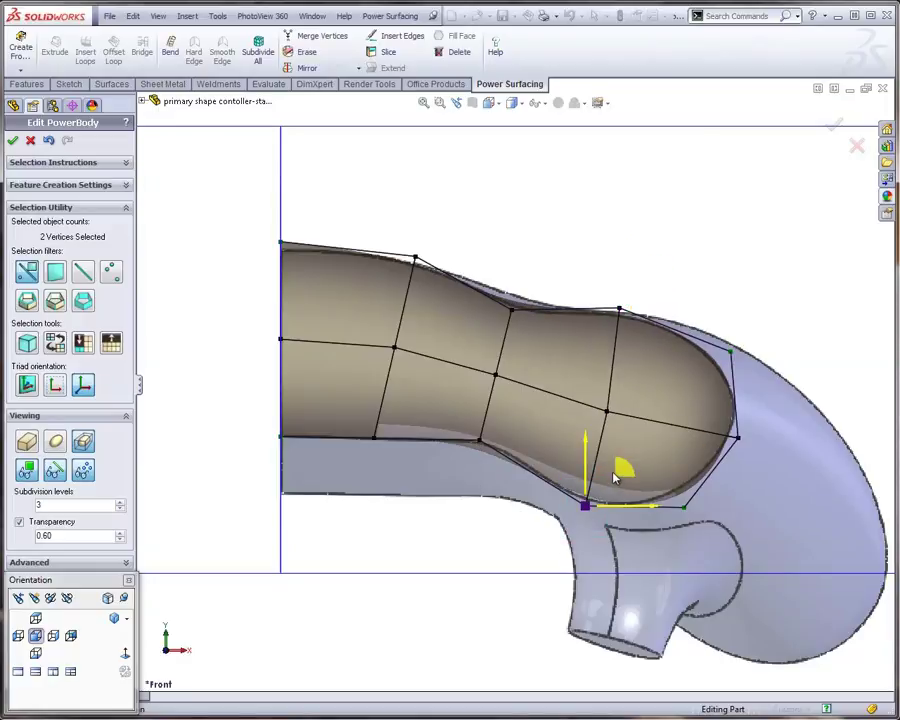
pyautogui.moveTo(615, 478)
pyautogui.mouseDown()
pyautogui.moveTo(620, 488)
pyautogui.moveTo(618, 472)
pyautogui.mouseUp()
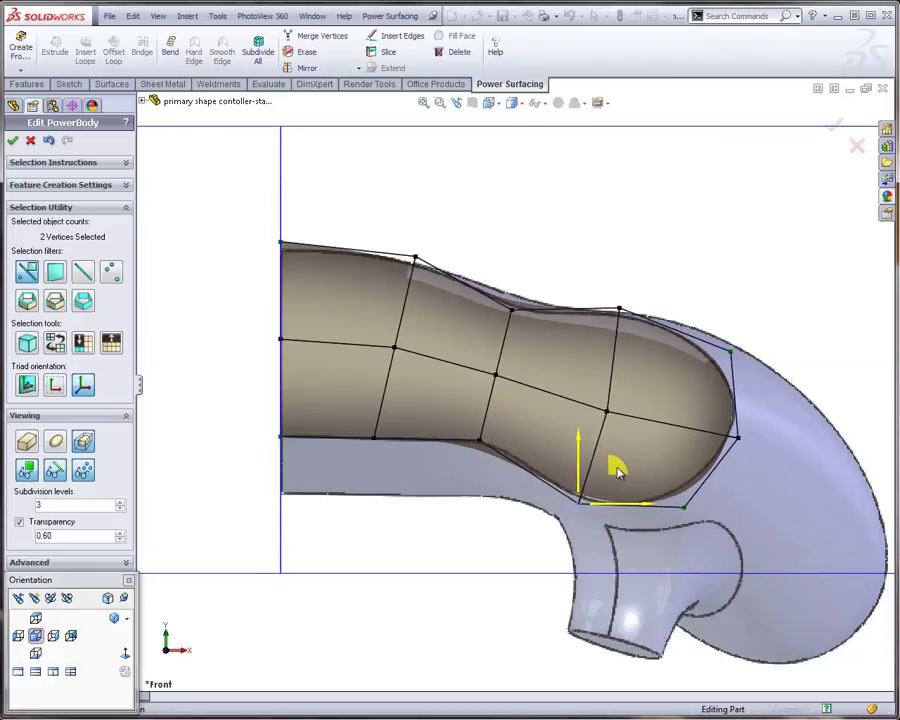
# Move the two lower corner vertices at the body's outer end toward the Right Plane to round off the reference's lower contour.
pyautogui.click(685, 505)
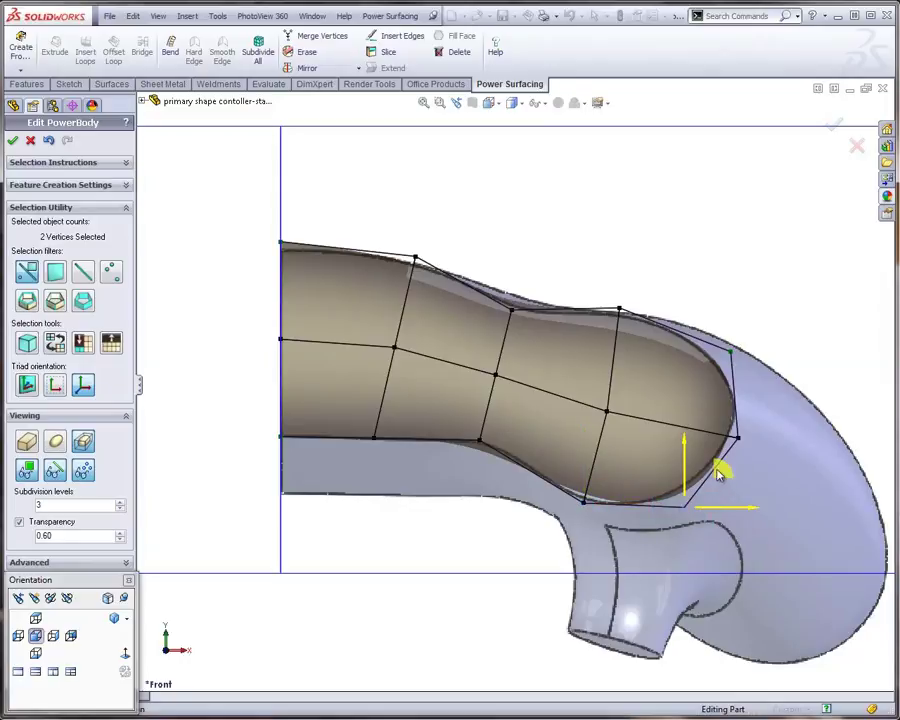
pyautogui.moveTo(718, 474); pyautogui.dragTo(701, 470)
pyautogui.click(449, 474)
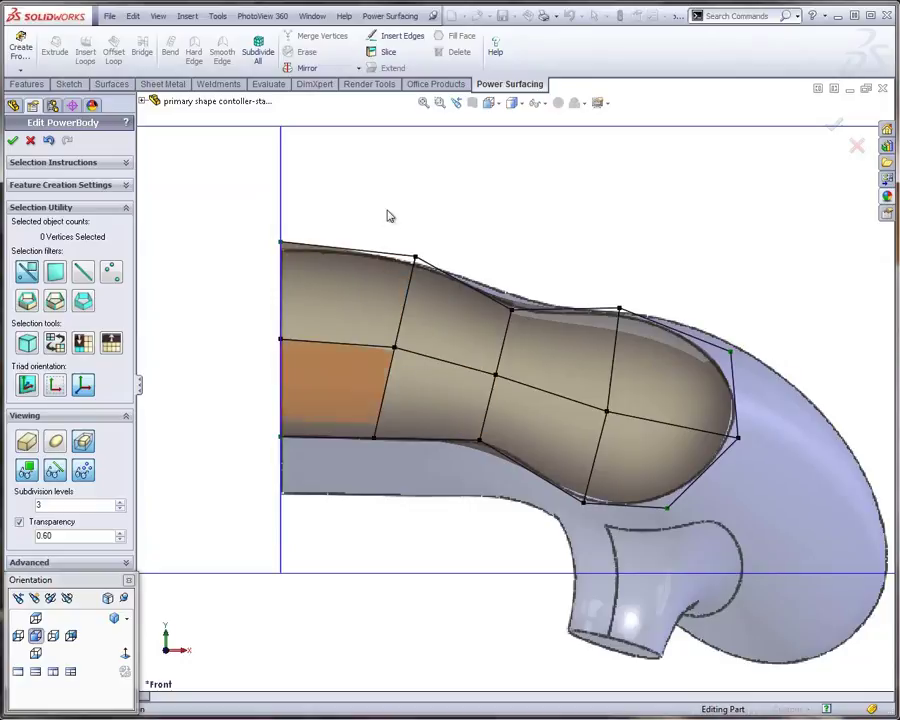
# Rotate the innermost and middle inserted loops, six vertices each, about Z until both stand vertical in the front view.
pyautogui.moveTo(445, 218); pyautogui.dragTo(357, 464)
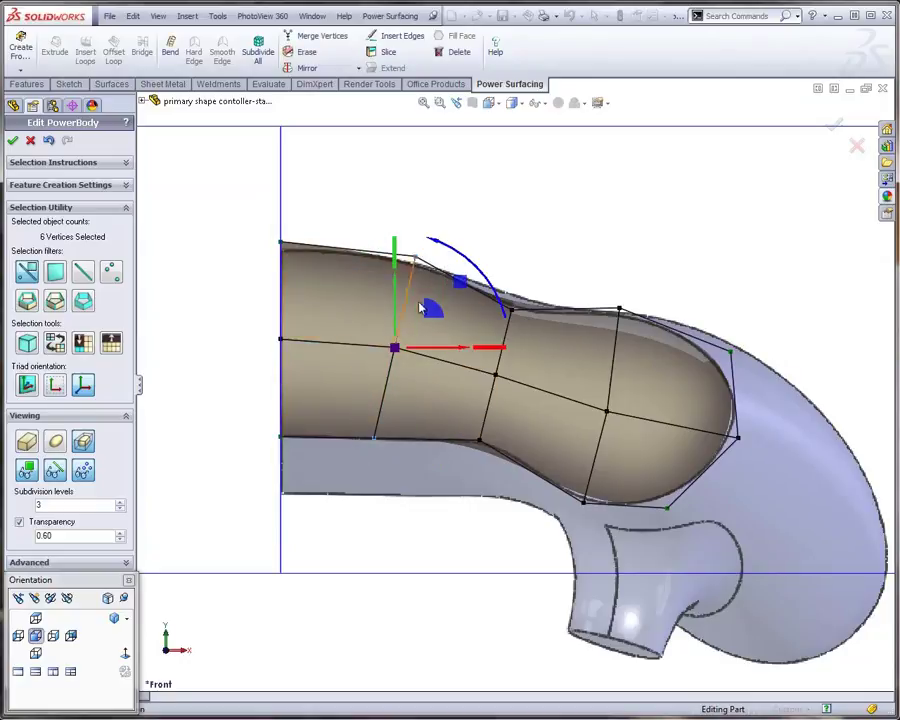
pyautogui.moveTo(455, 287); pyautogui.dragTo(466, 252)
pyautogui.click(593, 257)
pyautogui.moveTo(595, 244); pyautogui.dragTo(464, 478)
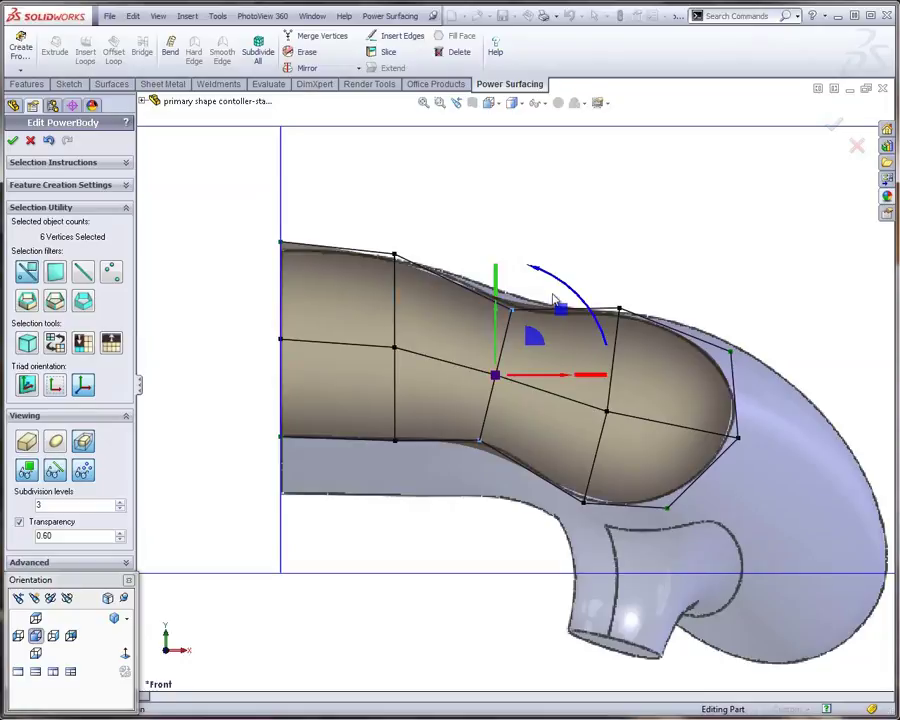
pyautogui.moveTo(576, 301); pyautogui.dragTo(559, 279)
pyautogui.click(670, 279)
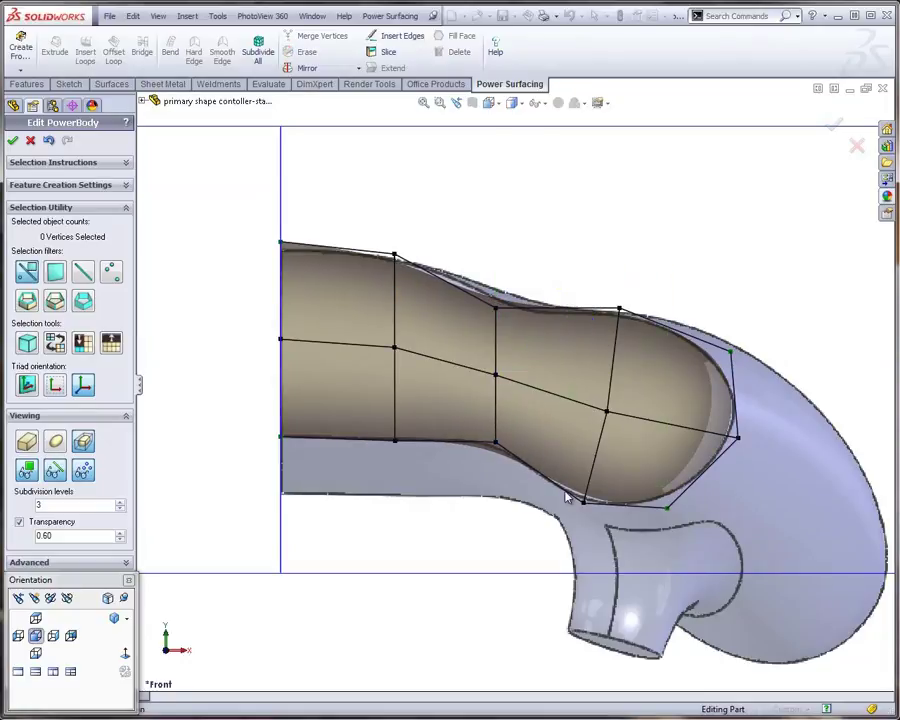
# Rotate the outermost inserted loop's six vertices about 11° around Z and scale them flat along X into a vertical line.
pyautogui.moveTo(566, 497); pyautogui.dragTo(561, 510)
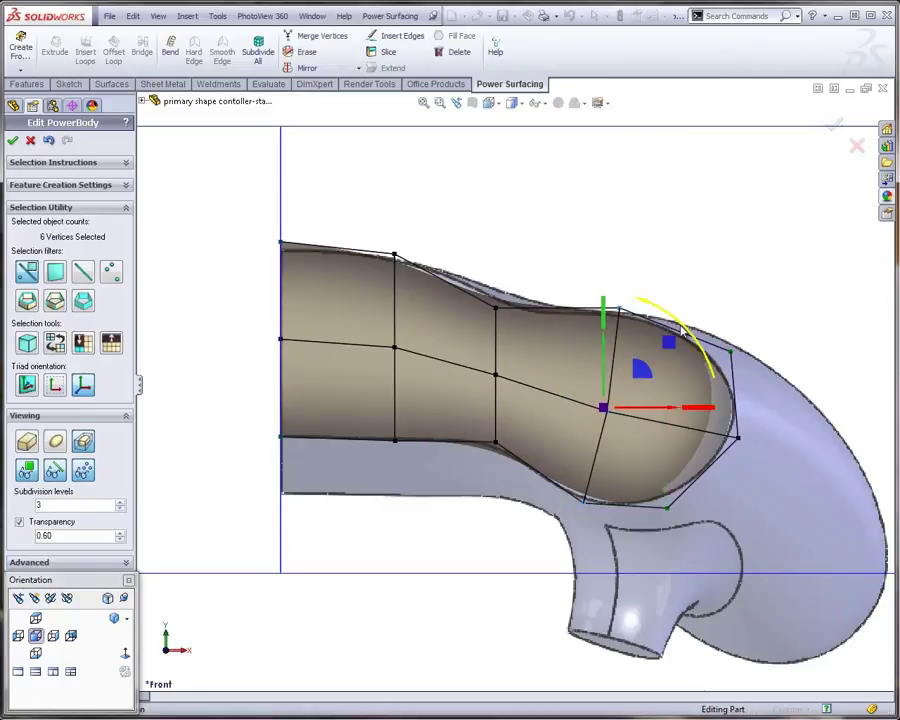
pyautogui.moveTo(681, 330); pyautogui.dragTo(670, 309)
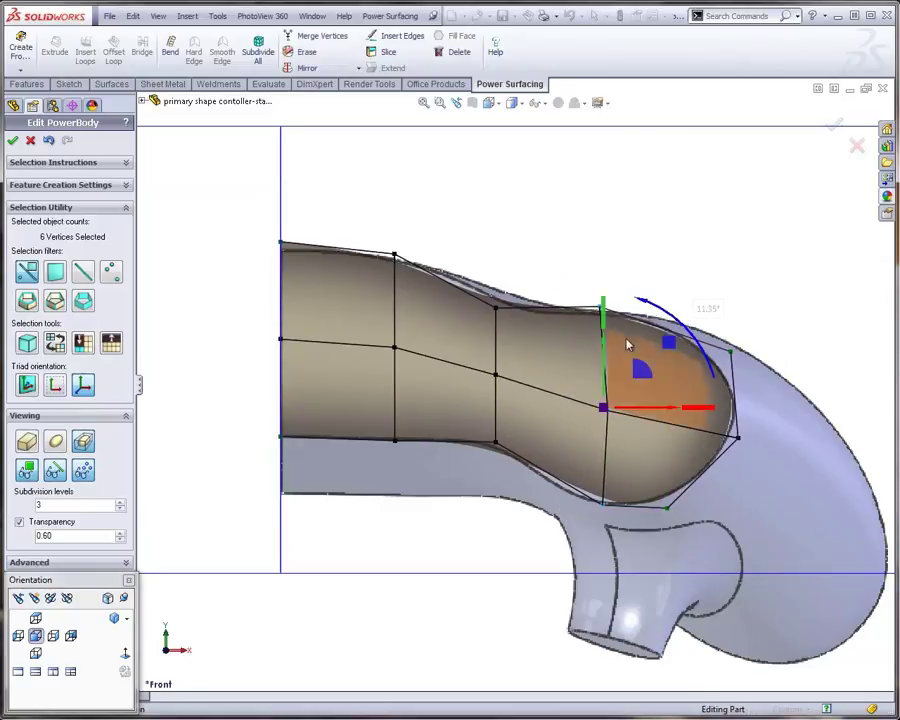
pyautogui.click(579, 275)
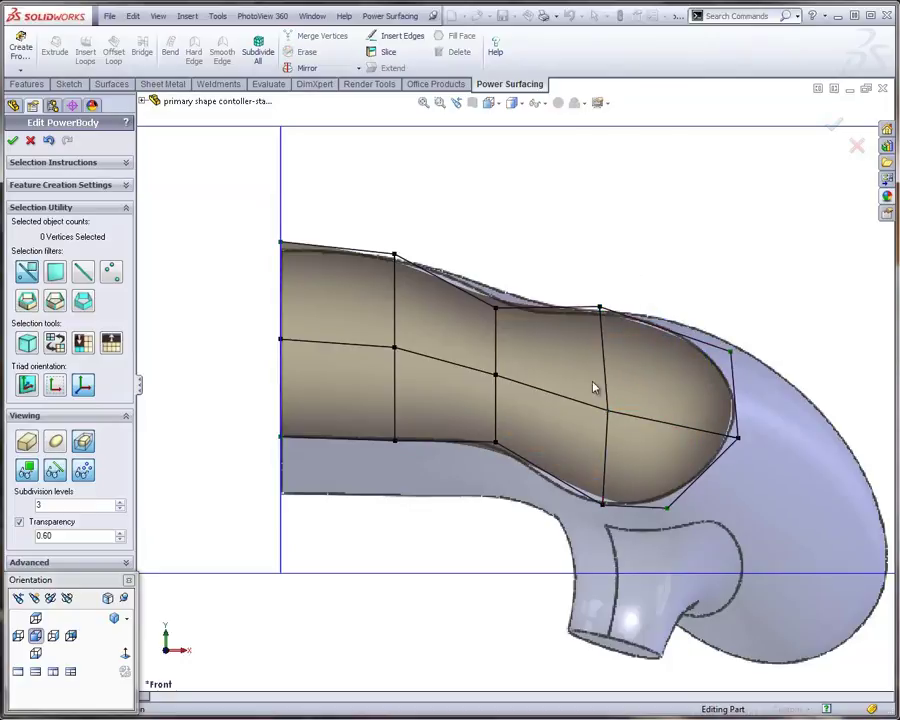
pyautogui.moveTo(563, 256); pyautogui.dragTo(617, 473)
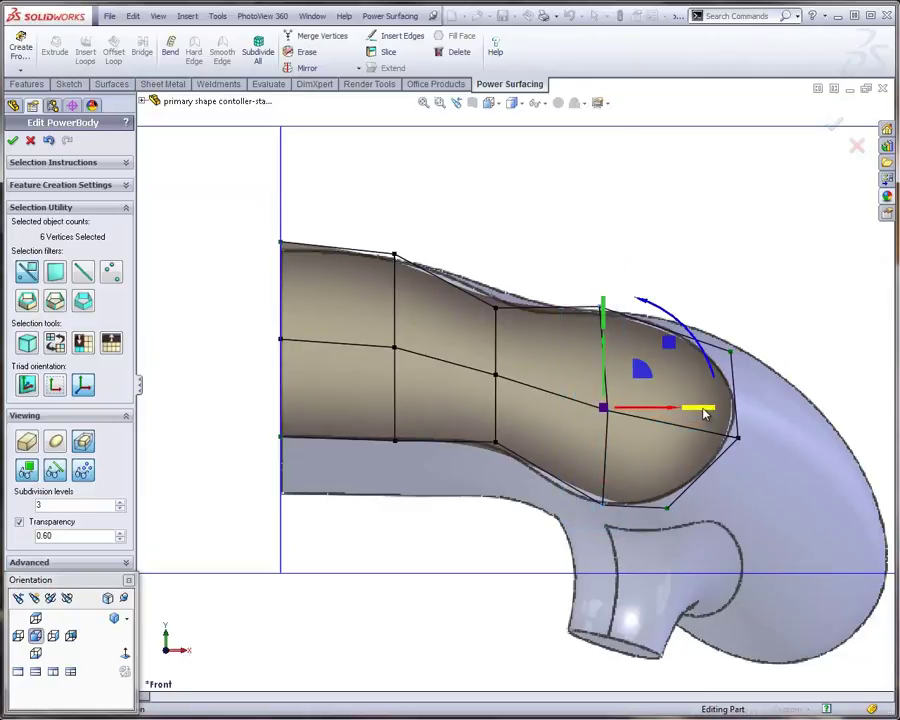
pyautogui.moveTo(704, 414); pyautogui.dragTo(563, 422)
pyautogui.moveTo(503, 423); pyautogui.dragTo(502, 424)
pyautogui.click(482, 582)
# Scale the middle inserted loop's six vertices along X to about 0.01 so they align vertically.
pyautogui.moveTo(526, 261); pyautogui.dragTo(466, 490)
pyautogui.moveTo(600, 375); pyautogui.dragTo(497, 390)
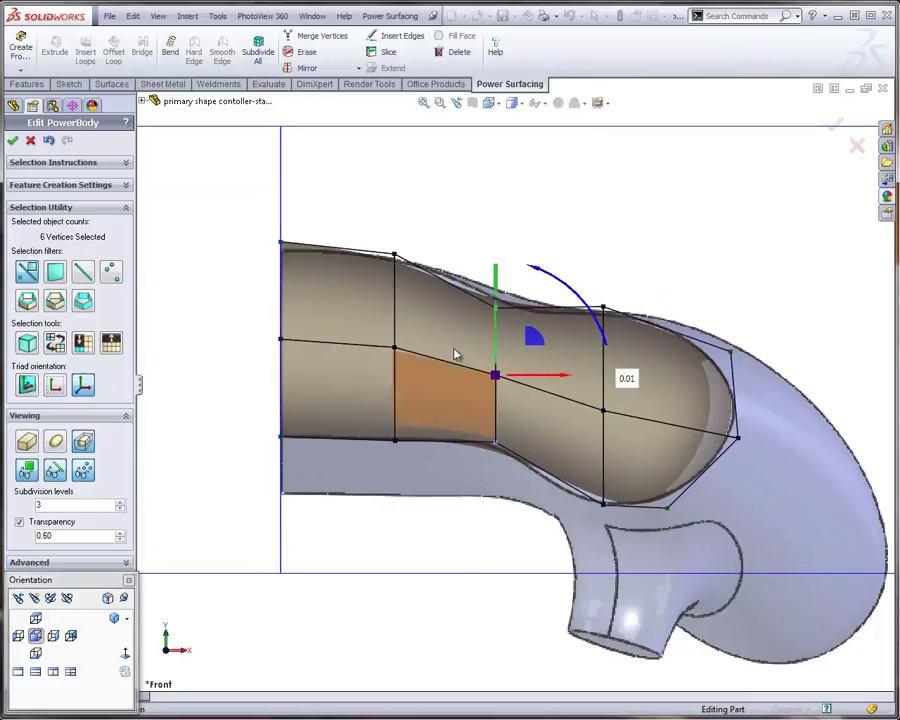
pyautogui.click(528, 237)
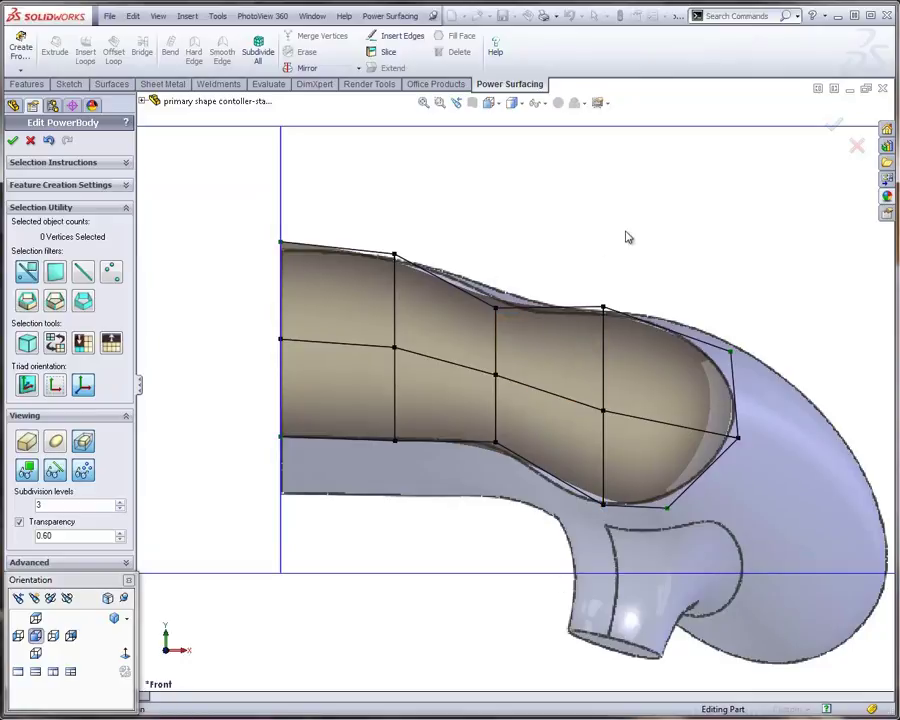
pyautogui.moveTo(634, 244); pyautogui.dragTo(629, 217)
# Move the innermost inserted loop's six vertices slightly outward along X, away from the Right Plane.
pyautogui.moveTo(414, 211); pyautogui.dragTo(366, 496)
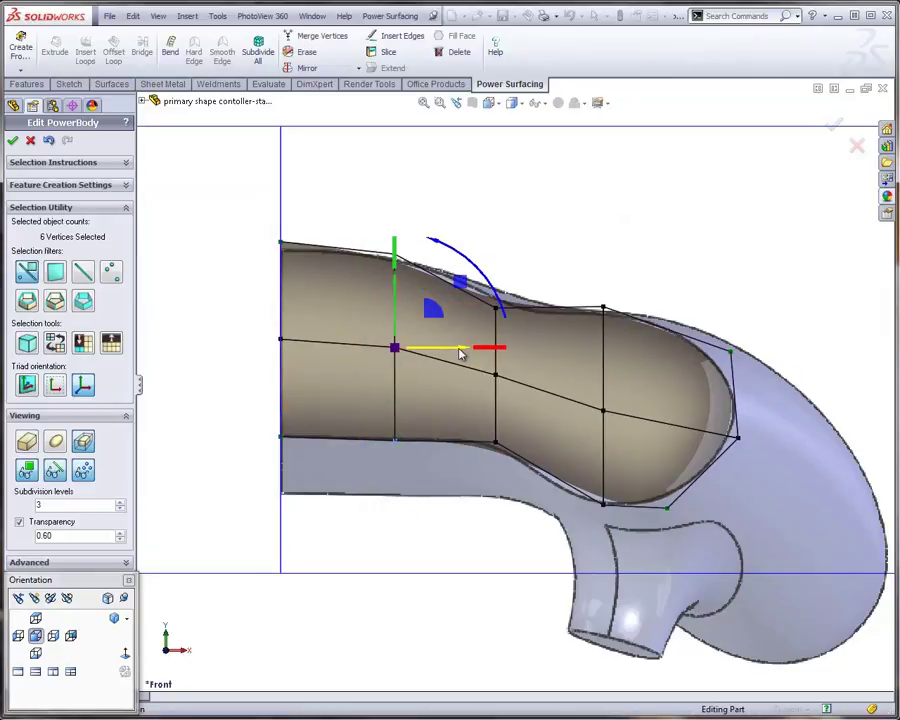
pyautogui.moveTo(458, 353); pyautogui.dragTo(474, 355)
pyautogui.click(510, 233)
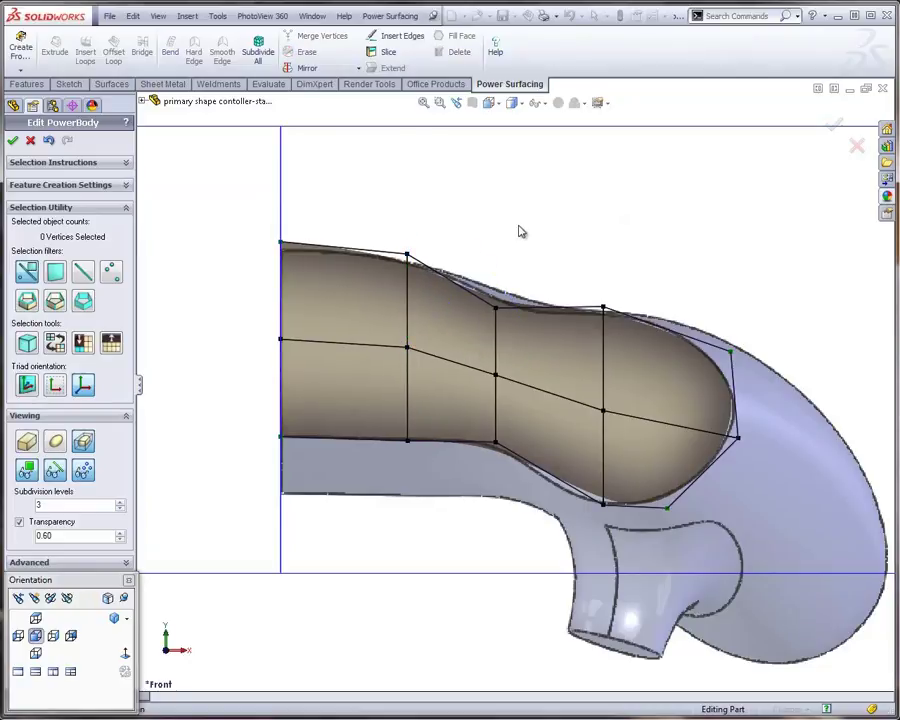
# In the top view, select the body's 15 front vertices and move them forward along Z to the reference's front edge at the Right Plane.
pyautogui.click(36, 618)
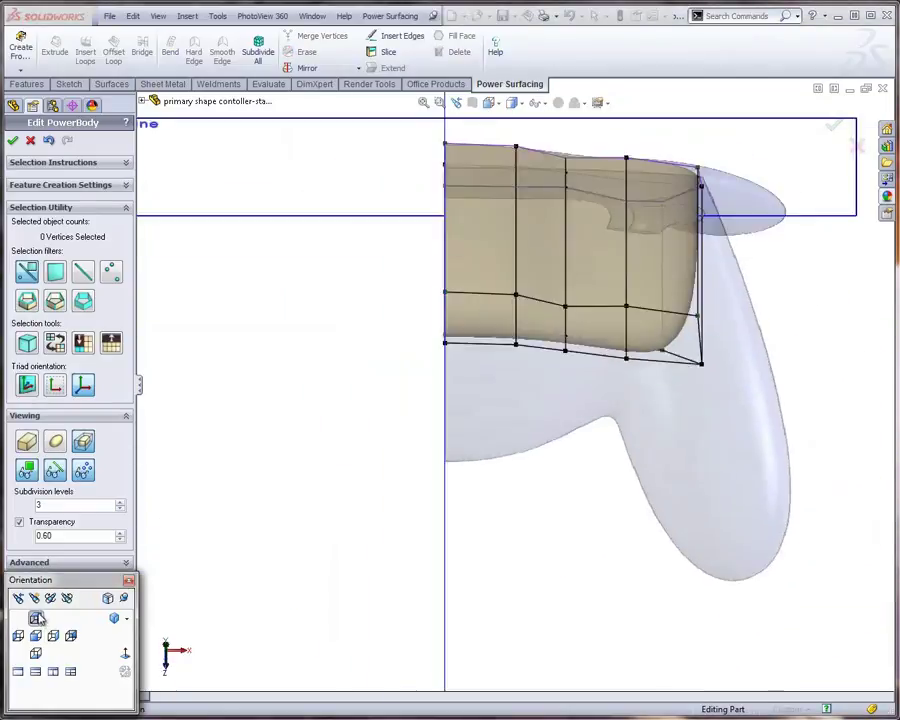
pyautogui.scroll(2, 460, 423)
pyautogui.scroll(-2, 503, 384)
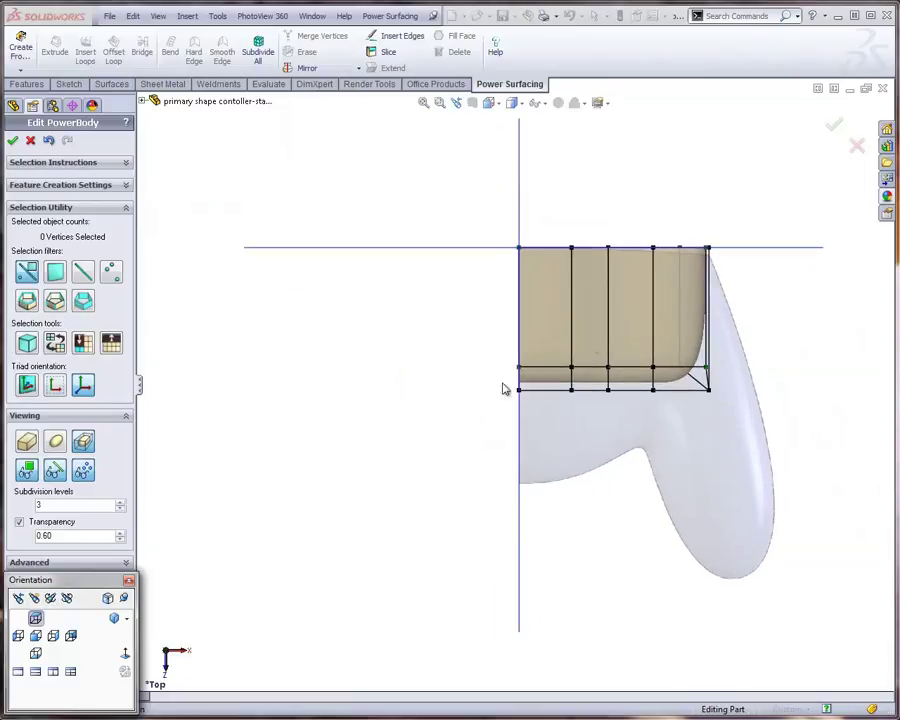
pyautogui.scroll(-1, 762, 331)
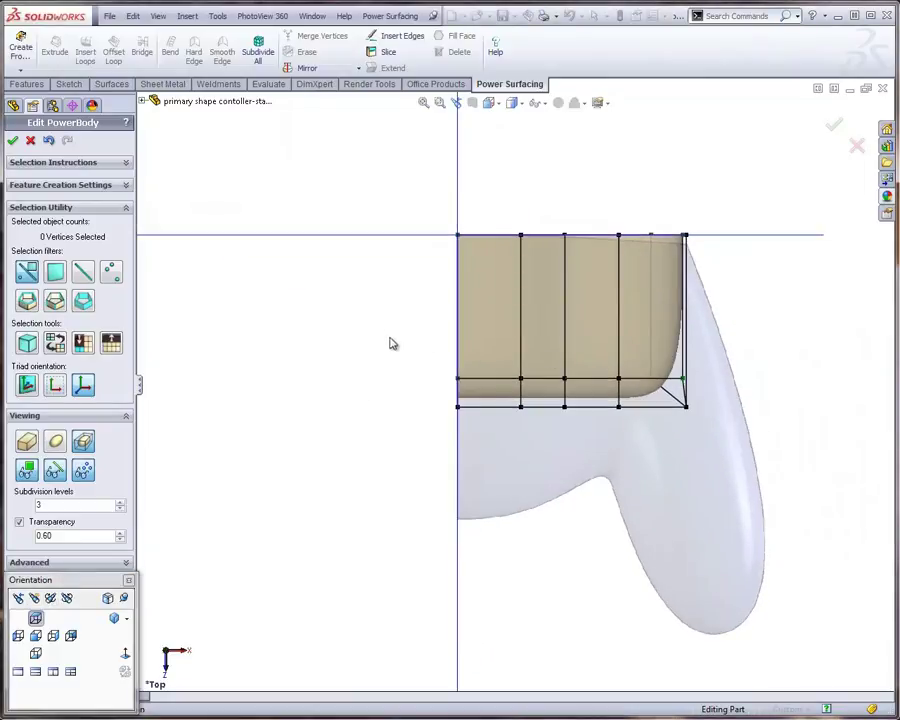
pyautogui.moveTo(384, 335); pyautogui.dragTo(777, 460)
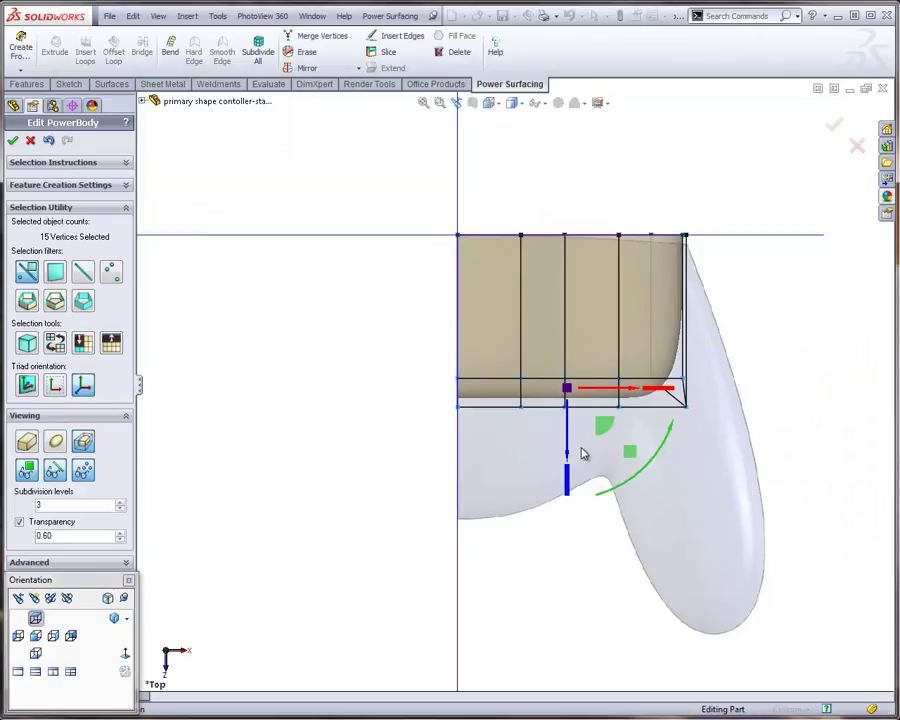
pyautogui.moveTo(566, 442); pyautogui.dragTo(560, 567)
pyautogui.click(492, 624)
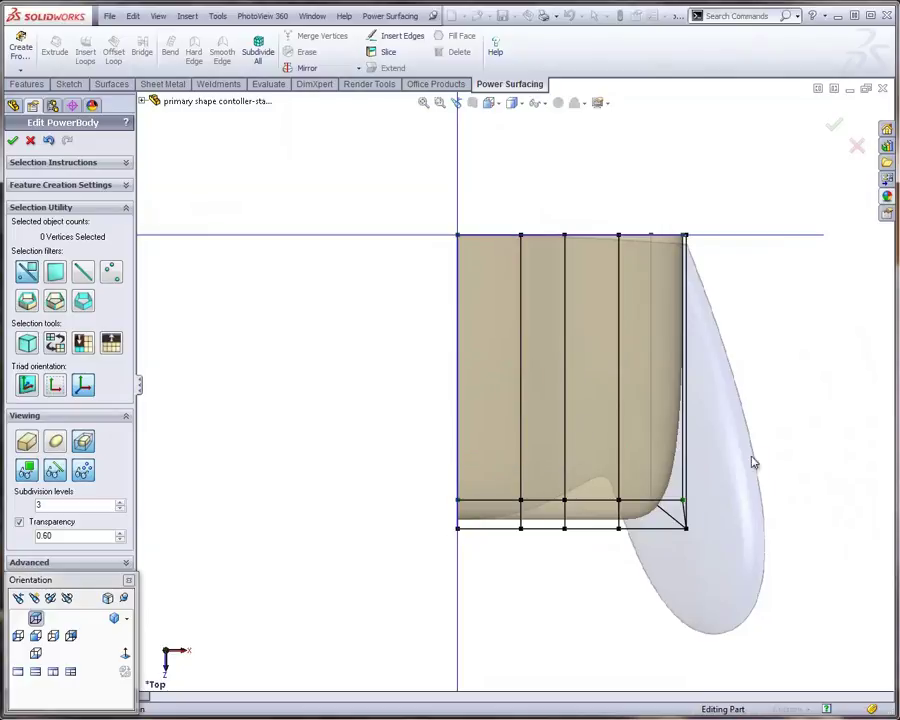
# Select the two outermost front faces and move them forward and outward in the top view to the reference's handle tip.
pyautogui.moveTo(689, 500); pyautogui.dragTo(664, 424, button='middle')
pyautogui.click(664, 424)
pyautogui.click(643, 463)
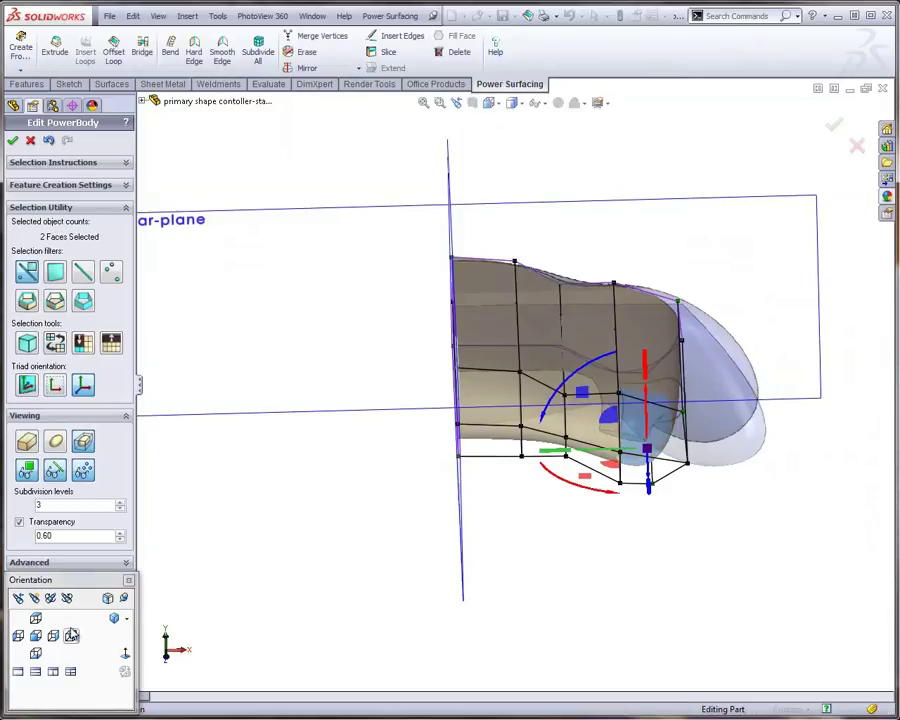
pyautogui.click(35, 620)
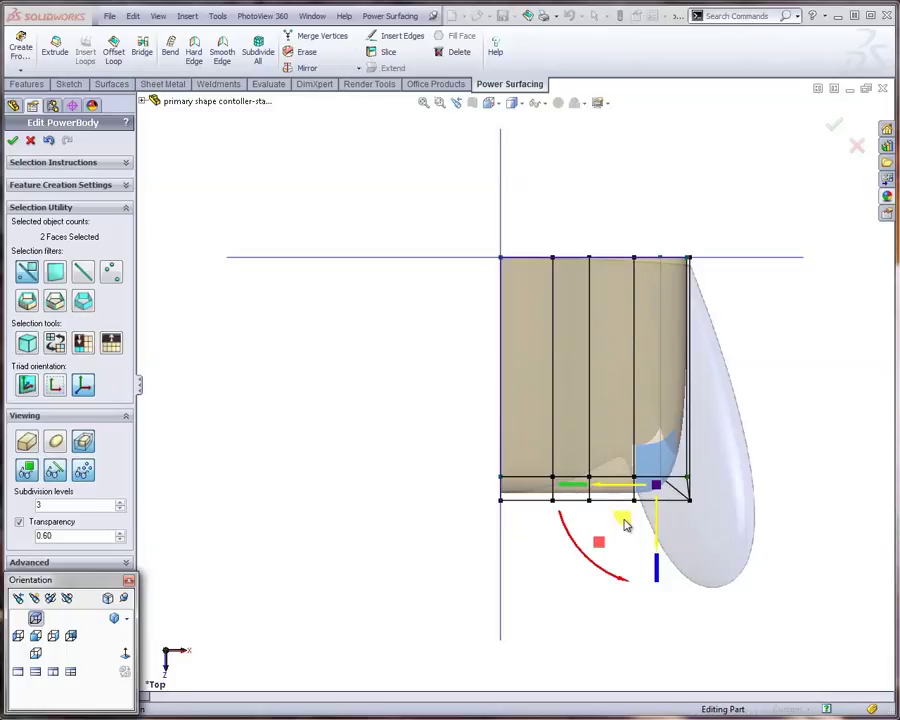
pyautogui.moveTo(624, 524); pyautogui.dragTo(697, 624)
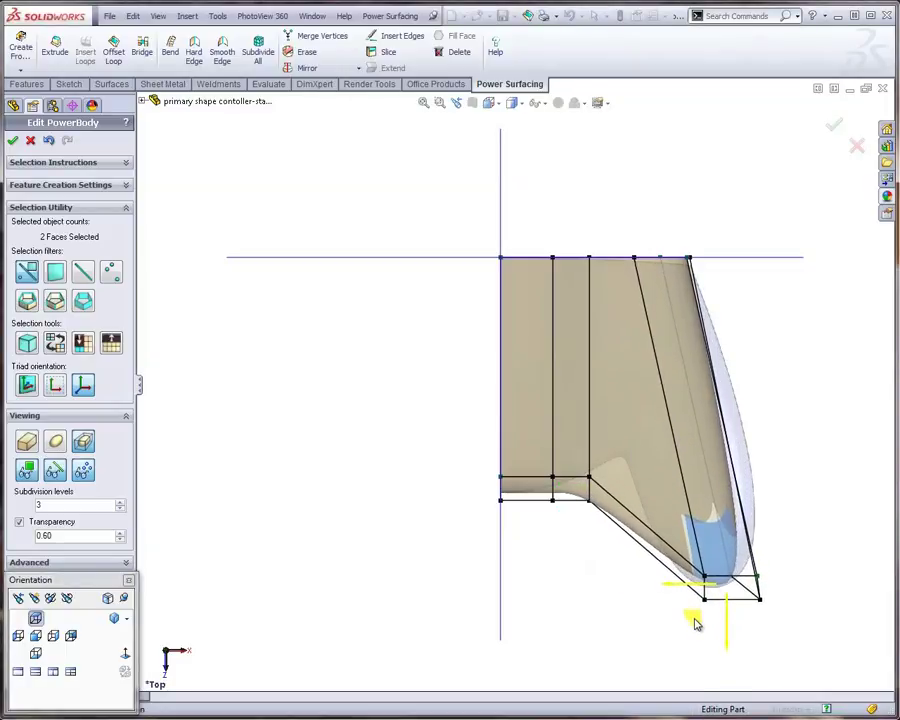
pyautogui.click(570, 590)
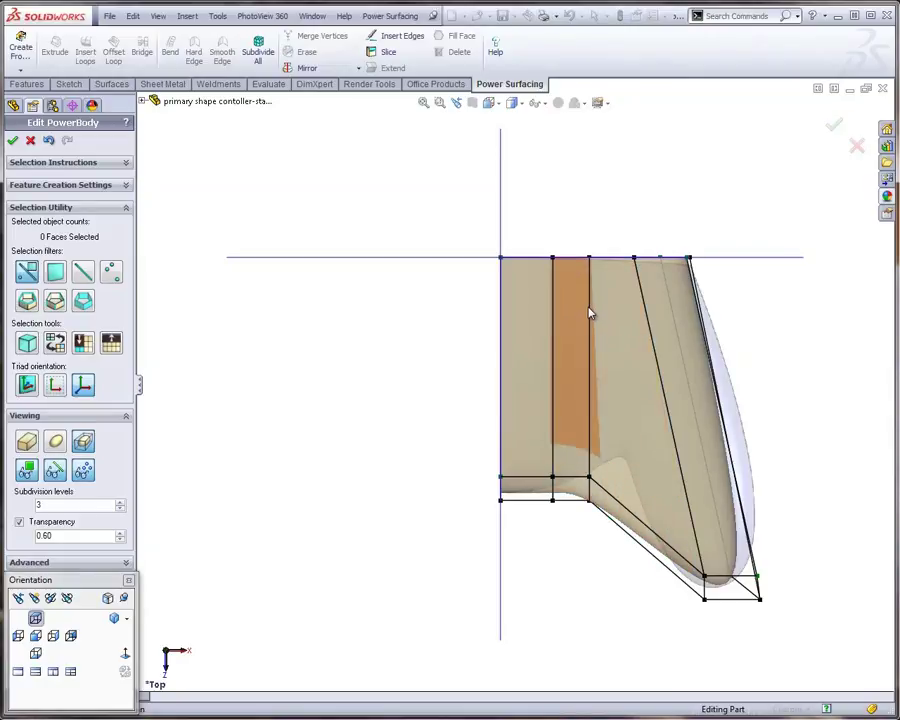
# Insert one loop through the six-edge ring between the front notch and the handle, with Preserve Shape turned off.
pyautogui.click(641, 528)
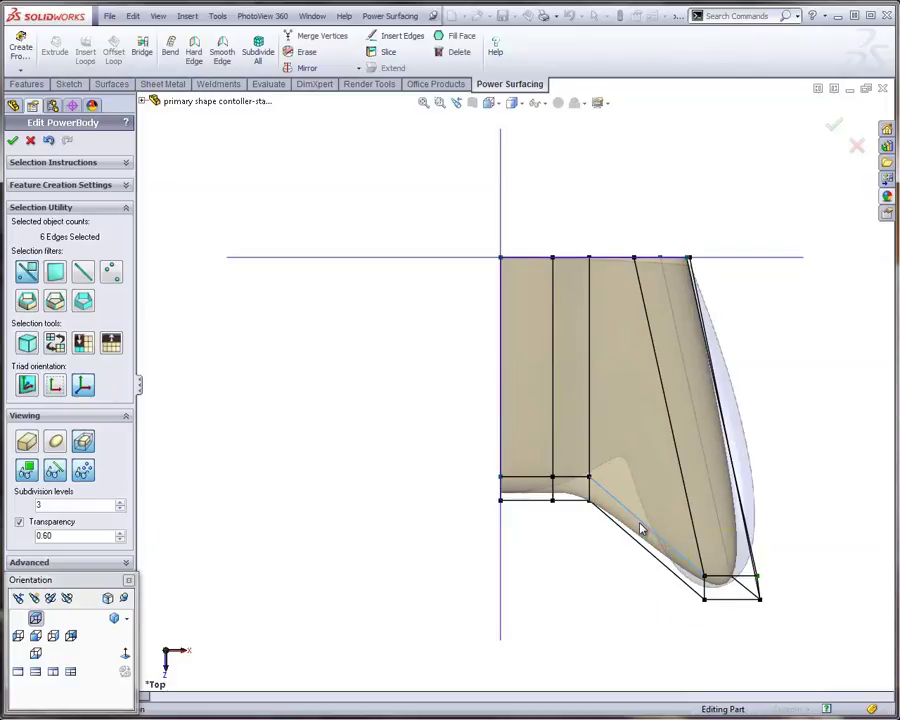
pyautogui.moveTo(643, 512); pyautogui.dragTo(627, 207, button='middle')
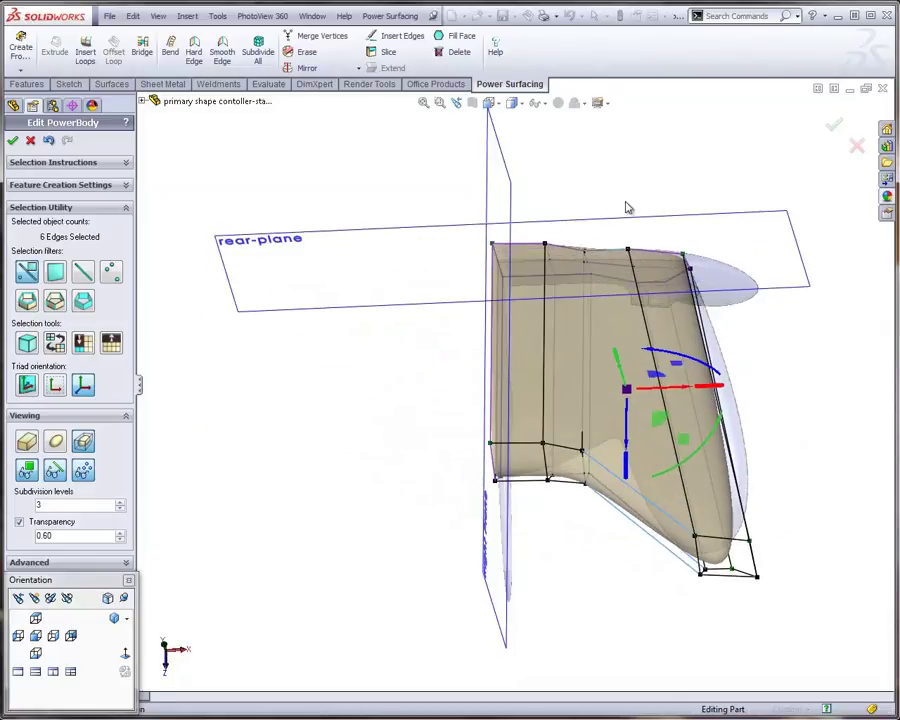
pyautogui.press('s')
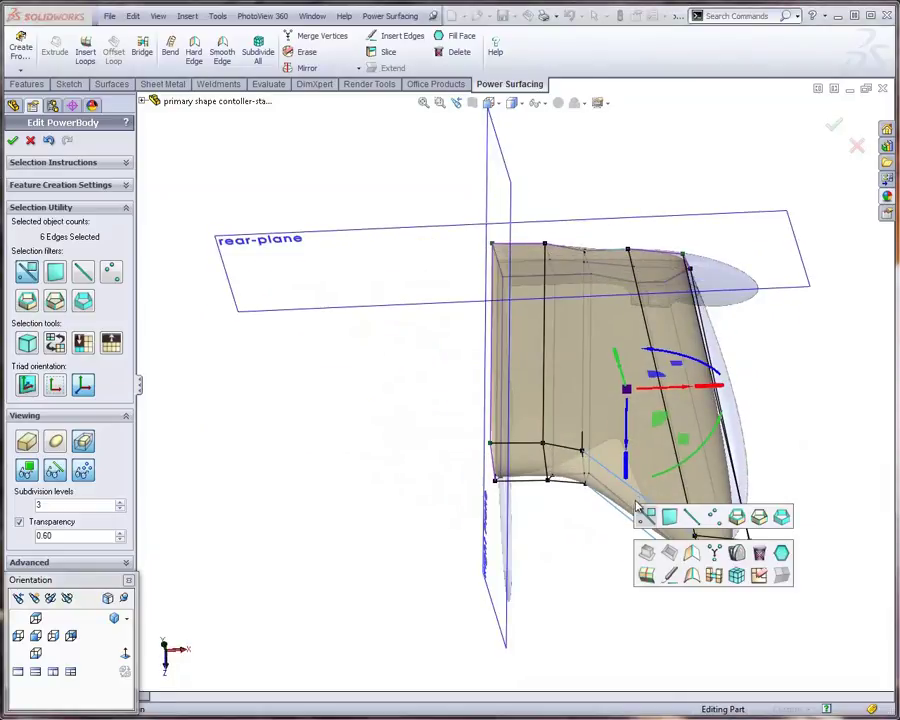
pyautogui.click(646, 575)
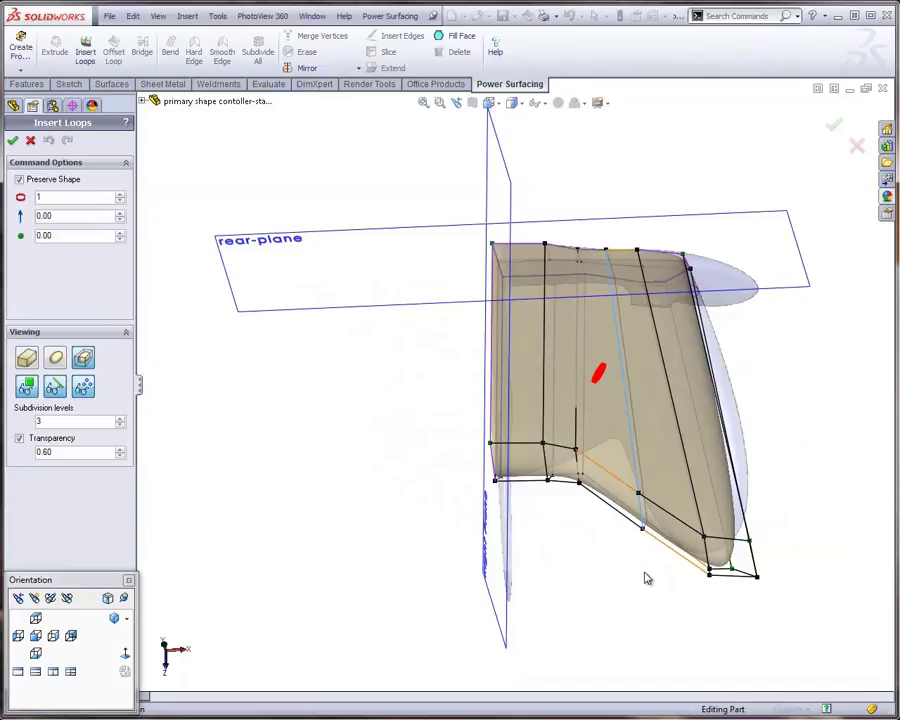
pyautogui.click(36, 619)
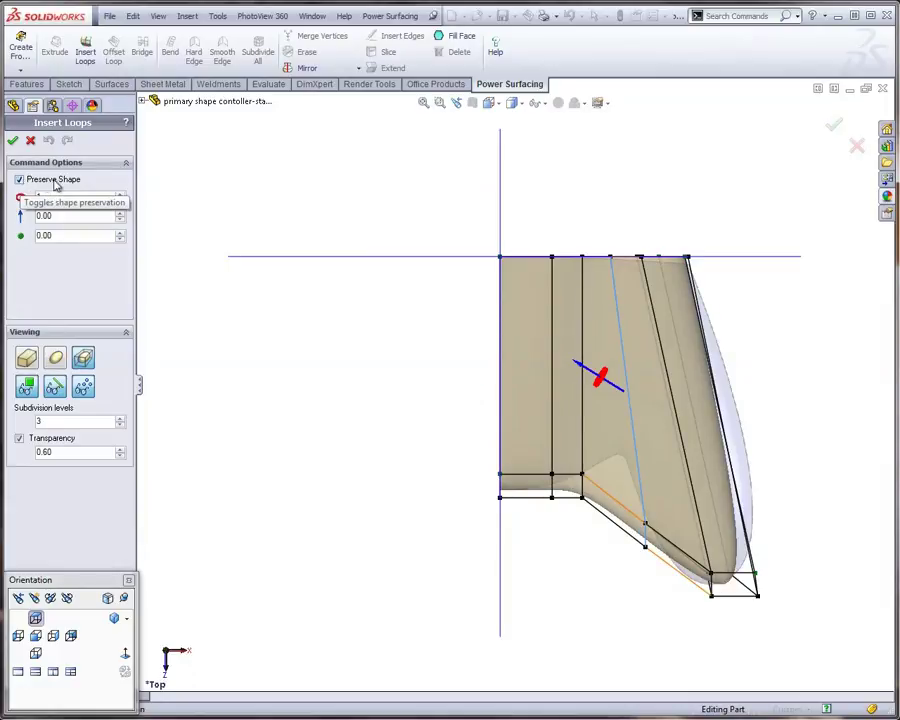
pyautogui.click(19, 180)
pyautogui.click(19, 181)
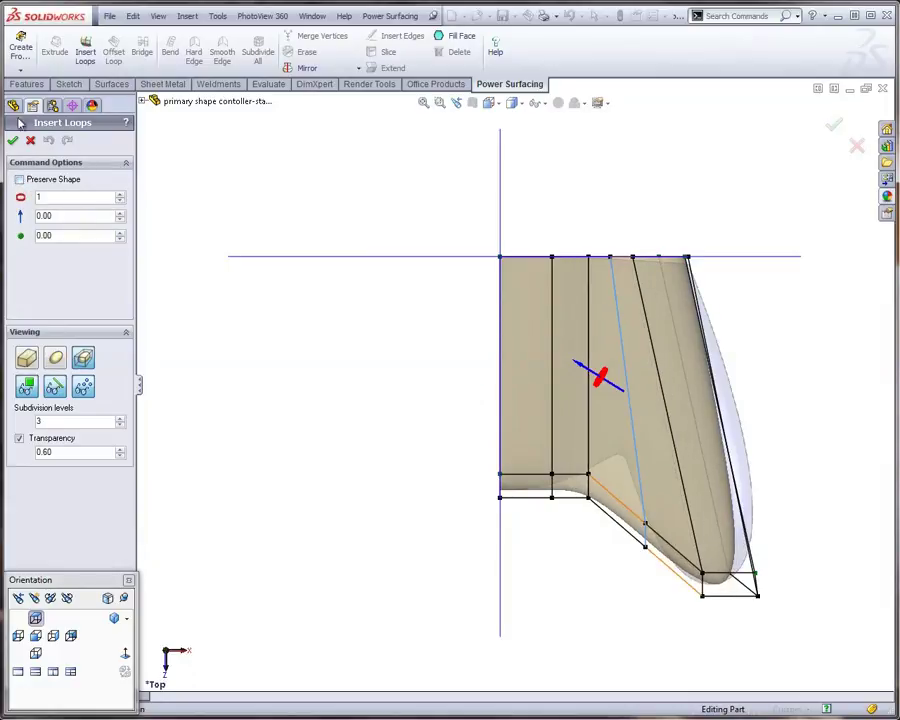
pyautogui.click(13, 140)
# Display only the smooth body and move the new loop's three front vertices rearward and inward in the top view to the reference's notch.
pyautogui.click(612, 563)
pyautogui.moveTo(616, 583); pyautogui.dragTo(665, 492)
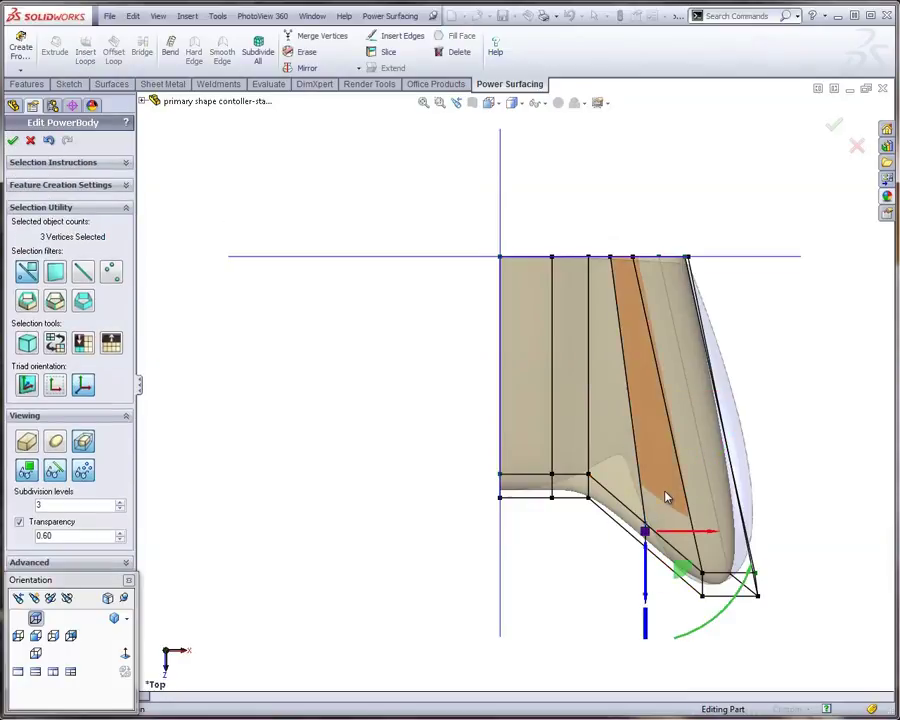
pyautogui.click(199, 457)
pyautogui.click(56, 446)
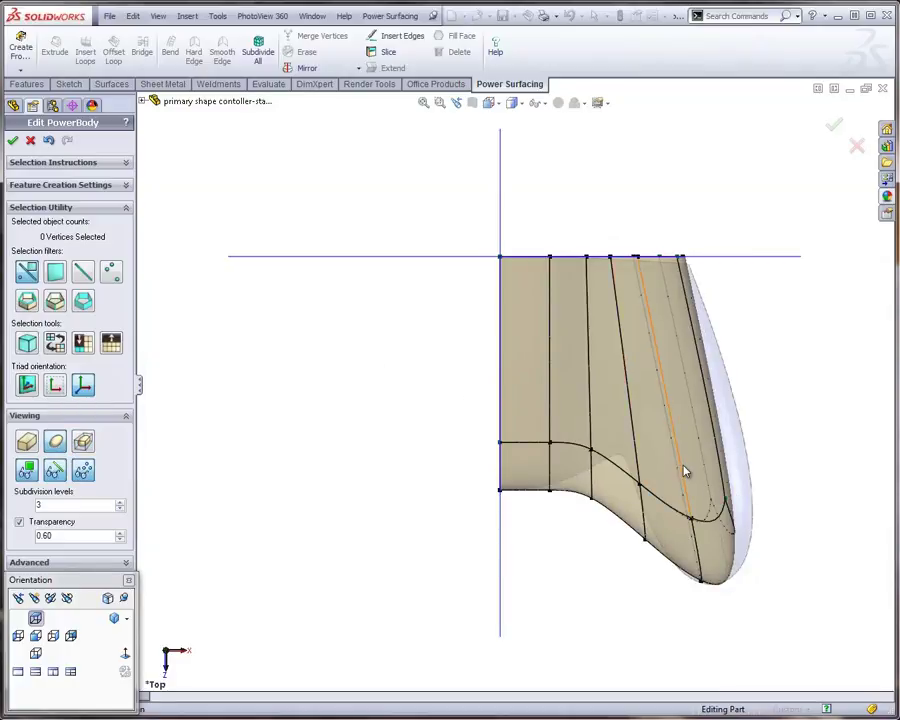
pyautogui.scroll(-4, 673, 476)
pyautogui.moveTo(558, 604); pyautogui.dragTo(589, 528)
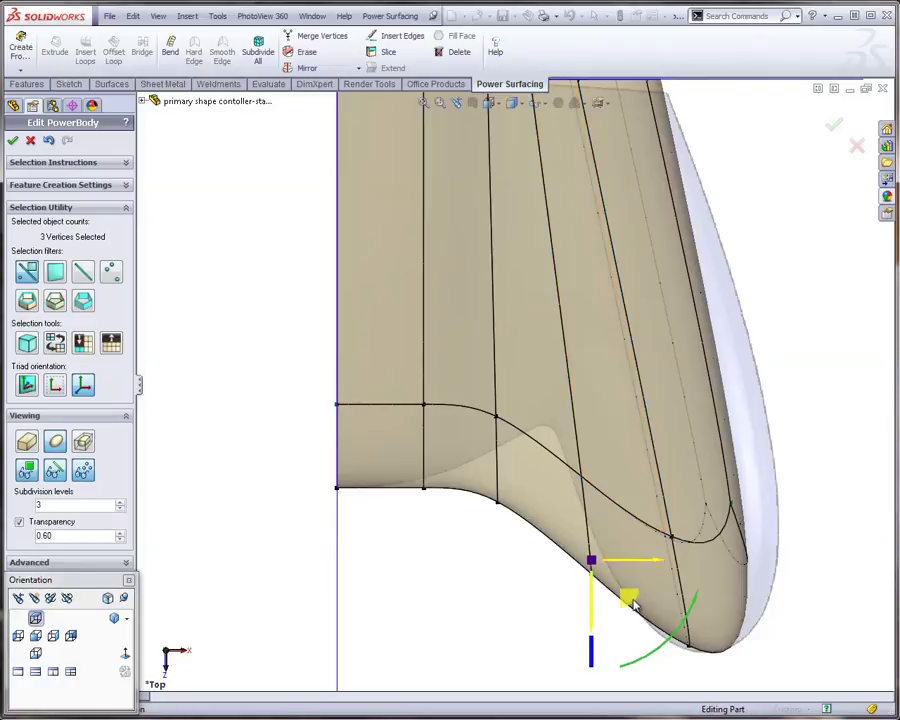
pyautogui.moveTo(628, 598); pyautogui.dragTo(582, 392)
pyautogui.click(528, 624)
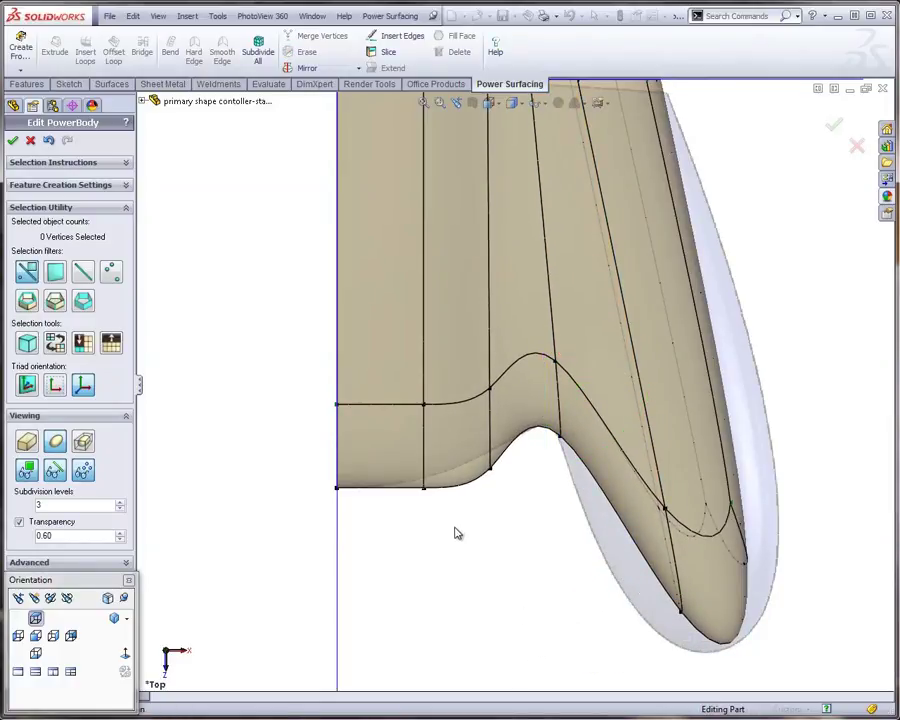
# Move the neighbouring inner loop's three front vertices outward and rearward to the reference edge, then ease the notch loop's three front vertices slightly forward.
pyautogui.moveTo(448, 526); pyautogui.dragTo(502, 340)
pyautogui.moveTo(528, 518); pyautogui.dragTo(575, 472)
pyautogui.click(482, 392)
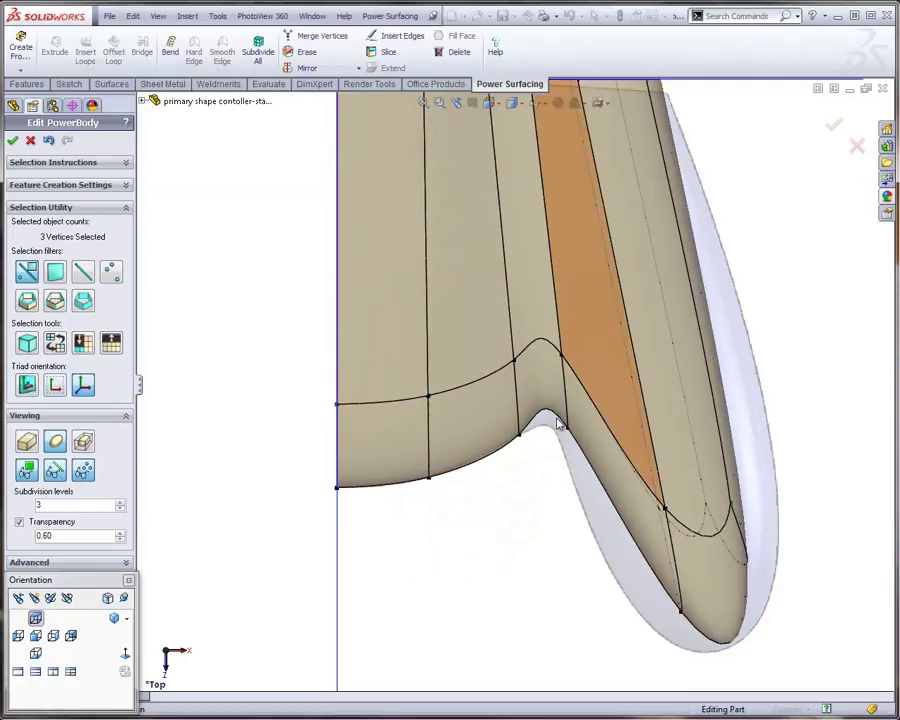
pyautogui.moveTo(578, 402); pyautogui.dragTo(583, 428)
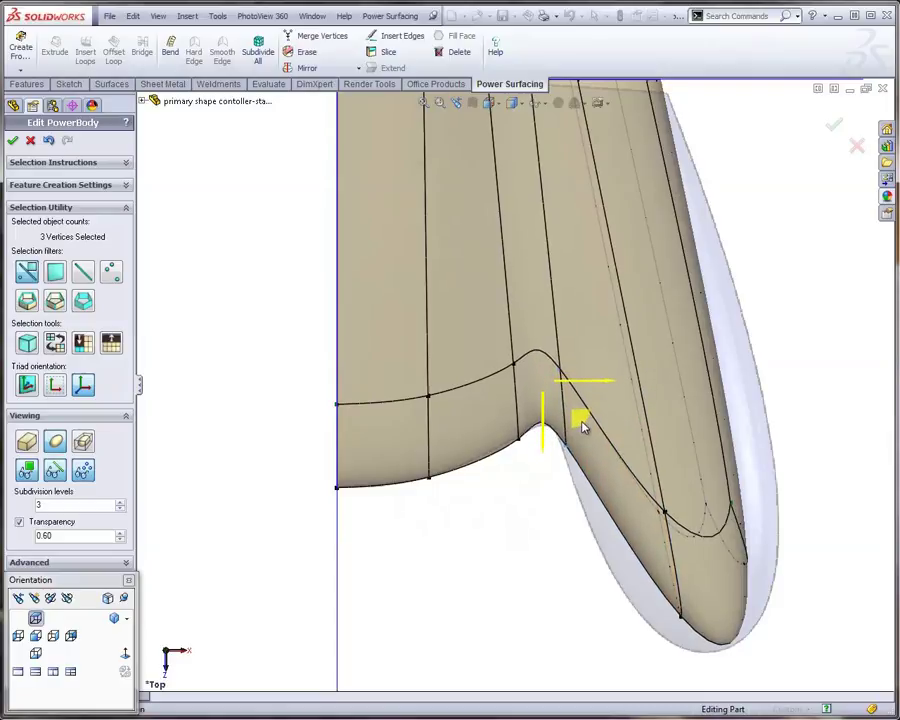
pyautogui.click(538, 630)
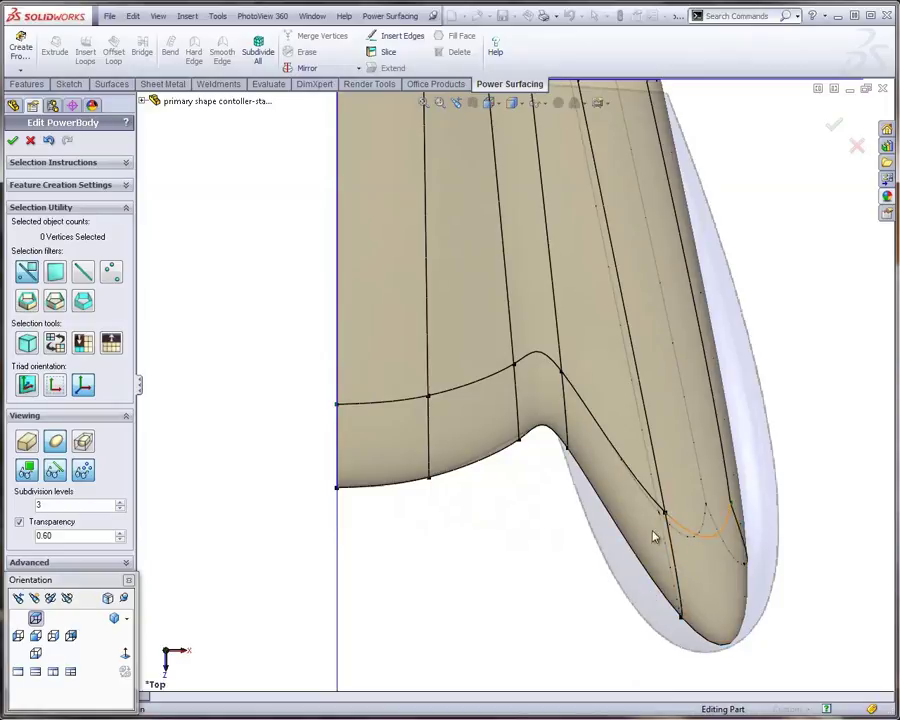
# Scale the handle tip's six vertices along X to about 1.73 and shift them slightly inward along X to fit the reference.
pyautogui.moveTo(615, 659); pyautogui.dragTo(796, 478)
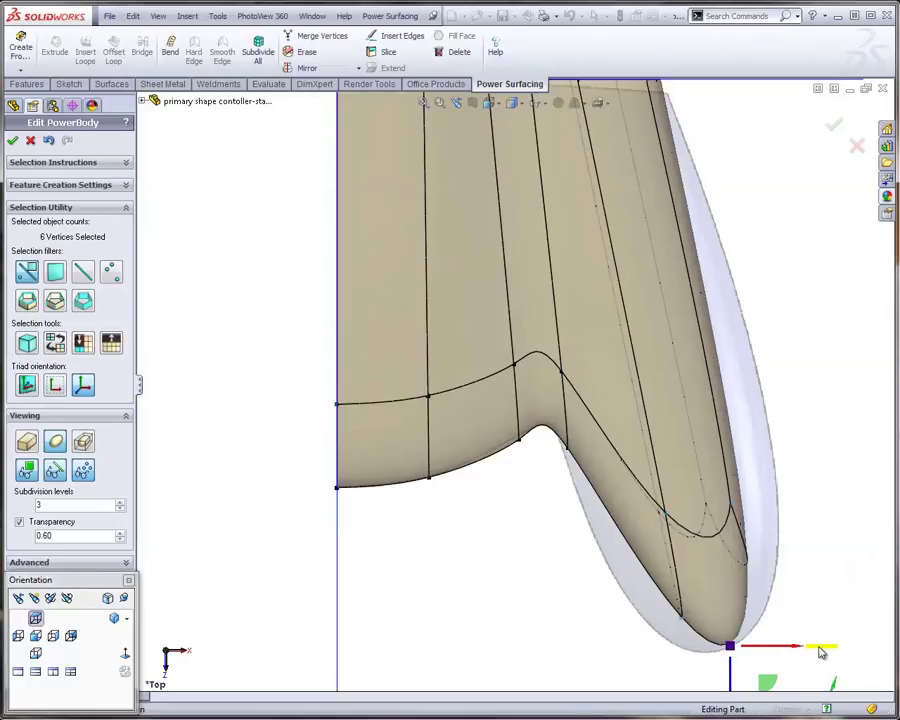
pyautogui.moveTo(820, 652); pyautogui.dragTo(842, 650)
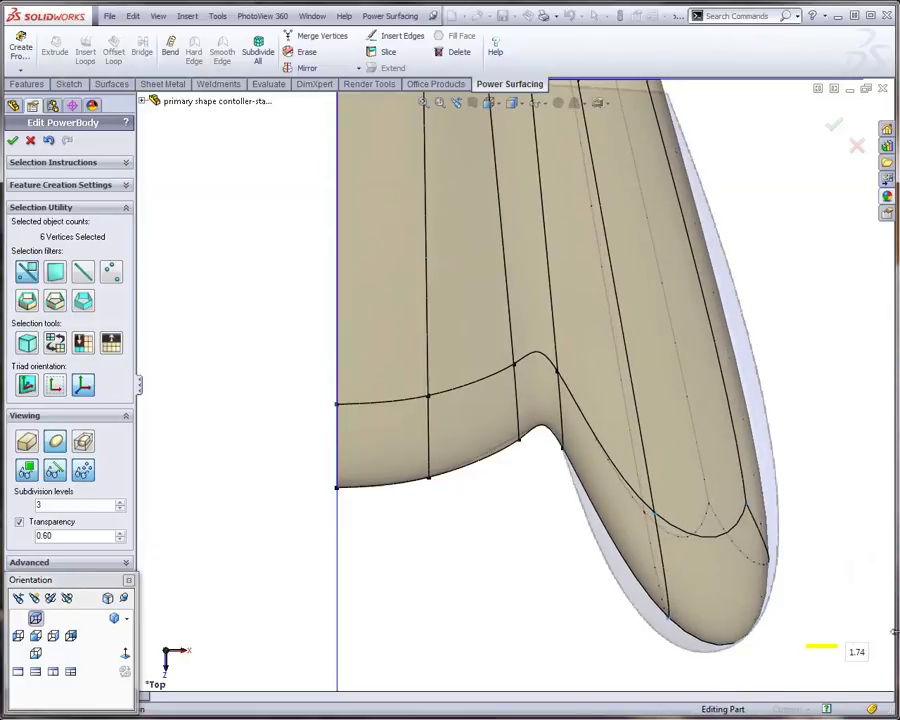
pyautogui.scroll(2, 689, 571)
pyautogui.moveTo(847, 594); pyautogui.dragTo(795, 559)
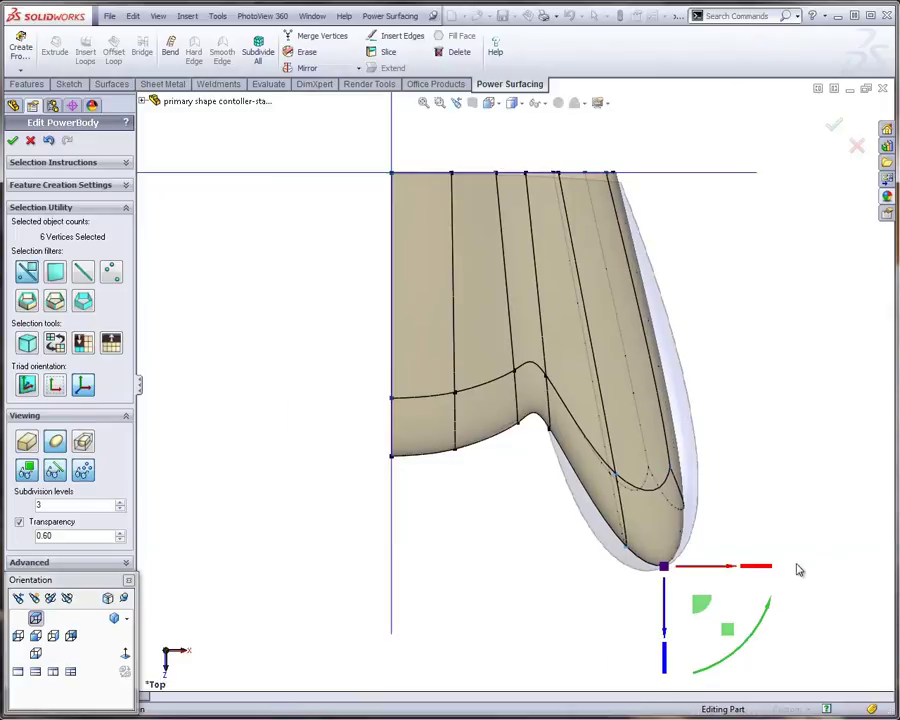
pyautogui.scroll(-2, 799, 570)
pyautogui.scroll(1, 778, 578)
pyautogui.moveTo(658, 527); pyautogui.dragTo(722, 528)
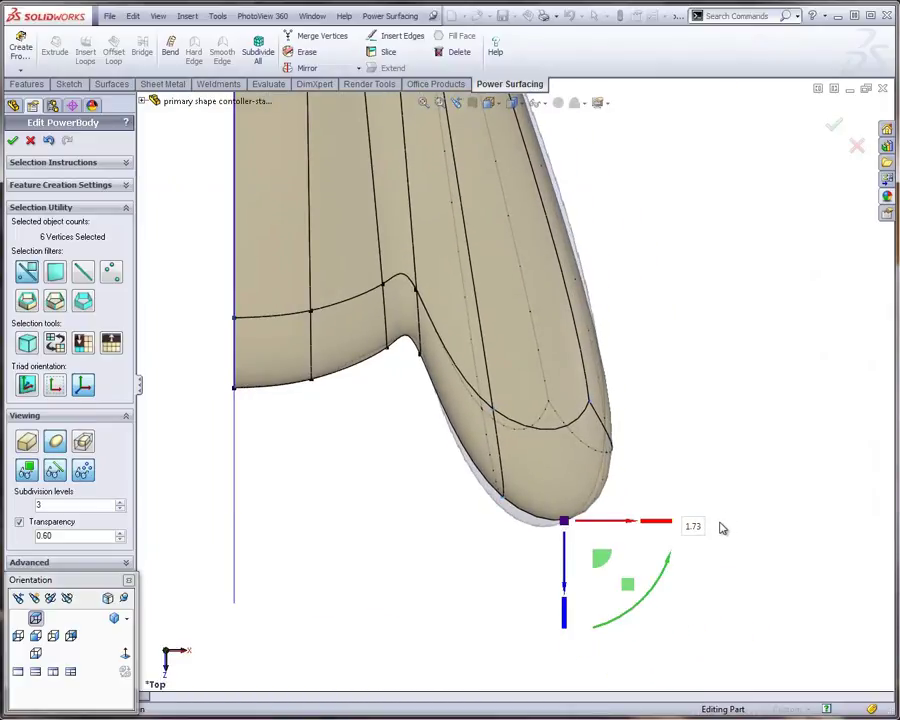
pyautogui.moveTo(633, 527)
pyautogui.mouseDown()
pyautogui.moveTo(613, 530)
pyautogui.moveTo(620, 534)
pyautogui.moveTo(619, 525)
pyautogui.moveTo(600, 526)
pyautogui.moveTo(618, 526)
pyautogui.mouseUp()
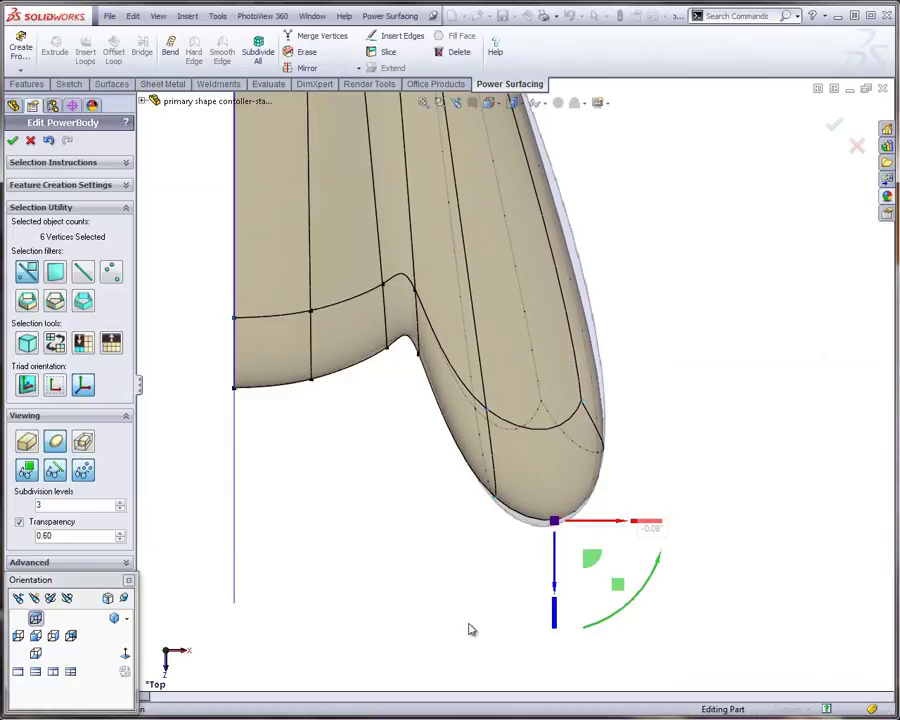
pyautogui.click(472, 630)
# Move the three front vertices on the handle side of the notch slightly outward and rearward to follow the reference edge.
pyautogui.scroll(3, 591, 501)
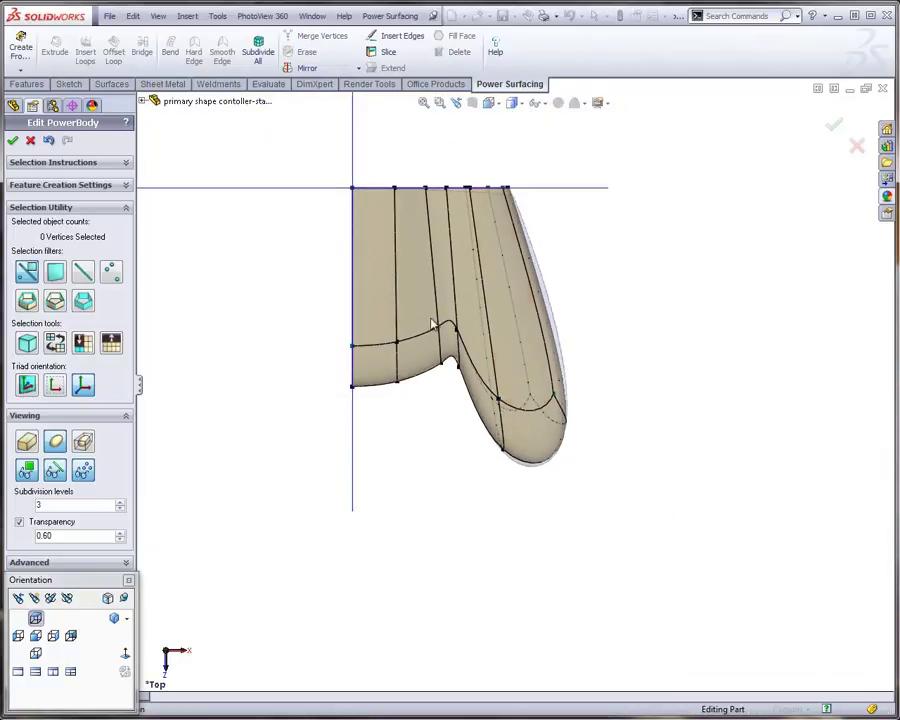
pyautogui.scroll(-5, 432, 324)
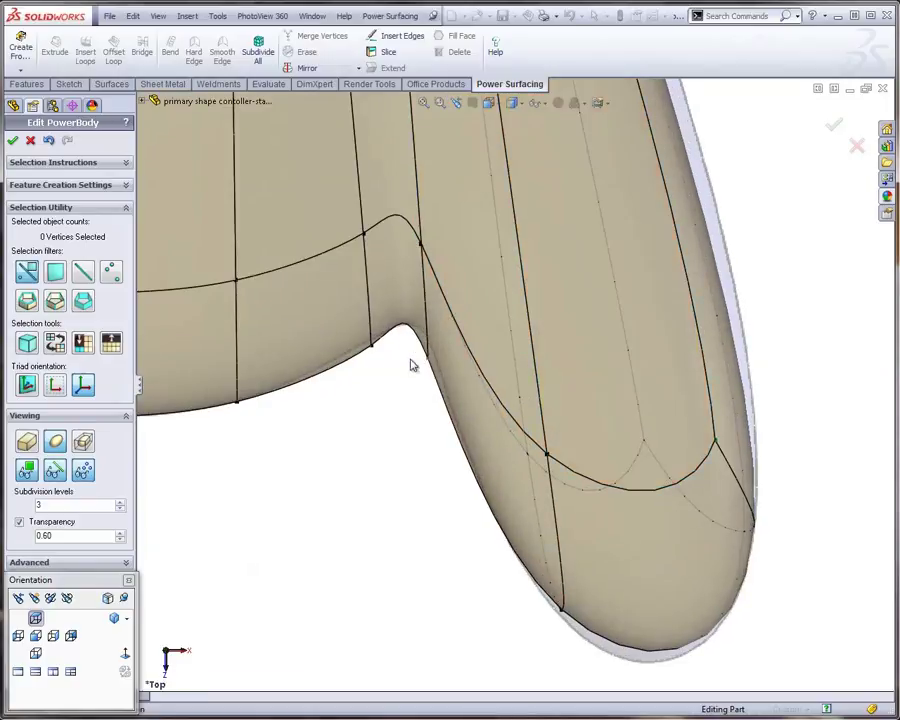
pyautogui.click(438, 233)
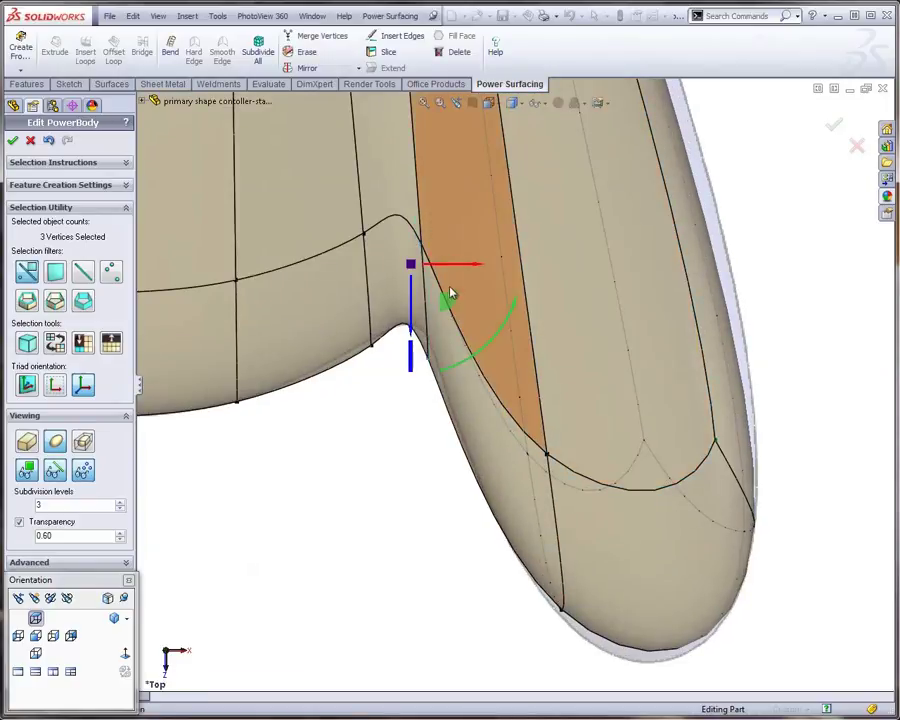
pyautogui.moveTo(445, 305); pyautogui.dragTo(458, 299)
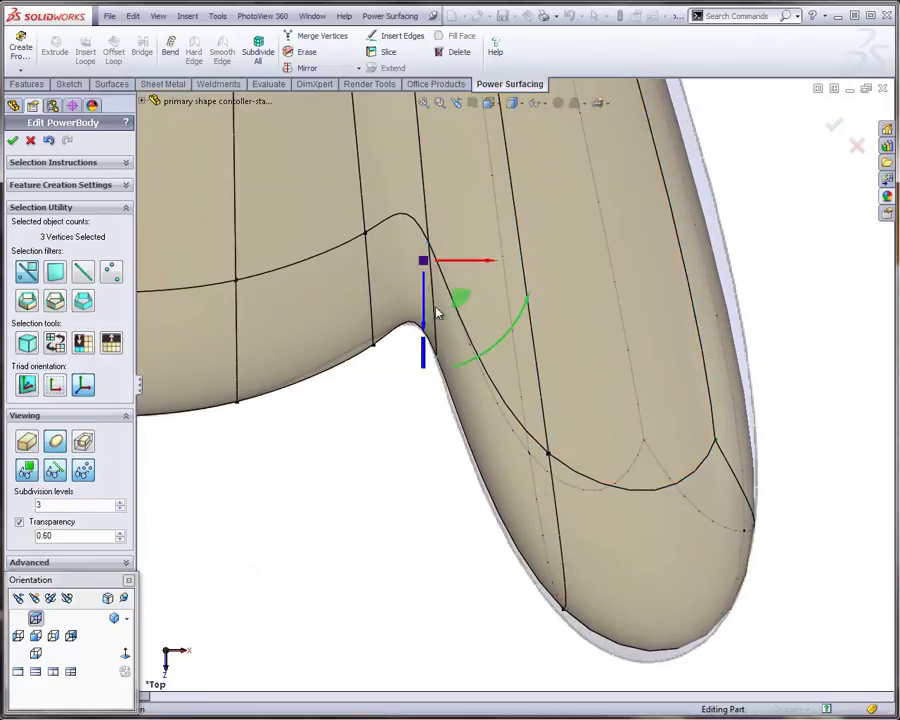
pyautogui.click(351, 387)
# Move the three front vertices on the inner side of the notch slightly inward toward the Right Plane.
pyautogui.moveTo(325, 408); pyautogui.dragTo(398, 221)
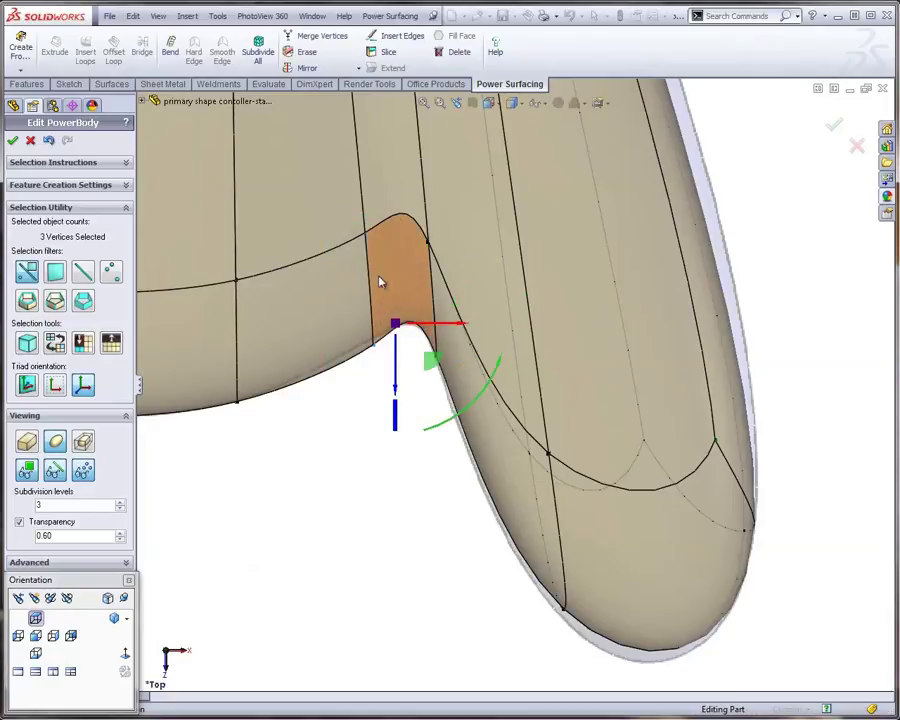
pyautogui.moveTo(421, 365); pyautogui.dragTo(410, 366)
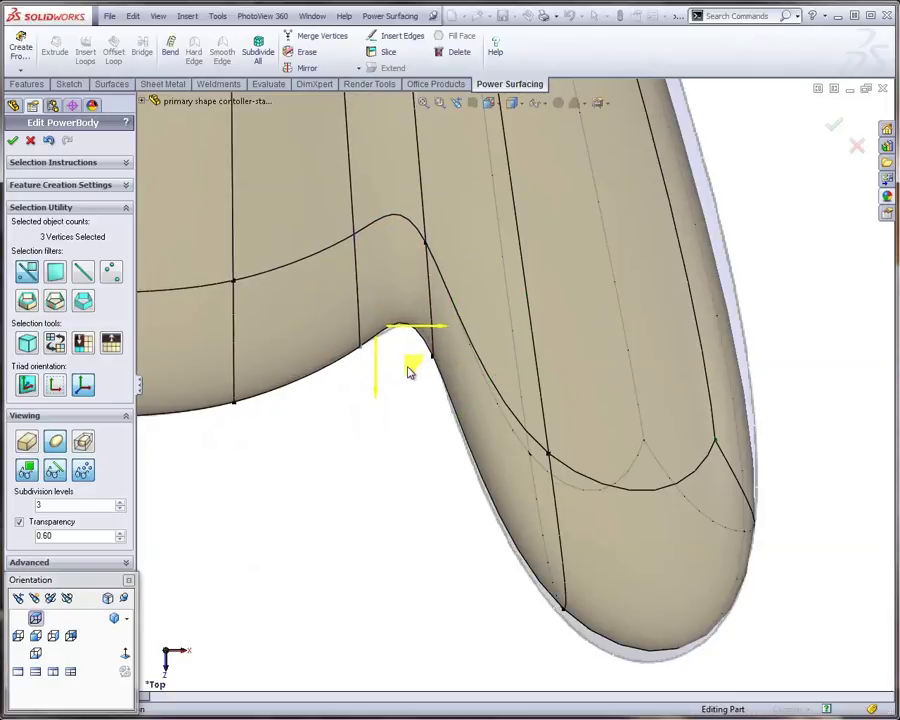
pyautogui.click(398, 522)
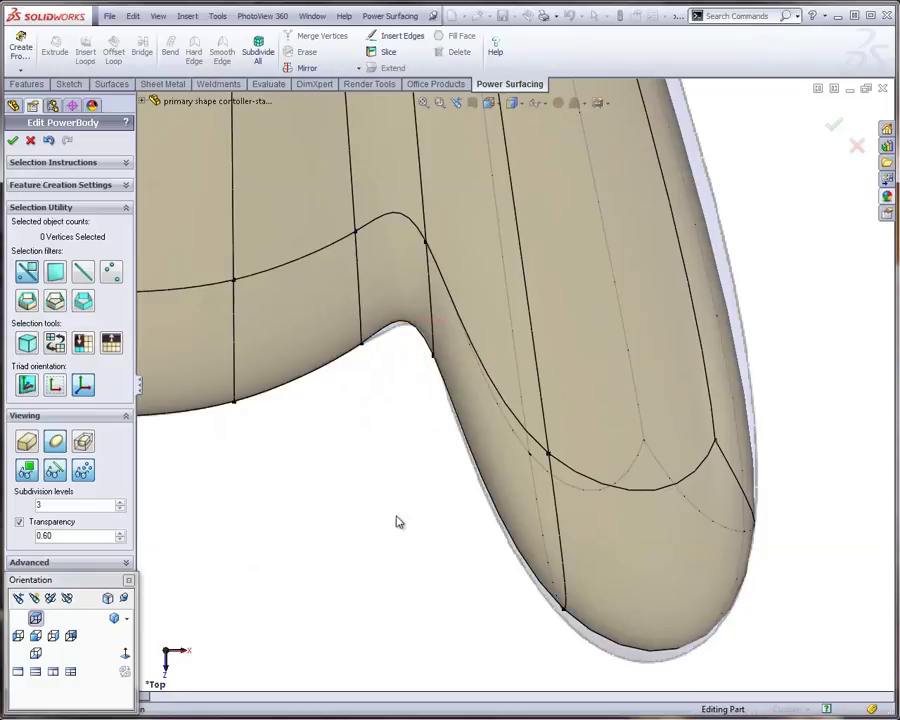
# Select the handle tip's six vertices and move them slightly forward to the reference's tip outline.
pyautogui.moveTo(521, 657); pyautogui.dragTo(829, 412)
pyautogui.scroll(3, 753, 538)
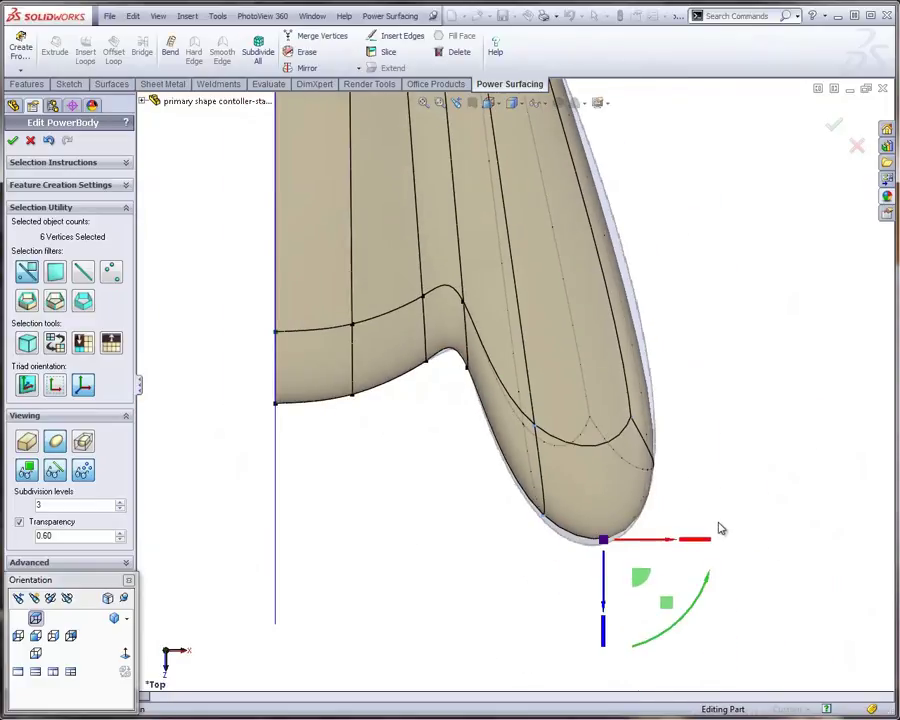
pyautogui.scroll(-2, 606, 550)
pyautogui.moveTo(631, 566); pyautogui.dragTo(635, 573)
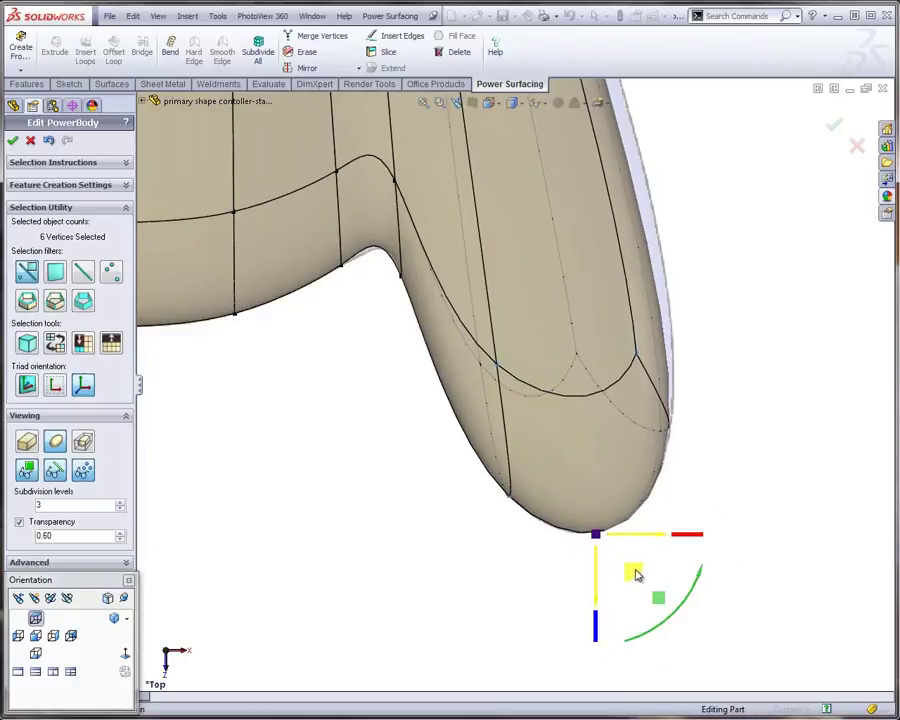
pyautogui.click(390, 519)
# Fine-tune the three front vertices on the handle side of the notch by moving them slightly forward and outward.
pyautogui.scroll(3, 408, 430)
pyautogui.scroll(-5, 454, 345)
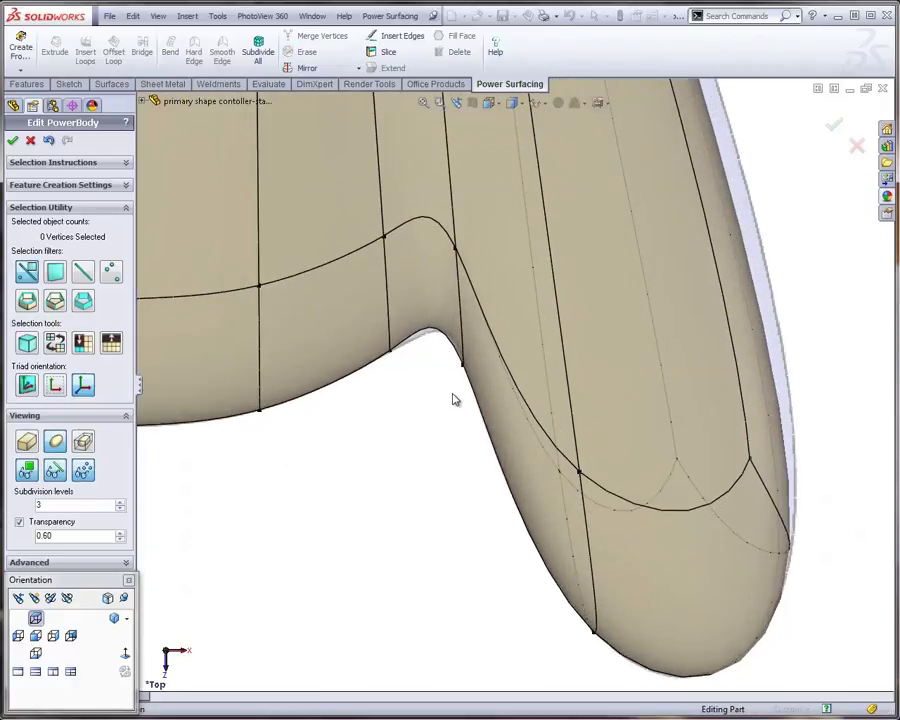
pyautogui.click(490, 265)
pyautogui.moveTo(488, 300)
pyautogui.mouseDown()
pyautogui.moveTo(498, 304)
pyautogui.moveTo(493, 318)
pyautogui.mouseUp()
pyautogui.click(478, 550)
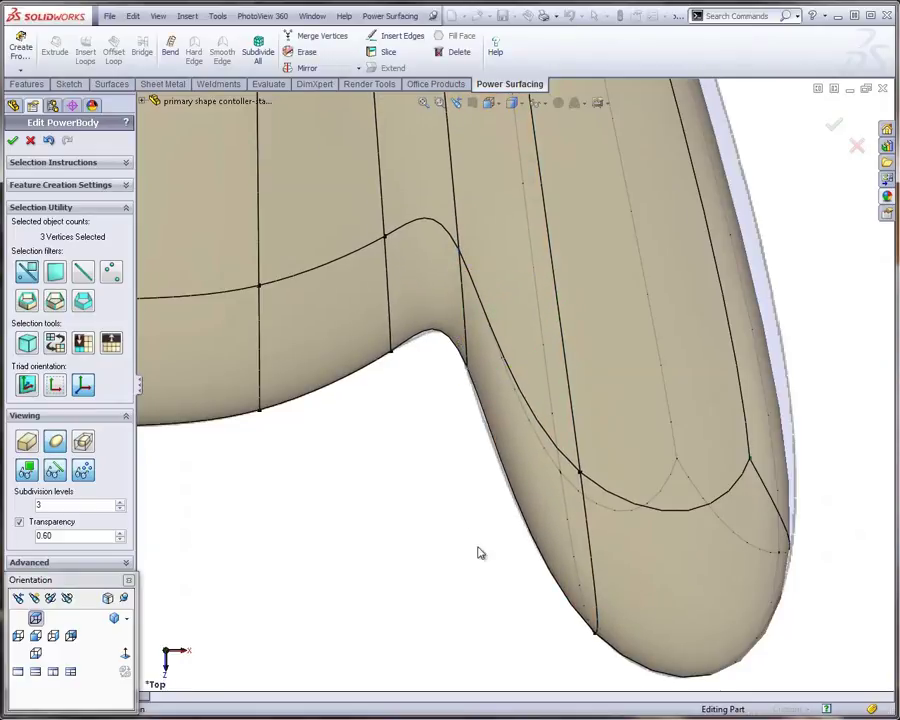
# Insert one loop across the body's 14 front-to-back edges without Preserve Shape and scale it down along Z to straighten it.
pyautogui.scroll(5, 528, 641)
pyautogui.scroll(-5, 528, 243)
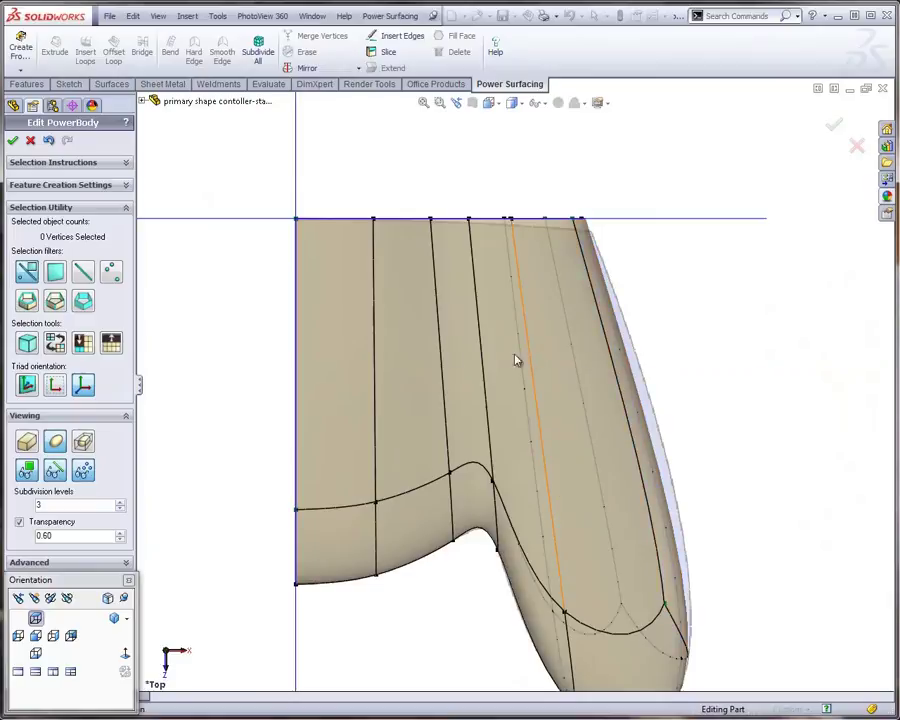
pyautogui.doubleClick(444, 357)
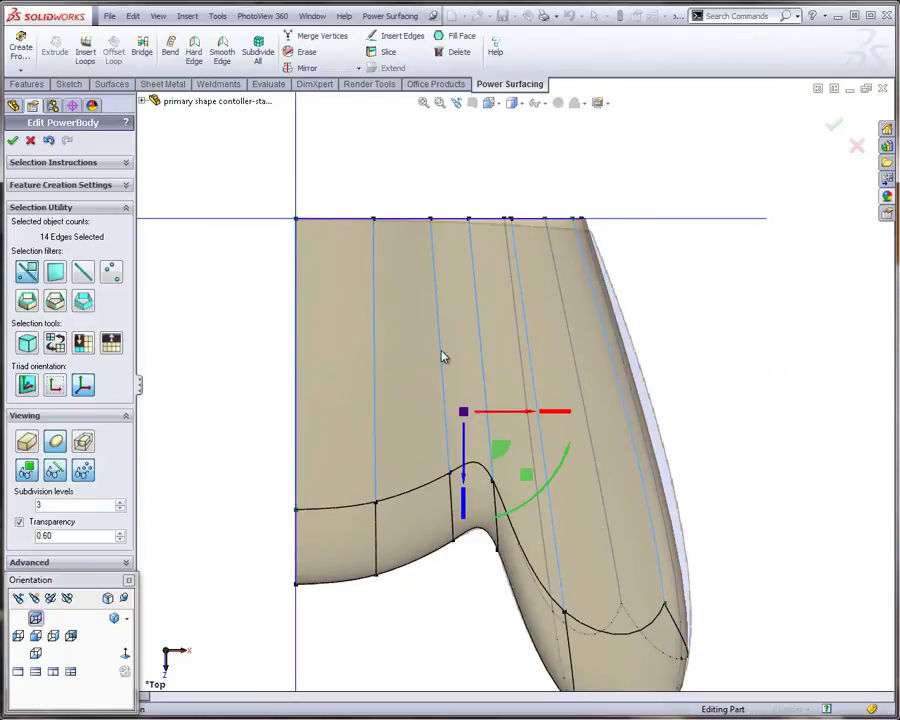
pyautogui.press('s')
pyautogui.click(453, 433)
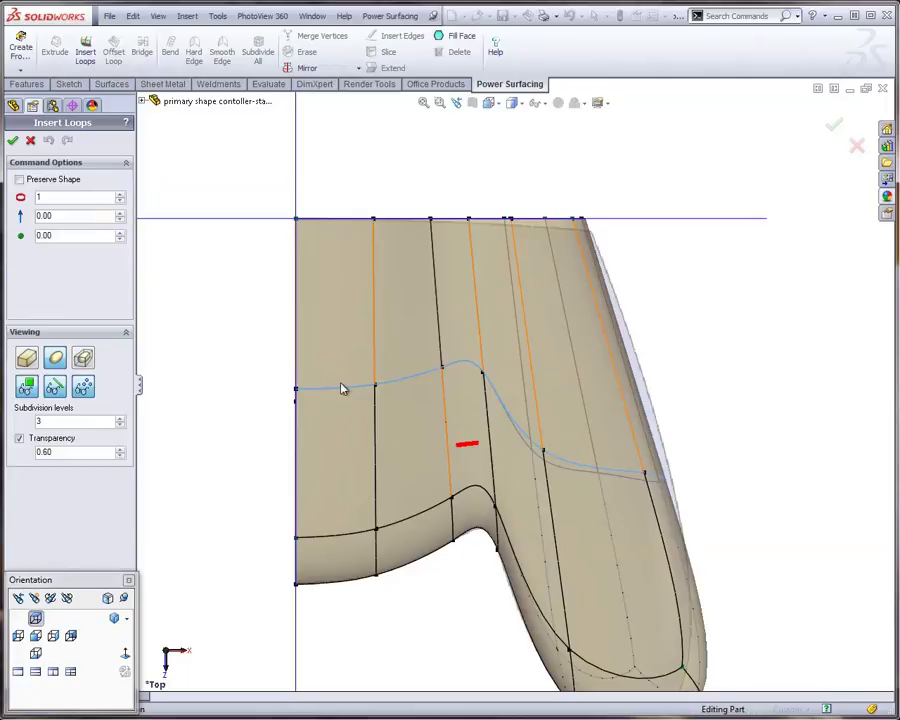
pyautogui.click(13, 141)
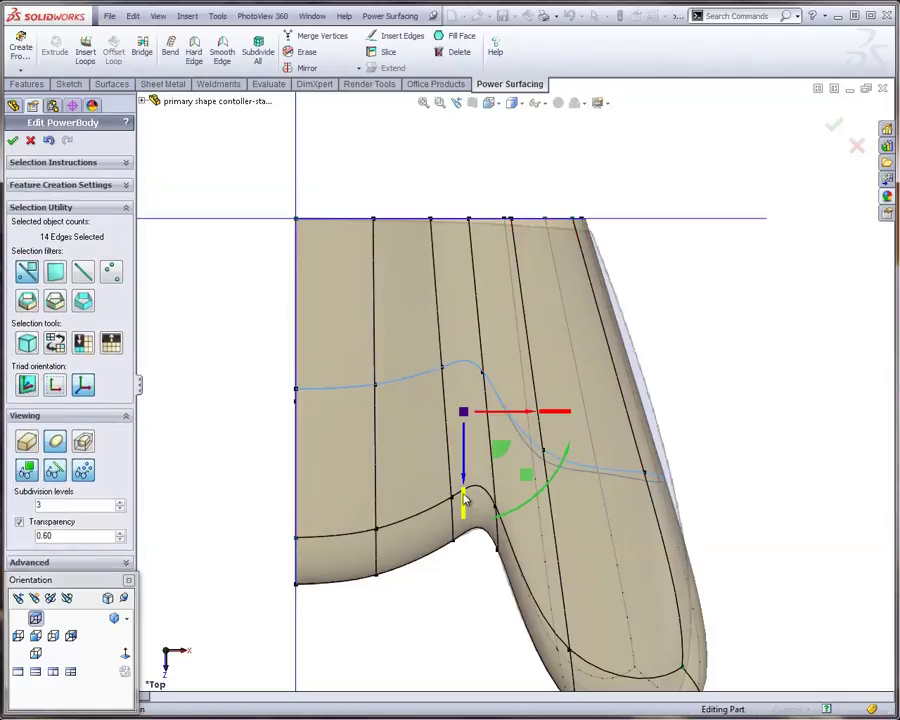
pyautogui.moveTo(464, 510); pyautogui.dragTo(478, 382)
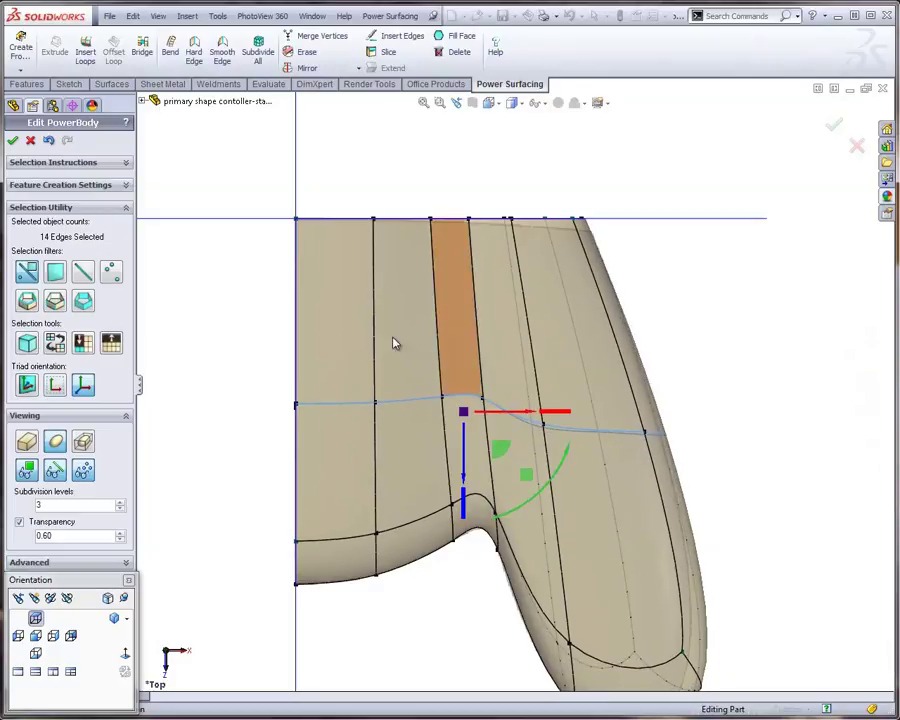
pyautogui.click(250, 377)
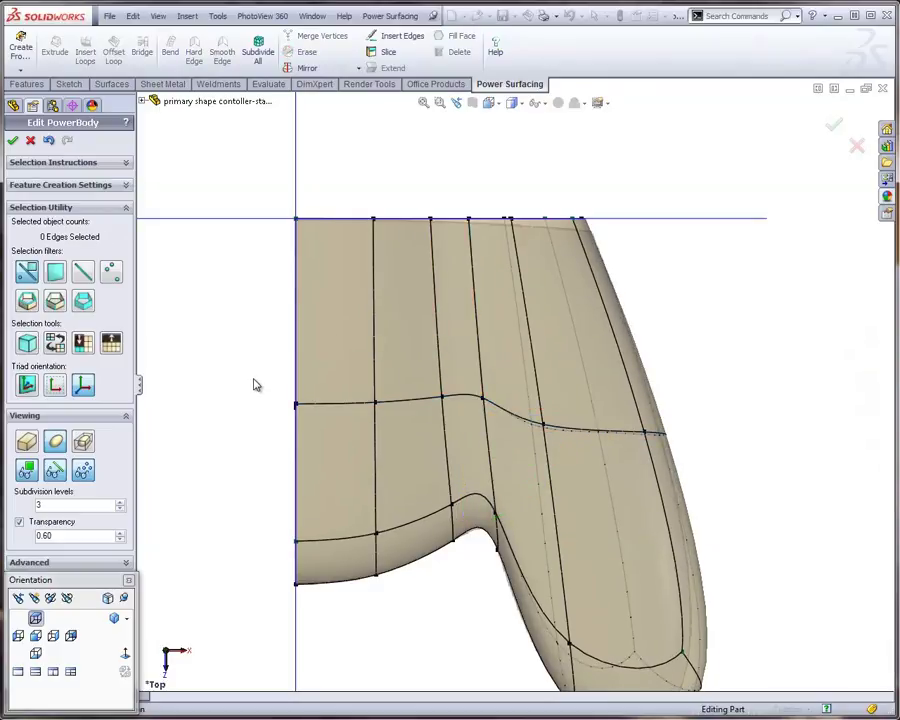
# Move the inserted loop's five handle-side vertices about 0.35 in backward and scale the whole 14-vertex loop along Z by about 1.31.
pyautogui.click(516, 456)
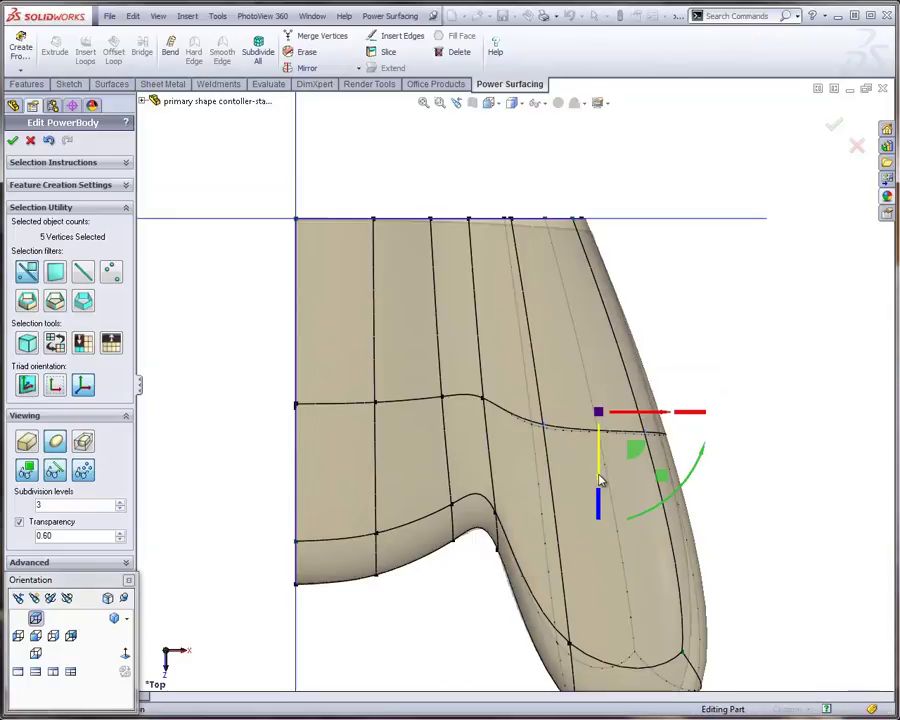
pyautogui.moveTo(600, 480); pyautogui.dragTo(598, 434)
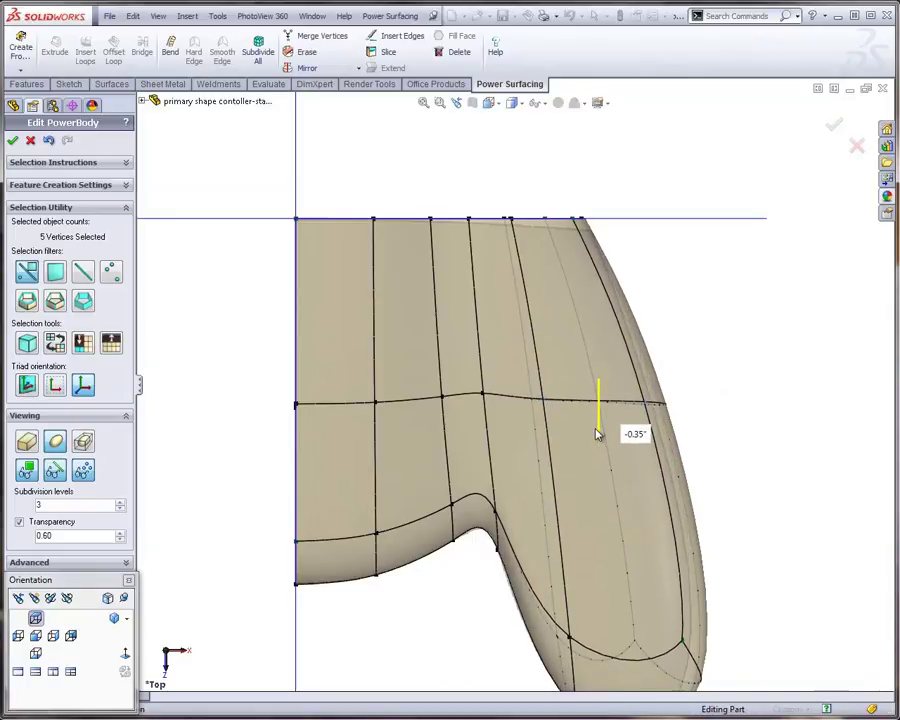
pyautogui.click(738, 334)
pyautogui.moveTo(259, 374); pyautogui.dragTo(705, 440)
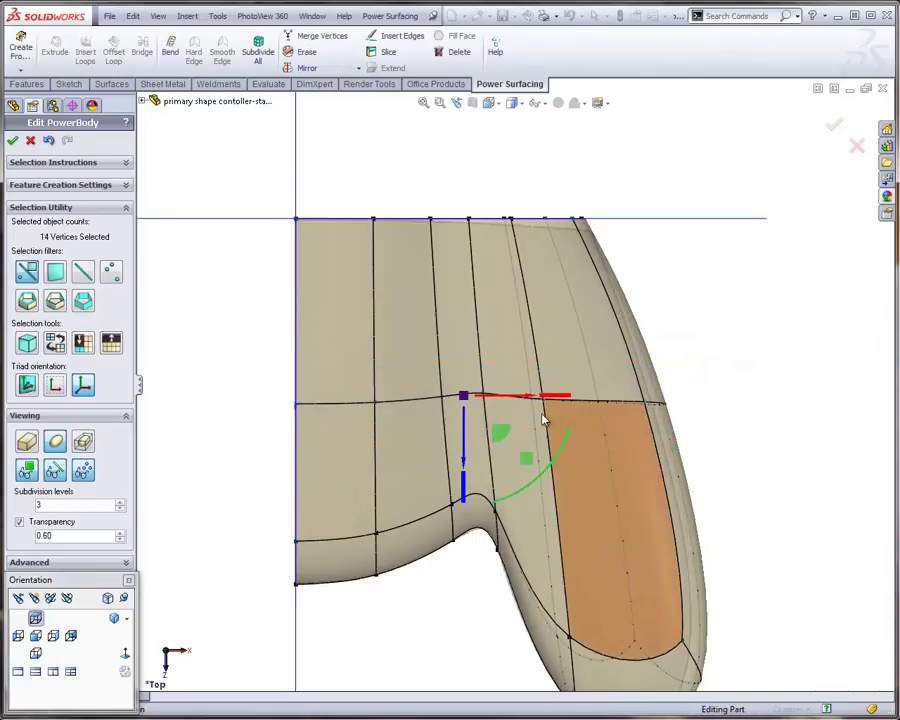
pyautogui.moveTo(464, 492); pyautogui.dragTo(464, 521)
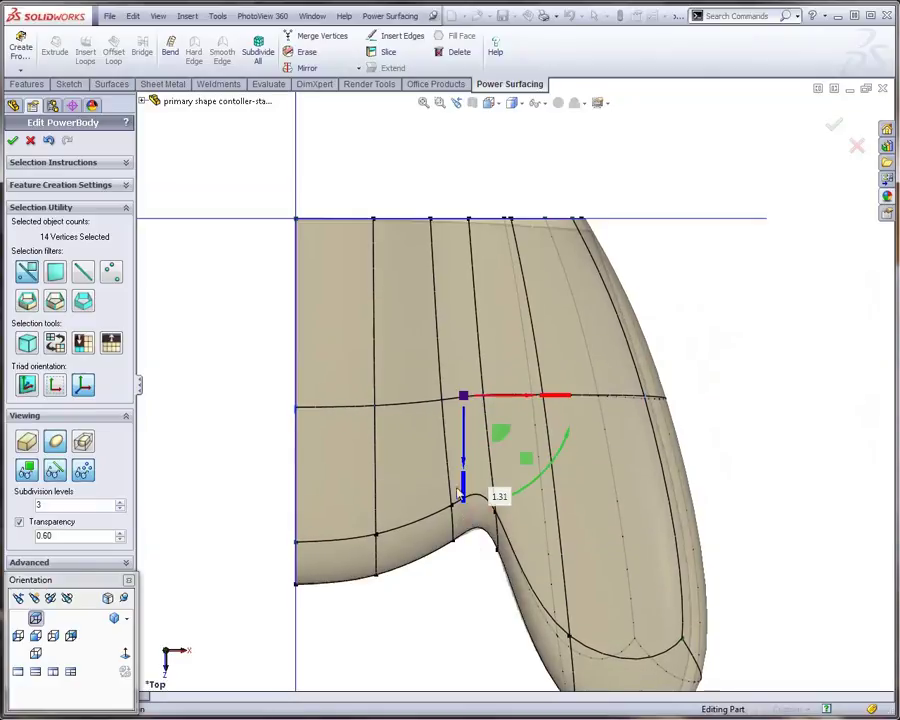
pyautogui.click(261, 426)
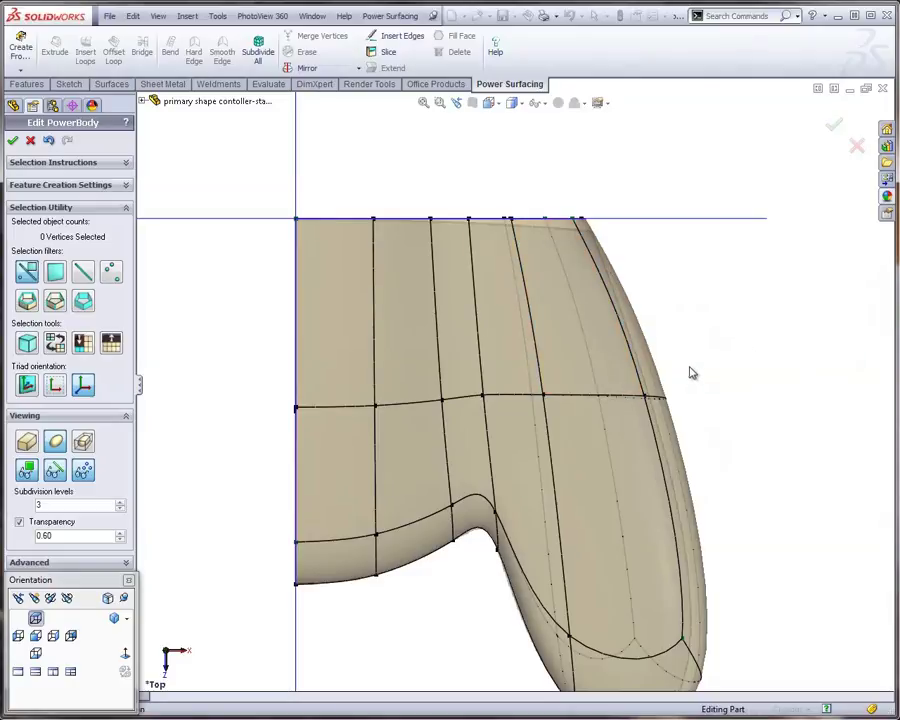
# Move the inserted loop's three outermost vertices slightly inward along X toward the Right Plane.
pyautogui.scroll(2, 695, 372)
pyautogui.scroll(-2, 600, 432)
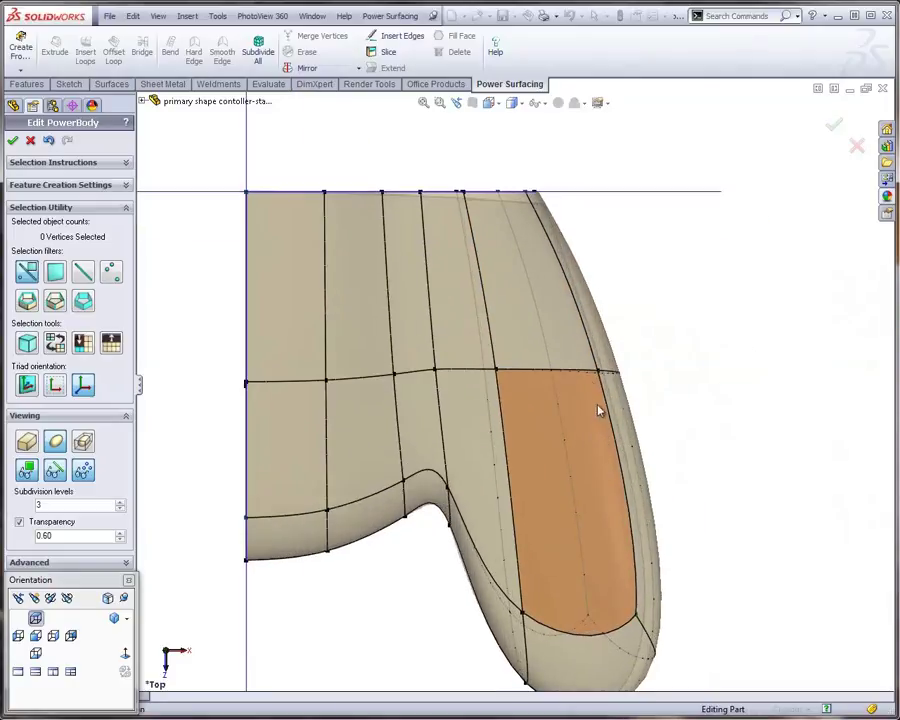
pyautogui.click(538, 422)
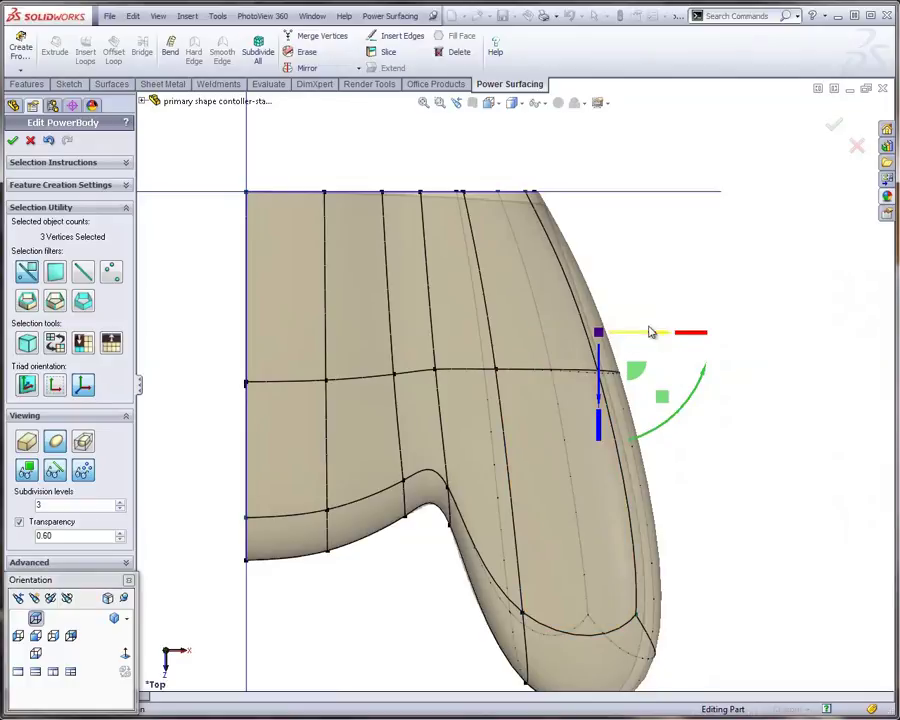
pyautogui.moveTo(661, 340); pyautogui.dragTo(637, 340)
pyautogui.scroll(3, 704, 480)
pyautogui.scroll(-4, 532, 516)
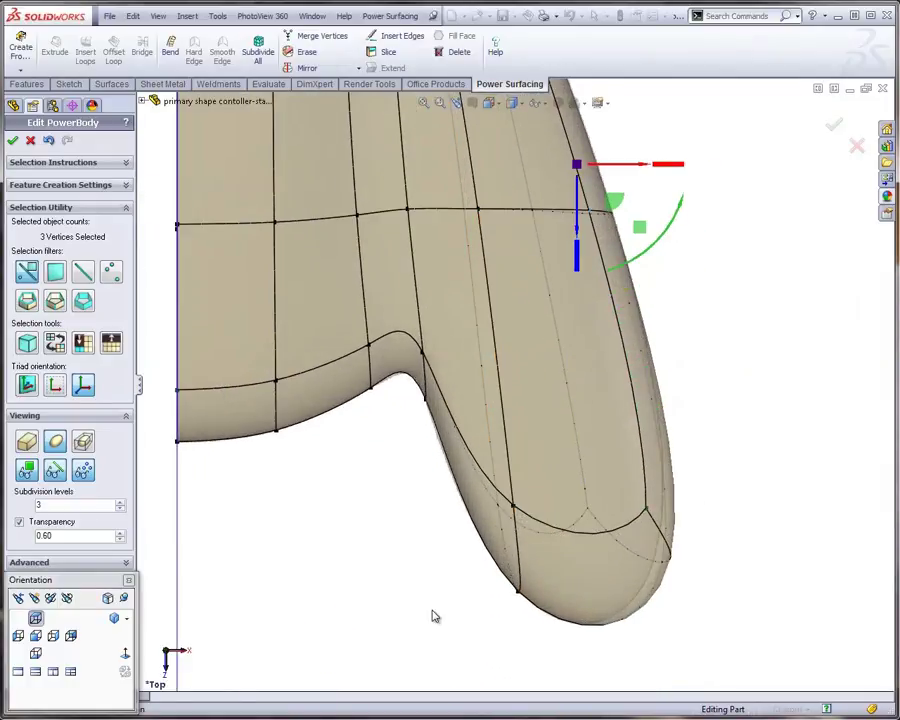
# Scale the handle tip's six vertices narrower along X and fine-tune its two outer corner vertices toward the reference outline.
pyautogui.click(432, 615)
pyautogui.moveTo(655, 545); pyautogui.dragTo(731, 468)
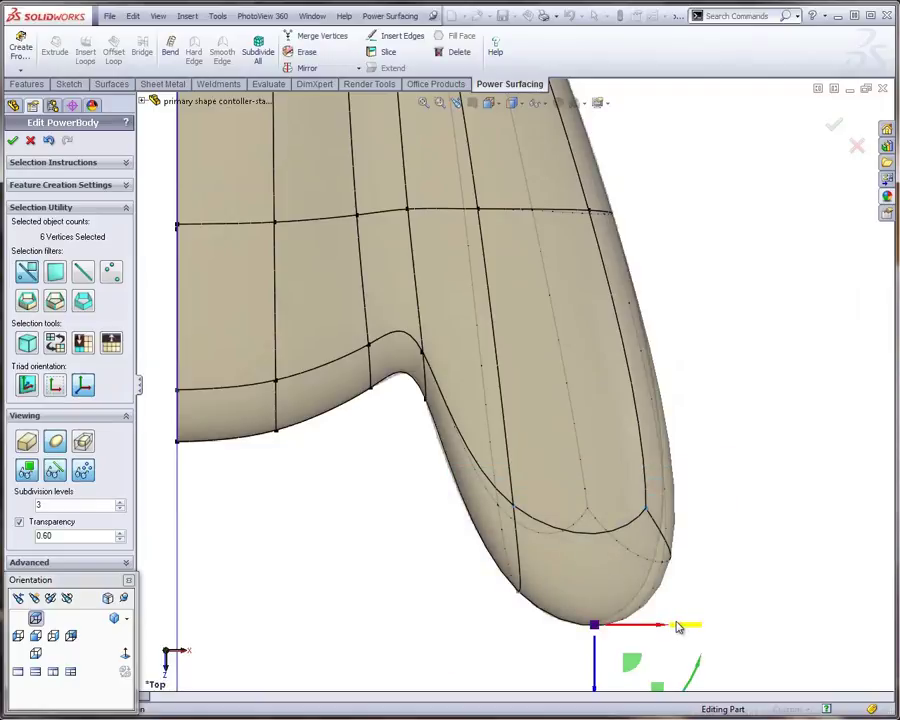
pyautogui.moveTo(686, 628); pyautogui.dragTo(641, 629)
pyautogui.click(729, 498)
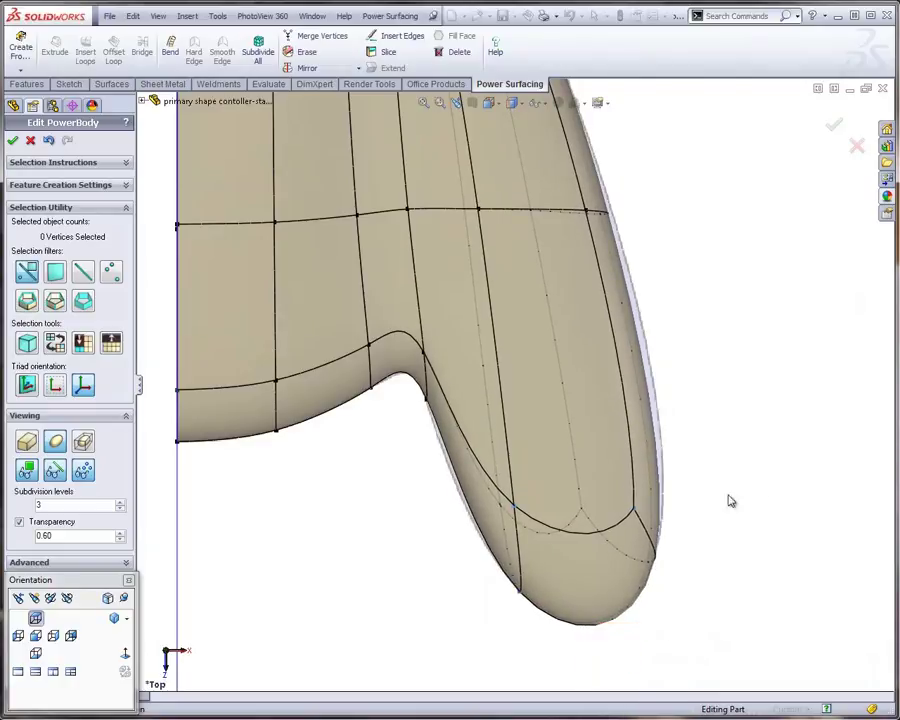
pyautogui.moveTo(734, 428); pyautogui.dragTo(615, 592)
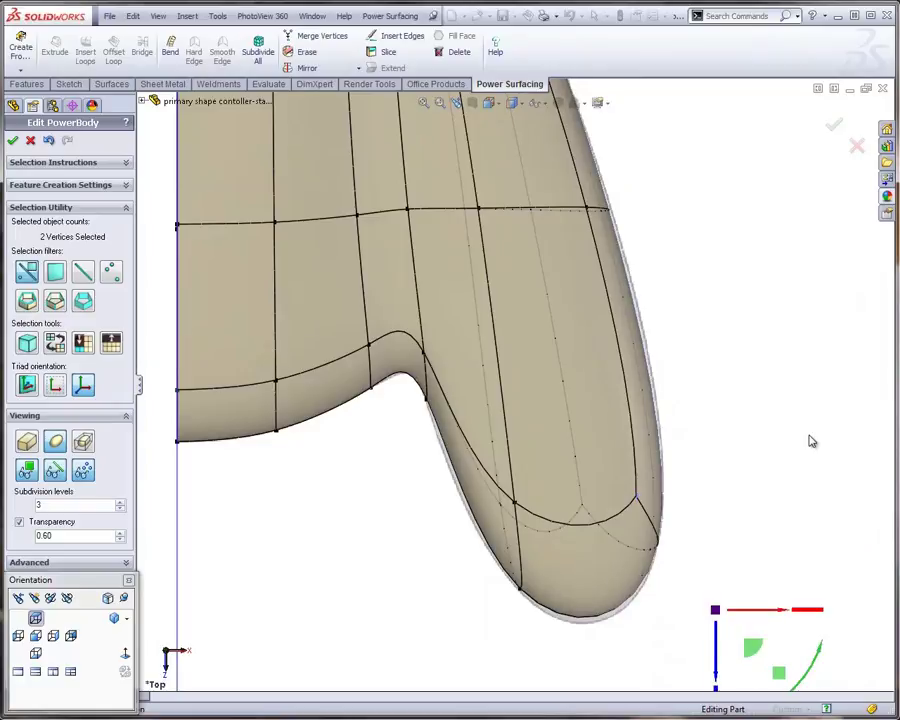
pyautogui.click(803, 455)
# Select the two upper lengthwise edges along the handle's outer side and move them inward along X.
pyautogui.press('f')
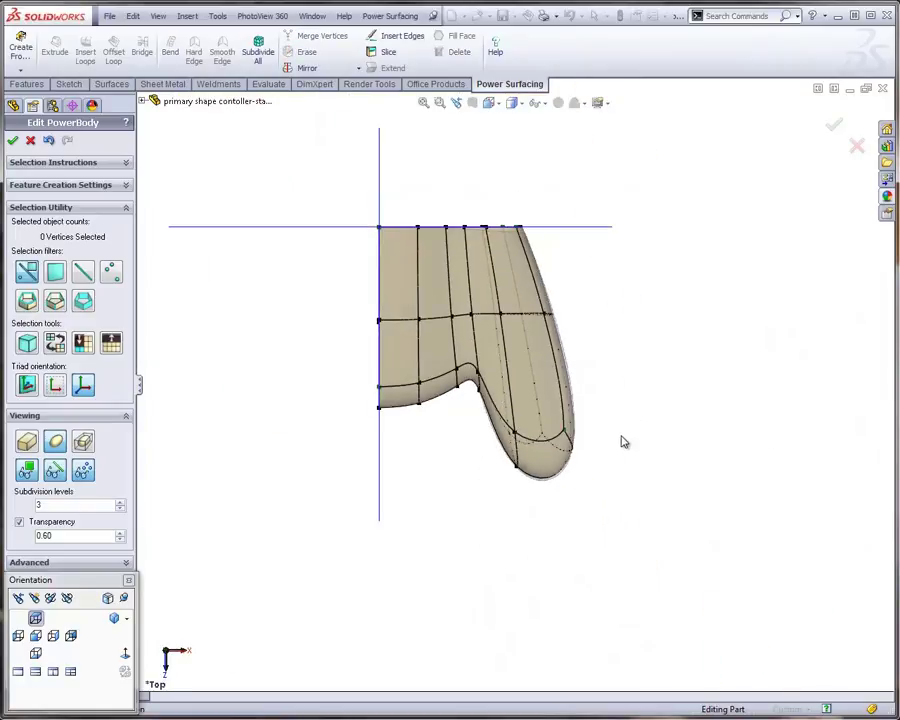
pyautogui.moveTo(622, 442); pyautogui.dragTo(568, 207, button='middle')
pyautogui.scroll(-4, 508, 292)
pyautogui.moveTo(508, 342); pyautogui.dragTo(573, 257, button='middle')
pyautogui.moveTo(530, 272); pyautogui.dragTo(525, 332, button='middle')
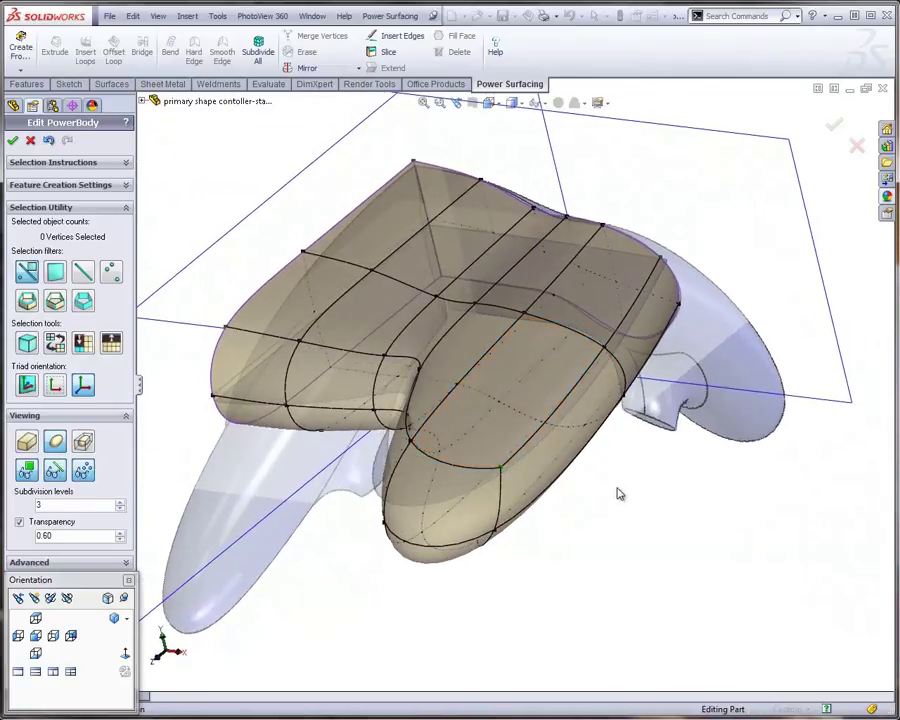
pyautogui.click(628, 315)
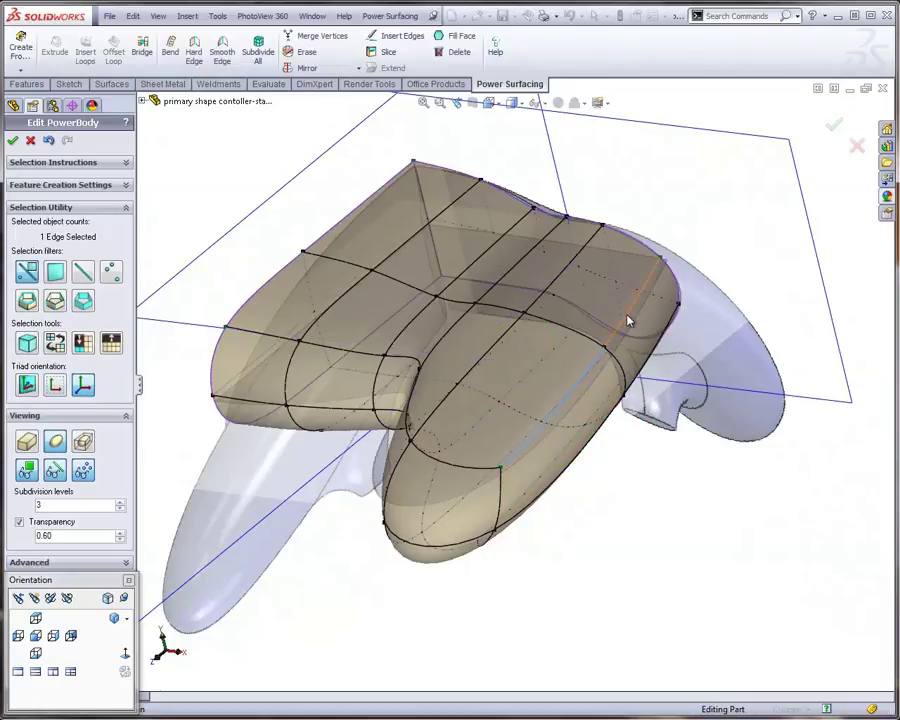
pyautogui.keyDown('ctrl'); pyautogui.click(627, 315); pyautogui.keyUp('ctrl')
pyautogui.moveTo(617, 329); pyautogui.dragTo(603, 319)
pyautogui.click(621, 489)
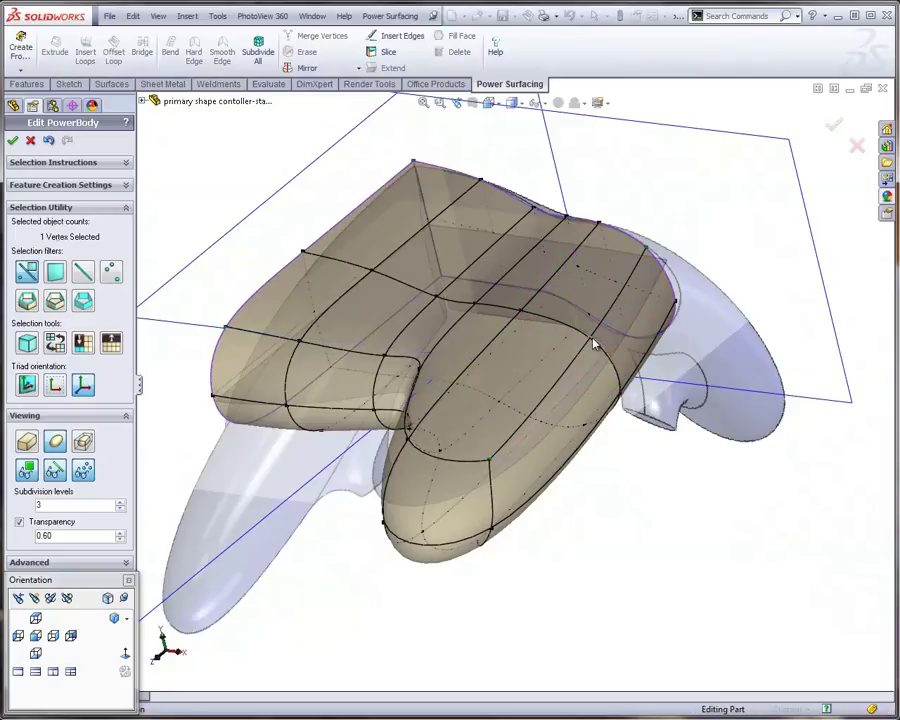
# Move the outermost vertex on the body's back edge slightly outward along X.
pyautogui.click(677, 306)
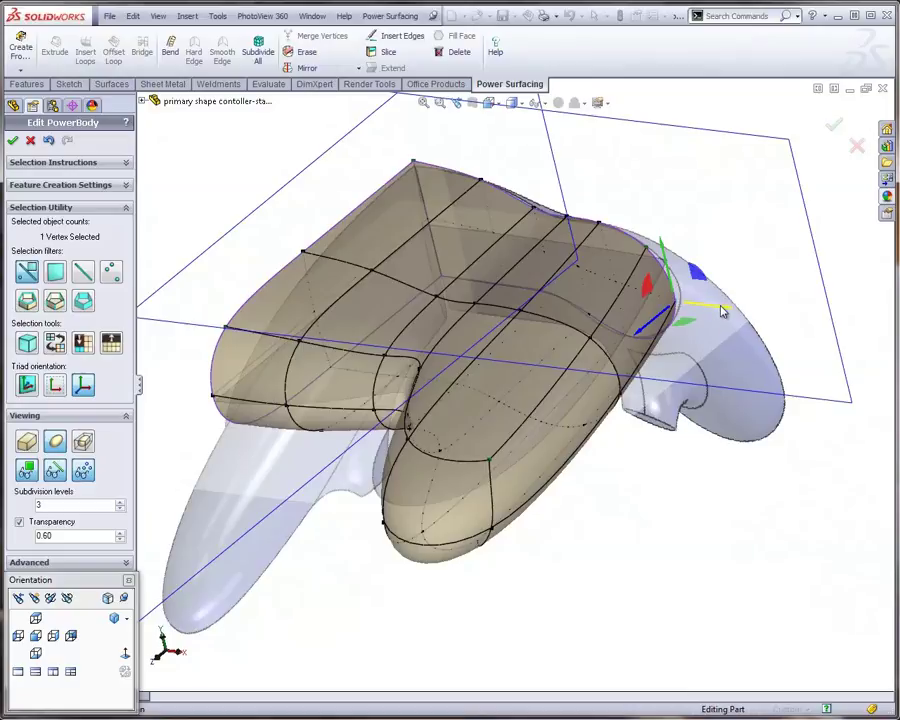
pyautogui.moveTo(723, 312)
pyautogui.mouseDown()
pyautogui.moveTo(737, 307)
pyautogui.moveTo(717, 305)
pyautogui.mouseUp()
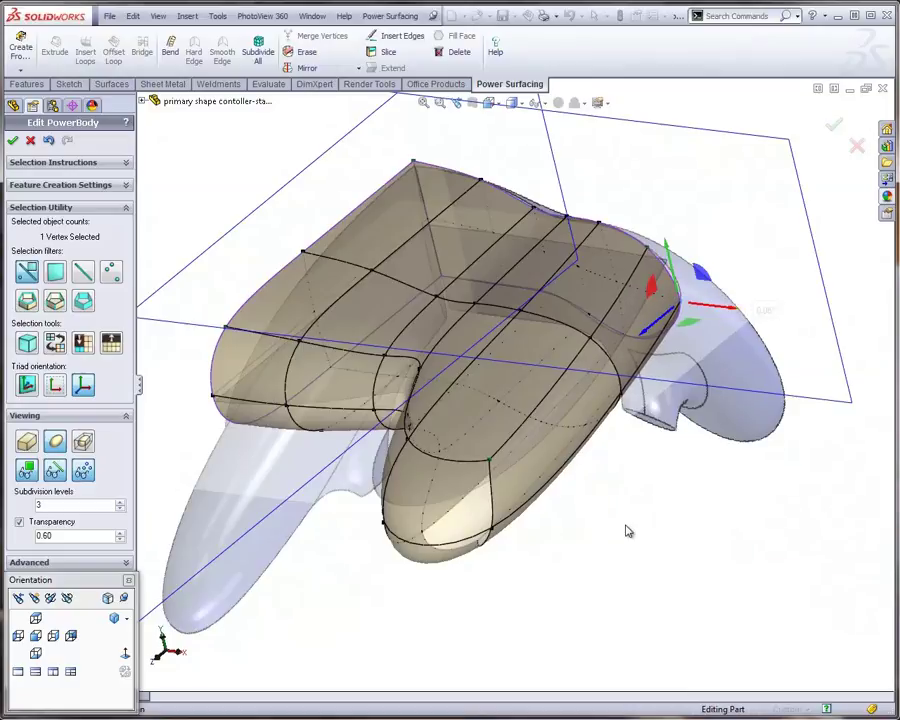
pyautogui.click(632, 531)
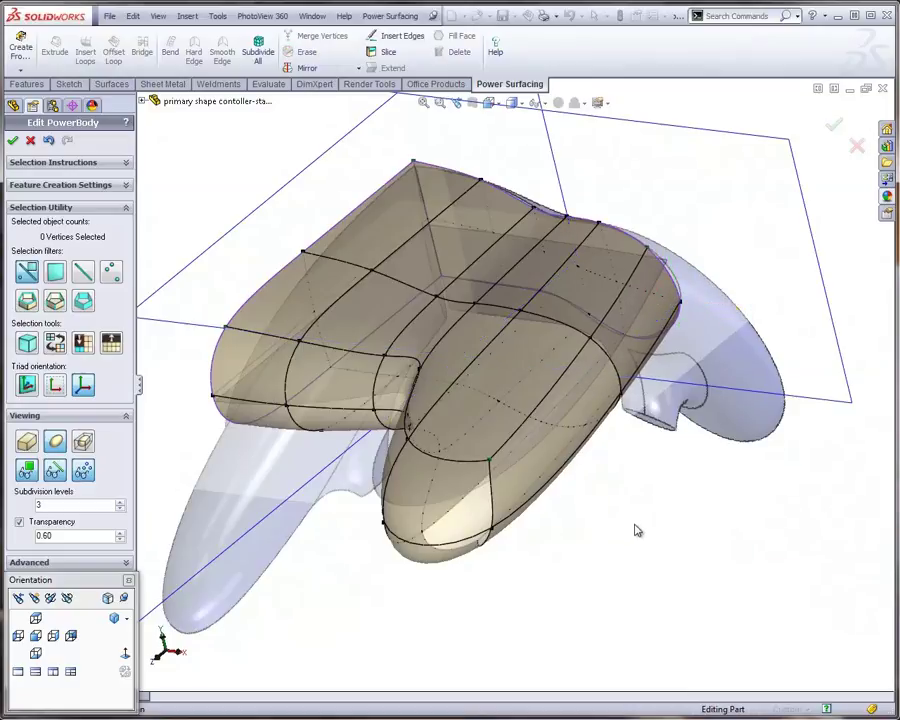
# Select the 32 vertices in front of the back edge and bend them downward from the back edge to the reference's side profile.
pyautogui.click(54, 637)
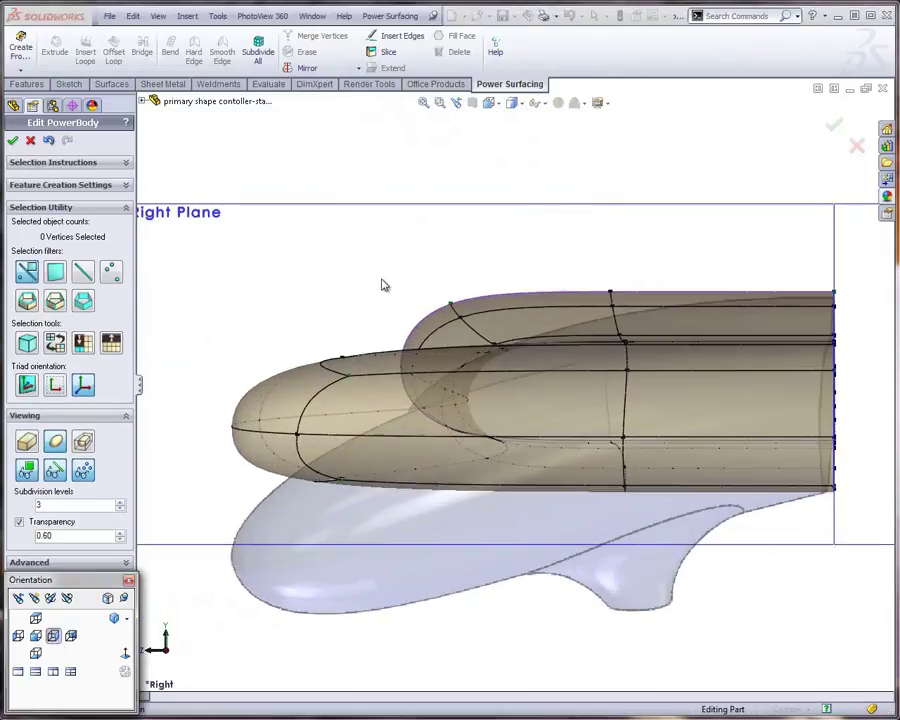
pyautogui.scroll(1, 391, 274)
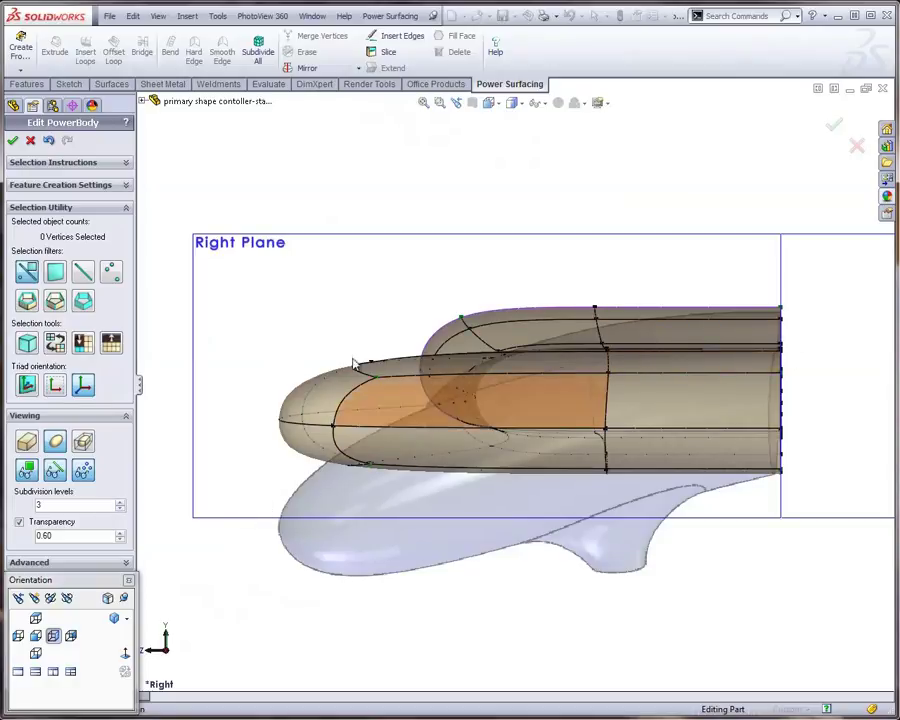
pyautogui.moveTo(251, 274); pyautogui.dragTo(648, 517)
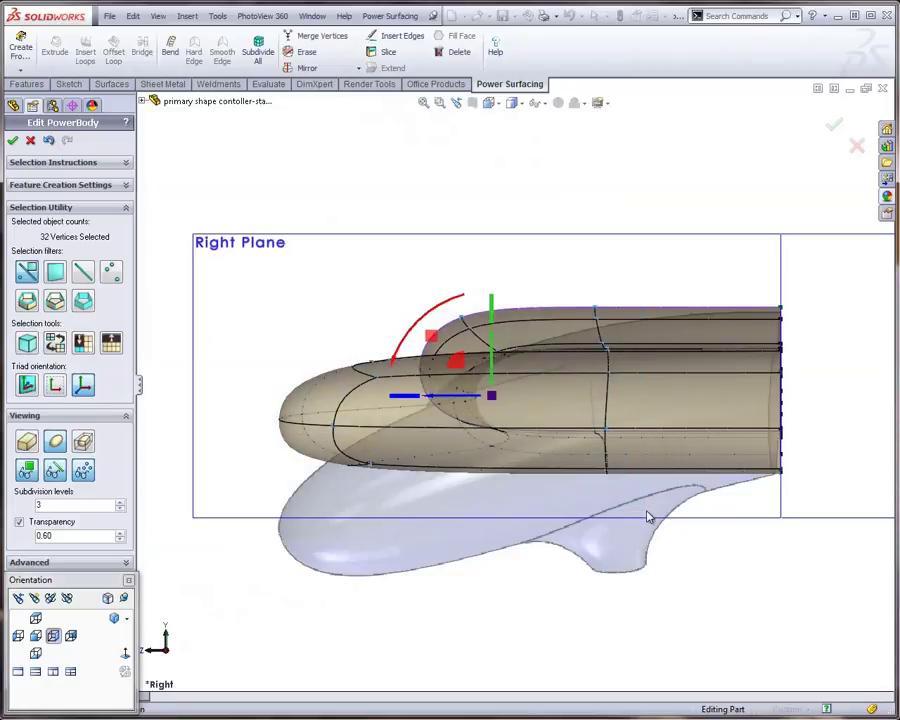
pyautogui.click(170, 46)
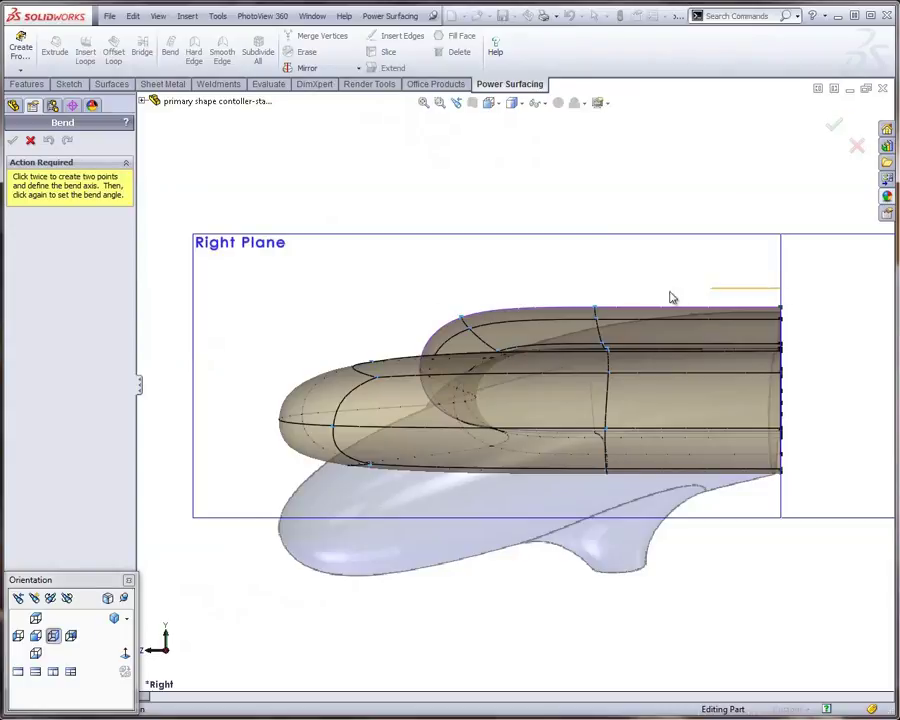
pyautogui.click(260, 292)
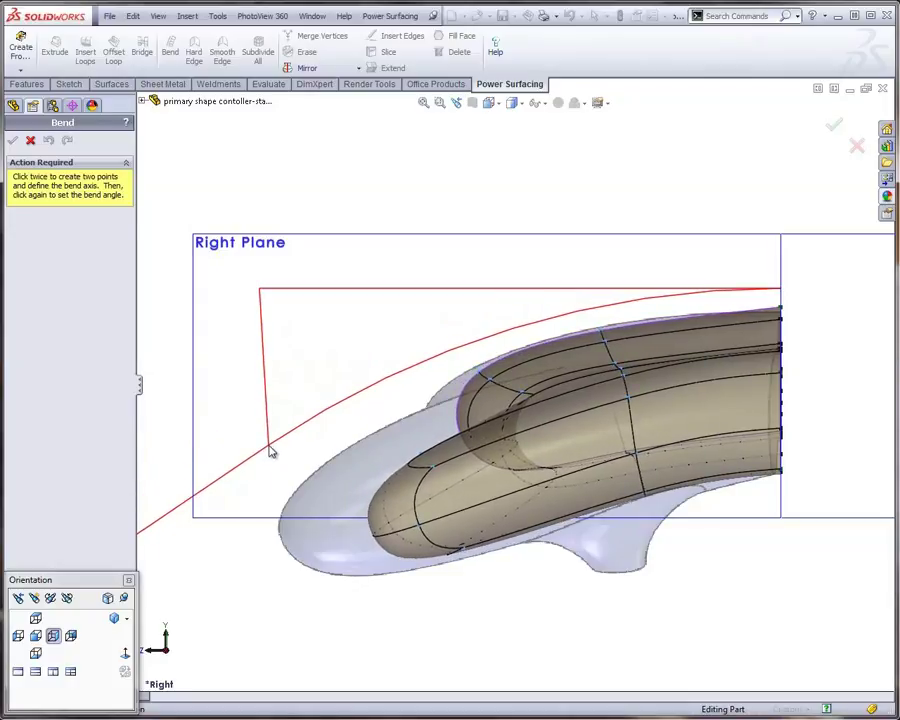
pyautogui.click(270, 453)
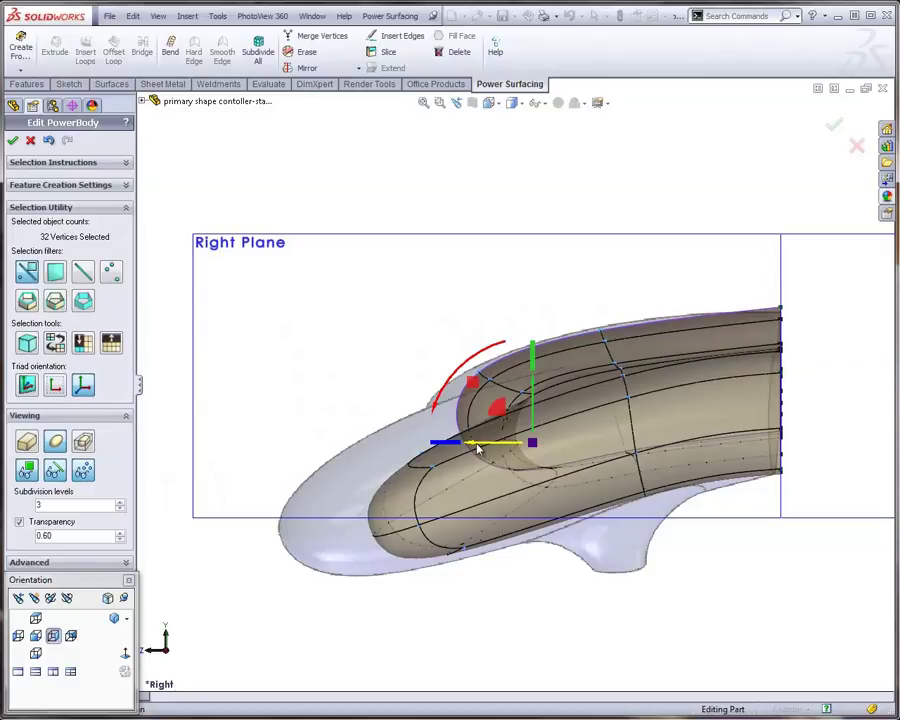
# Move the 32 bent vertices forward along Z, and move the front 18 vertices back about 0.11 in.
pyautogui.moveTo(477, 449); pyautogui.dragTo(434, 450)
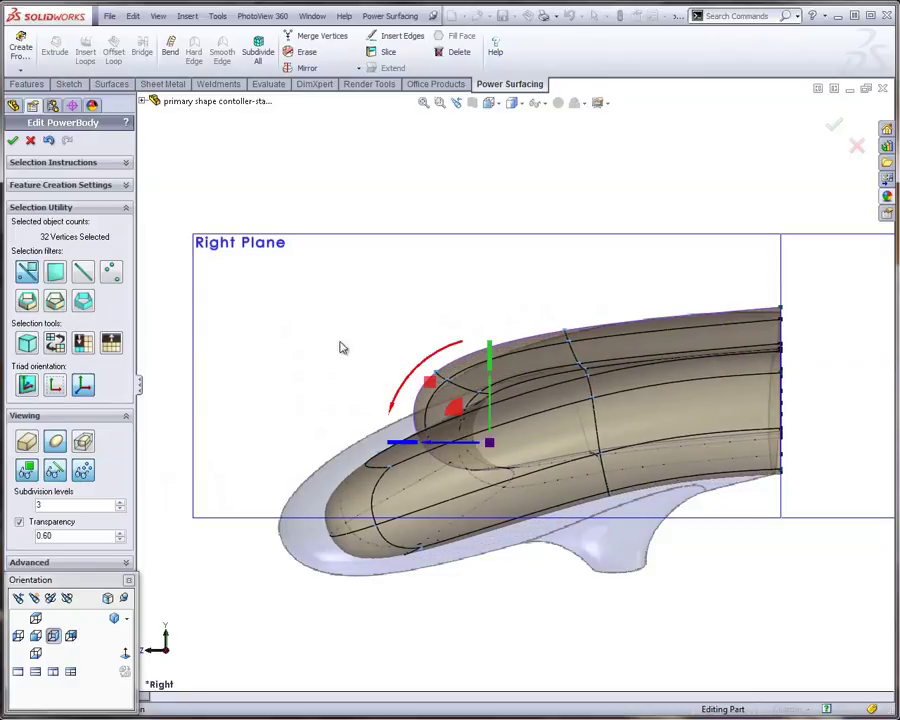
pyautogui.click(274, 333)
pyautogui.moveTo(241, 309); pyautogui.dragTo(522, 587)
pyautogui.moveTo(366, 469); pyautogui.dragTo(384, 476)
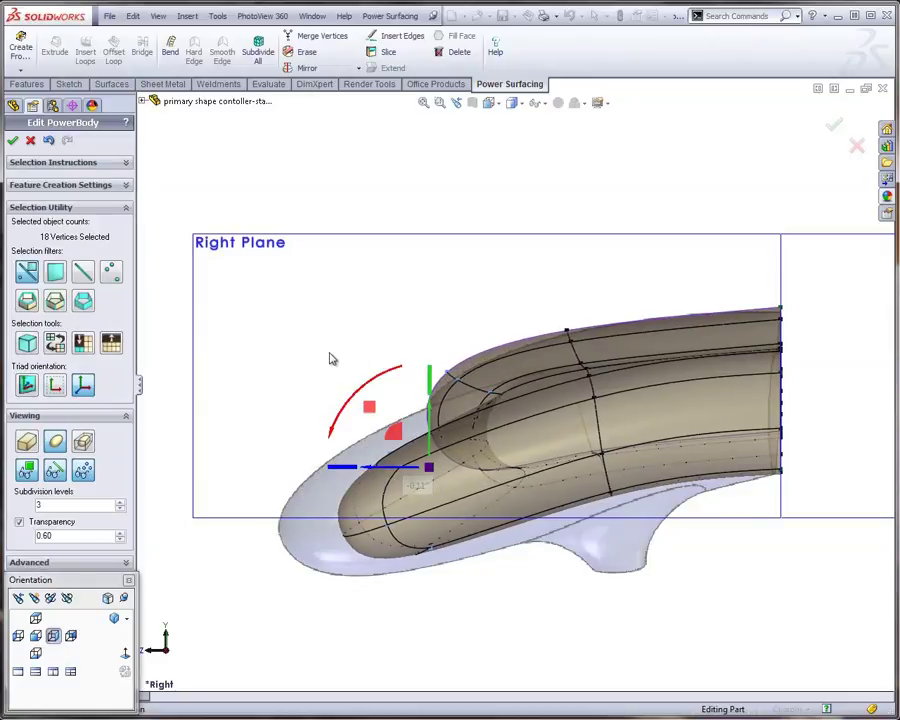
pyautogui.click(332, 359)
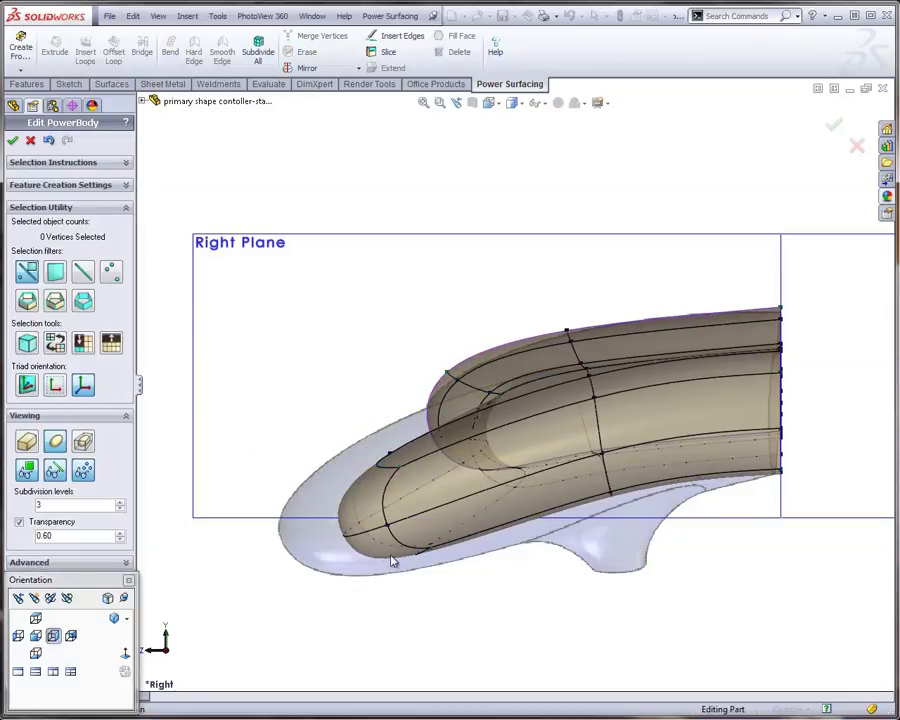
# Align the triad to the view and move the handle tip's six vertices outward along the handle to the reference's tip.
pyautogui.moveTo(258, 435); pyautogui.dragTo(340, 525)
pyautogui.moveTo(532, 474); pyautogui.dragTo(509, 475, button='middle')
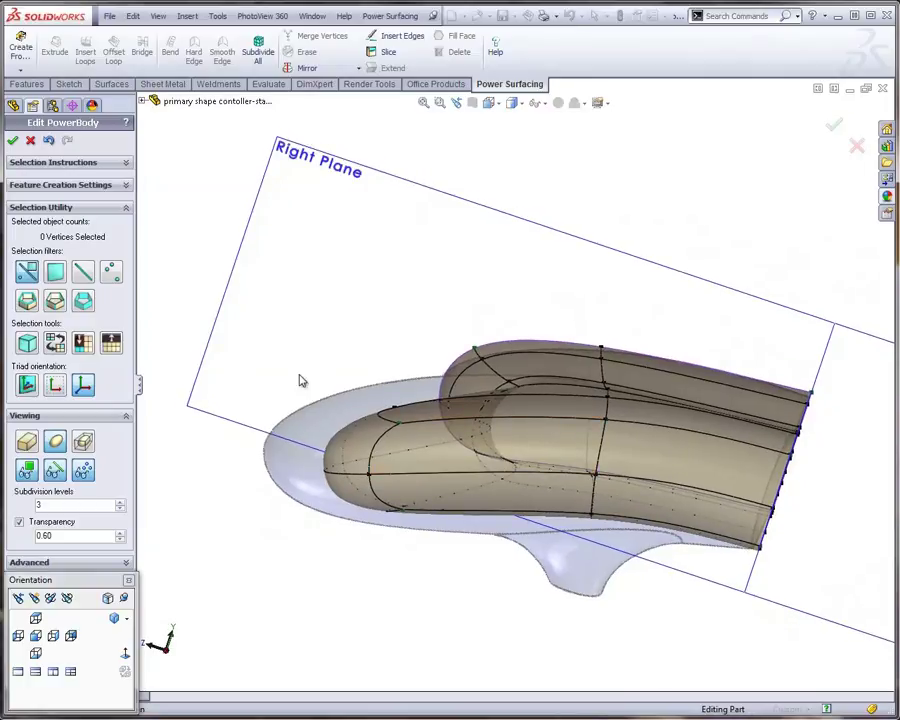
pyautogui.moveTo(258, 352); pyautogui.dragTo(426, 573)
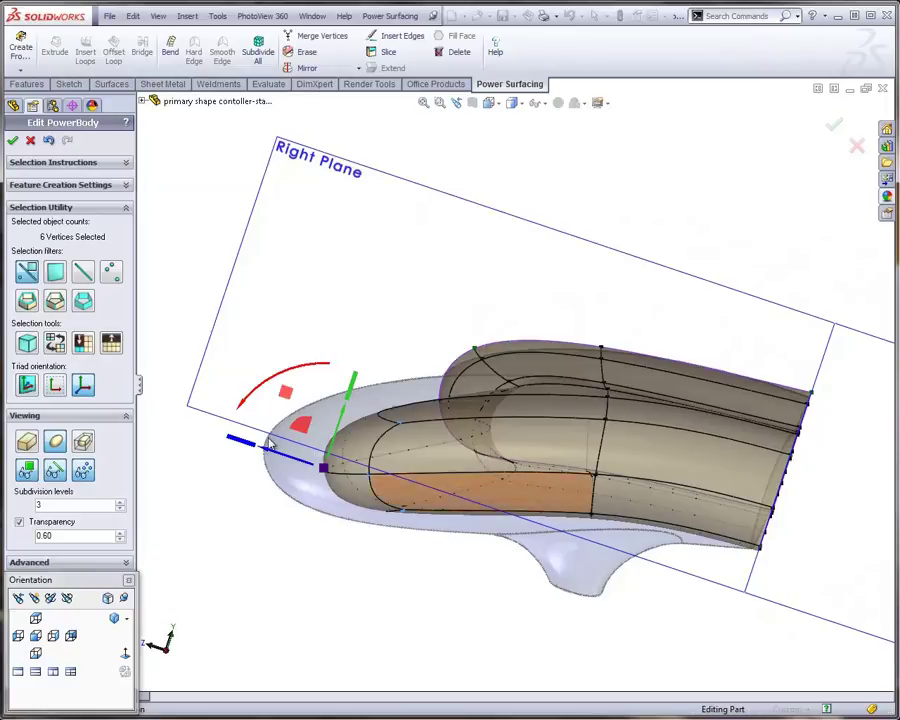
pyautogui.click(84, 388)
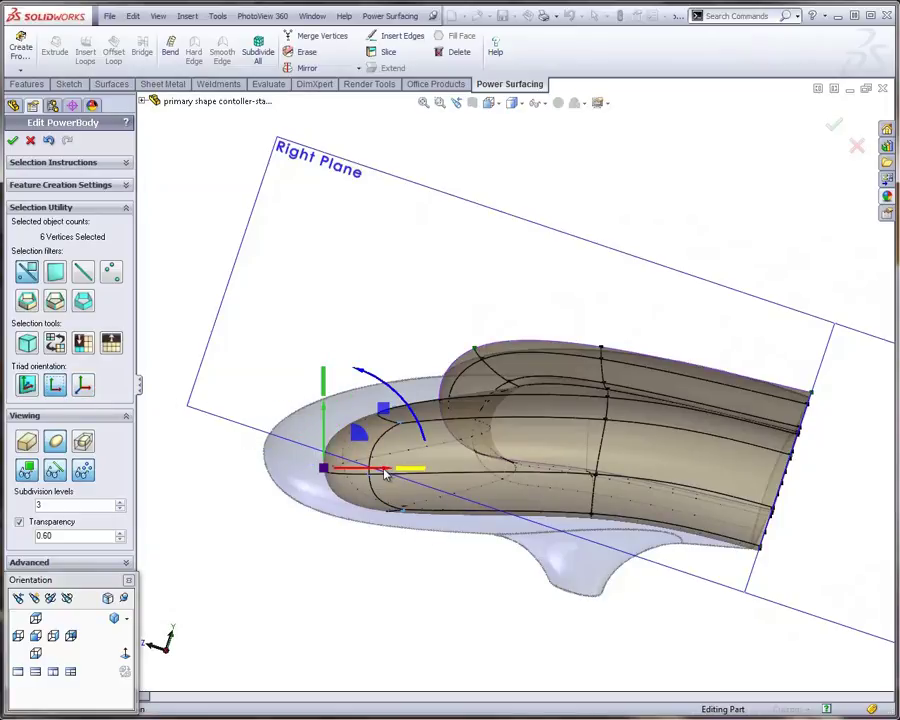
pyautogui.moveTo(379, 475); pyautogui.dragTo(320, 476)
pyautogui.click(251, 596)
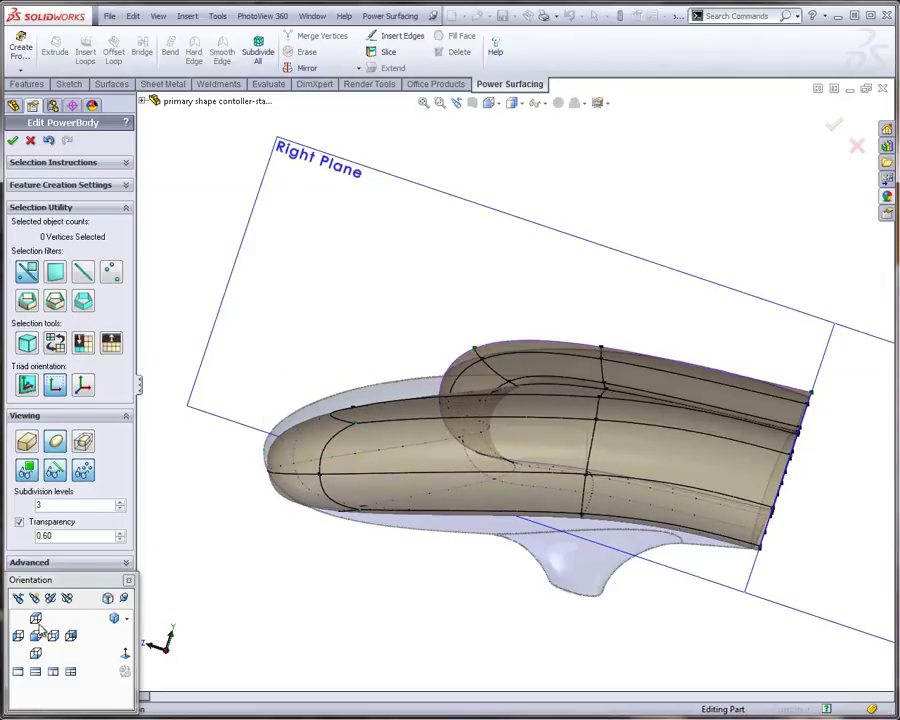
pyautogui.click(61, 640)
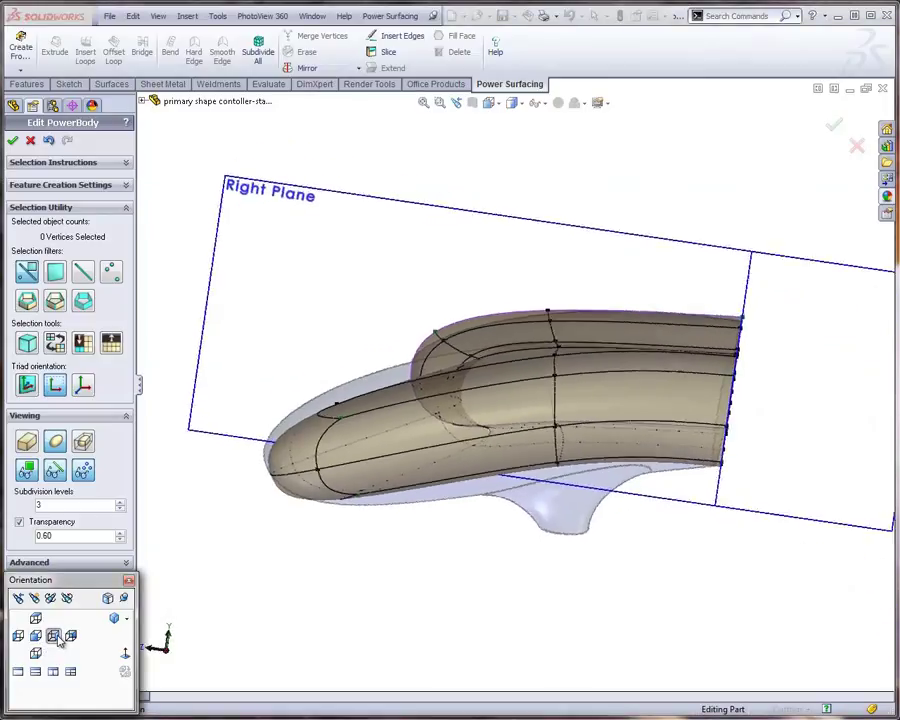
pyautogui.scroll(2, 407, 402)
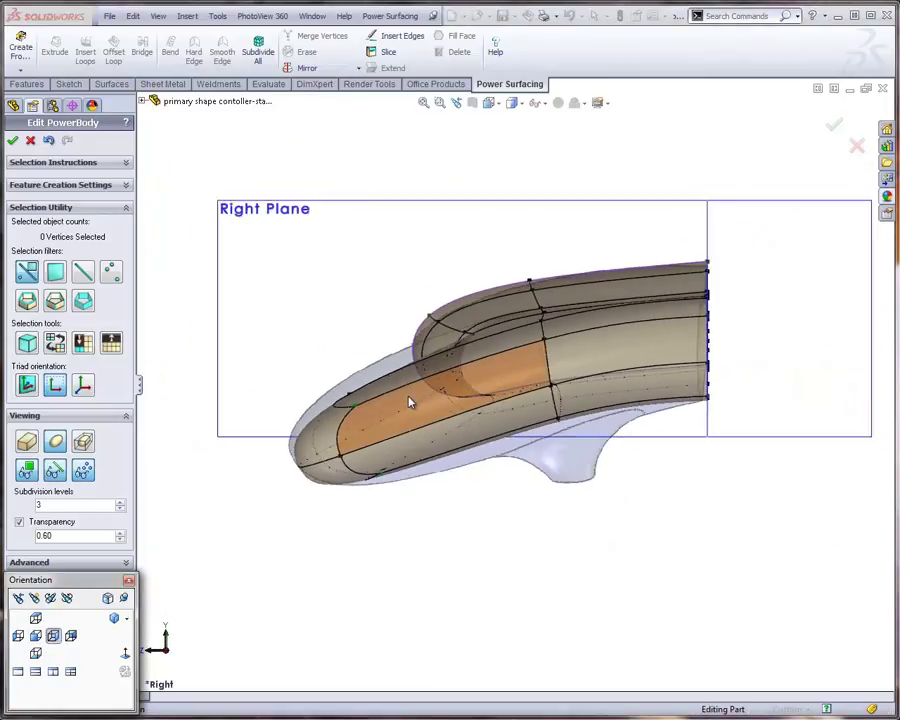
pyautogui.scroll(-2, 371, 366)
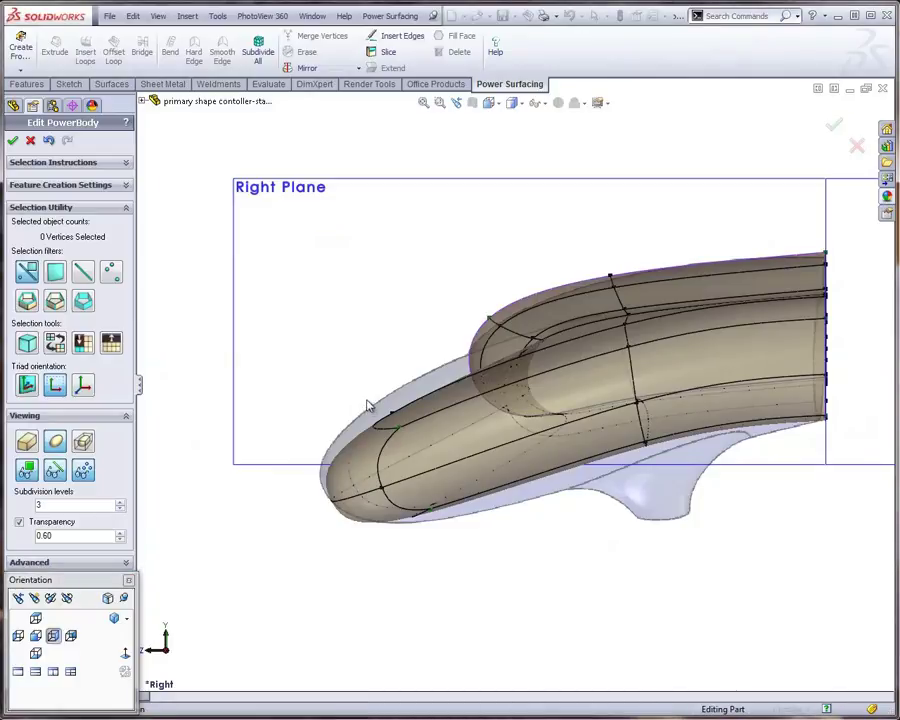
pyautogui.click(22, 598)
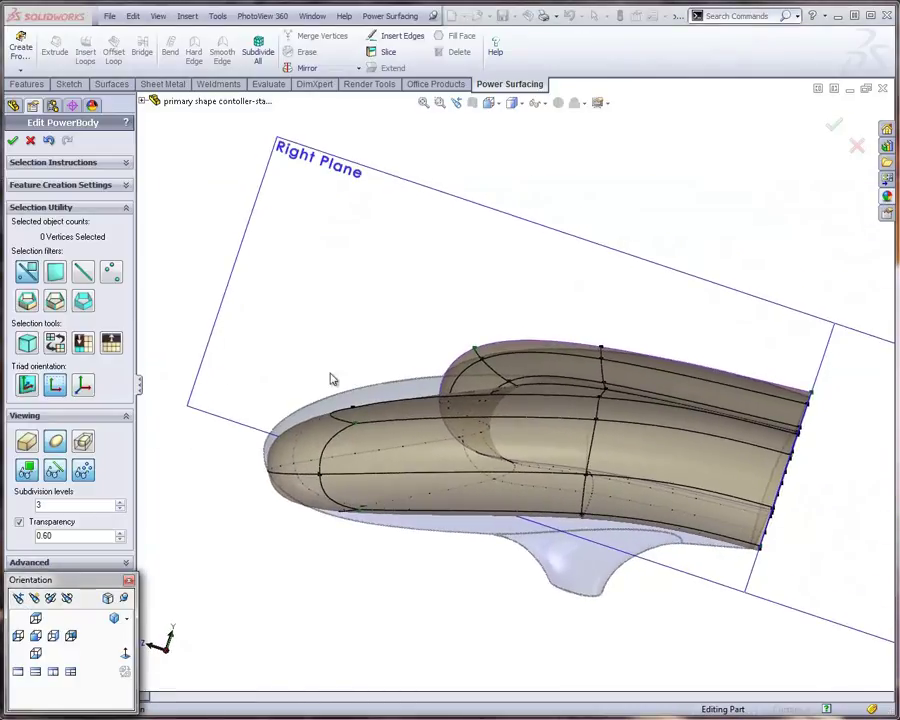
# Raise the handle tip's five vertices vertically, and shift the tip's upper vertices up and back to the reference's side profile.
pyautogui.moveTo(313, 381); pyautogui.dragTo(376, 542)
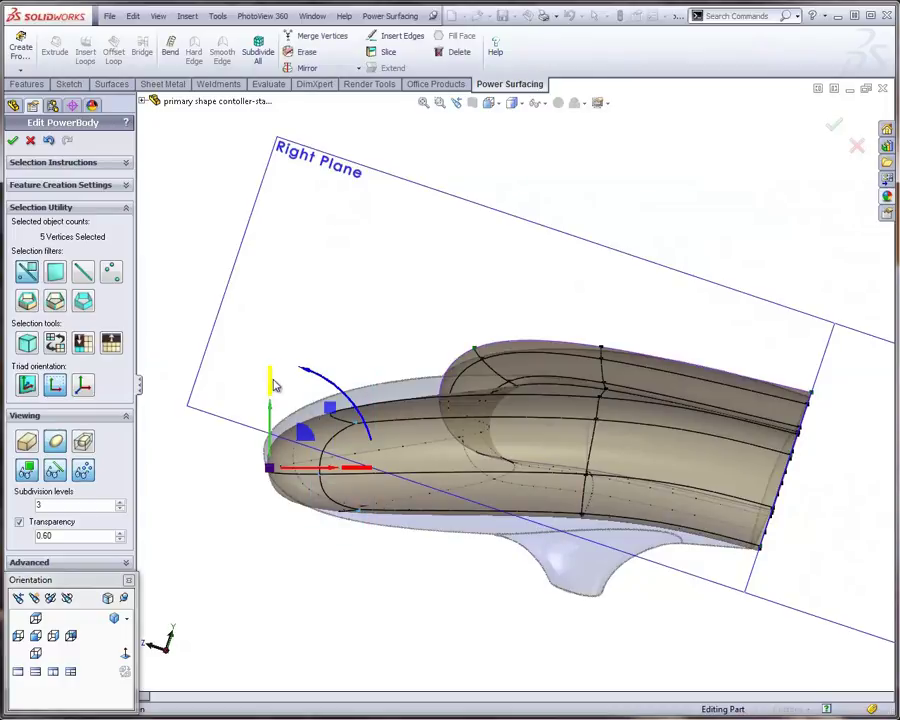
pyautogui.moveTo(271, 385)
pyautogui.mouseDown()
pyautogui.moveTo(271, 370)
pyautogui.moveTo(271, 402)
pyautogui.mouseUp()
pyautogui.click(285, 575)
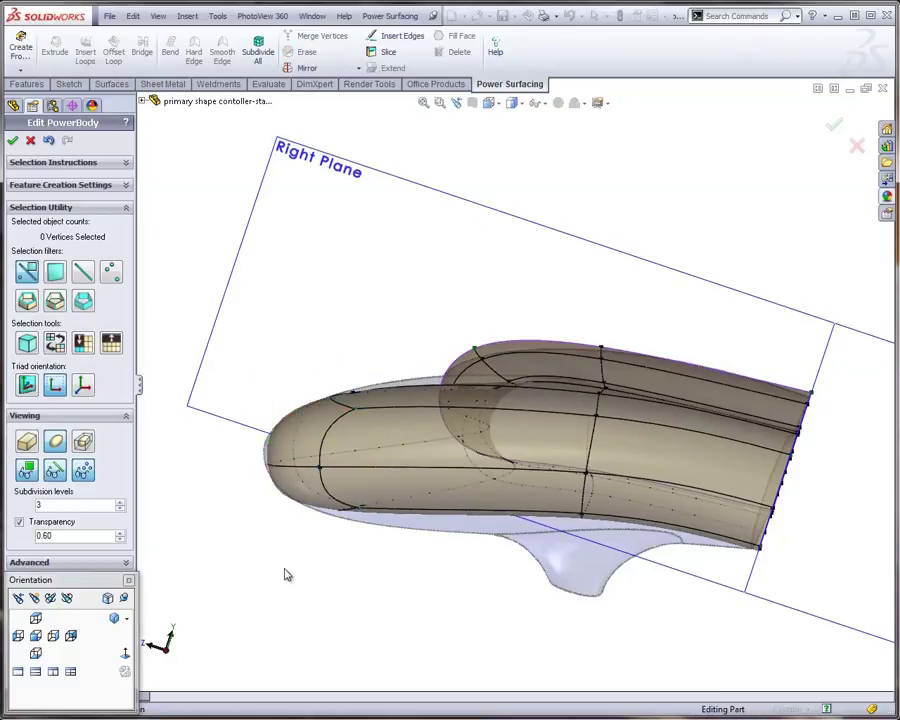
pyautogui.moveTo(315, 351); pyautogui.dragTo(393, 423)
pyautogui.moveTo(307, 348); pyautogui.dragTo(331, 336)
pyautogui.click(291, 576)
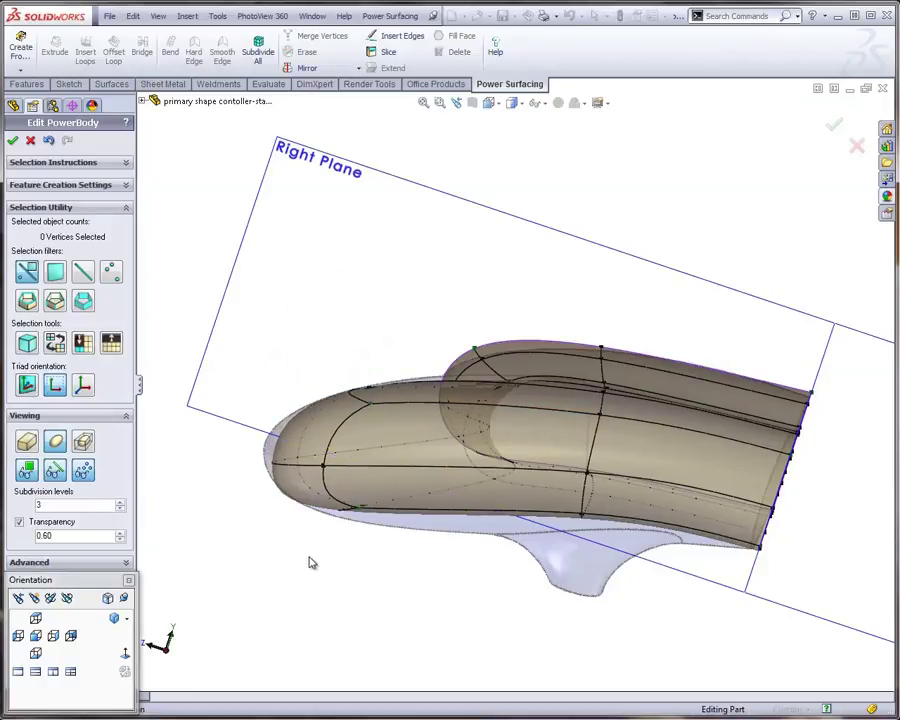
# Move the handle tip's two lower vertices down and back, and the two middle vertices outward to the reference's tip.
pyautogui.moveTo(309, 555); pyautogui.dragTo(383, 489)
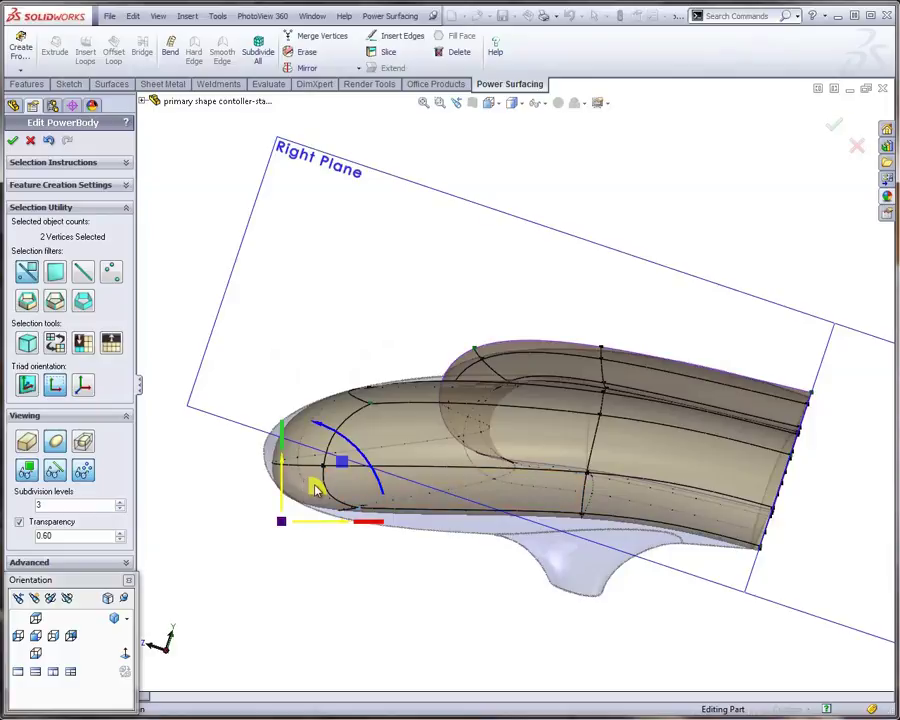
pyautogui.moveTo(314, 482); pyautogui.dragTo(334, 494)
pyautogui.click(250, 506)
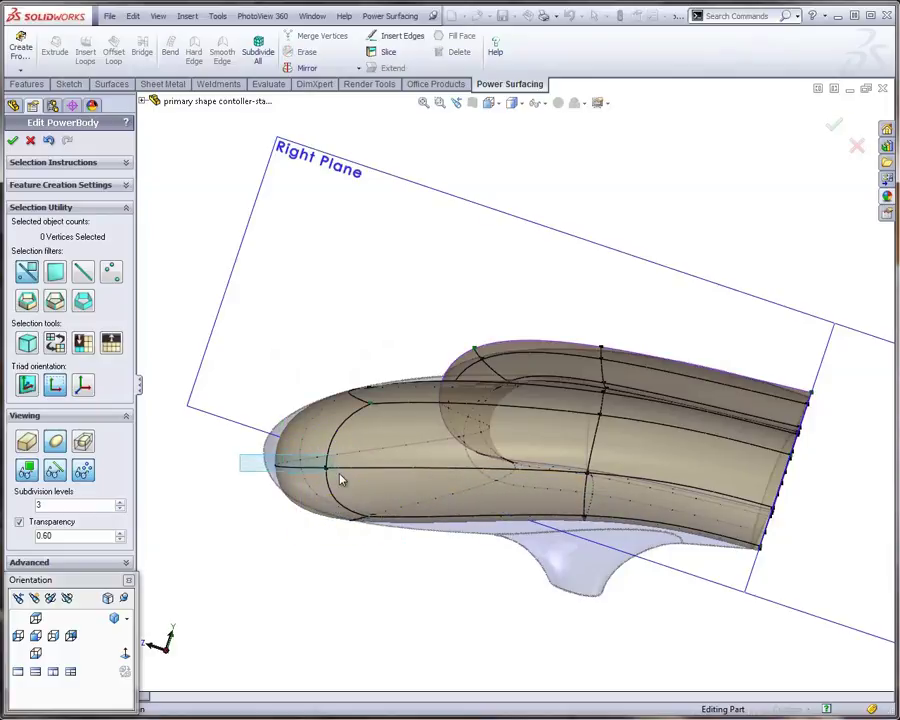
pyautogui.moveTo(340, 480); pyautogui.dragTo(331, 480)
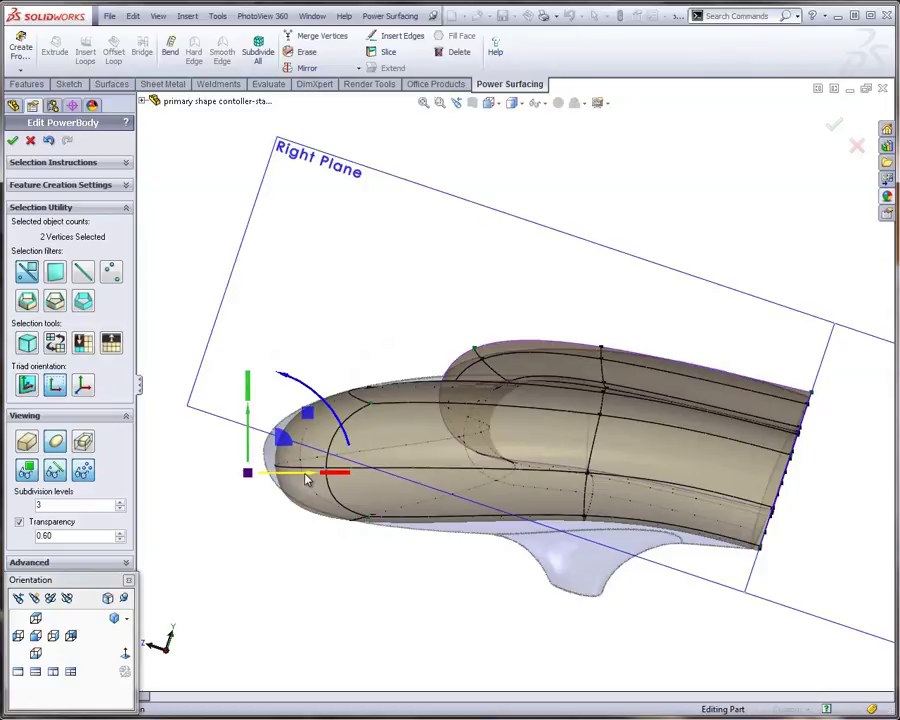
pyautogui.moveTo(305, 481); pyautogui.dragTo(285, 479)
pyautogui.click(270, 574)
pyautogui.moveTo(295, 570); pyautogui.dragTo(353, 502)
pyautogui.click(362, 653)
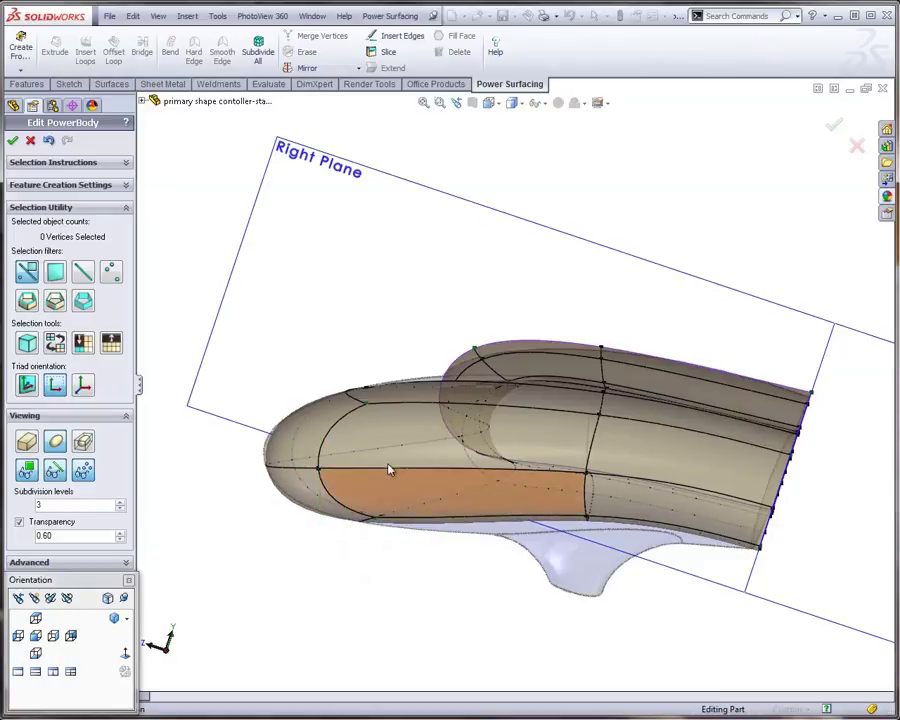
# Lower the upper front vertex on the body's symmetry edge to the reference, and lower the upper back corner vertex 0.03 in.
pyautogui.moveTo(390, 470); pyautogui.dragTo(446, 483, button='middle')
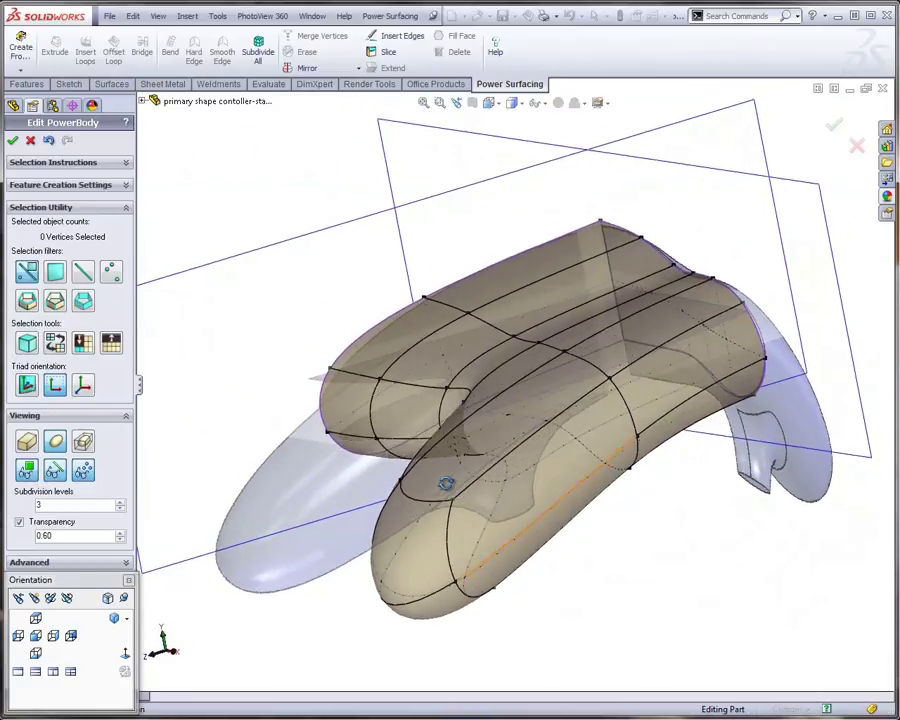
pyautogui.scroll(-3, 402, 342)
pyautogui.moveTo(408, 346); pyautogui.dragTo(388, 420, button='middle')
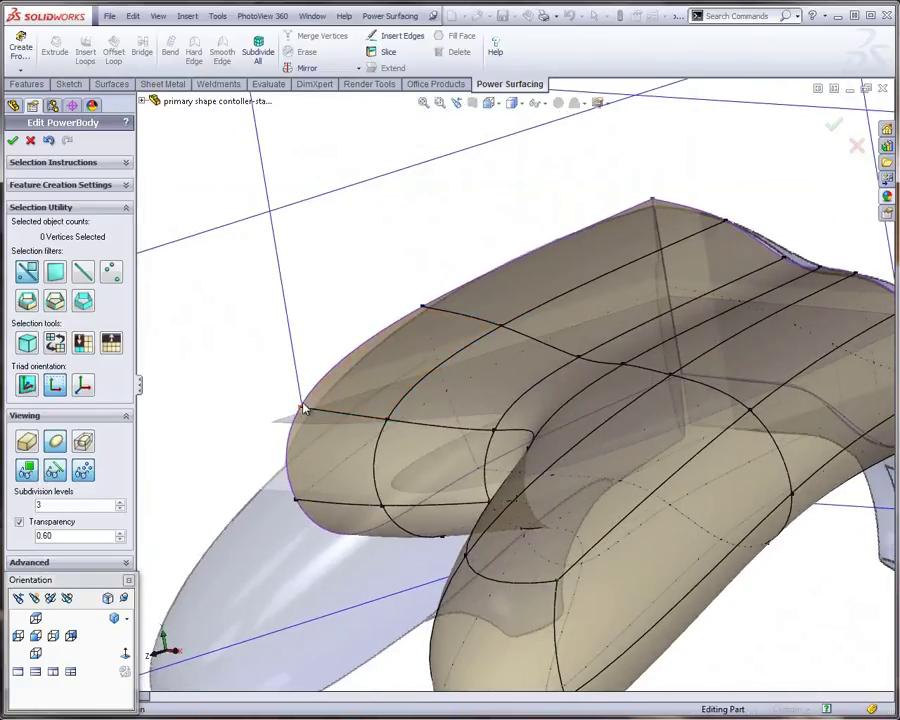
pyautogui.click(302, 408)
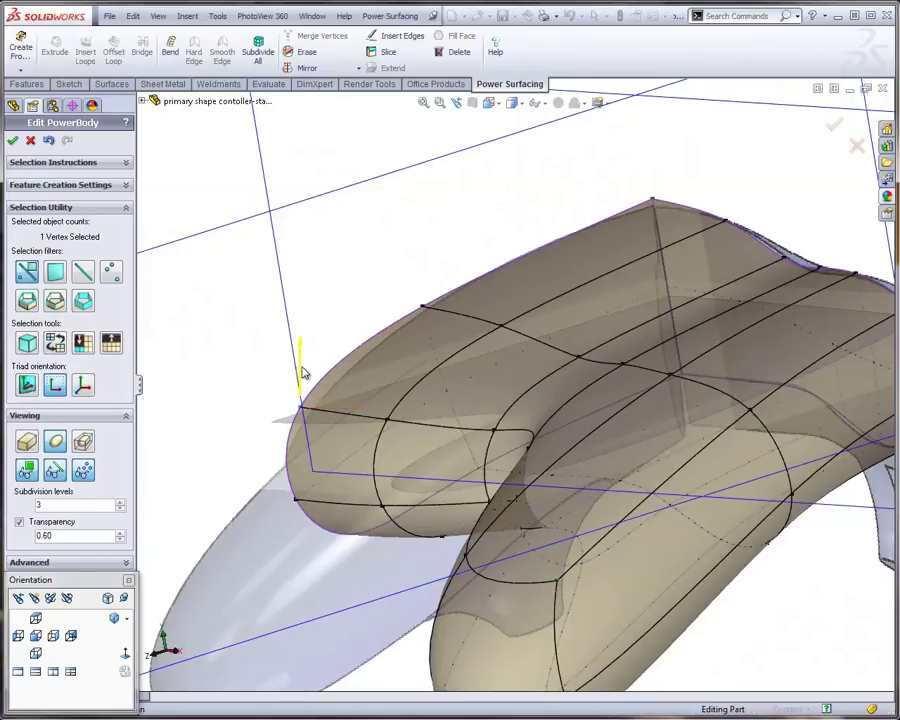
pyautogui.moveTo(303, 373); pyautogui.dragTo(301, 382)
pyautogui.click(400, 281)
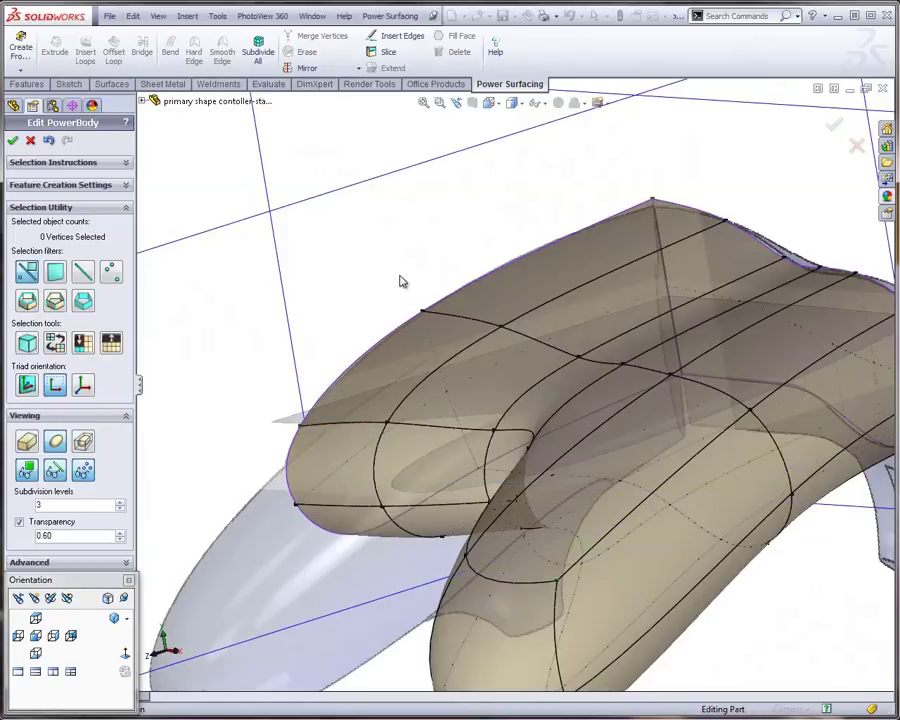
pyautogui.click(664, 213)
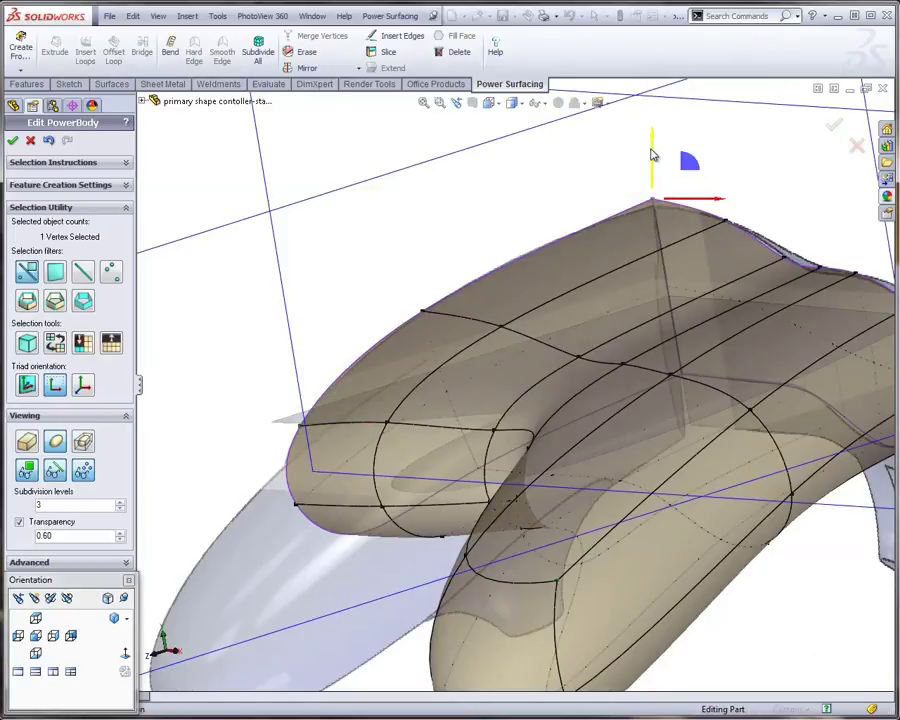
pyautogui.moveTo(652, 155)
pyautogui.mouseDown()
pyautogui.moveTo(653, 177)
pyautogui.moveTo(652, 160)
pyautogui.mouseUp()
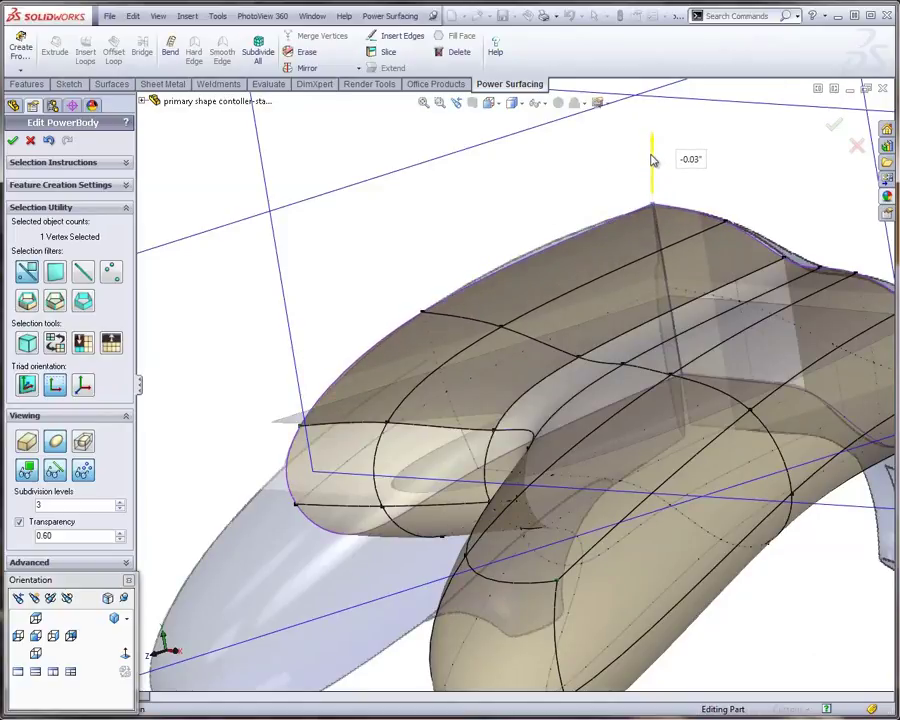
pyautogui.click(392, 240)
# Lower the edge on the body's upper surface that runs into the inner corner between body and handle.
pyautogui.scroll(2, 470, 414)
pyautogui.moveTo(476, 414); pyautogui.dragTo(585, 272, button='middle')
pyautogui.scroll(-3, 560, 393)
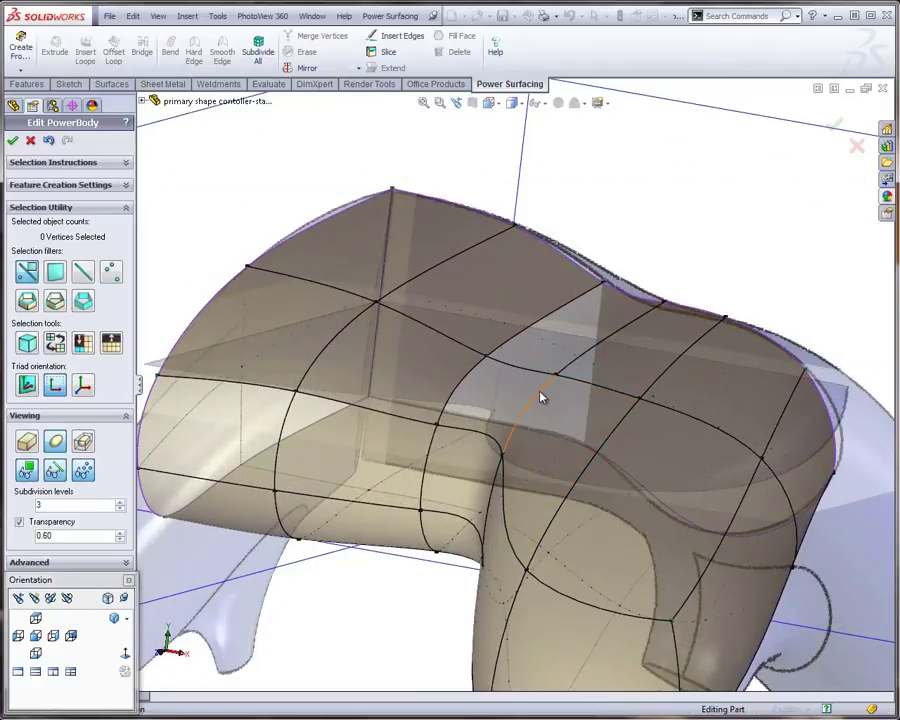
pyautogui.click(540, 398)
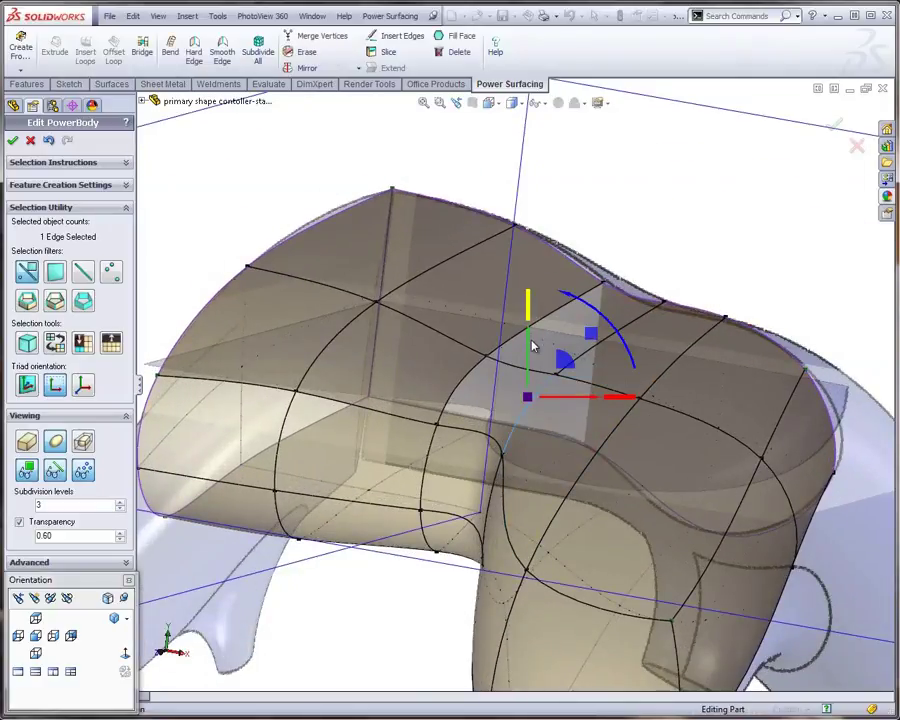
pyautogui.moveTo(532, 352); pyautogui.dragTo(571, 462)
pyautogui.moveTo(571, 462)
pyautogui.mouseDown(button='middle')
pyautogui.moveTo(627, 418)
pyautogui.moveTo(645, 456)
pyautogui.moveTo(585, 473)
pyautogui.mouseUp(button='middle')
pyautogui.scroll(4, 583, 472)
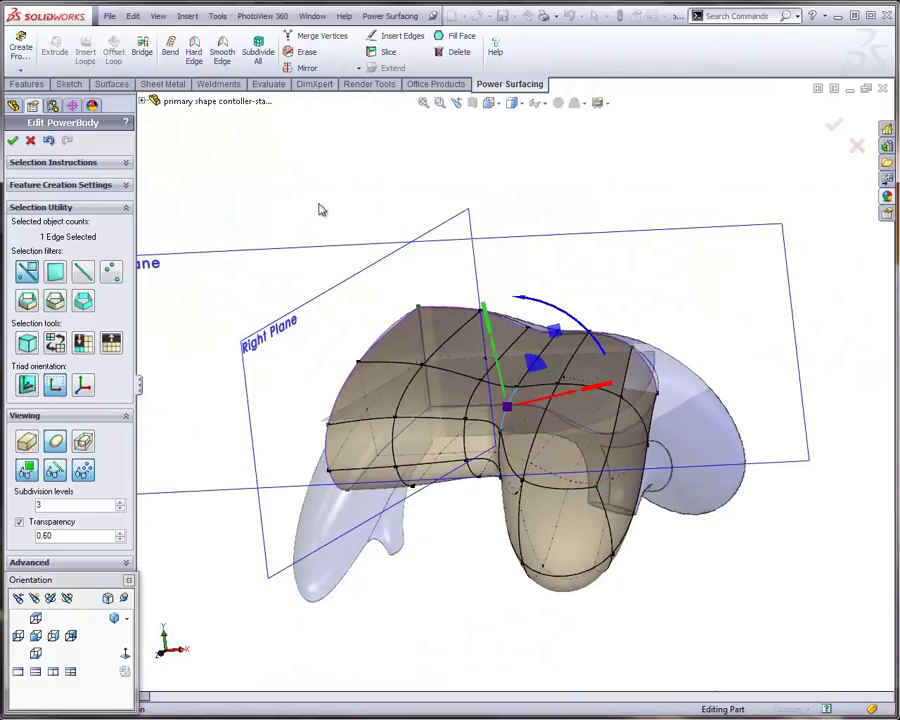
pyautogui.click(322, 210)
# Orient the triad to the two selected vertices on the handle's underside and scale them apart across its width by 3.62.
pyautogui.scroll(2, 502, 407)
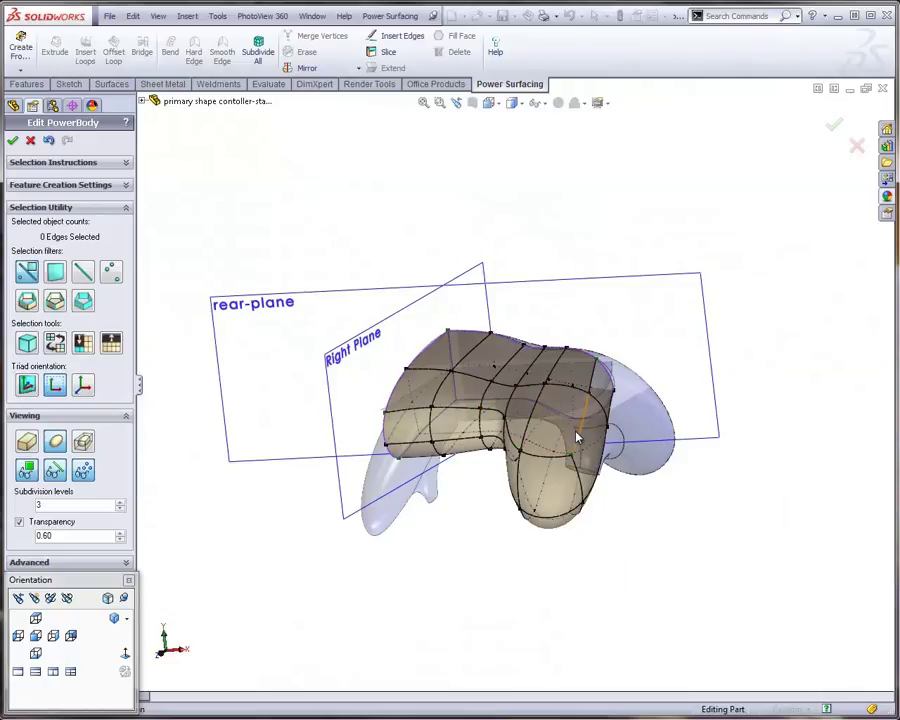
pyautogui.moveTo(577, 437); pyautogui.dragTo(433, 425, button='middle')
pyautogui.scroll(-3, 433, 425)
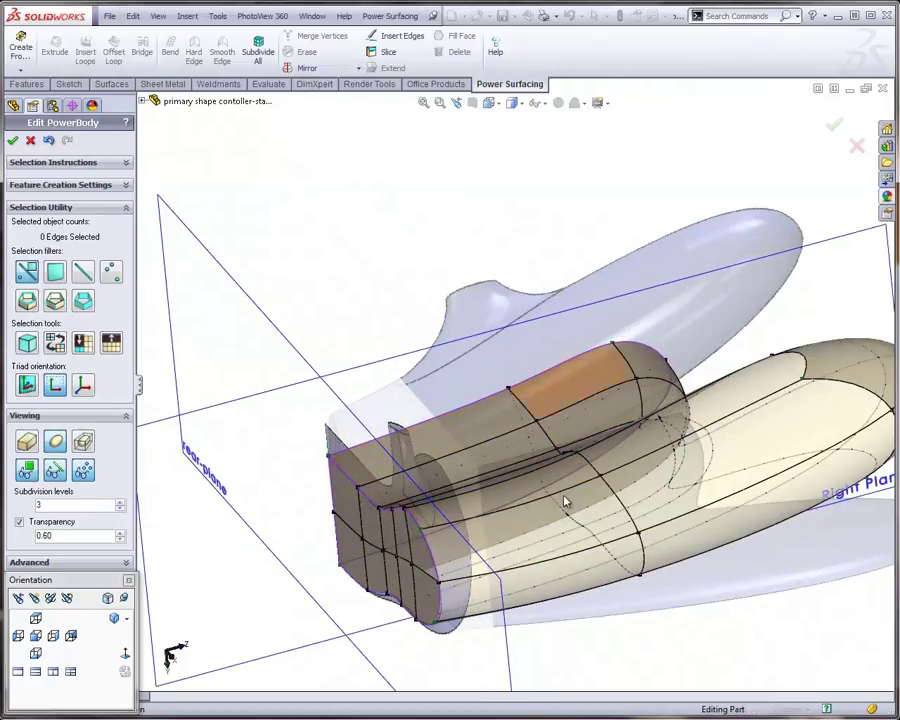
pyautogui.moveTo(568, 503); pyautogui.dragTo(733, 528, button='middle')
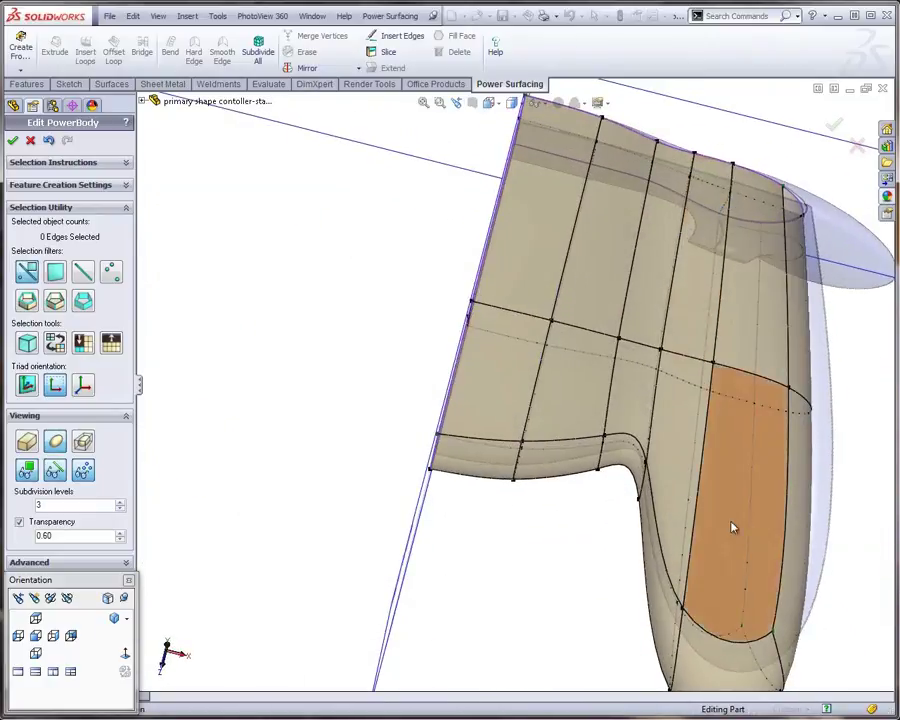
pyautogui.moveTo(726, 362); pyautogui.dragTo(600, 530, button='middle')
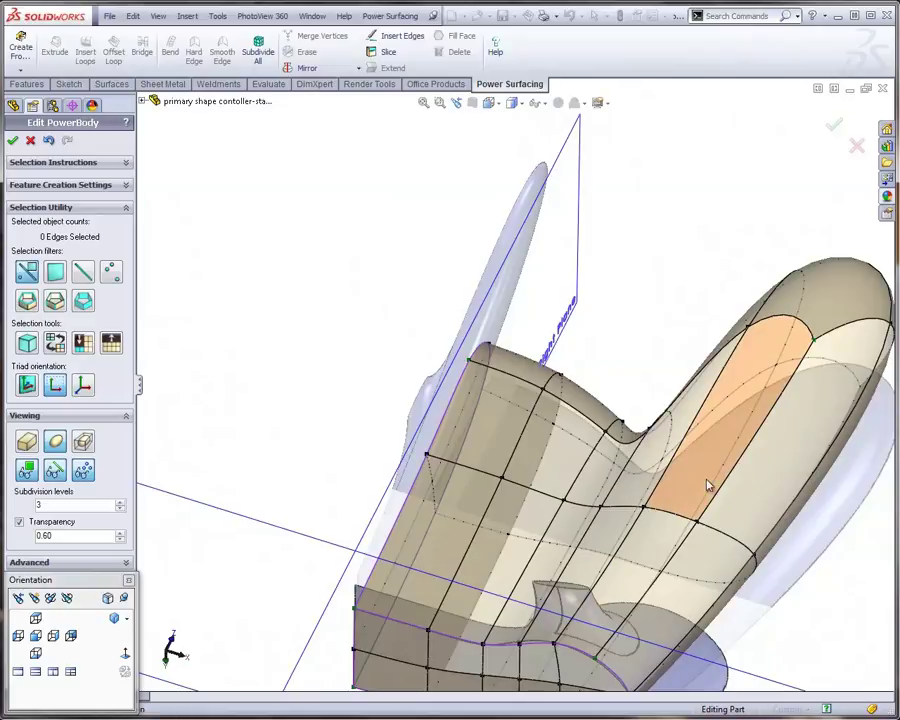
pyautogui.moveTo(686, 533); pyautogui.dragTo(617, 478, button='middle')
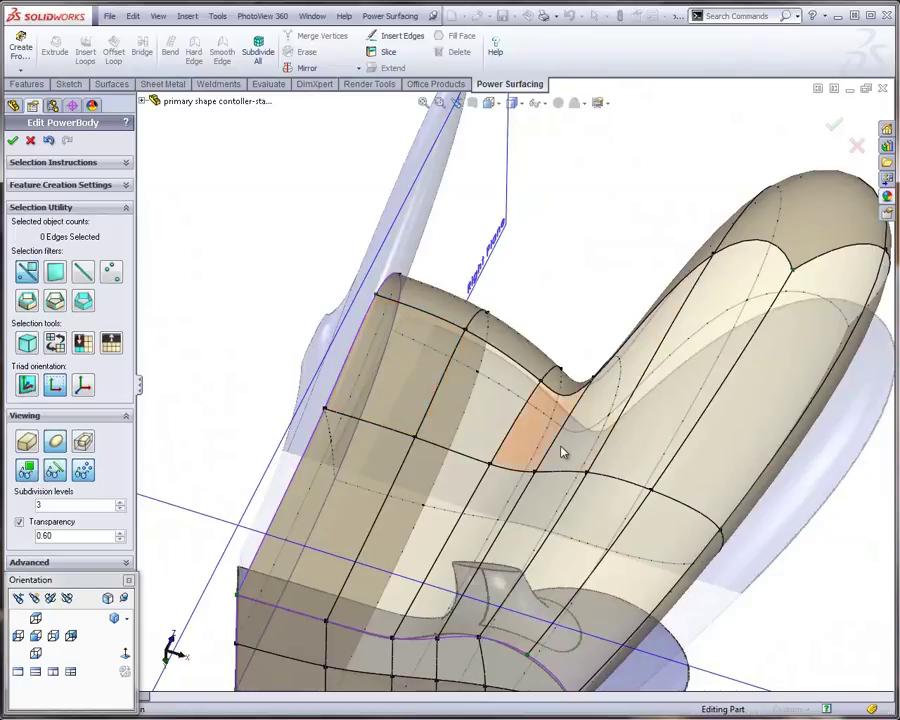
pyautogui.click(586, 477)
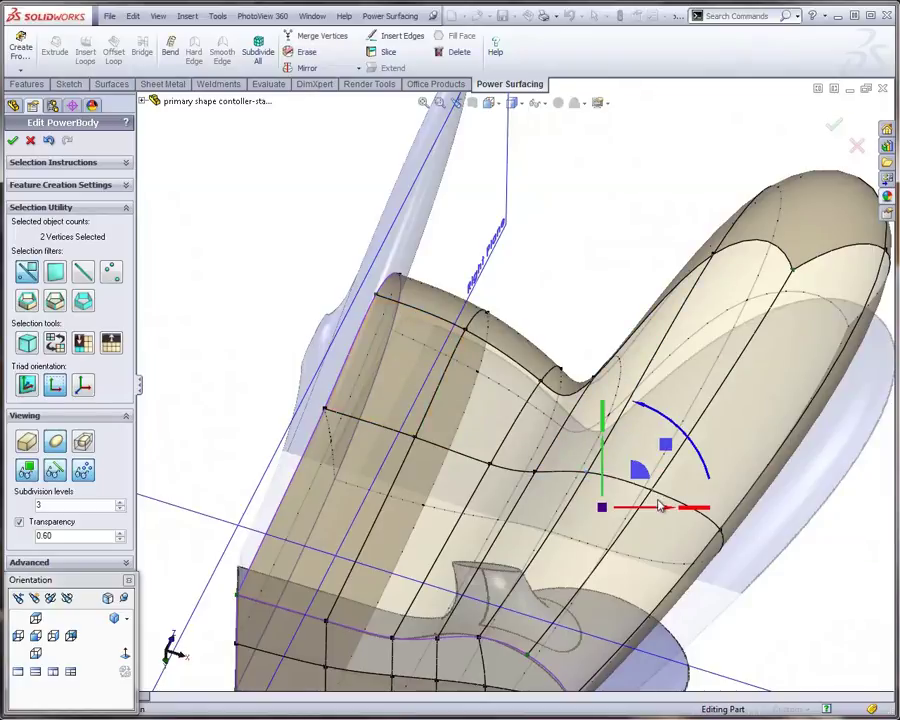
pyautogui.click(37, 388)
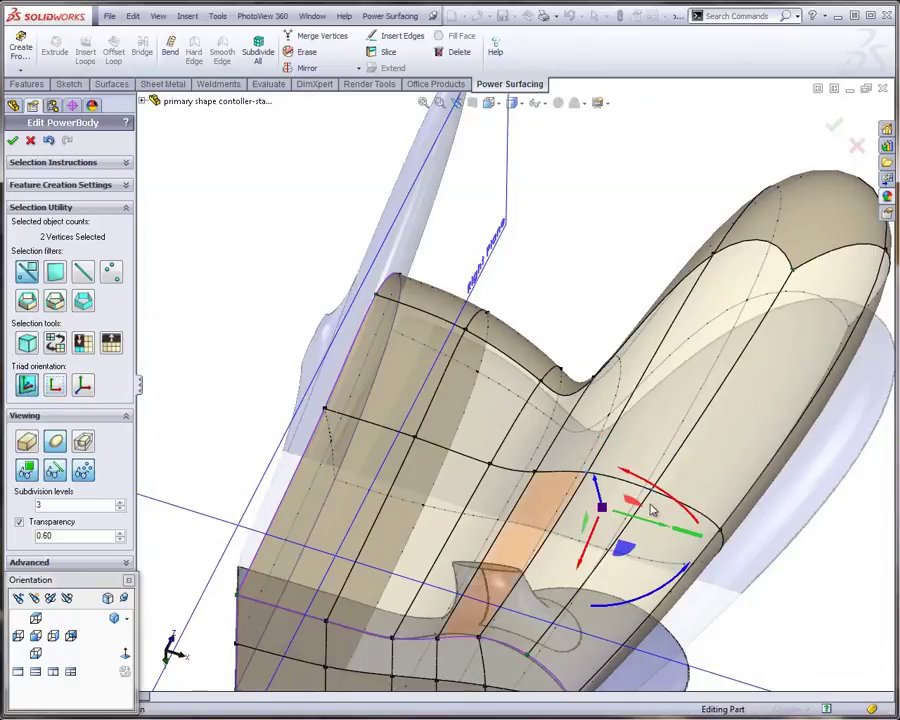
pyautogui.moveTo(713, 541); pyautogui.dragTo(893, 617)
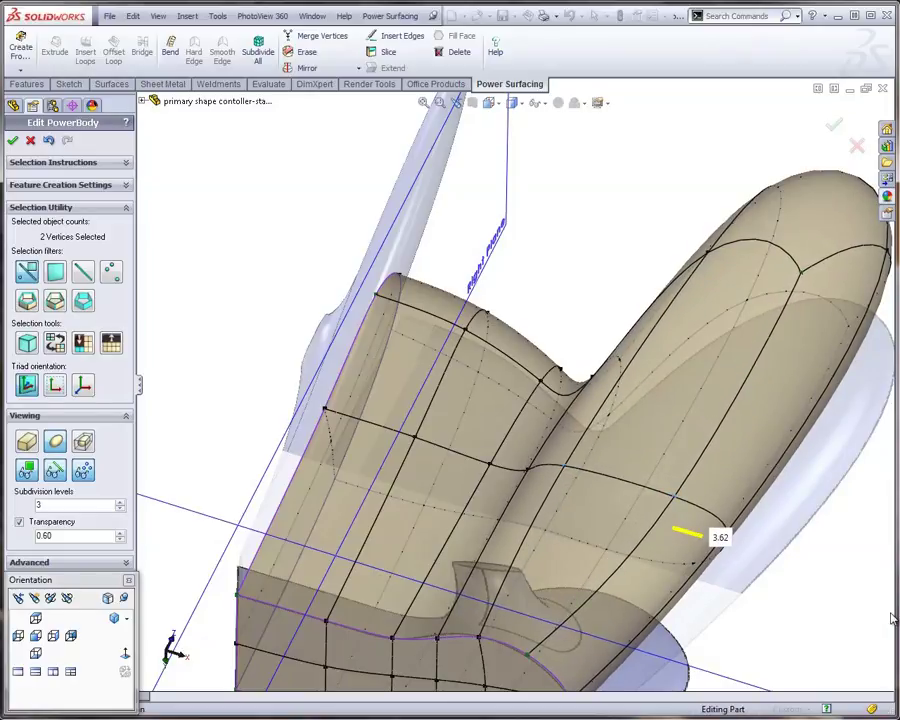
pyautogui.moveTo(727, 505); pyautogui.dragTo(614, 463, button='middle')
pyautogui.scroll(-3, 616, 466)
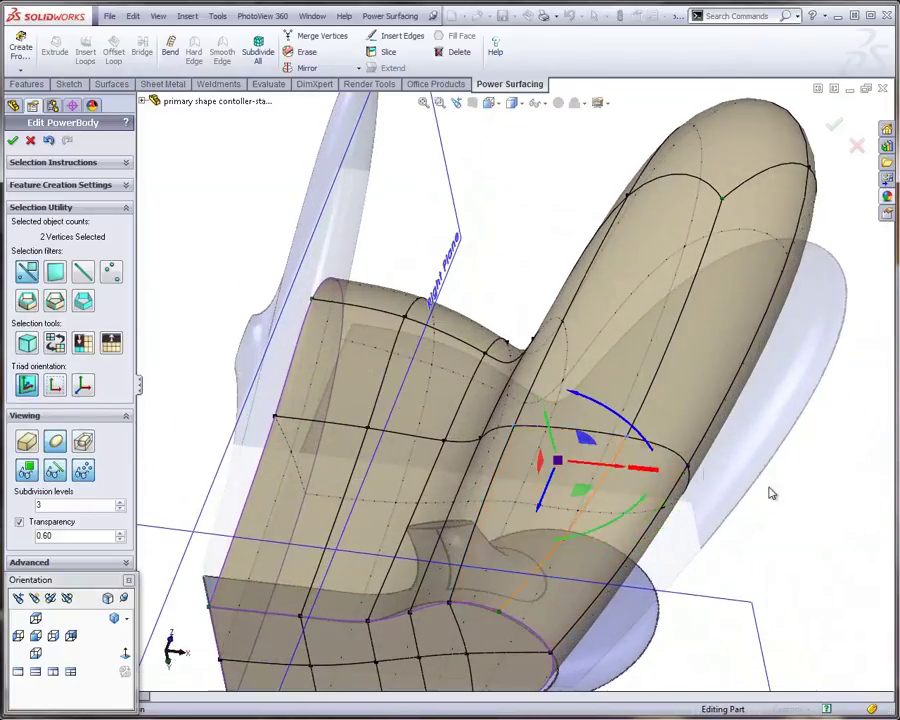
pyautogui.click(793, 496)
# Select the ring of eight edges across the handle and insert one loop along it with Preserve Shape enabled.
pyautogui.doubleClick(570, 436)
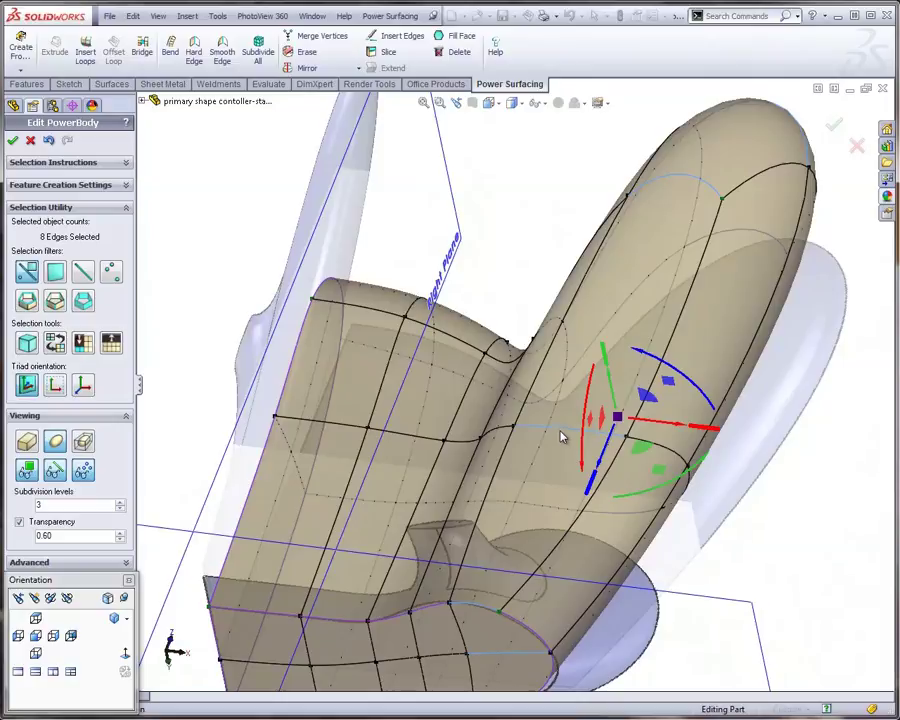
pyautogui.press('s')
pyautogui.click(572, 513)
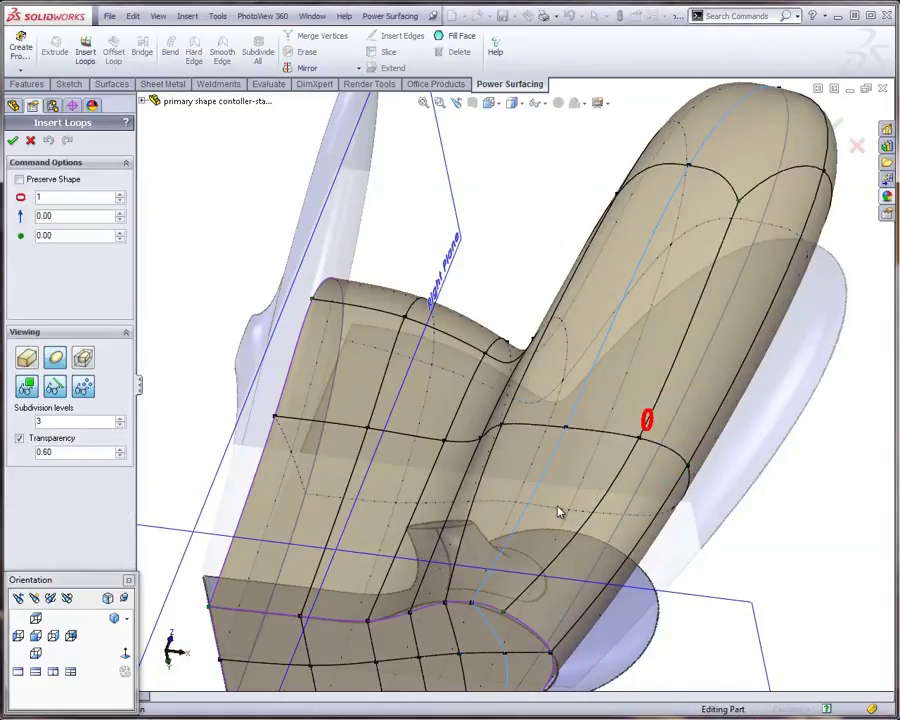
pyautogui.click(19, 180)
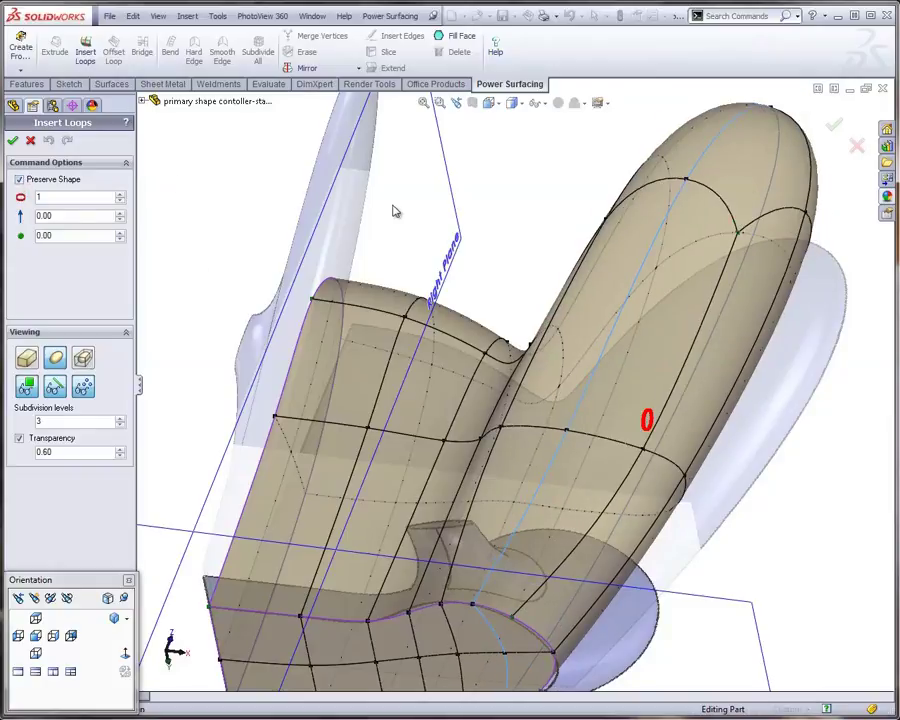
pyautogui.click(13, 141)
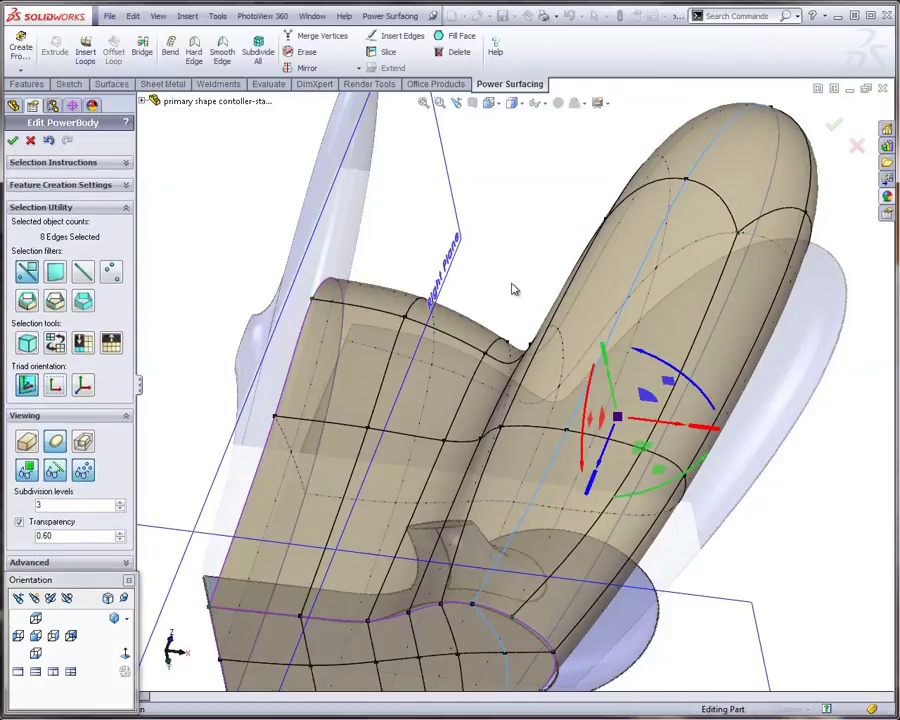
pyautogui.click(817, 463)
# Start the Insert Edges command for the underside where the handle meets the body.
pyautogui.moveTo(669, 421); pyautogui.dragTo(640, 430, button='middle')
pyautogui.moveTo(593, 458); pyautogui.dragTo(621, 454, button='middle')
pyautogui.scroll(-2, 621, 454)
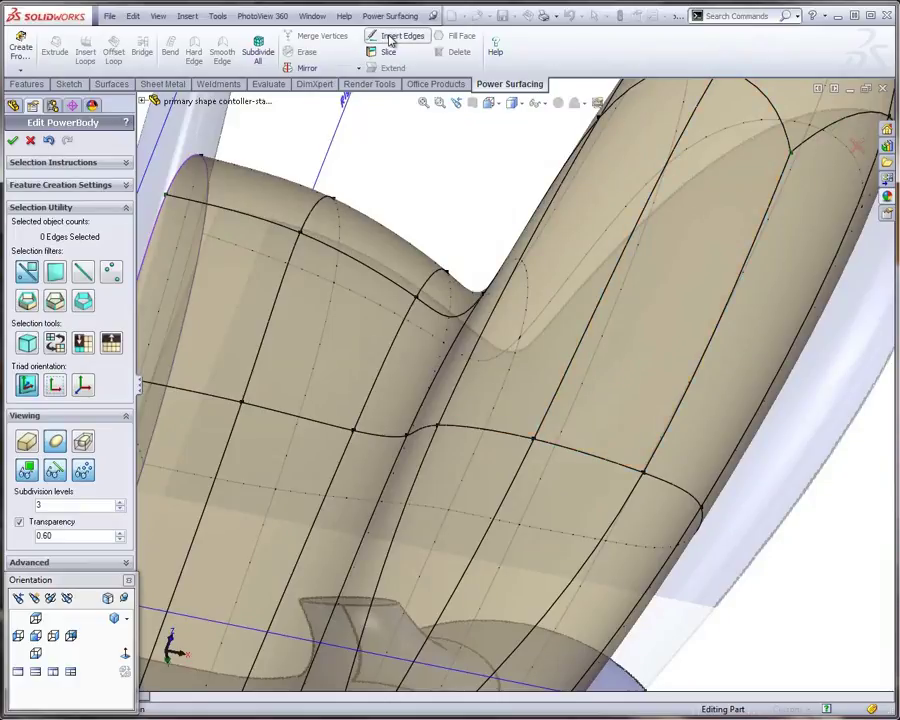
pyautogui.click(391, 37)
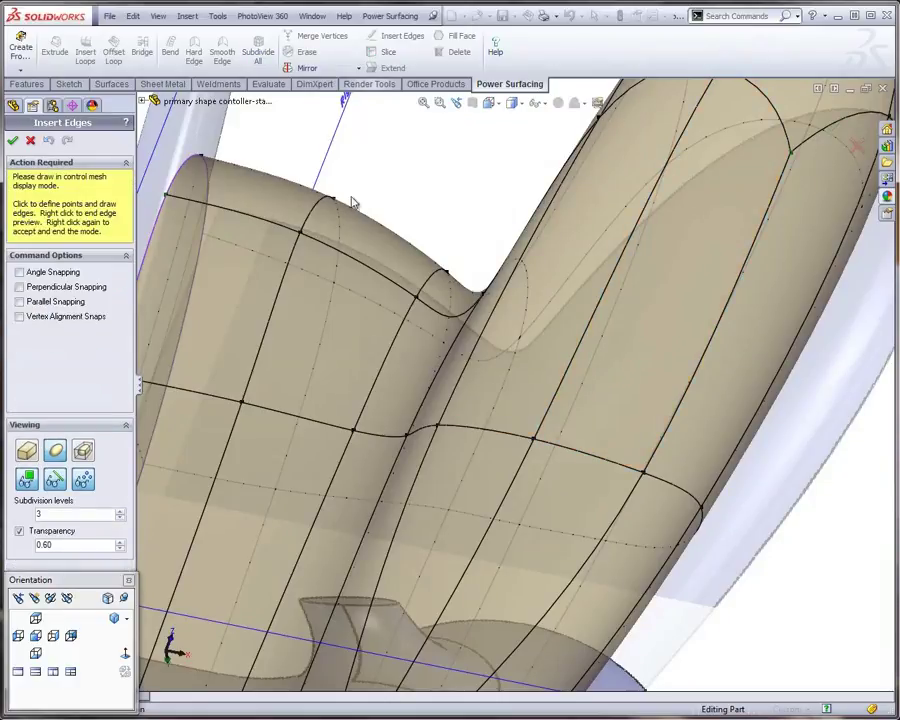
# Draw inserted edges as a closed diamond around the control-mesh vertex on the handle's underside and accept them.
pyautogui.click(574, 356)
pyautogui.click(486, 436)
pyautogui.rightClick(490, 458)
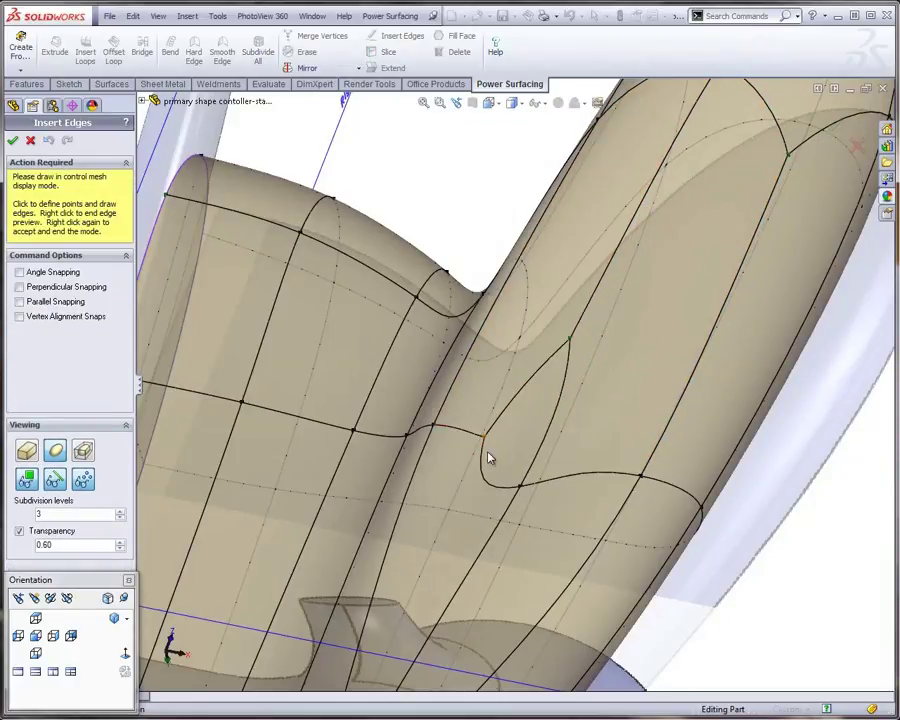
pyautogui.click(493, 539)
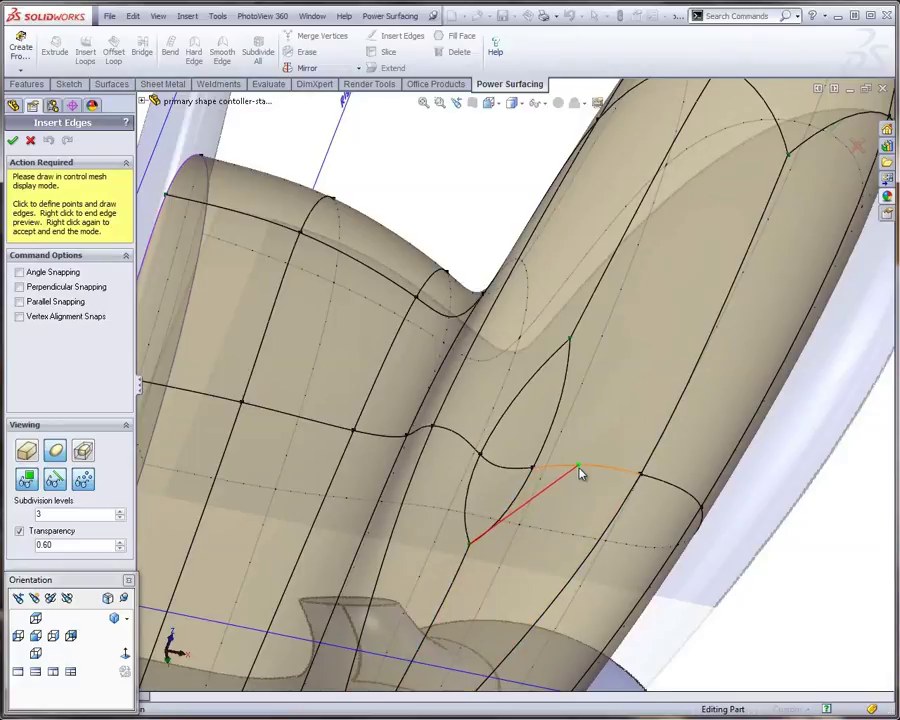
pyautogui.click(579, 468)
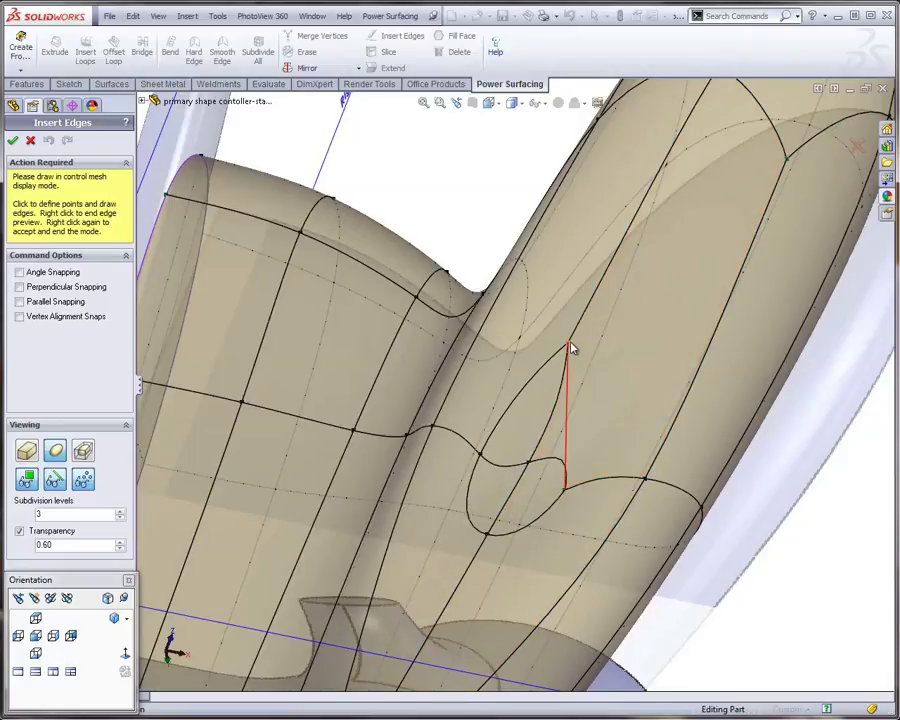
pyautogui.click(571, 346)
pyautogui.moveTo(468, 496); pyautogui.dragTo(280, 287, button='middle')
pyautogui.click(14, 141)
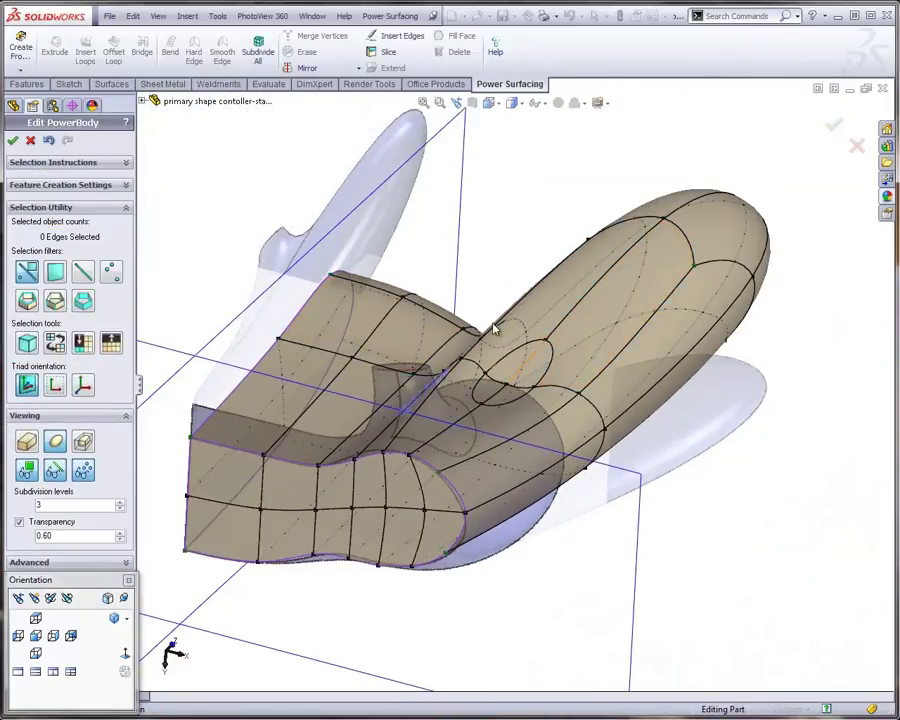
# Select the four faces inside the new edge loop and pull them outward from the handle's underside along their normal.
pyautogui.moveTo(493, 328); pyautogui.dragTo(476, 374, button='middle')
pyautogui.scroll(3, 390, 383)
pyautogui.click(464, 367)
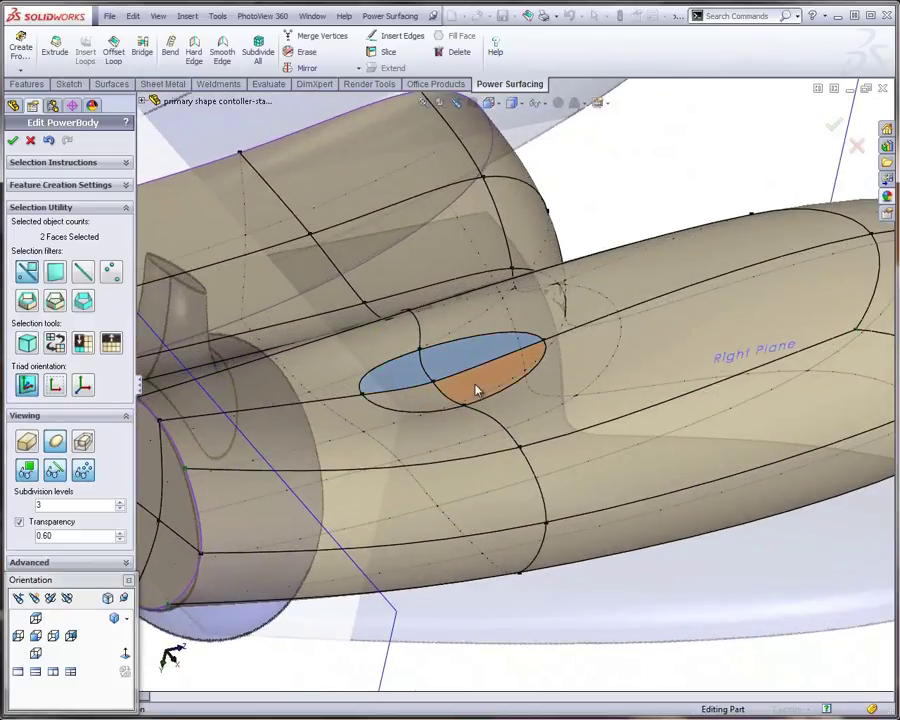
pyautogui.click(476, 386)
pyautogui.click(412, 404)
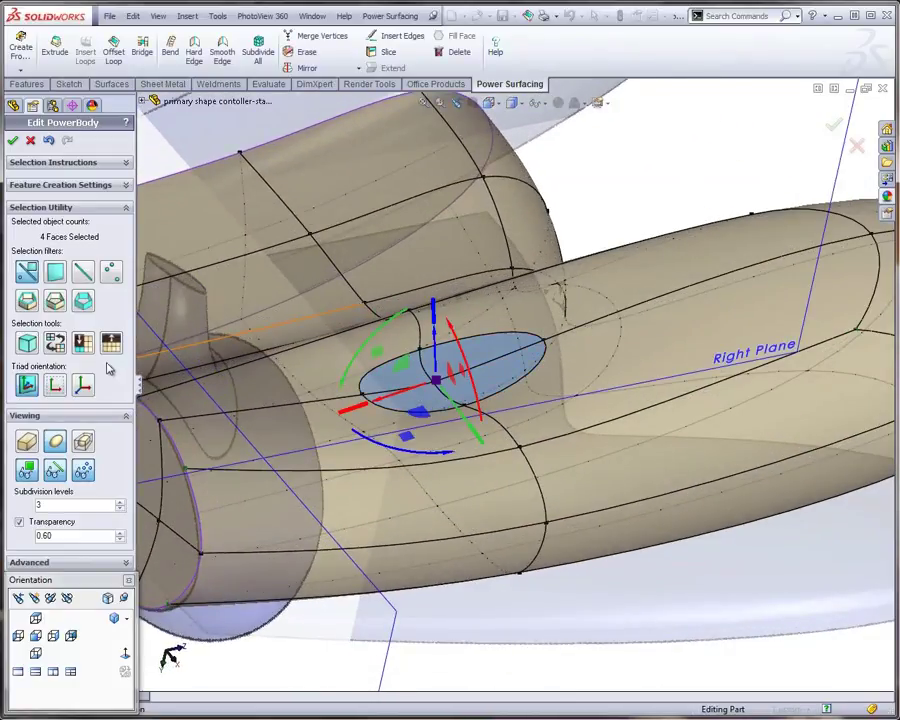
pyautogui.click(83, 385)
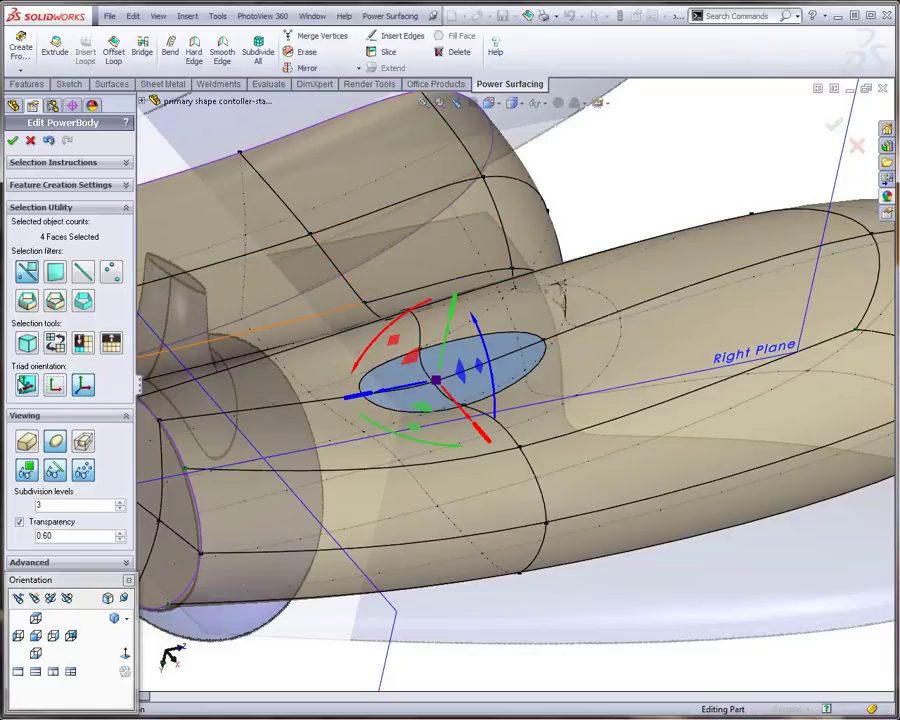
pyautogui.click(27, 386)
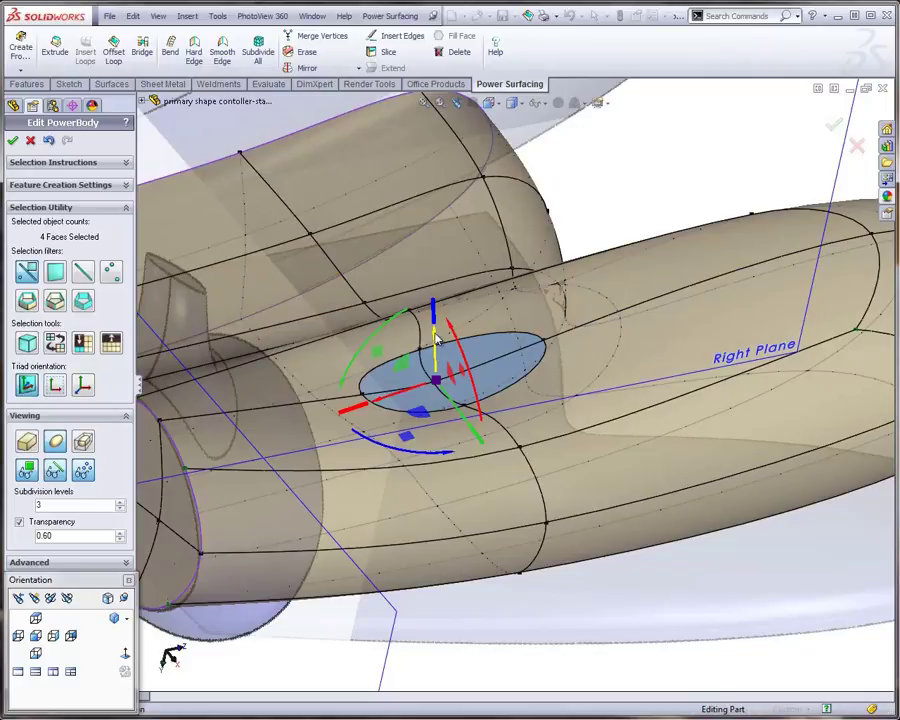
pyautogui.moveTo(436, 340); pyautogui.dragTo(431, 180)
# In the right view, pull the four faces back about 0.24" toward the tip of the reference outline.
pyautogui.click(53, 636)
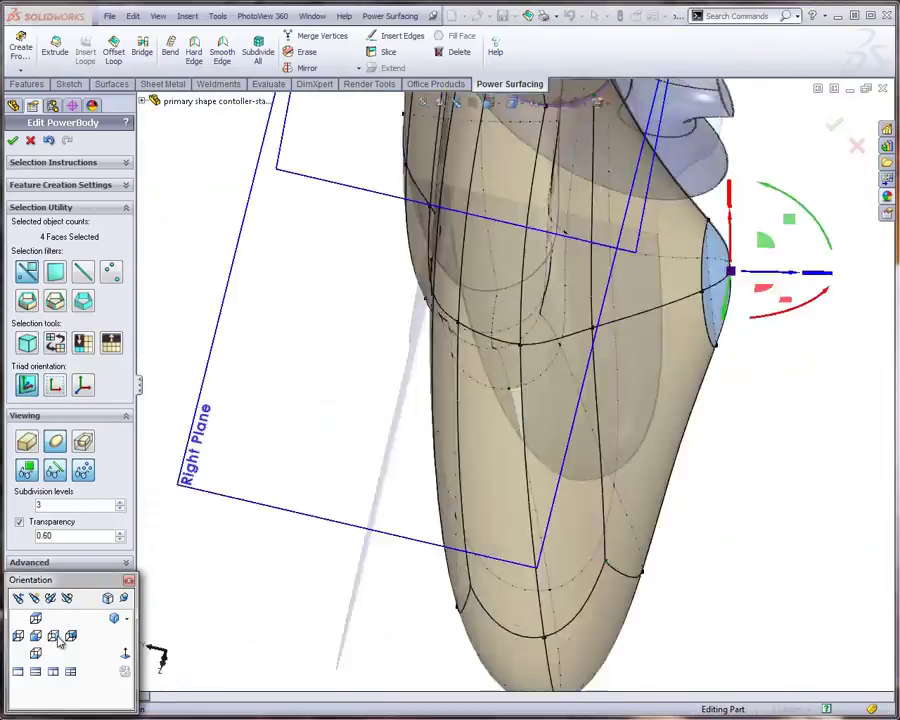
pyautogui.scroll(-4, 536, 462)
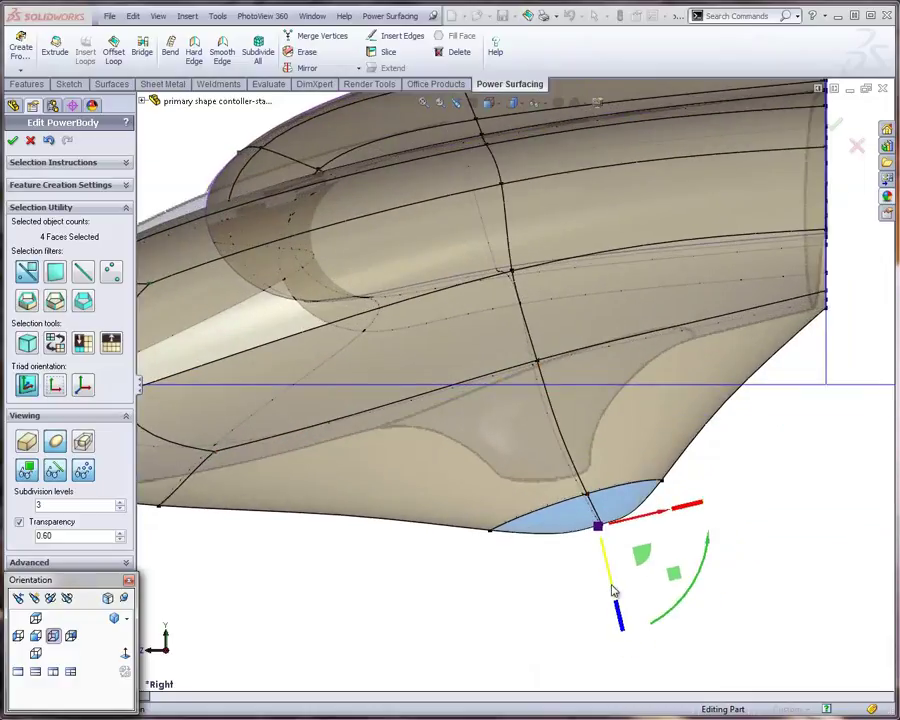
pyautogui.moveTo(614, 591); pyautogui.dragTo(587, 543)
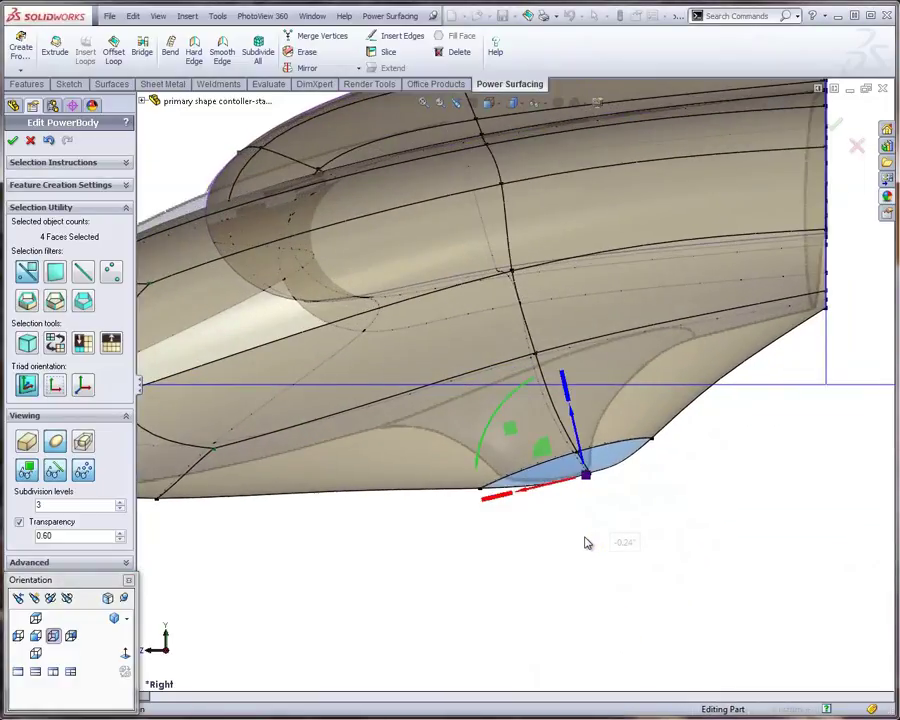
# Apply a hard edge to the boundary of the four selected end faces.
pyautogui.moveTo(609, 549); pyautogui.dragTo(758, 70, button='middle')
pyautogui.keyDown('ctrl'); pyautogui.moveTo(653, 197); pyautogui.dragTo(763, 360, button='middle'); pyautogui.keyUp('ctrl')
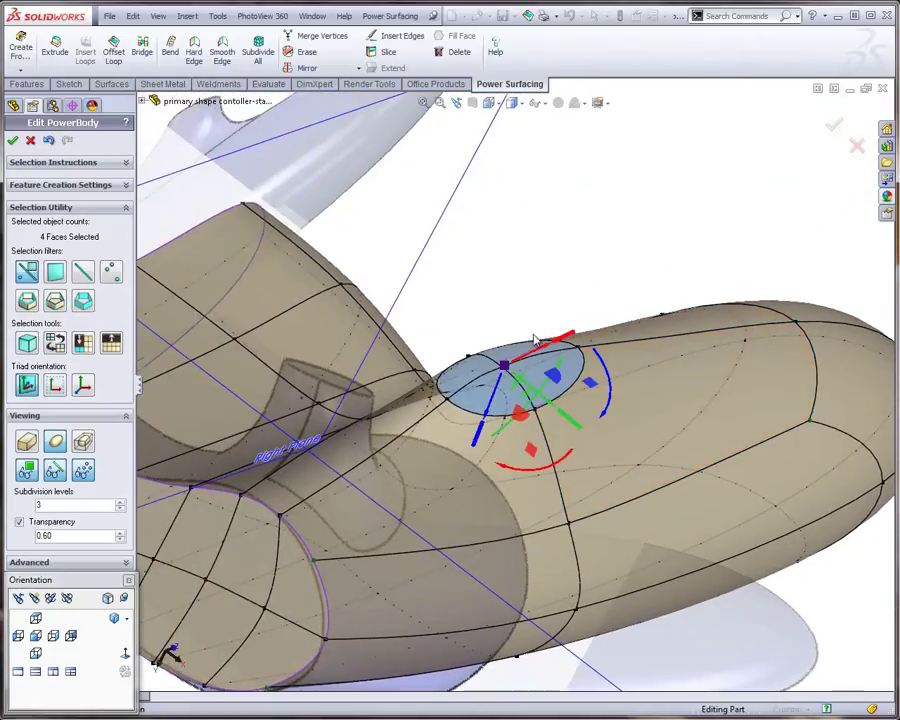
pyautogui.scroll(-3, 535, 340)
pyautogui.press('s')
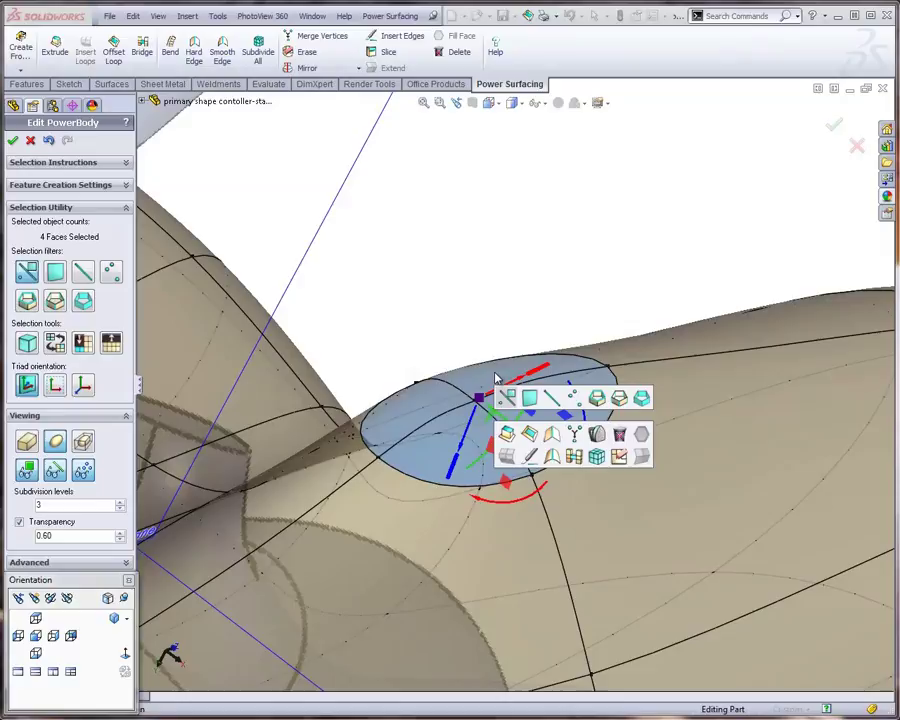
pyautogui.click(552, 433)
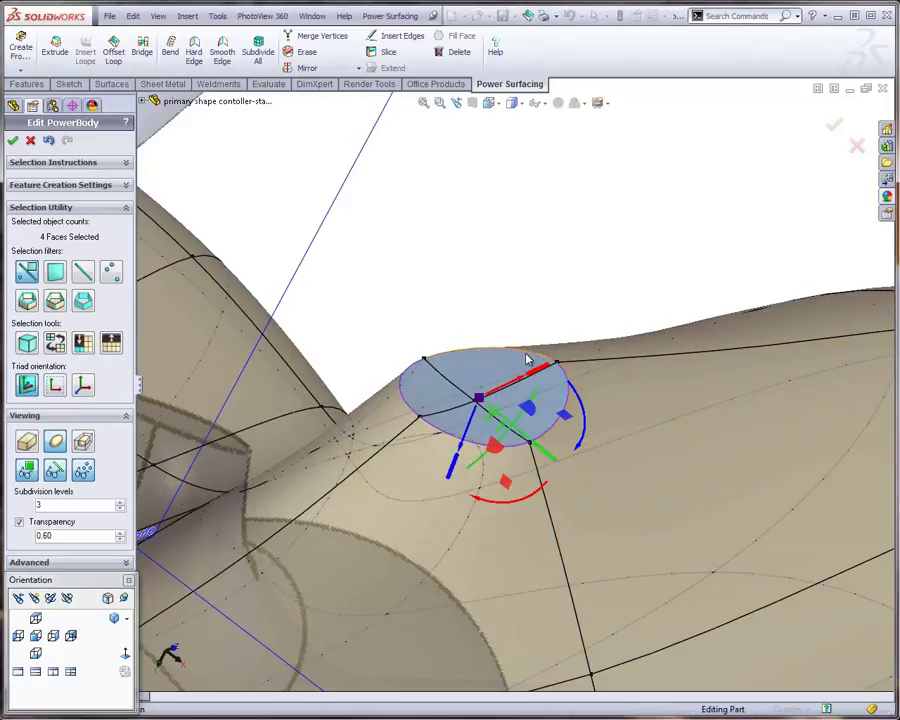
# Flatten the four selected end faces onto a single plane.
pyautogui.moveTo(528, 360); pyautogui.dragTo(535, 397, button='middle')
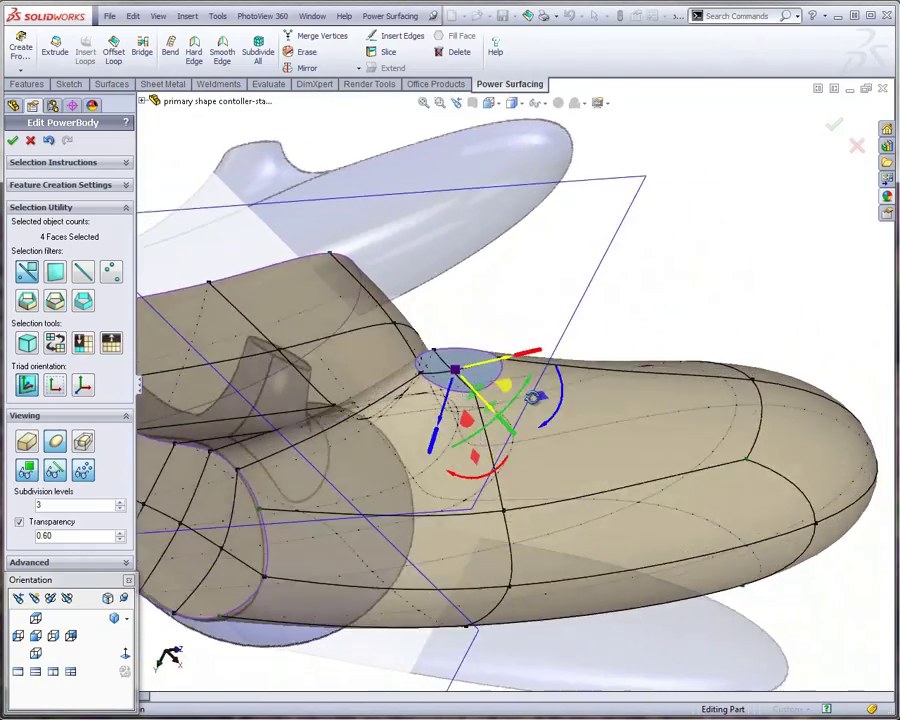
pyautogui.scroll(-3, 497, 381)
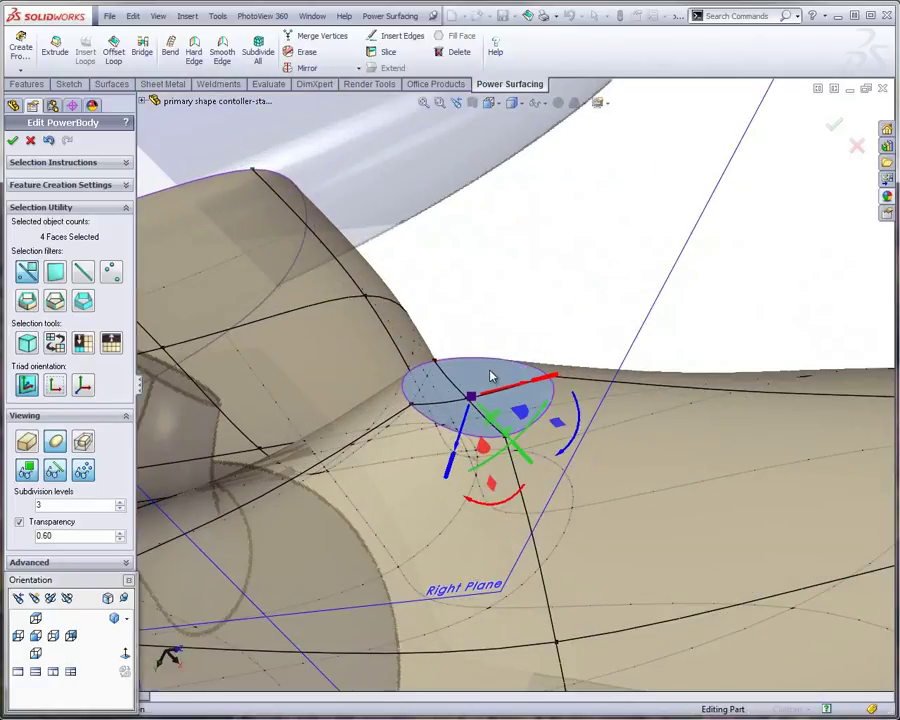
pyautogui.press('s')
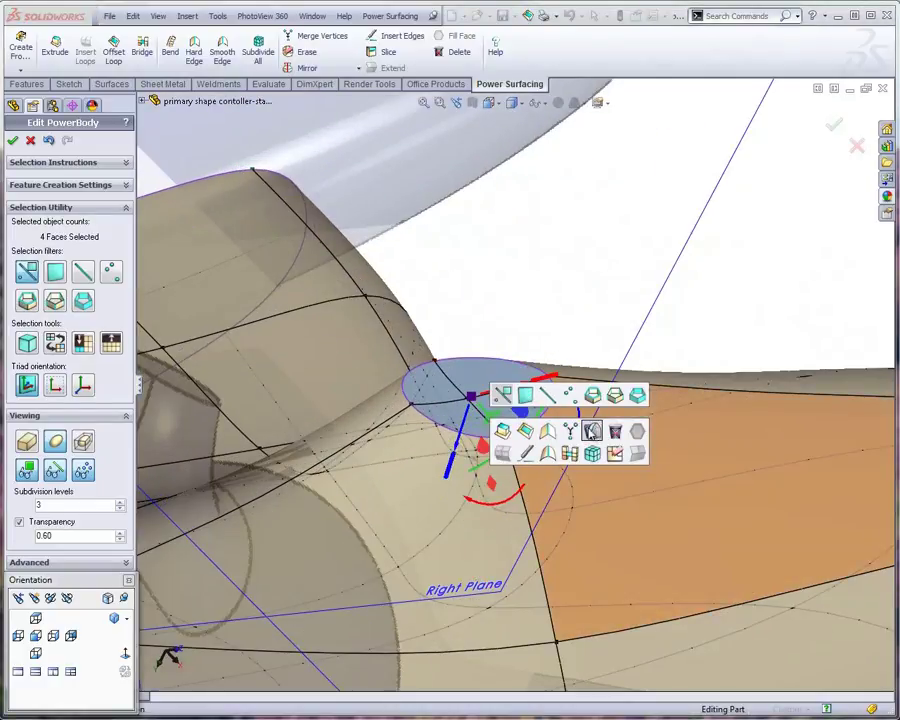
pyautogui.click(592, 432)
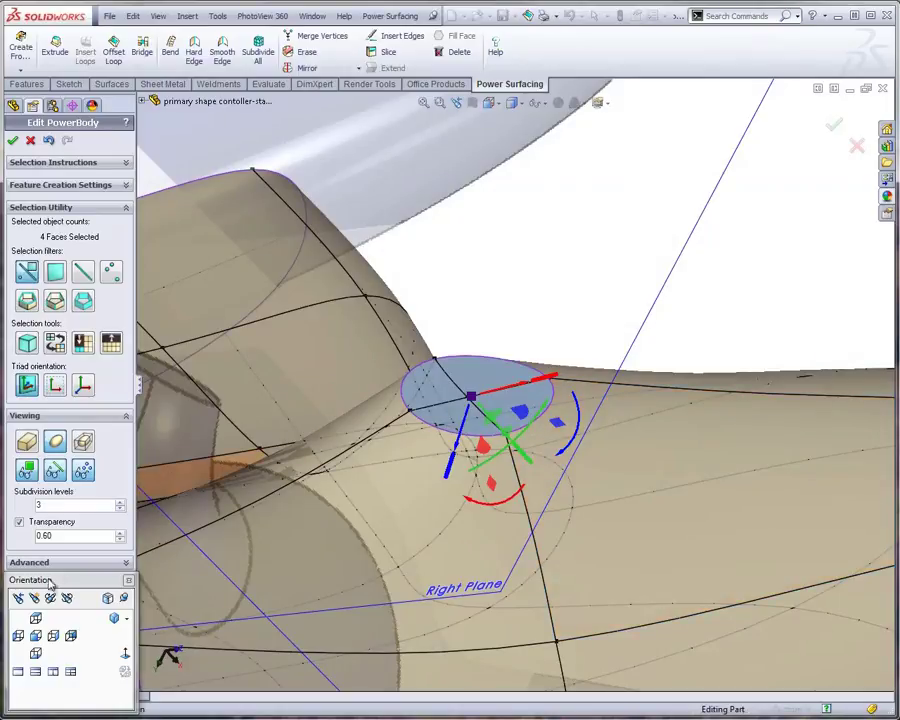
# Rotate, shift and resize the flat end faces in the right view to match the reference outline's tip, and clear the selection.
pyautogui.click(53, 634)
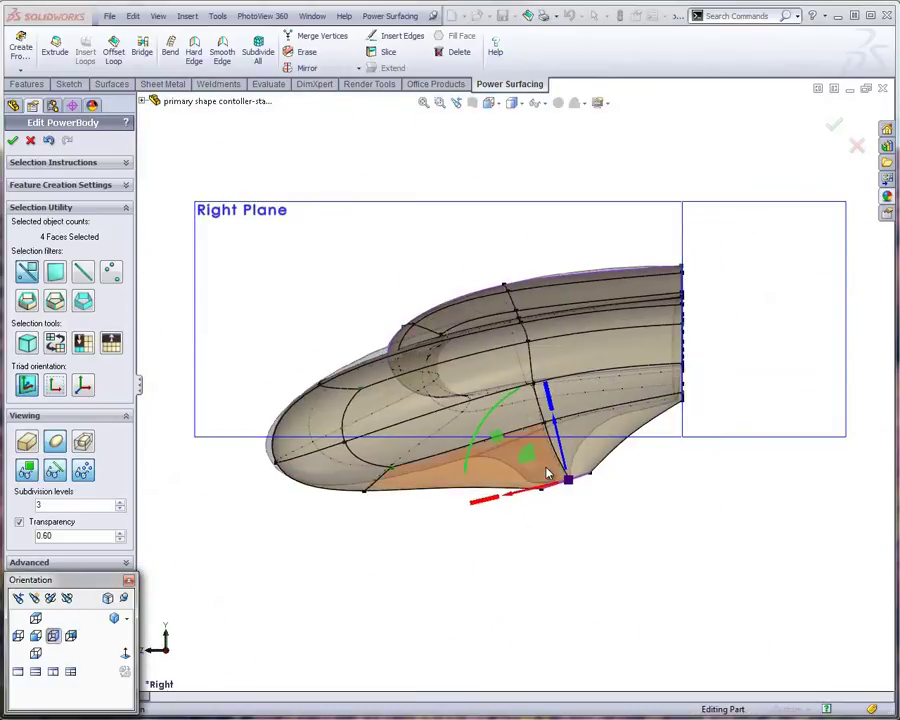
pyautogui.scroll(-3, 563, 462)
pyautogui.scroll(-2, 563, 462)
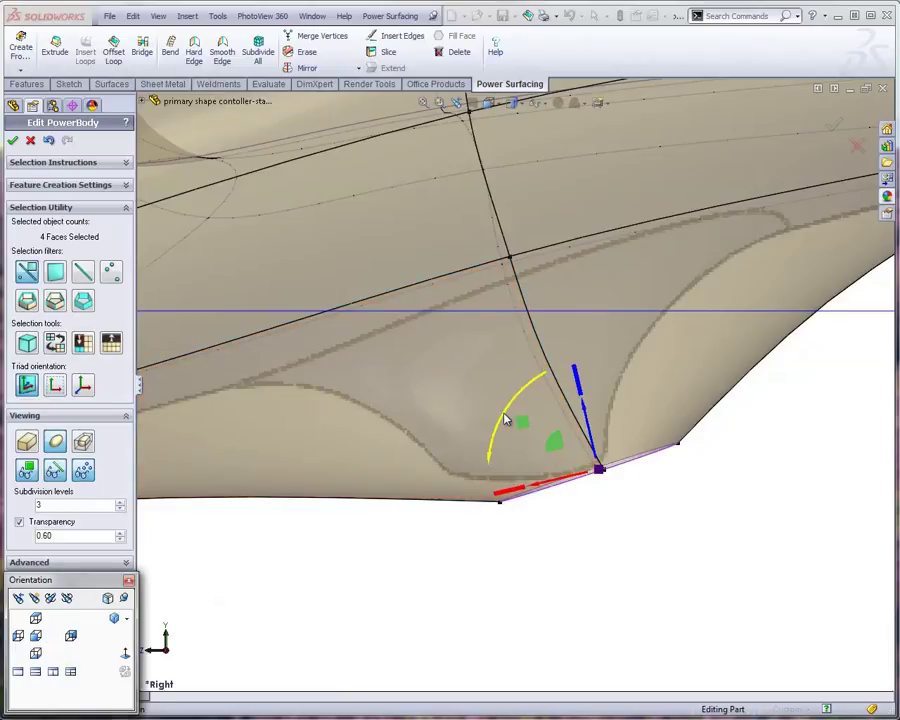
pyautogui.moveTo(505, 420); pyautogui.dragTo(519, 399)
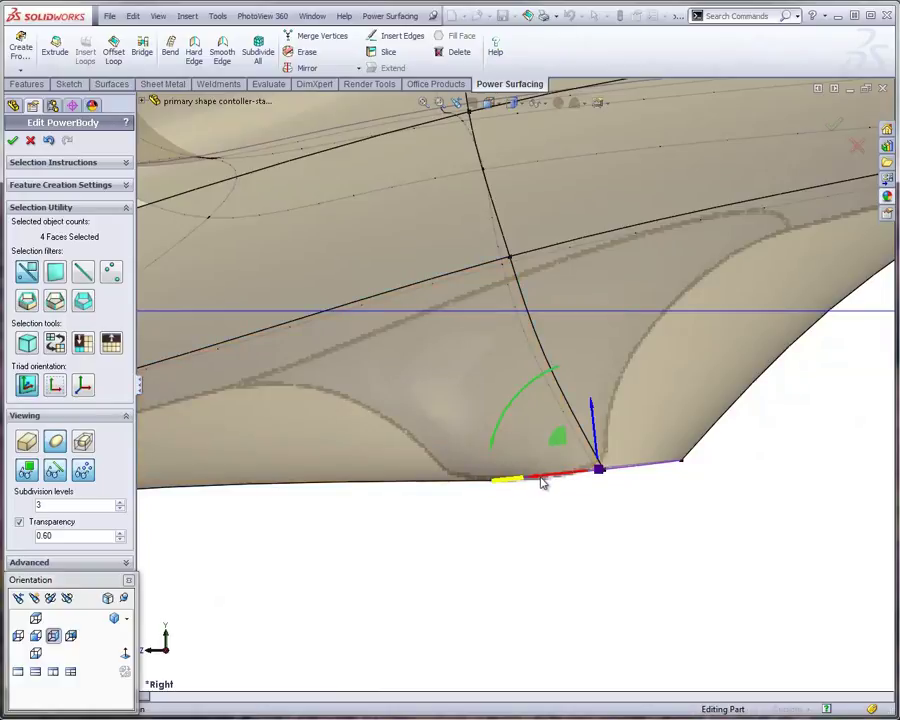
pyautogui.moveTo(501, 482); pyautogui.dragTo(451, 487)
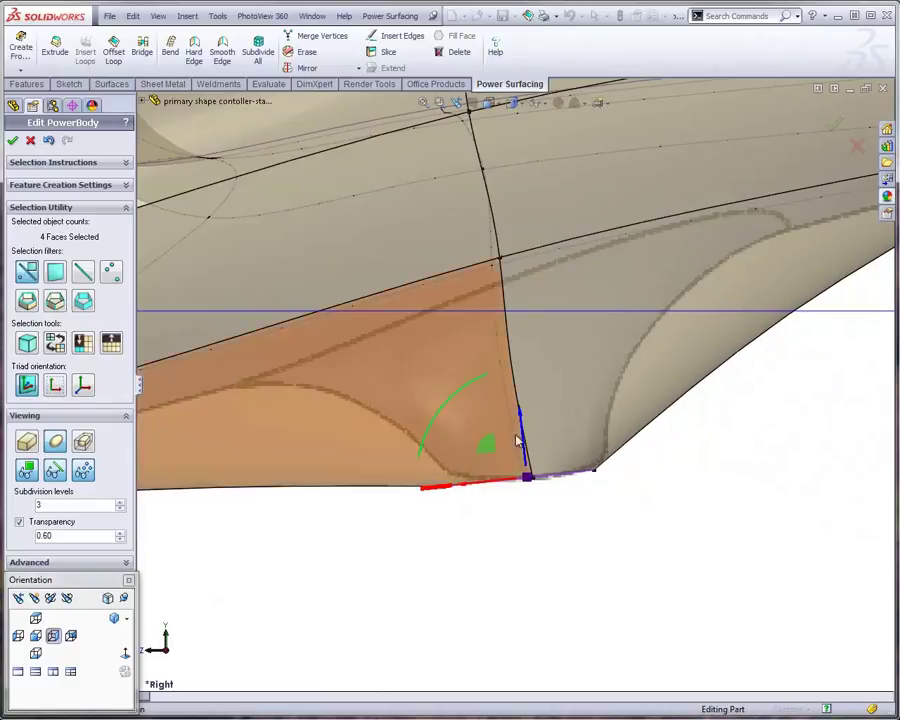
pyautogui.scroll(4, 536, 492)
pyautogui.moveTo(536, 494); pyautogui.dragTo(483, 475, button='middle')
pyautogui.scroll(-4, 530, 450)
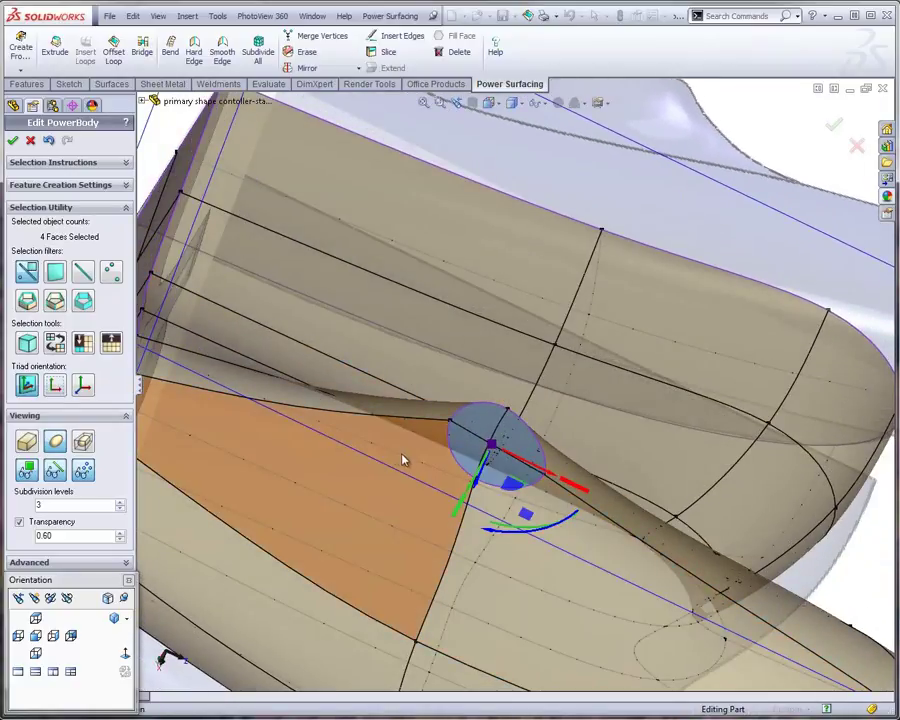
pyautogui.moveTo(402, 460); pyautogui.dragTo(240, 232, button='middle')
pyautogui.click(240, 232)
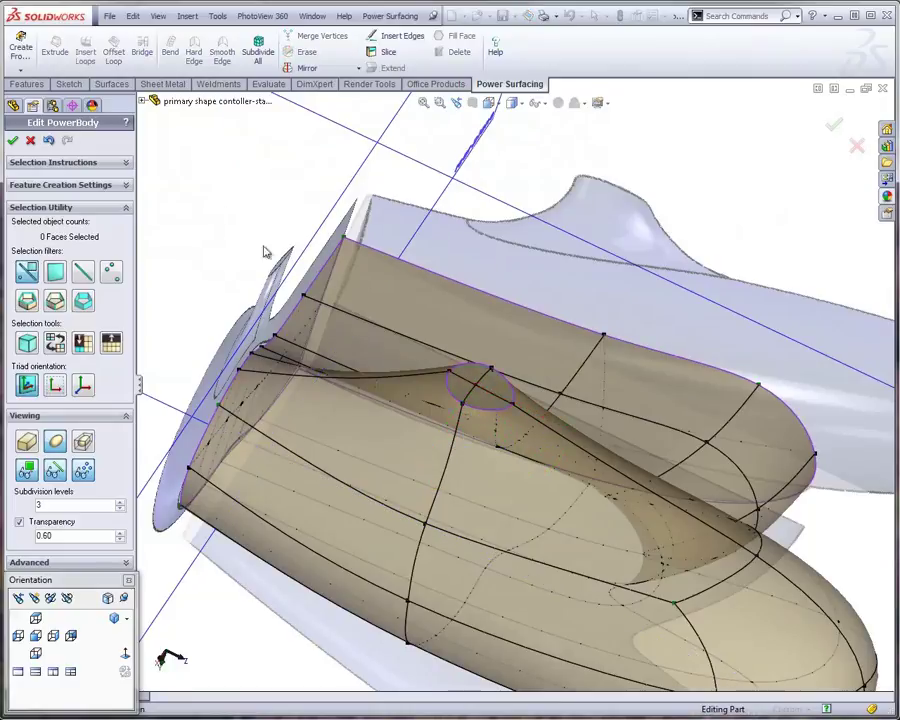
# Insert one edge loop across the four edges joining the flat end to the body, with Preserve Shape turned off.
pyautogui.click(447, 465)
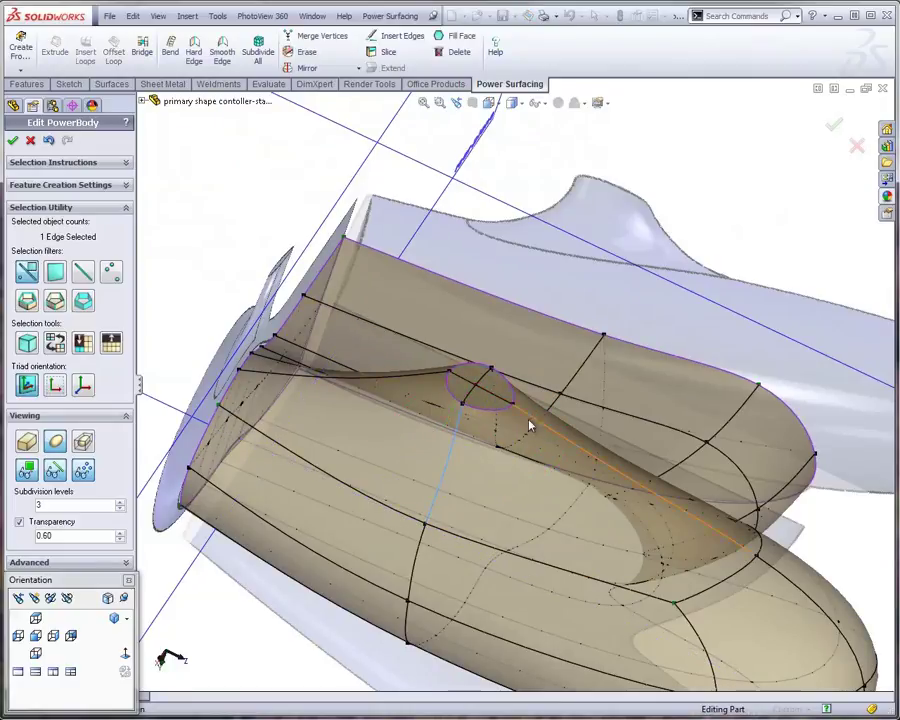
pyautogui.moveTo(424, 388); pyautogui.dragTo(466, 511, button='middle')
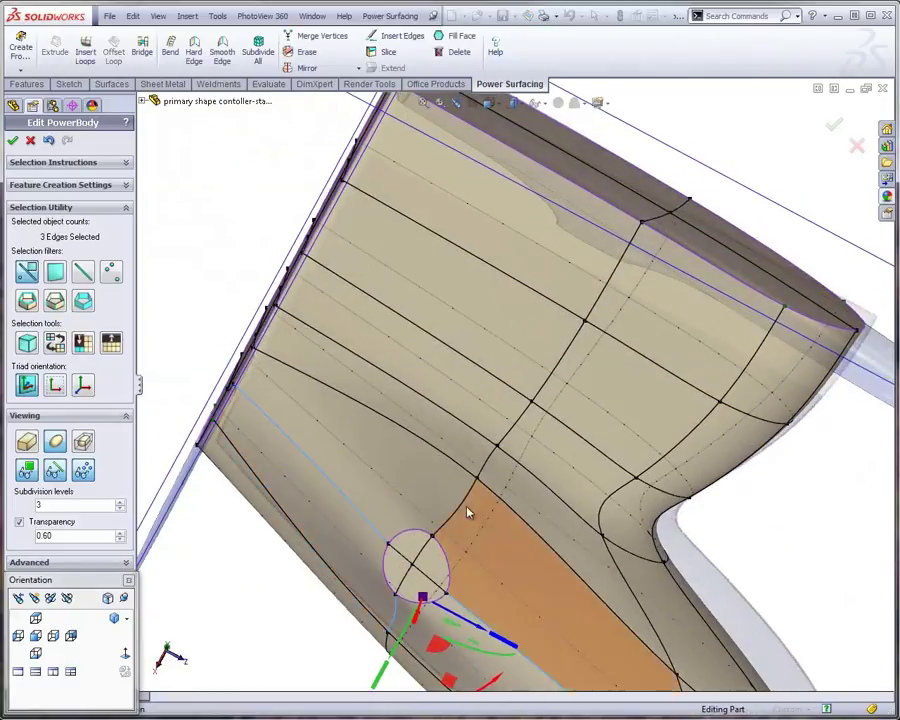
pyautogui.click(459, 515)
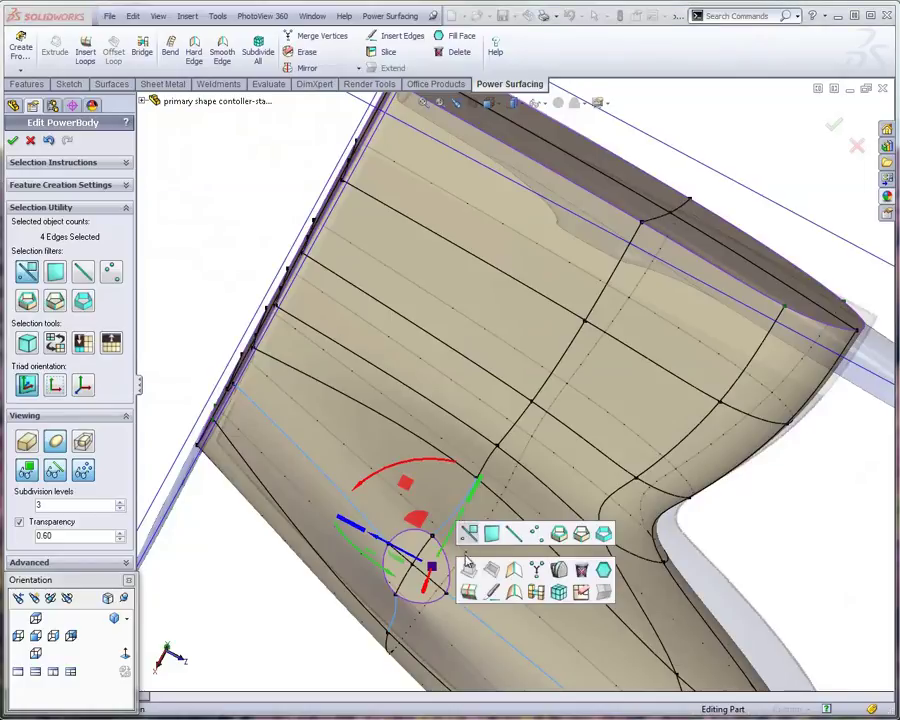
pyautogui.click(466, 590)
pyautogui.moveTo(479, 556); pyautogui.dragTo(590, 374, button='middle')
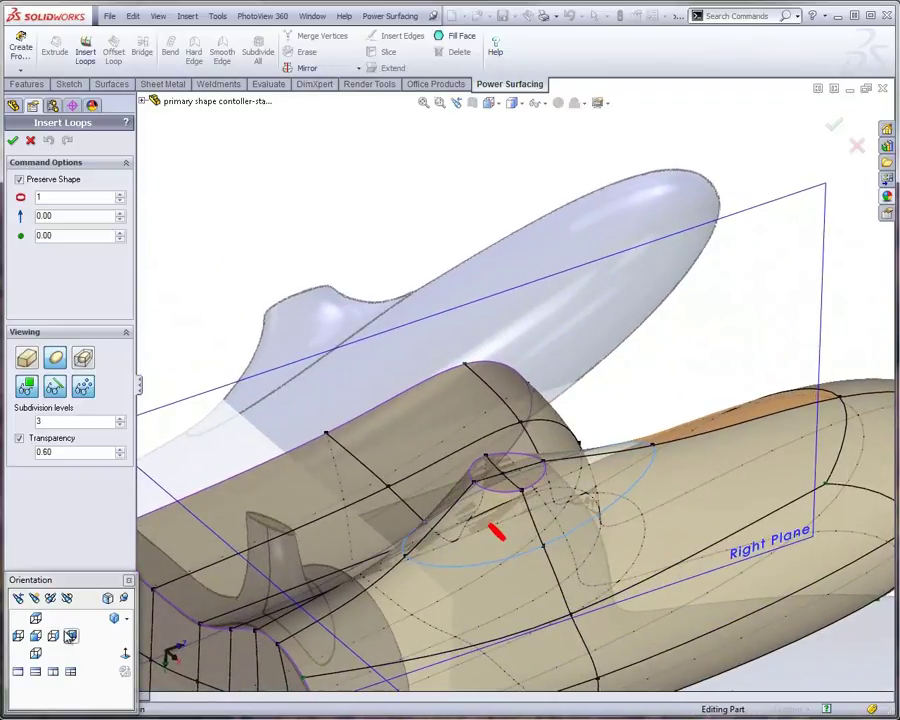
pyautogui.click(68, 636)
pyautogui.scroll(-3, 556, 444)
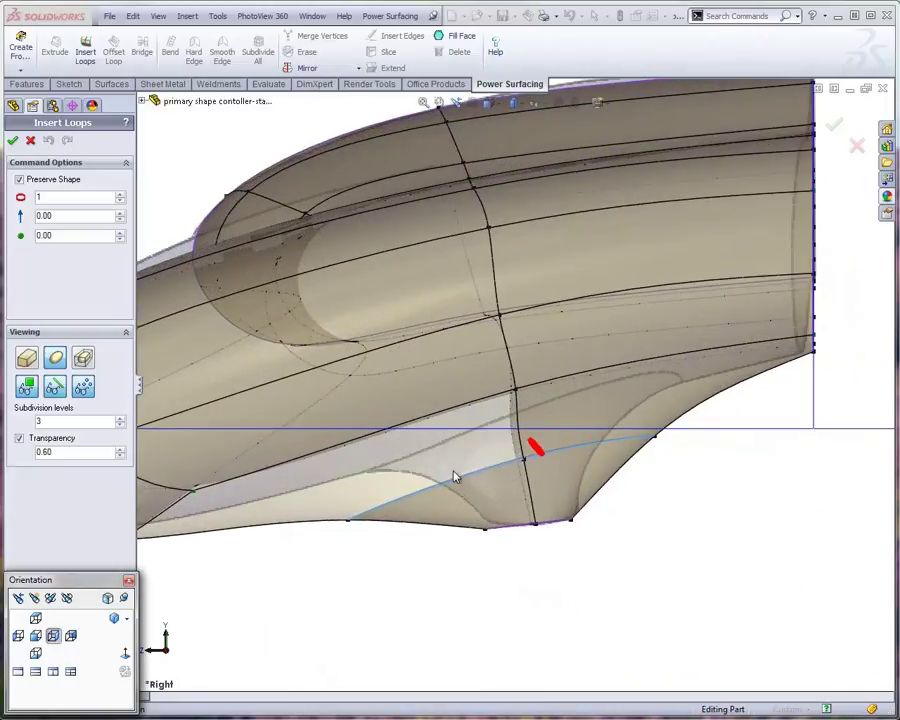
pyautogui.scroll(-2, 455, 478)
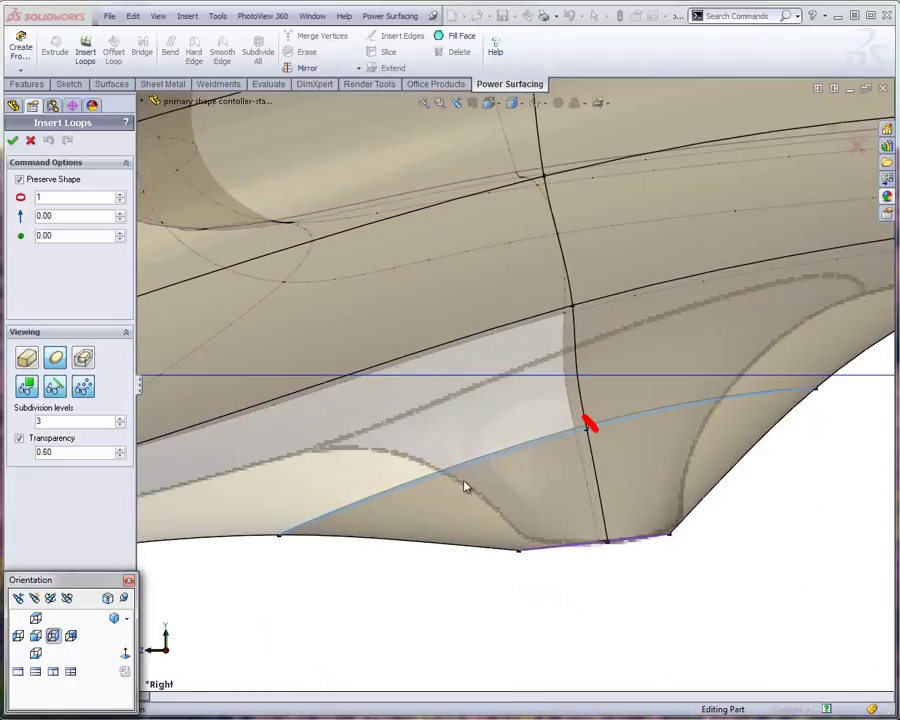
pyautogui.click(19, 180)
pyautogui.click(13, 141)
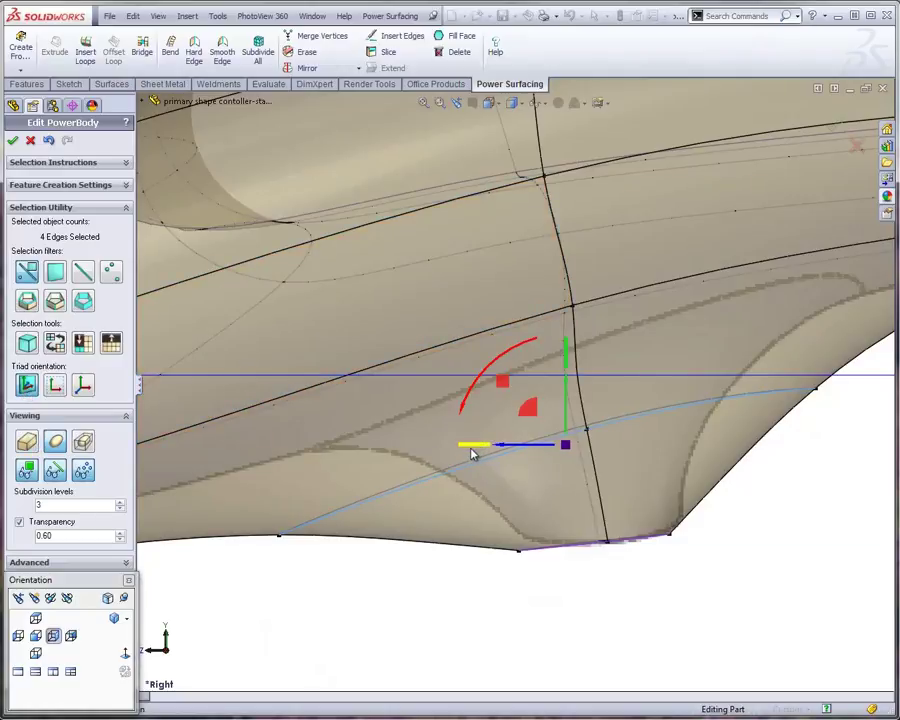
# Narrow the new loop lengthwise and move its vertex nearest the handle tip up onto the reference outline.
pyautogui.moveTo(474, 454); pyautogui.dragTo(519, 450)
pyautogui.click(350, 586)
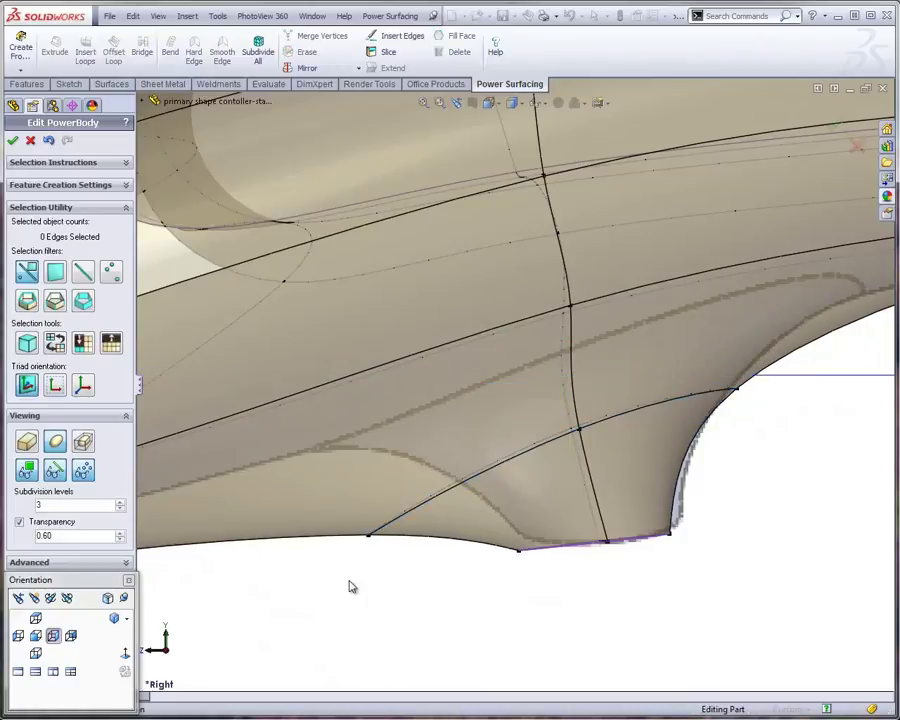
pyautogui.click(369, 535)
pyautogui.moveTo(332, 570); pyautogui.dragTo(296, 390)
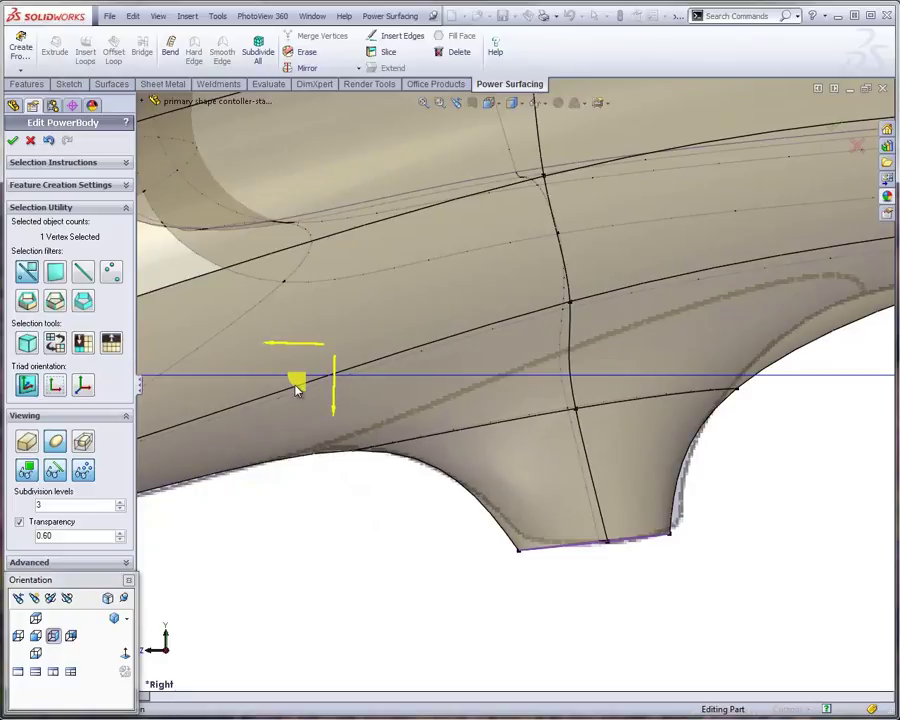
pyautogui.click(562, 595)
# Move the loop vertex on the side opposite the handle tip up and outward onto the reference outline in the right view.
pyautogui.scroll(3, 570, 625)
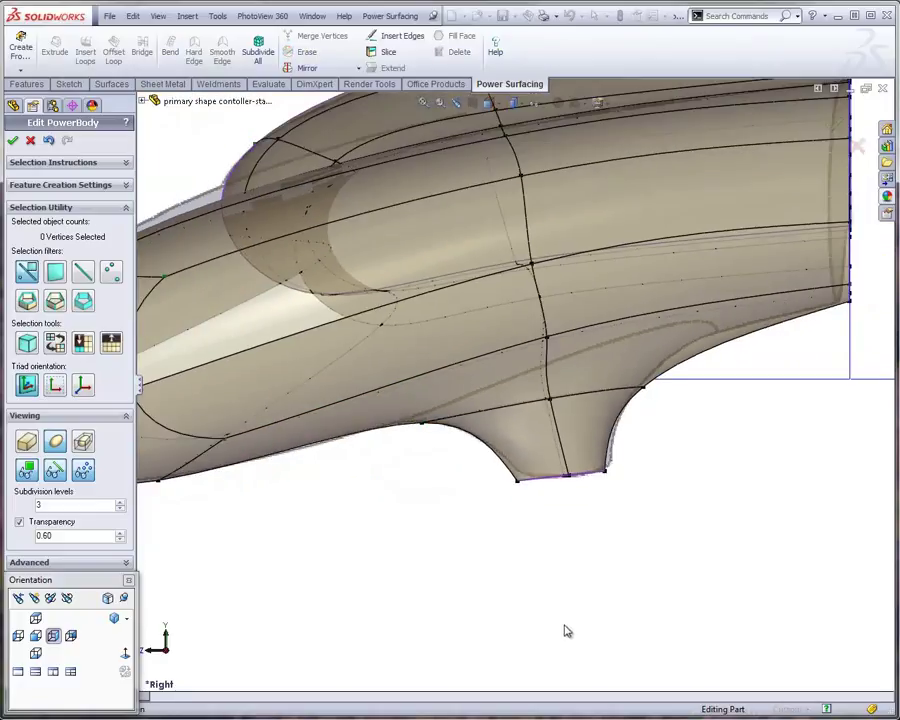
pyautogui.scroll(-3, 650, 362)
pyautogui.click(612, 406)
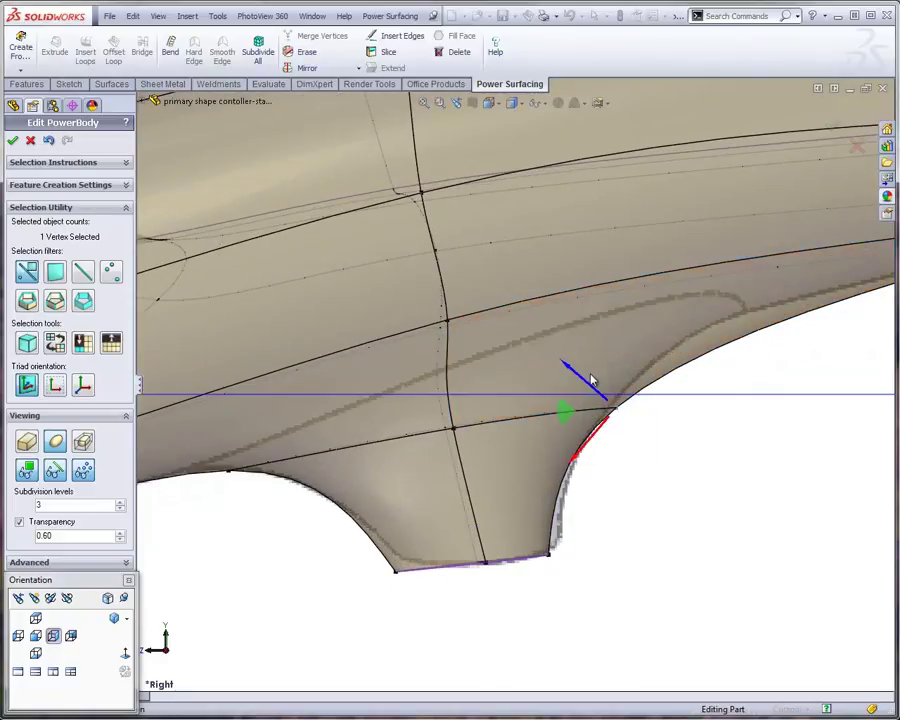
pyautogui.moveTo(562, 405); pyautogui.dragTo(617, 336)
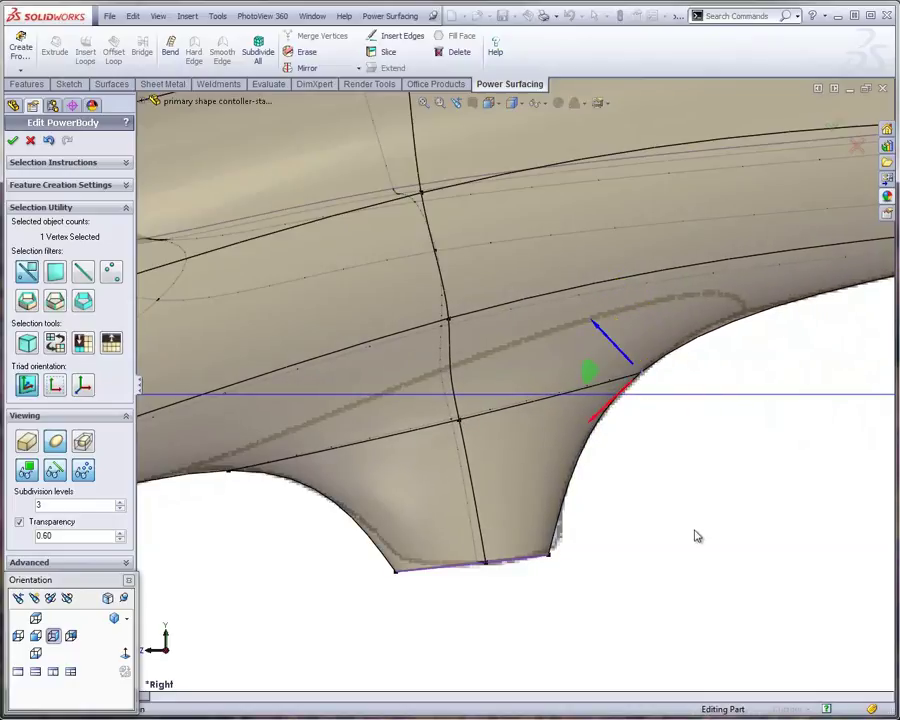
pyautogui.scroll(5, 661, 543)
pyautogui.moveTo(669, 464); pyautogui.dragTo(580, 446, button='middle')
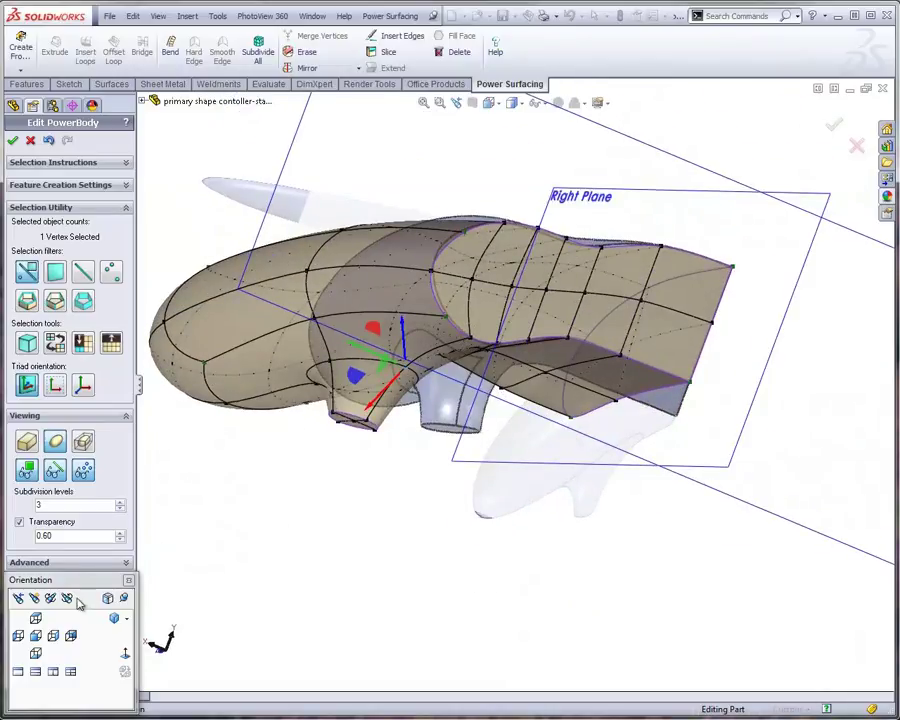
pyautogui.click(71, 636)
pyautogui.scroll(-3, 373, 418)
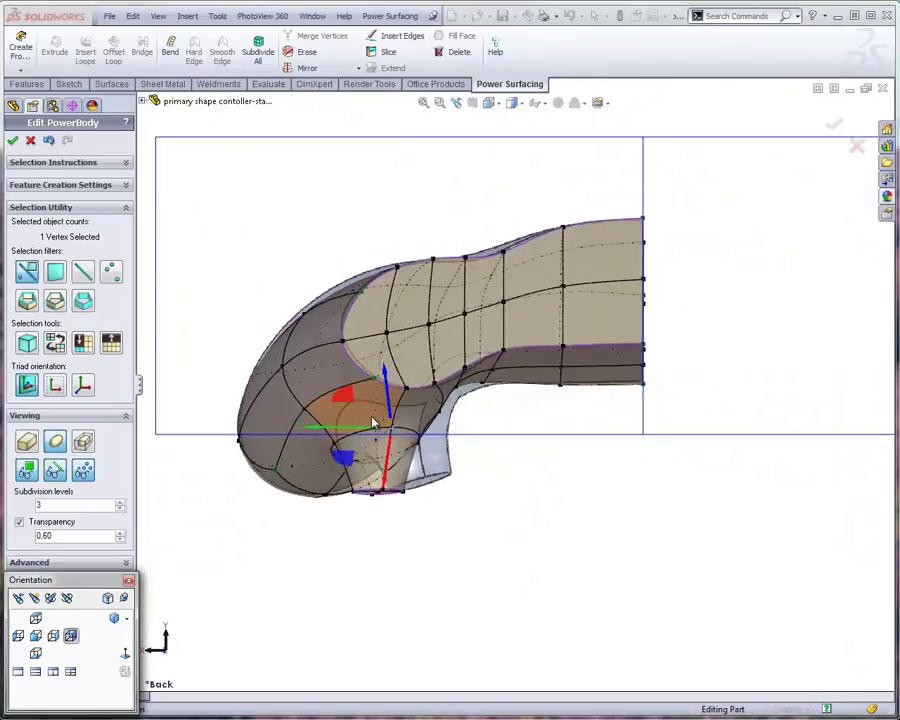
pyautogui.scroll(-1, 420, 440)
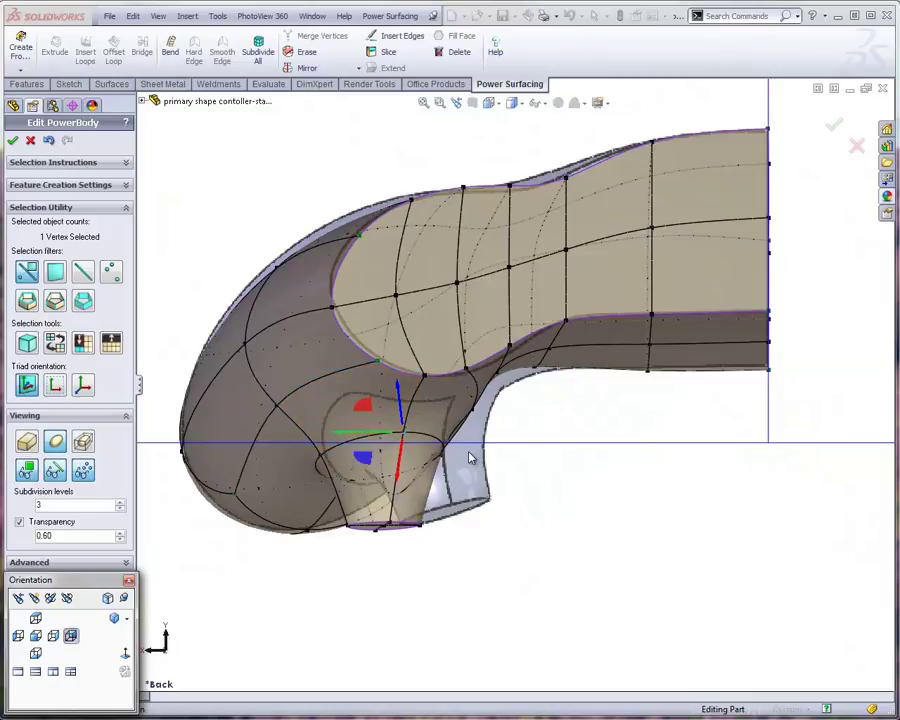
pyautogui.scroll(3, 449, 477)
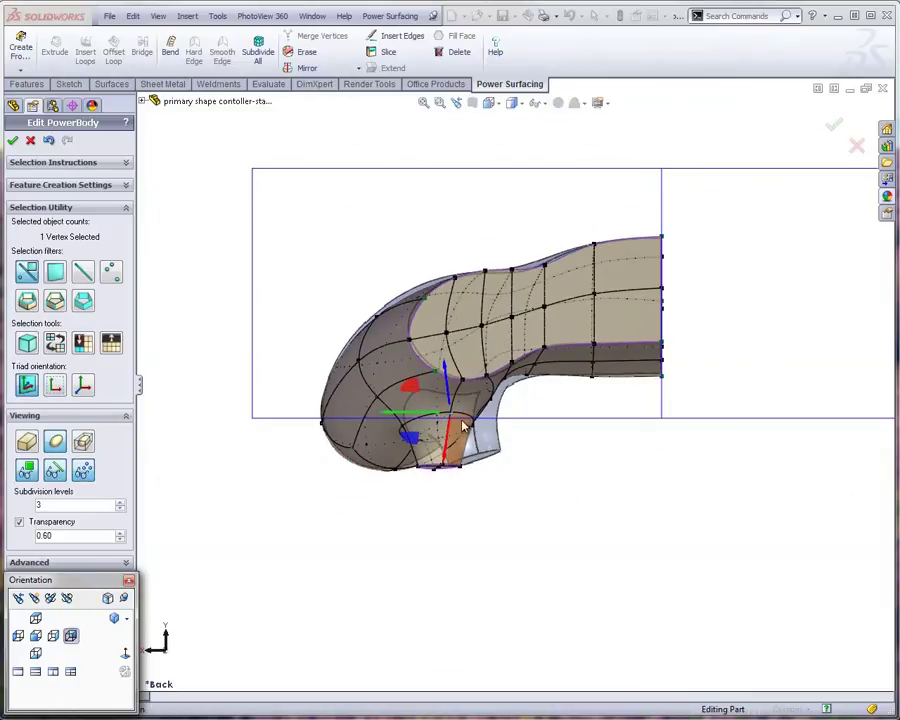
pyautogui.moveTo(463, 427); pyautogui.dragTo(311, 393, button='middle')
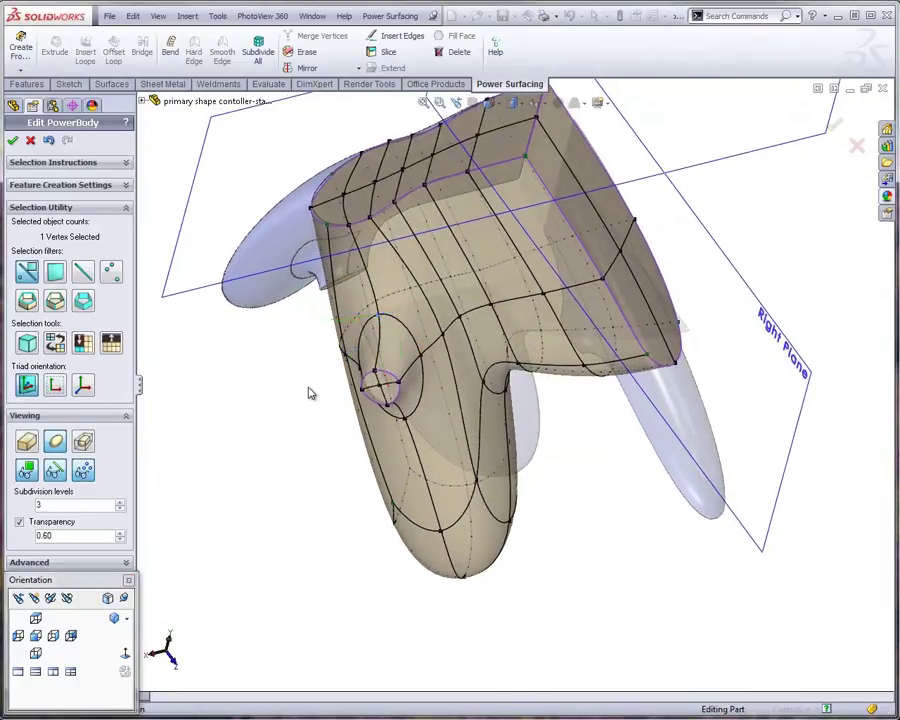
pyautogui.click(370, 348)
pyautogui.keyDown('ctrl'); pyautogui.click(415, 378); pyautogui.keyUp('ctrl')
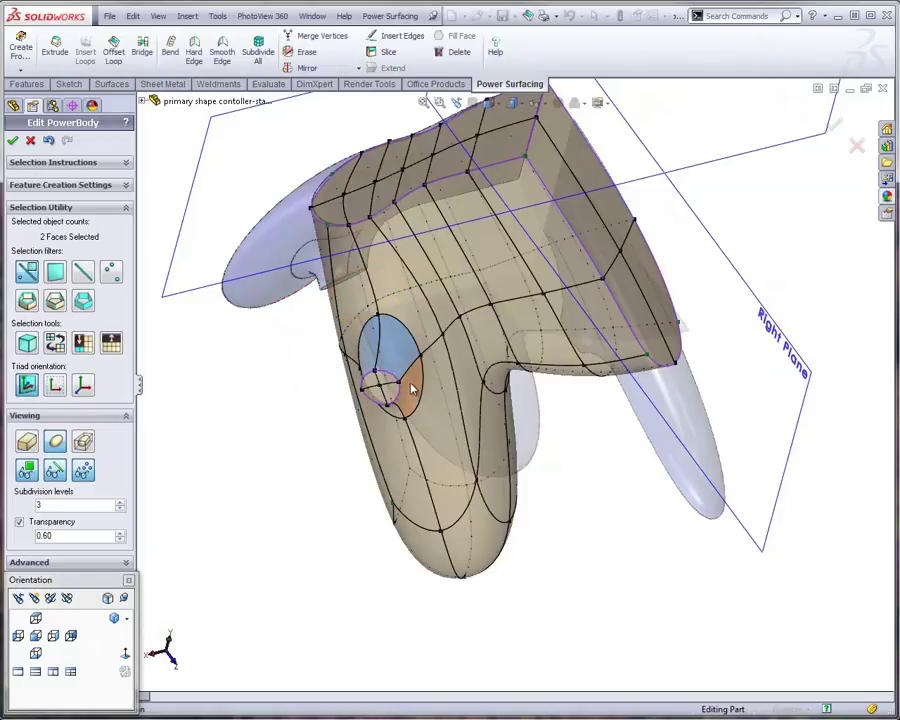
pyautogui.moveTo(410, 390); pyautogui.dragTo(341, 386, button='middle')
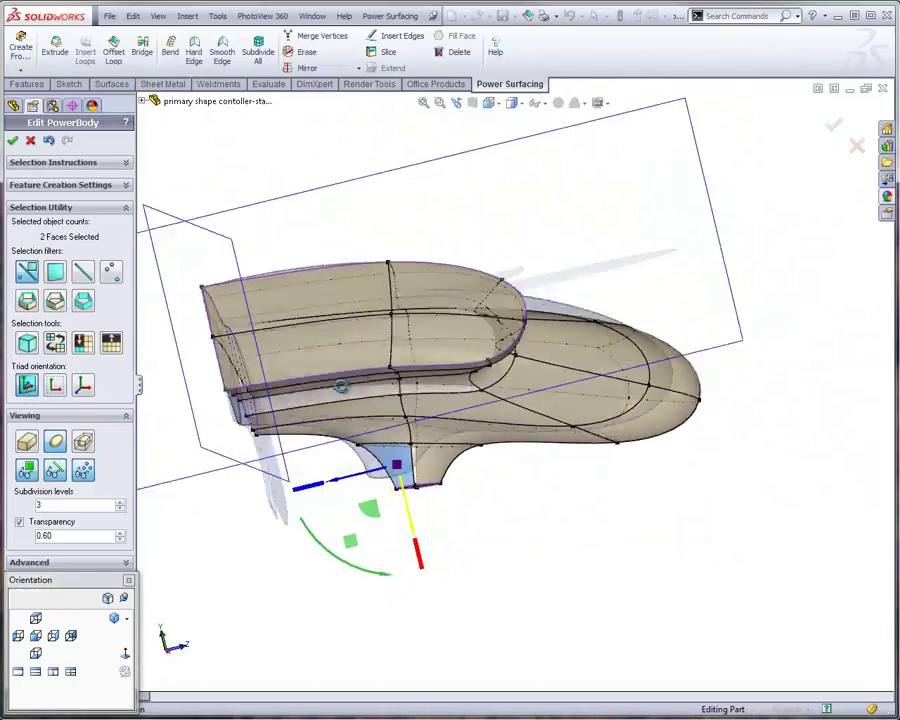
pyautogui.scroll(-6, 341, 386)
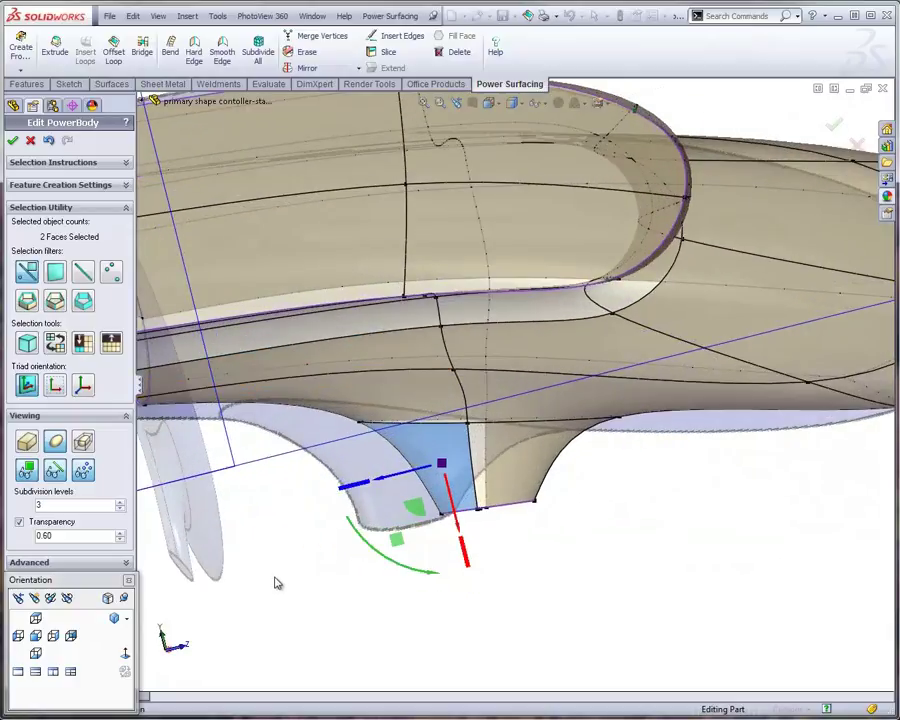
pyautogui.click(322, 575)
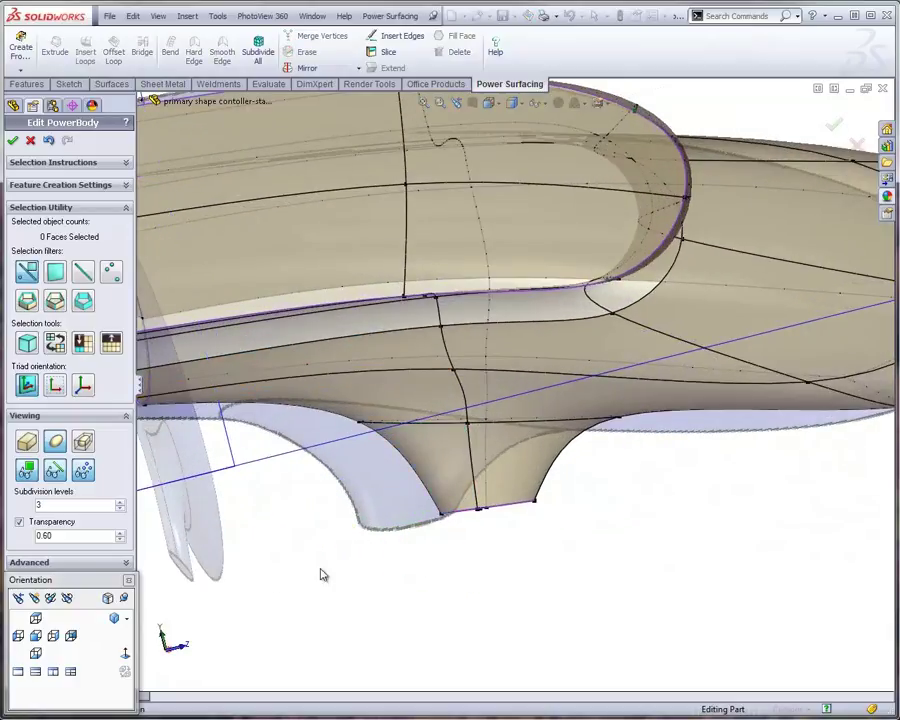
# Select the protrusion's nine vertices, tilt and shift them in the back view to match the reference outline, and clear the selection.
pyautogui.moveTo(322, 575); pyautogui.dragTo(649, 403)
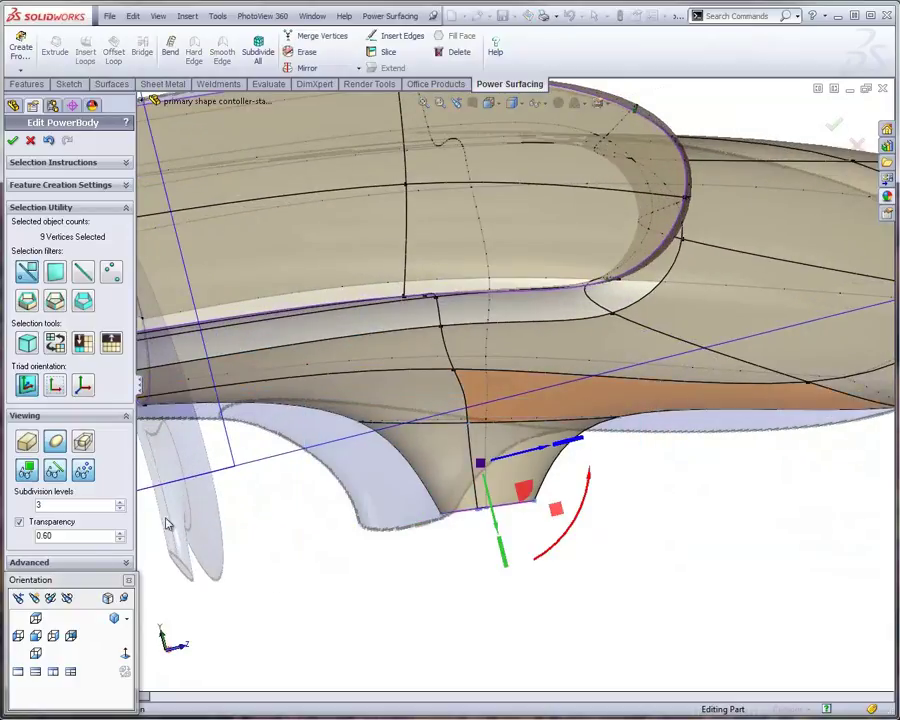
pyautogui.click(71, 636)
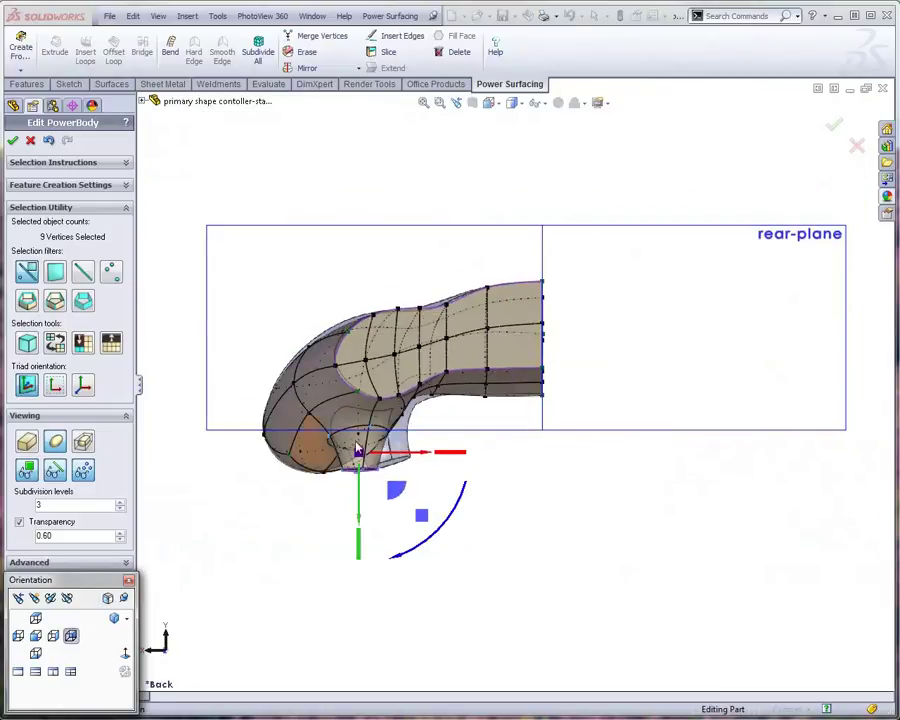
pyautogui.scroll(-5, 371, 471)
pyautogui.moveTo(490, 537); pyautogui.dragTo(519, 523)
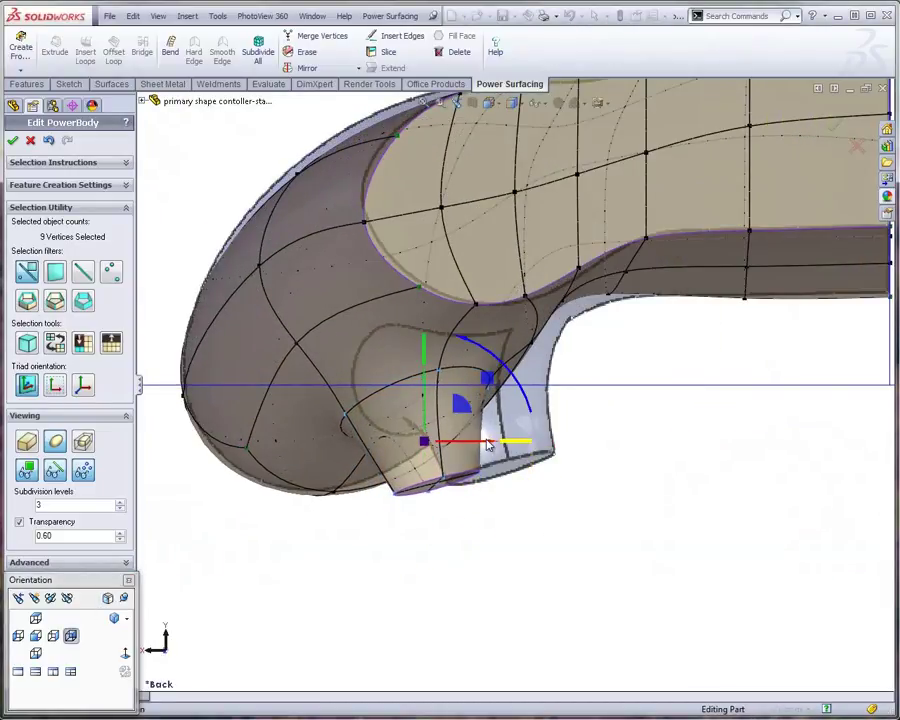
pyautogui.moveTo(490, 450); pyautogui.dragTo(550, 446)
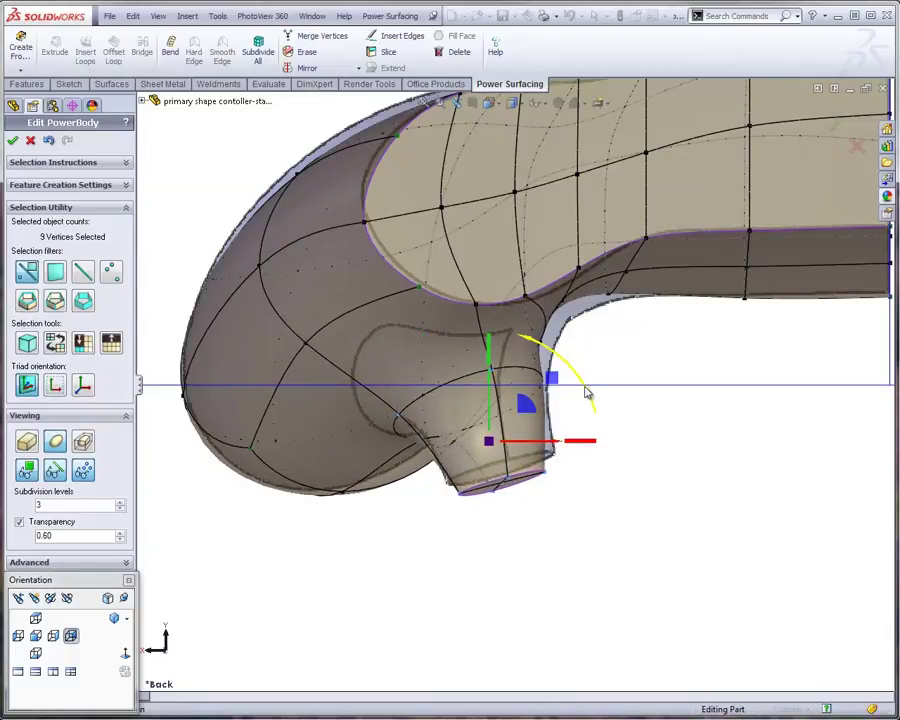
pyautogui.moveTo(588, 394); pyautogui.dragTo(583, 378)
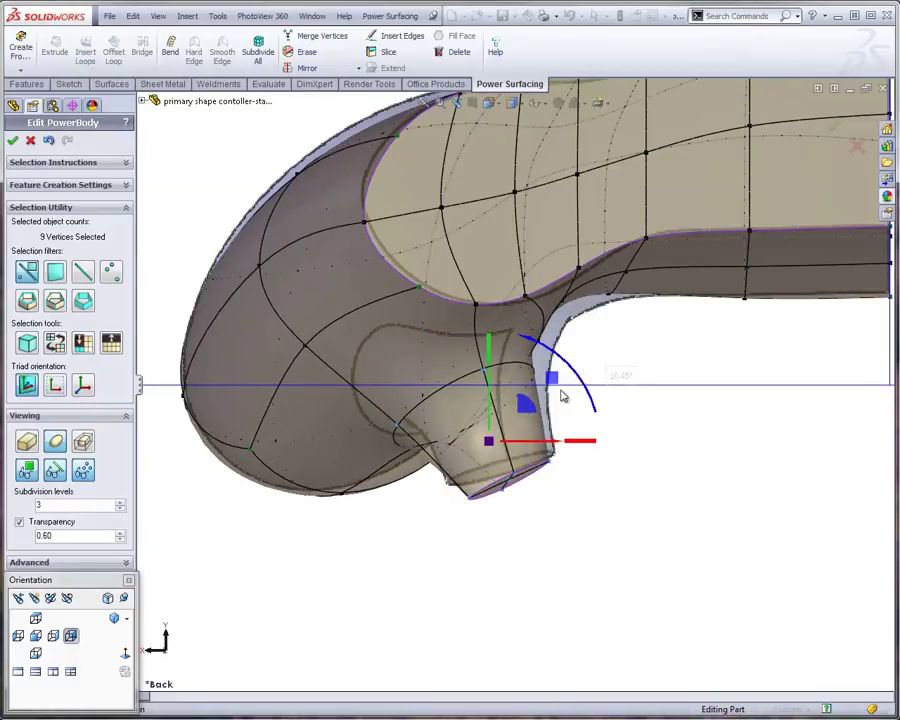
pyautogui.moveTo(519, 410); pyautogui.dragTo(577, 366)
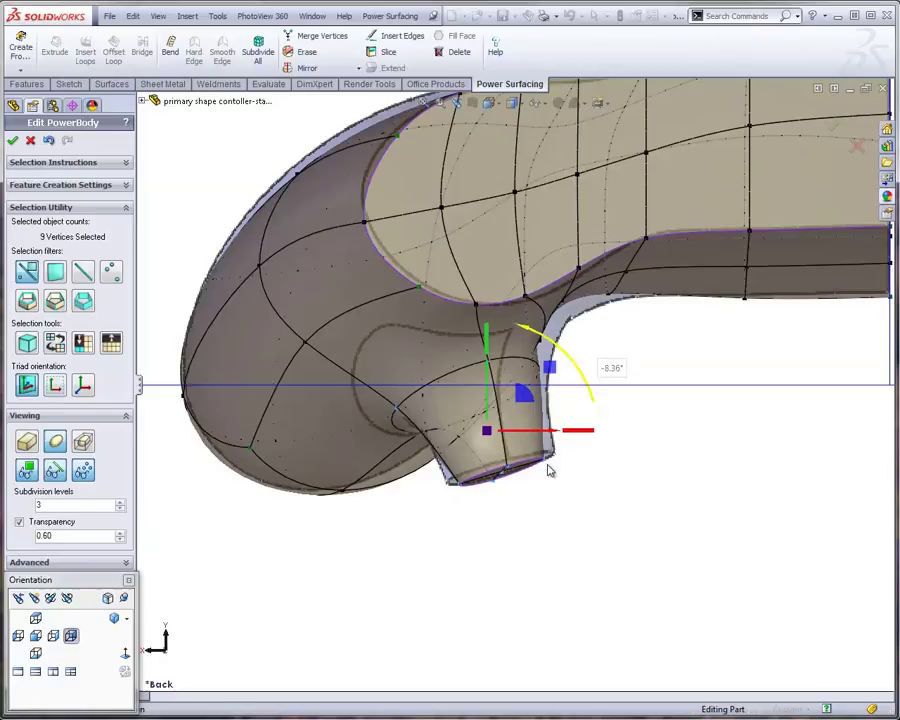
pyautogui.click(500, 577)
# Select three consecutive vertices where the protrusion's inner base meets the body, scale them apart along one axis, and clear the selection.
pyautogui.scroll(3, 388, 600)
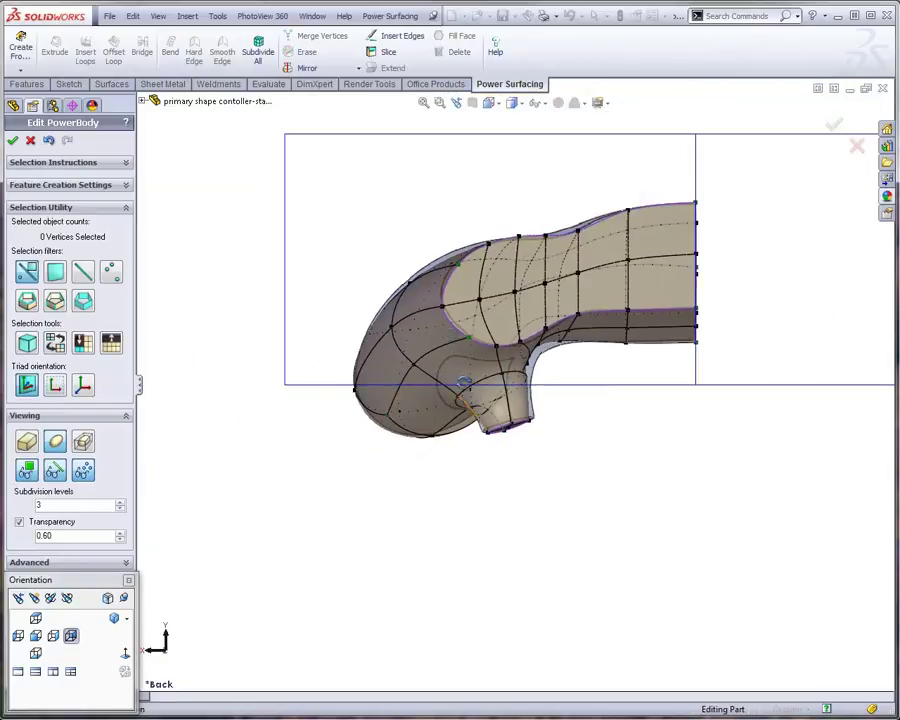
pyautogui.moveTo(462, 374); pyautogui.dragTo(402, 146, button='middle')
pyautogui.scroll(-3, 568, 278)
pyautogui.scroll(-3, 568, 278)
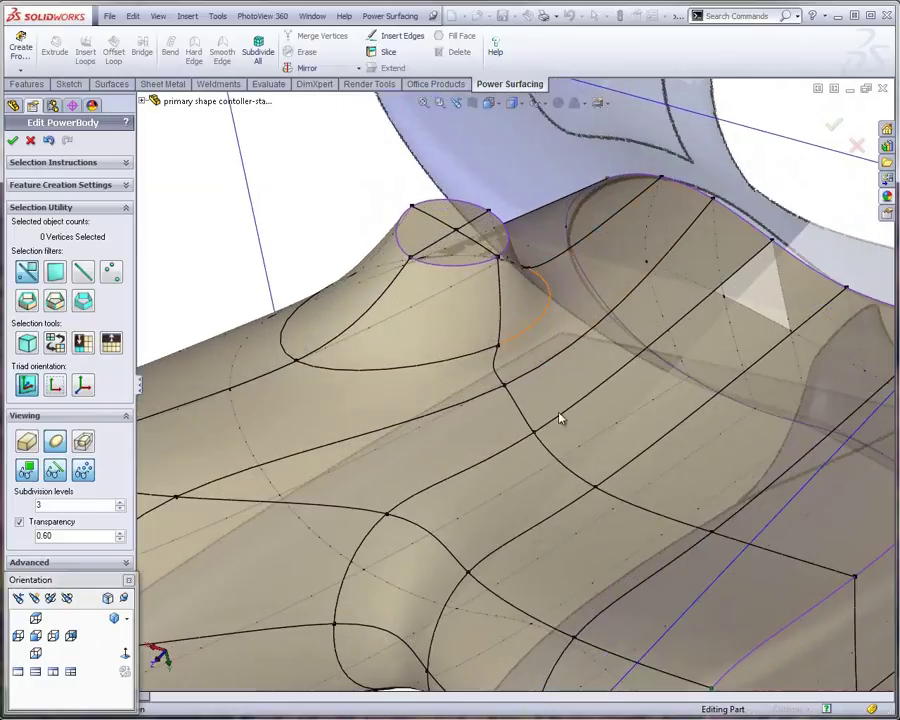
pyautogui.moveTo(560, 418); pyautogui.dragTo(572, 388, button='middle')
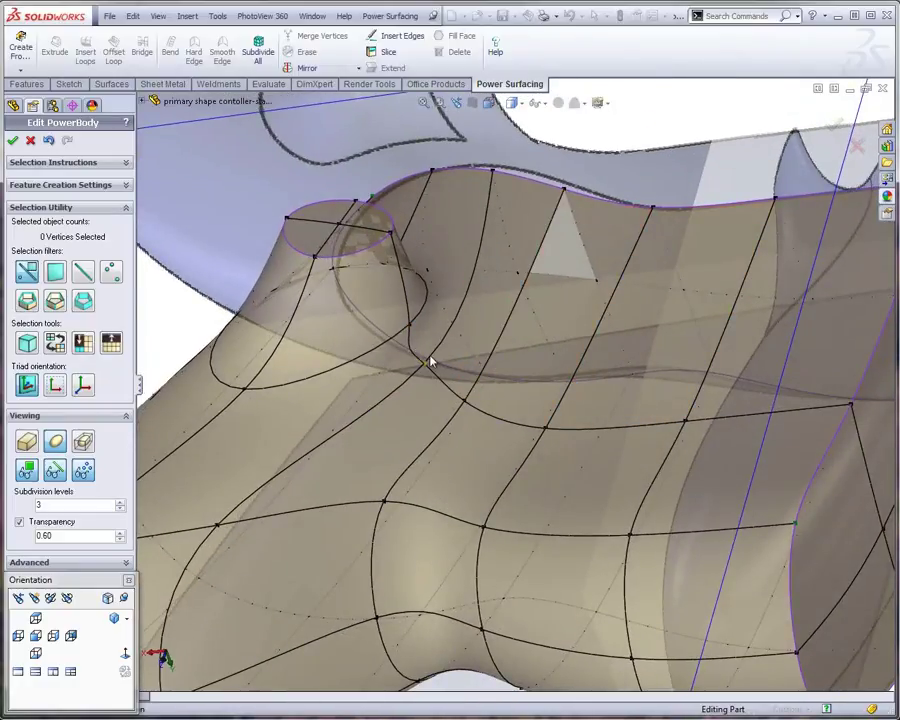
pyautogui.scroll(-2, 412, 348)
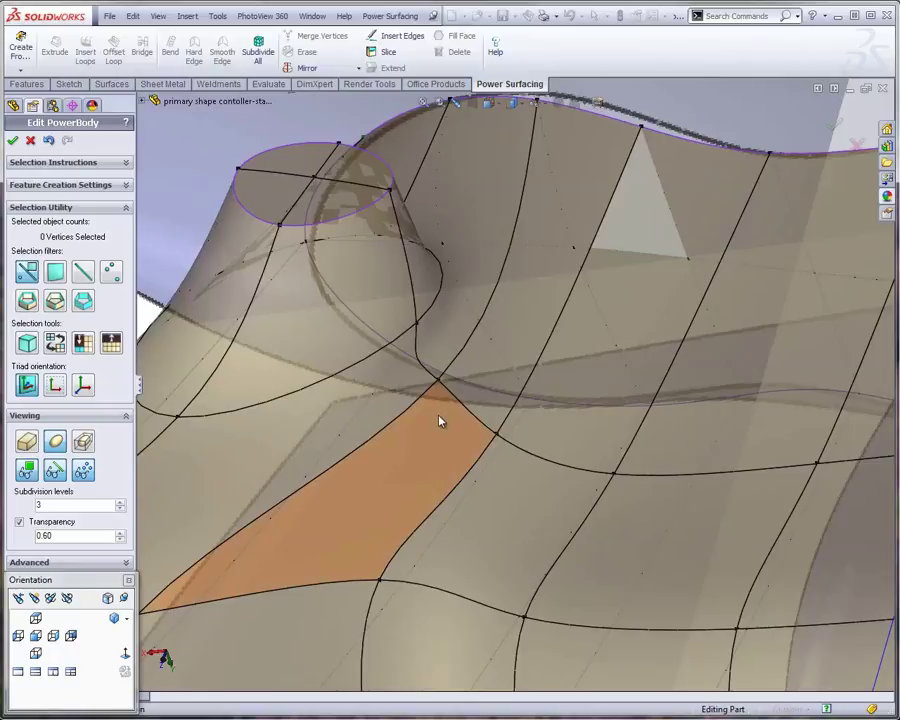
pyautogui.click(436, 383)
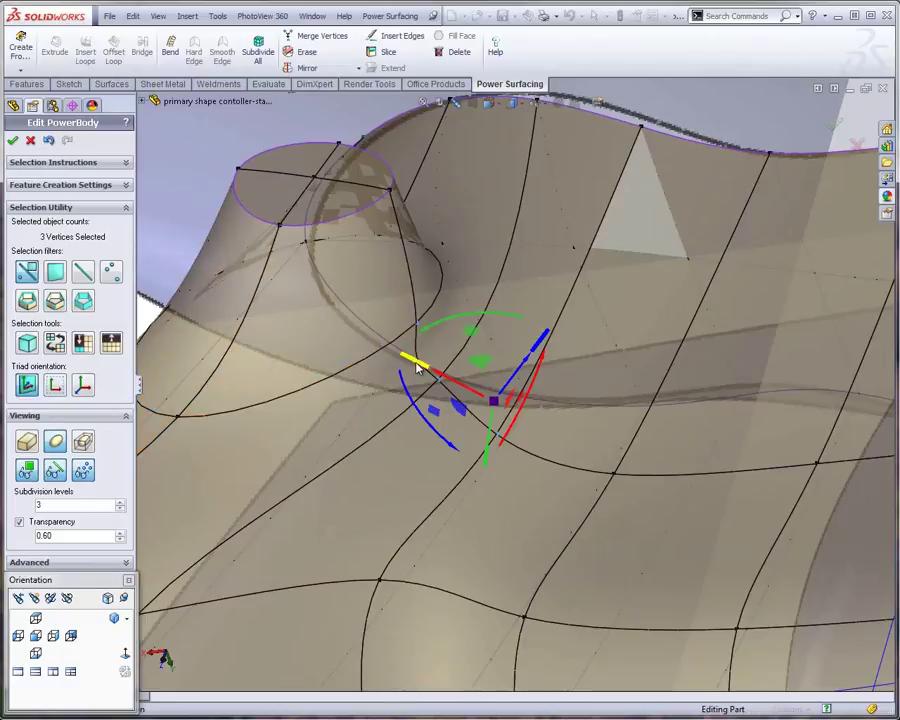
pyautogui.moveTo(418, 368); pyautogui.dragTo(253, 298)
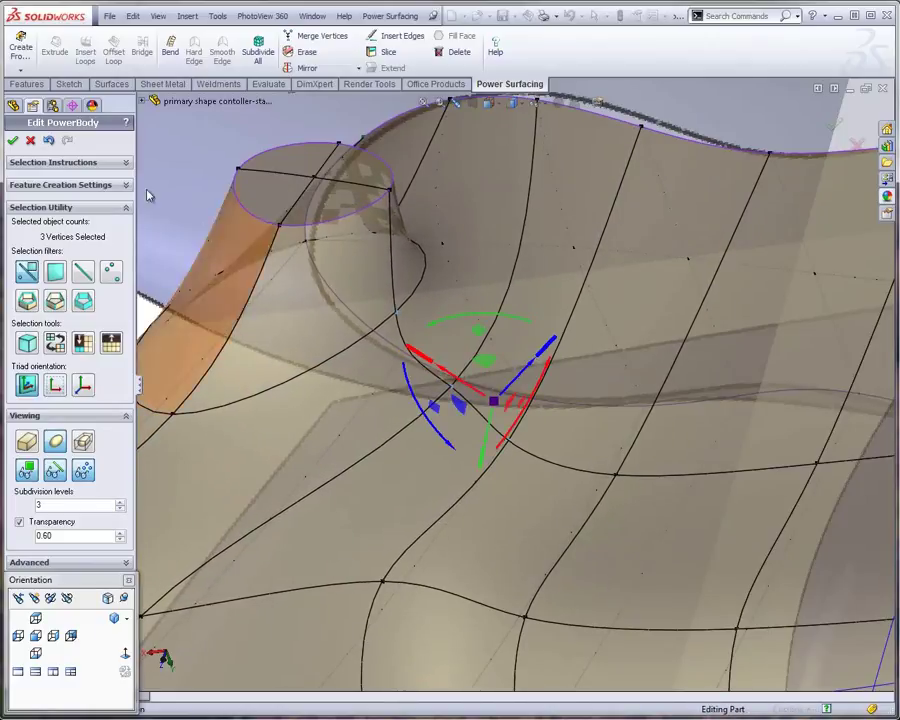
pyautogui.moveTo(366, 338); pyautogui.dragTo(739, 137, button='middle')
pyautogui.click(736, 141)
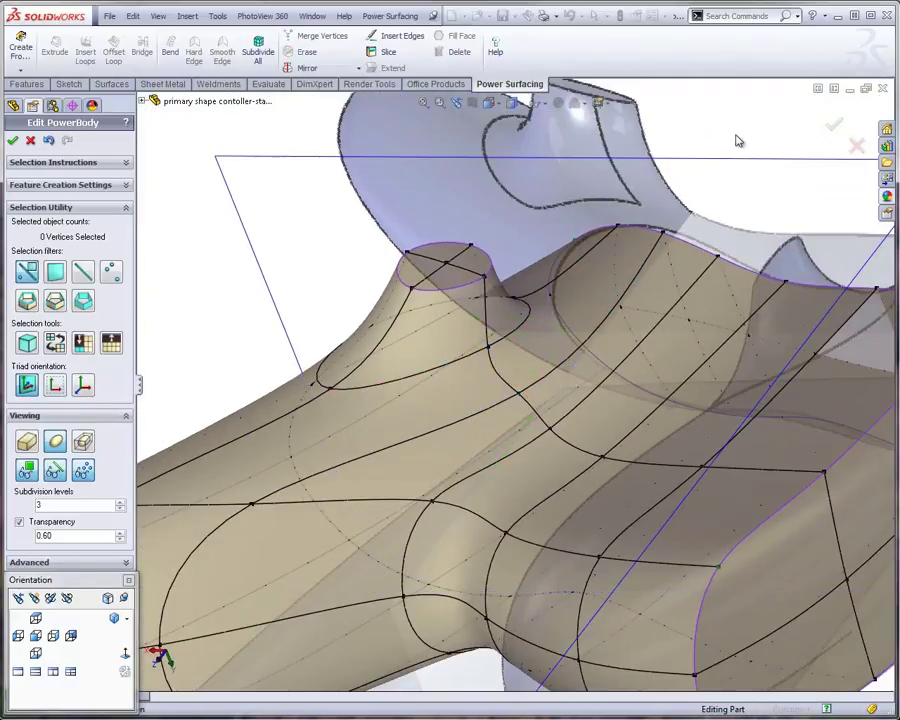
# Show Sections and Cutaway with the Edit Section Gizmo enabled, and move the section plane so that it cuts through the protrusion.
pyautogui.moveTo(500, 407); pyautogui.dragTo(515, 410, button='middle')
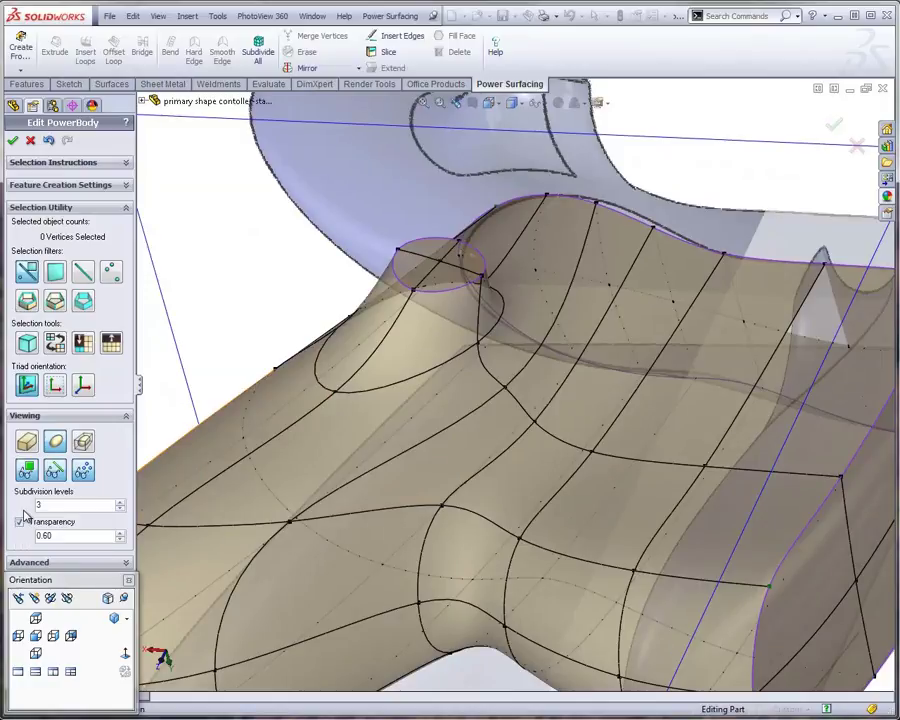
pyautogui.moveTo(58, 585); pyautogui.dragTo(296, 653)
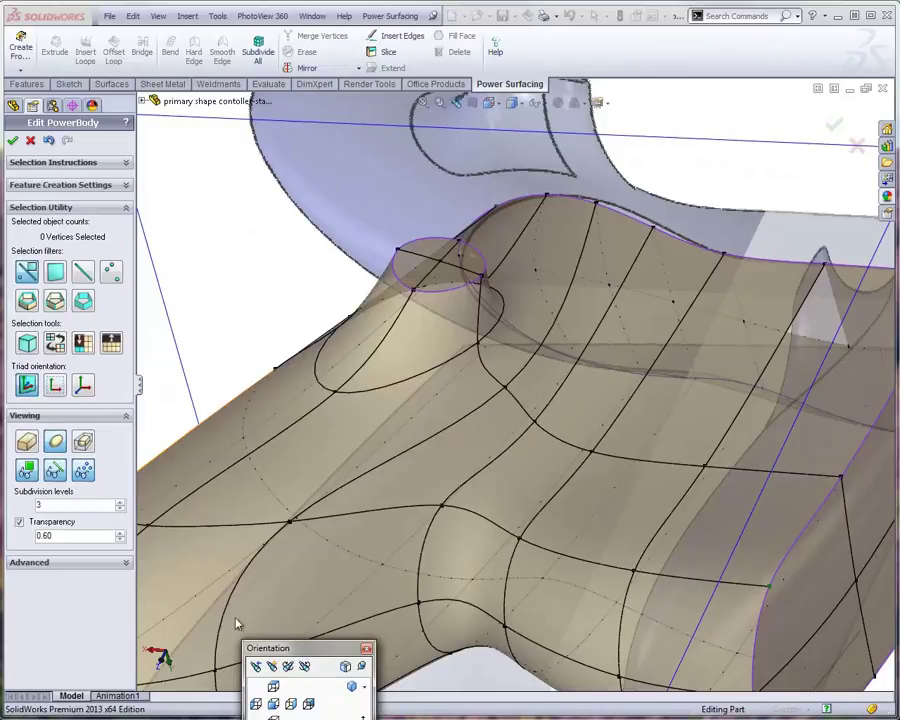
pyautogui.click(126, 567)
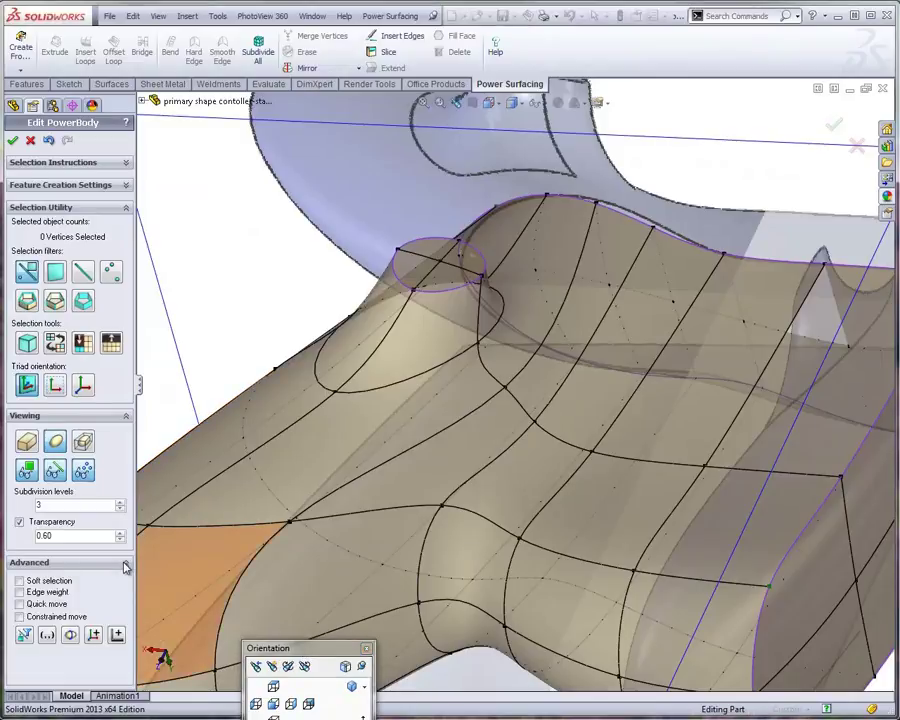
pyautogui.click(70, 637)
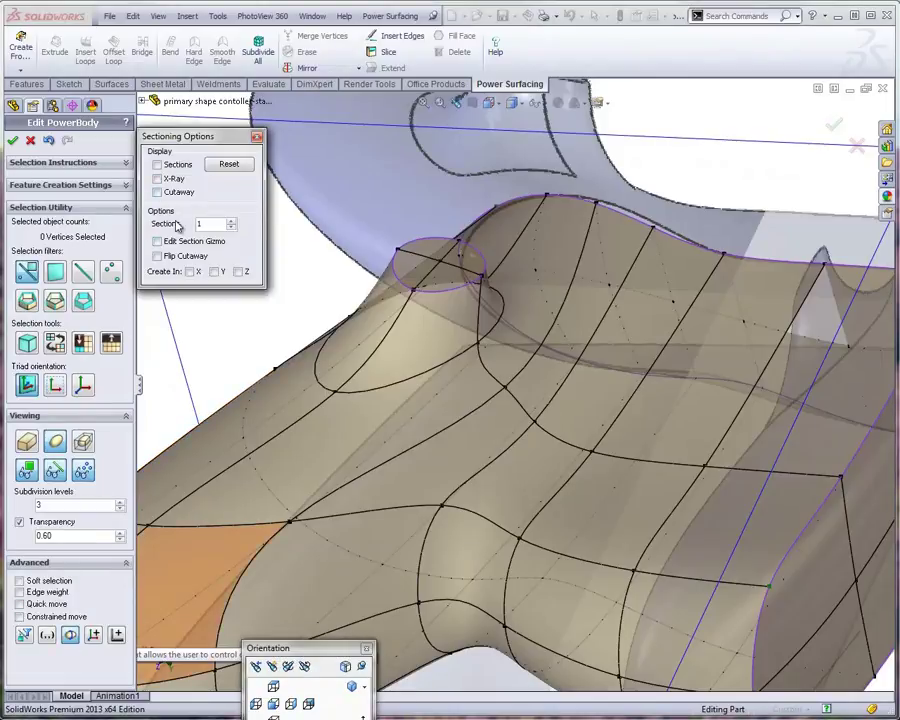
pyautogui.click(157, 165)
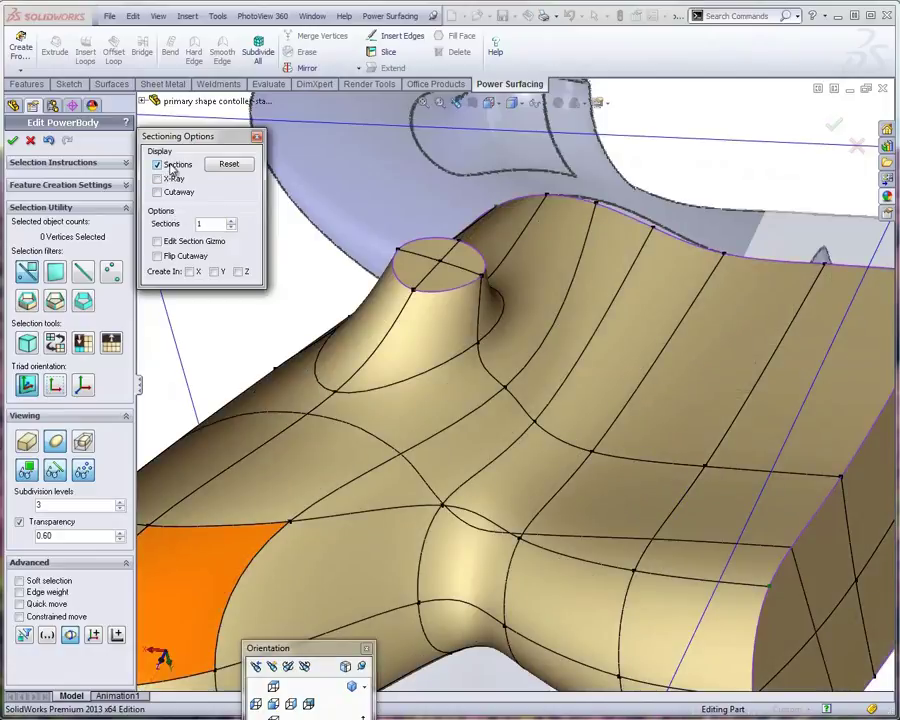
pyautogui.click(157, 192)
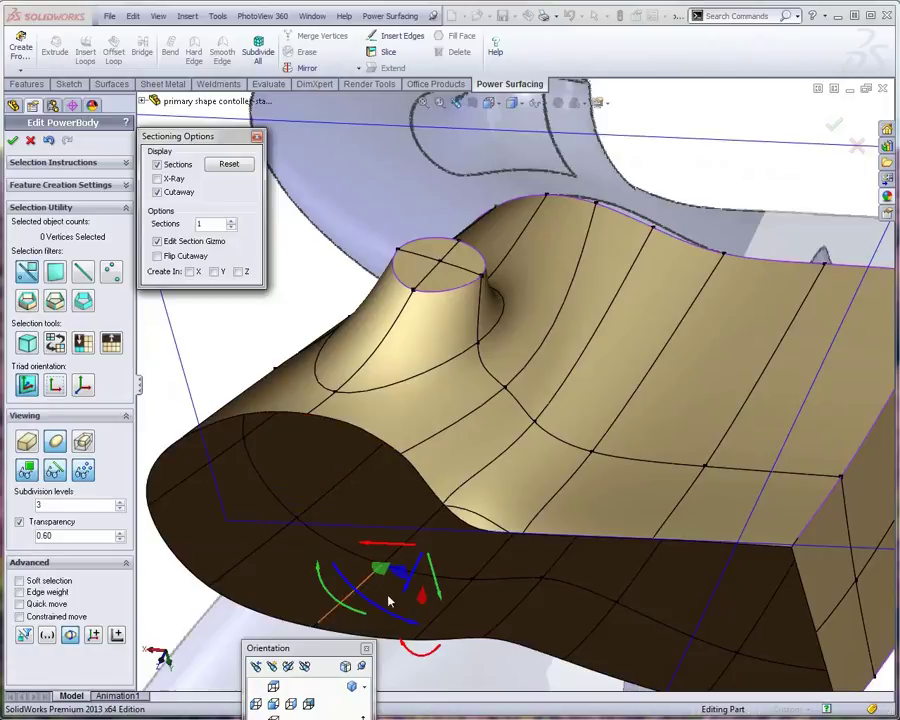
pyautogui.moveTo(408, 592); pyautogui.dragTo(477, 496)
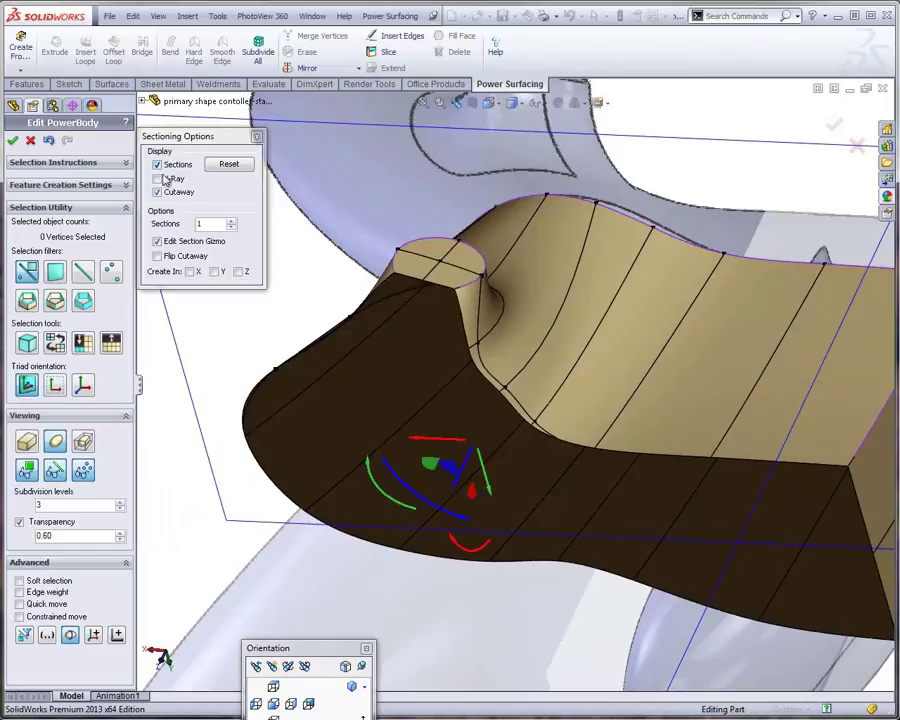
# Set the number of displayed sections to 12.
pyautogui.click(230, 220)
pyautogui.click(229, 220)
pyautogui.click(229, 220)
pyautogui.click(229, 220)
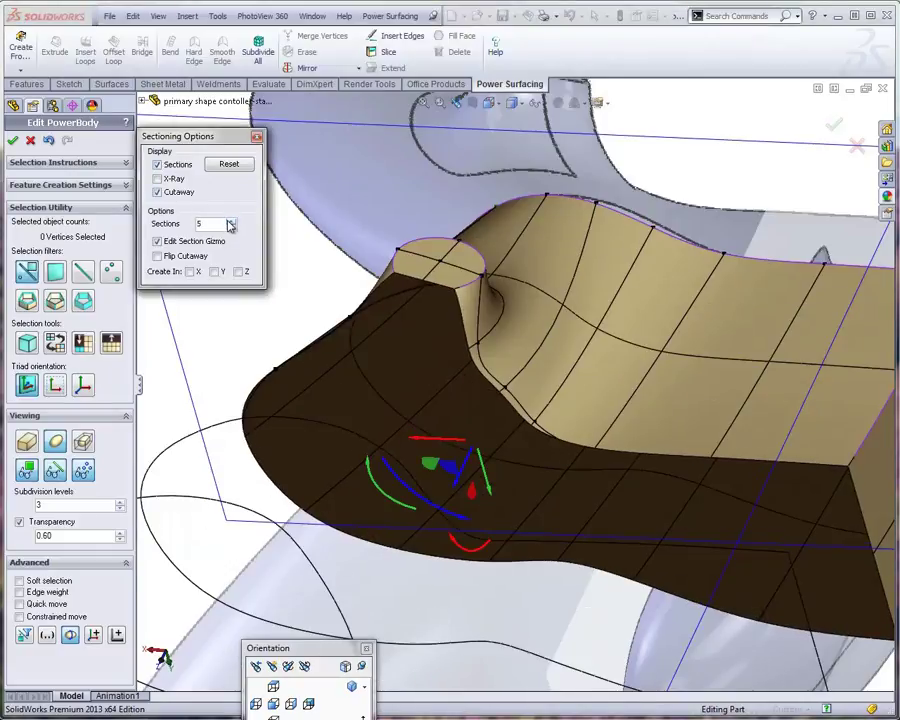
pyautogui.click(229, 220)
pyautogui.click(229, 220)
pyautogui.click(229, 220)
pyautogui.click(229, 220)
pyautogui.click(229, 220)
pyautogui.click(229, 220)
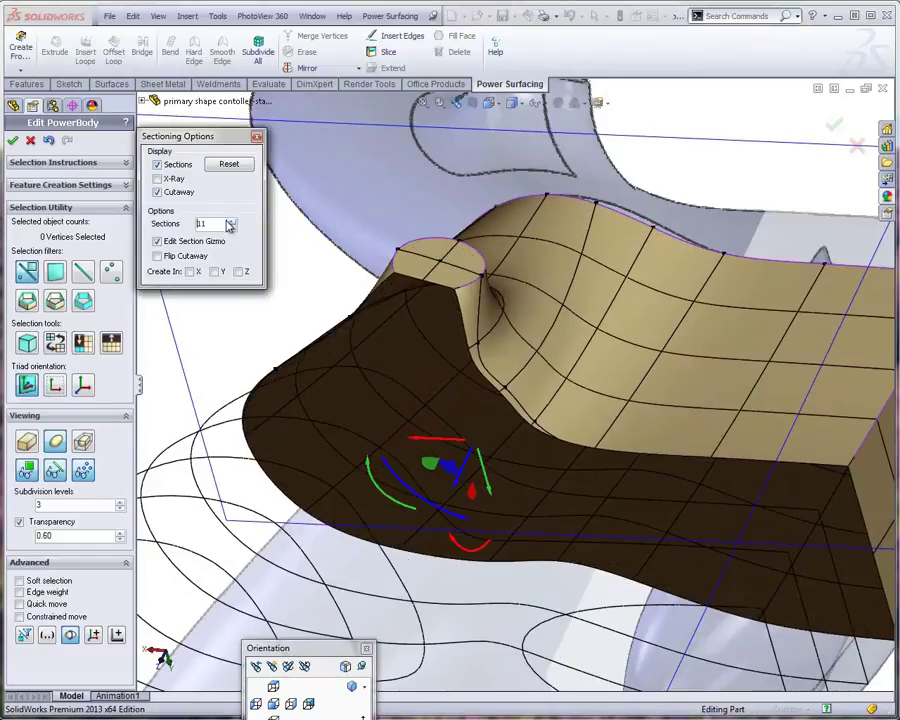
pyautogui.click(229, 220)
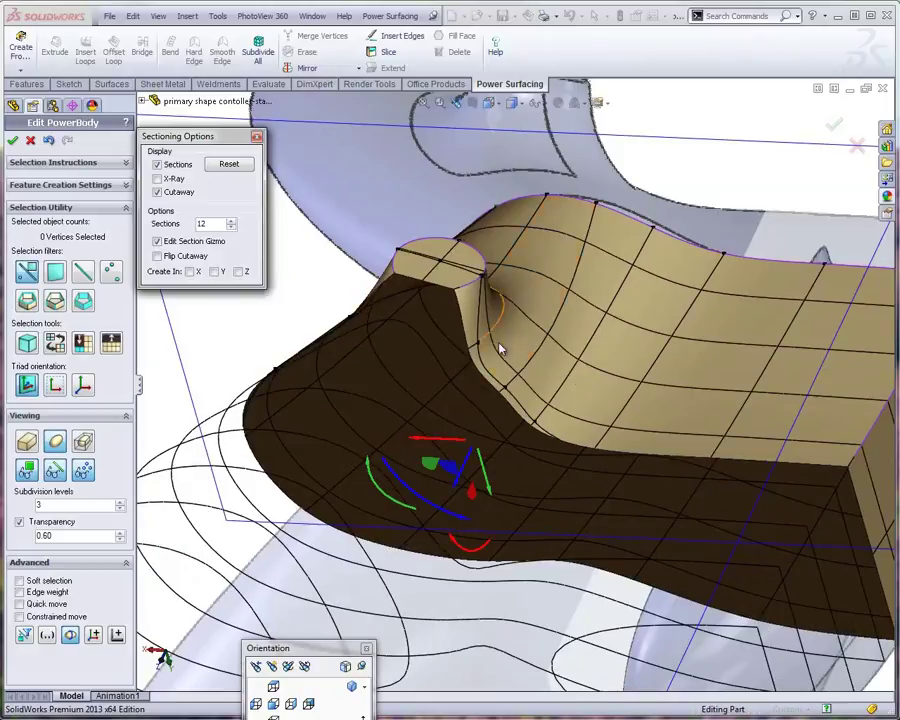
# Select the vertex just below the protrusion's inner base and move it along one triad axis, away from the protrusion.
pyautogui.scroll(-4, 512, 382)
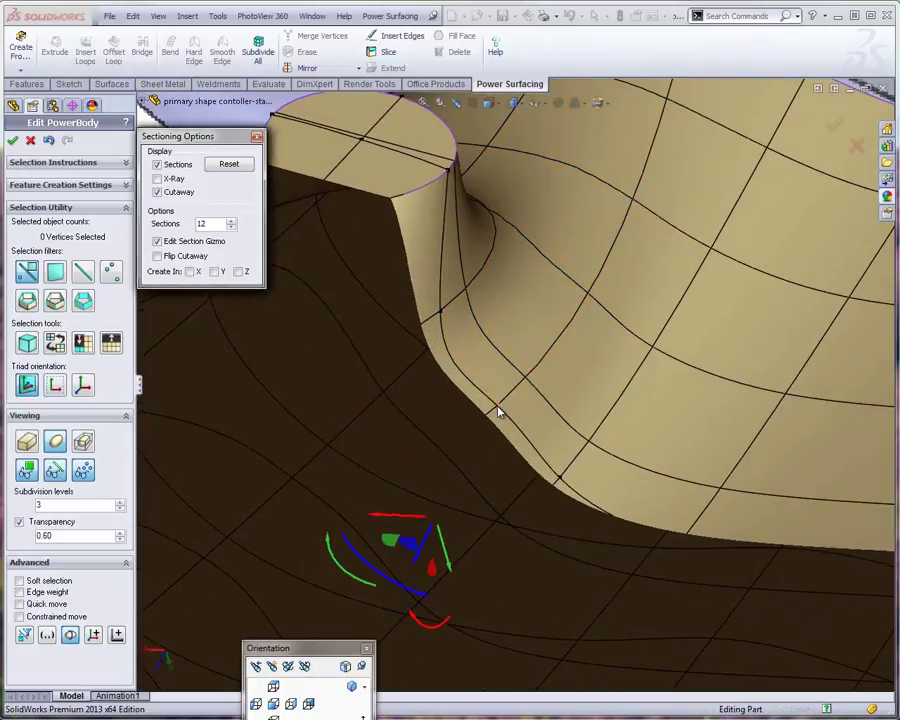
pyautogui.click(499, 410)
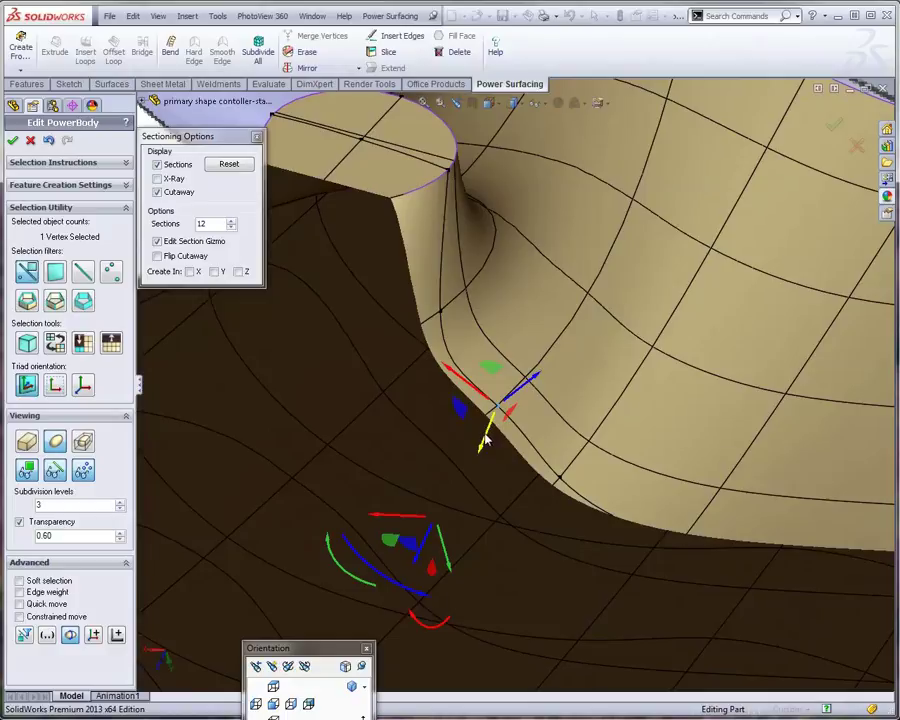
pyautogui.moveTo(484, 440); pyautogui.dragTo(476, 466)
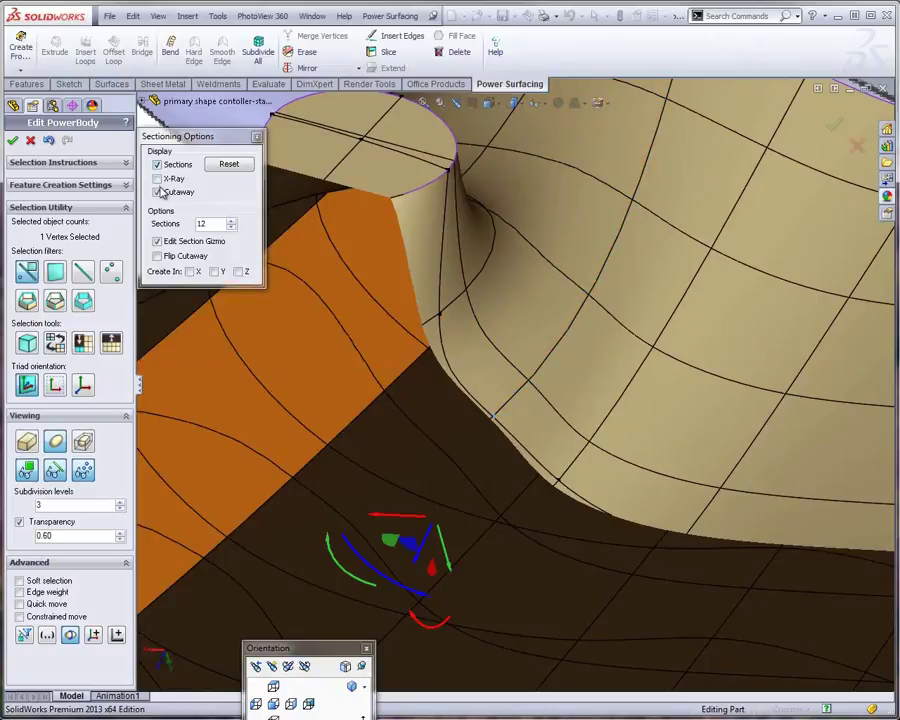
# Turn off Cutaway, nudge the section plane, disable the Edit Section Gizmo, and move the selected vertex slightly farther along the same axis.
pyautogui.click(157, 192)
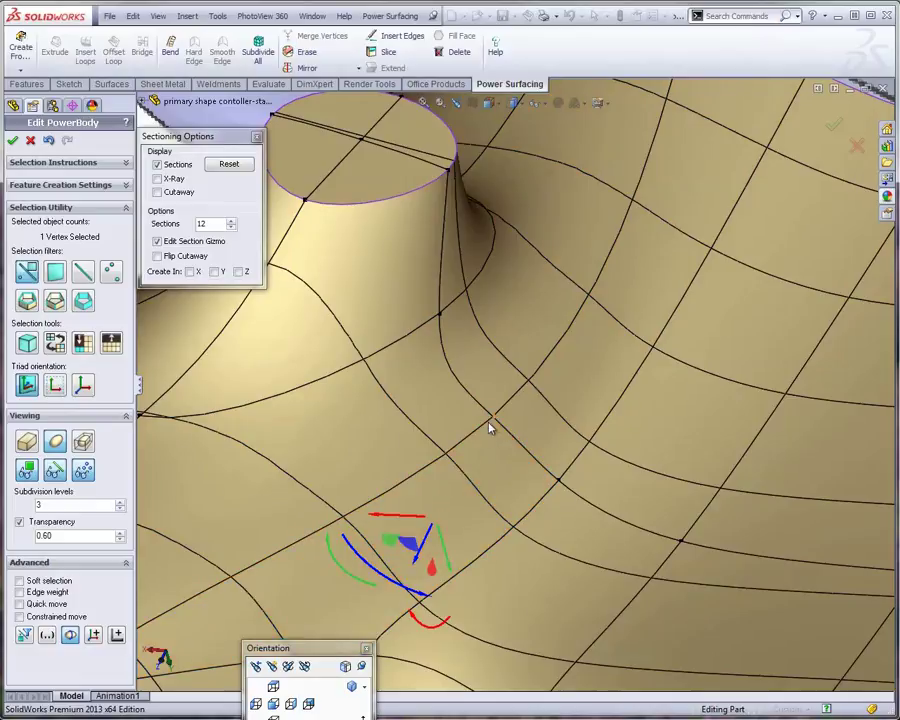
pyautogui.moveTo(424, 552)
pyautogui.mouseDown()
pyautogui.moveTo(408, 573)
pyautogui.moveTo(430, 539)
pyautogui.mouseUp()
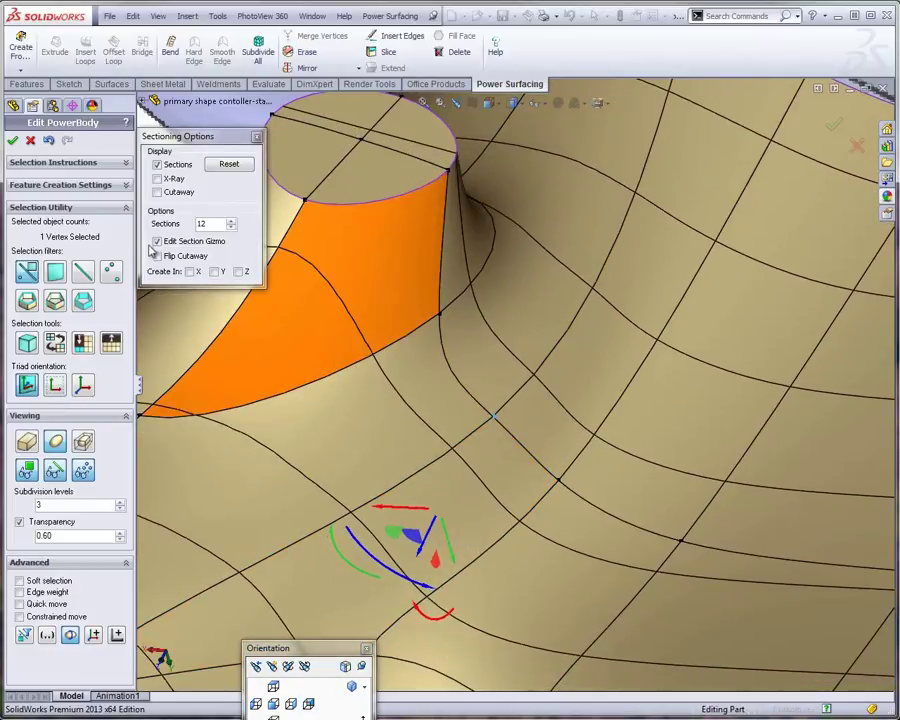
pyautogui.click(157, 242)
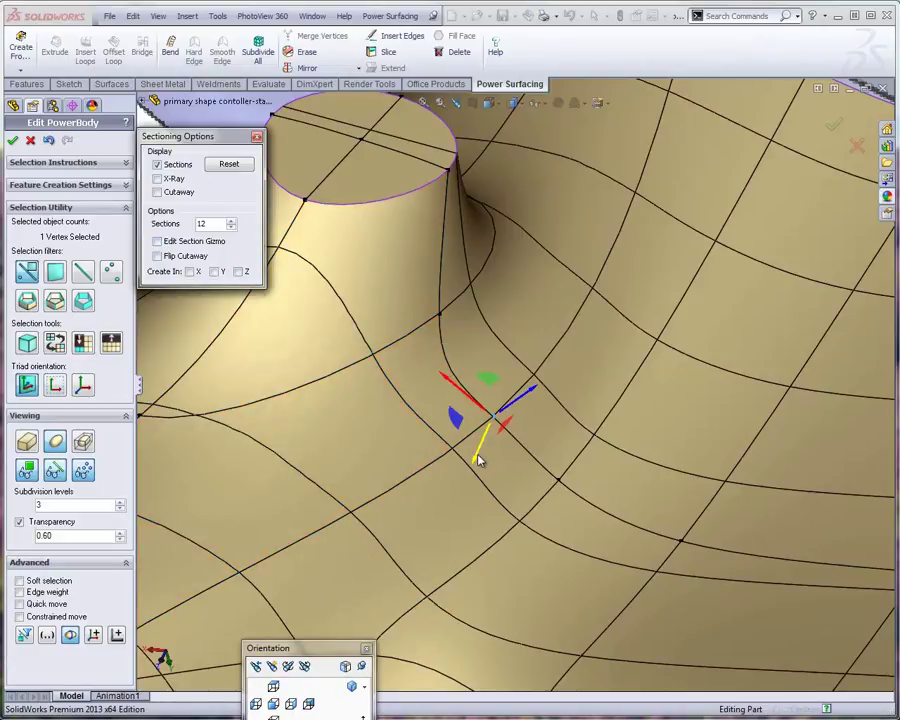
pyautogui.moveTo(478, 460); pyautogui.dragTo(470, 474)
# Select the adjacent vertex at the protrusion's inner base and shift it within one triad plane to smooth the transition.
pyautogui.click(439, 318)
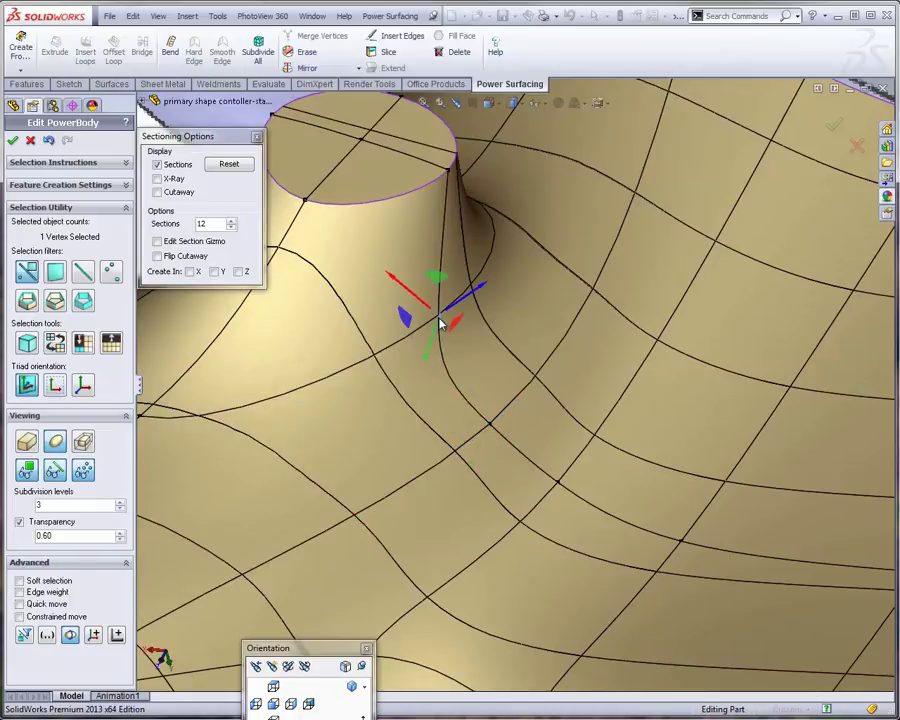
pyautogui.moveTo(407, 319); pyautogui.dragTo(406, 360)
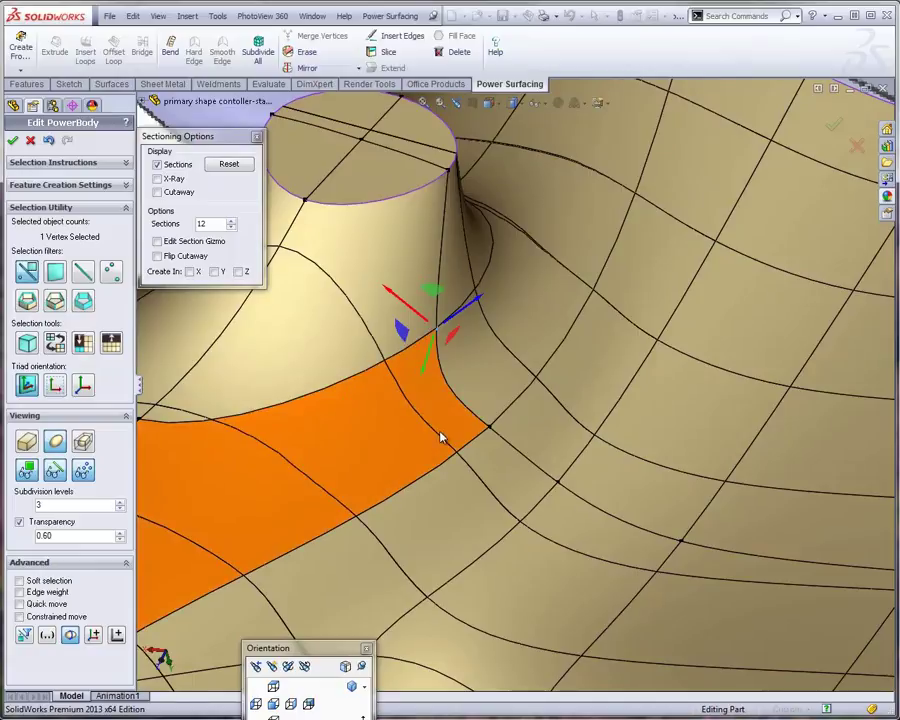
pyautogui.scroll(1, 424, 437)
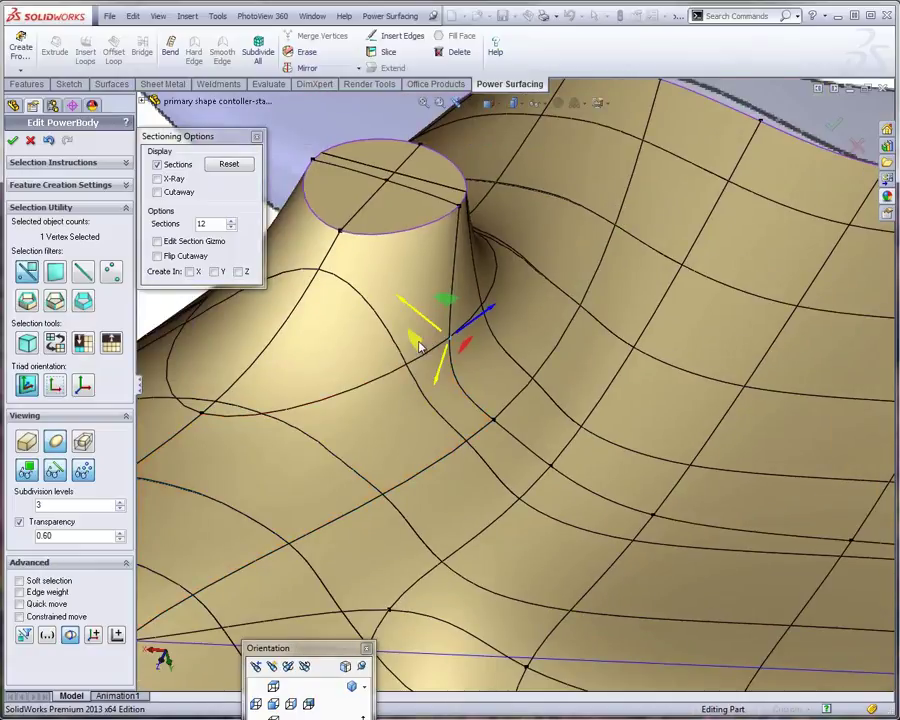
pyautogui.moveTo(413, 338)
pyautogui.mouseDown()
pyautogui.moveTo(400, 338)
pyautogui.moveTo(404, 348)
pyautogui.mouseUp()
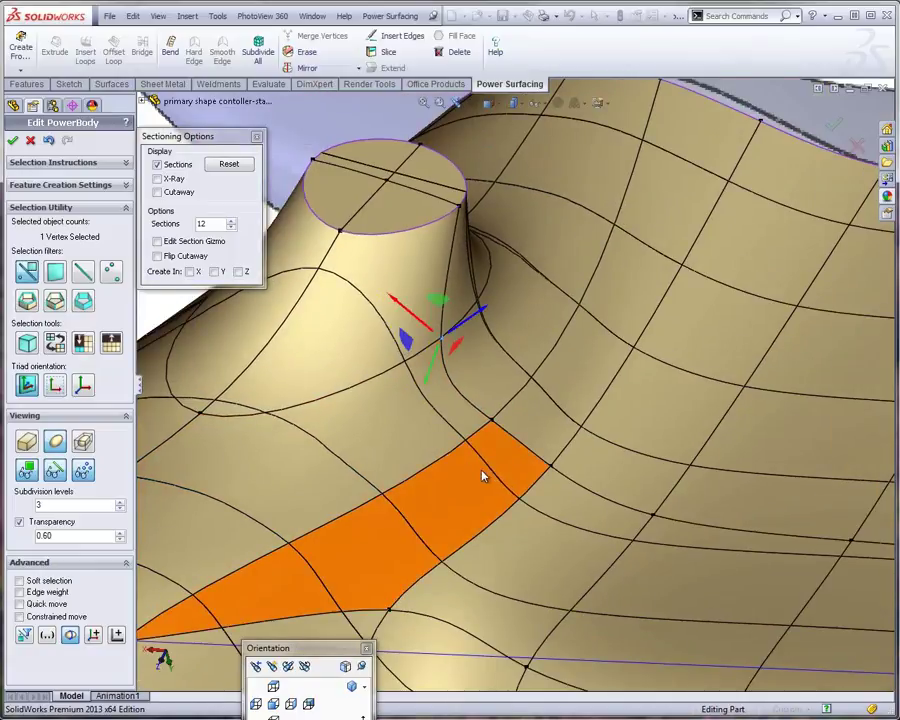
# Toggle Sections to check the surface flow, and move the vertex at the outer edge of the transition within a triad plane.
pyautogui.scroll(2, 500, 475)
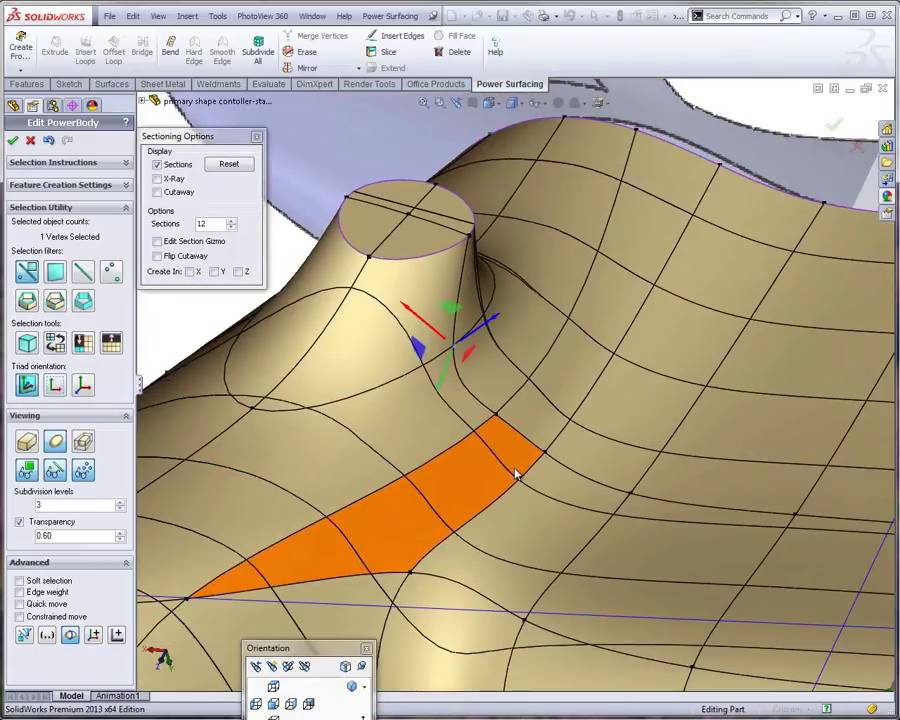
pyautogui.click(157, 165)
pyautogui.click(157, 165)
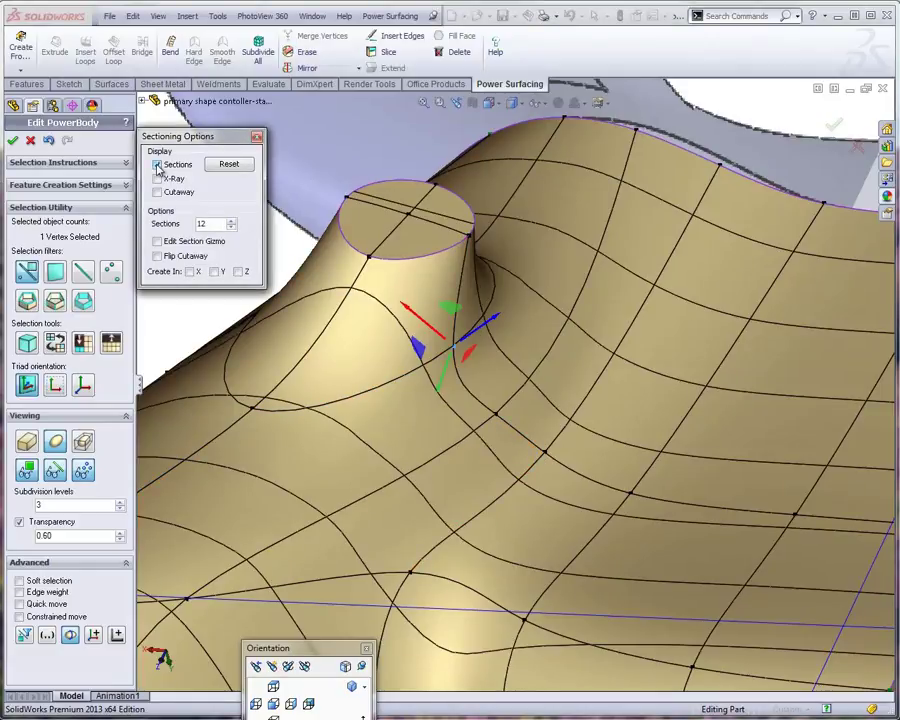
pyautogui.click(543, 455)
pyautogui.moveTo(508, 455); pyautogui.dragTo(525, 460)
pyautogui.moveTo(556, 410); pyautogui.dragTo(570, 508, button='middle')
pyautogui.scroll(4, 568, 508)
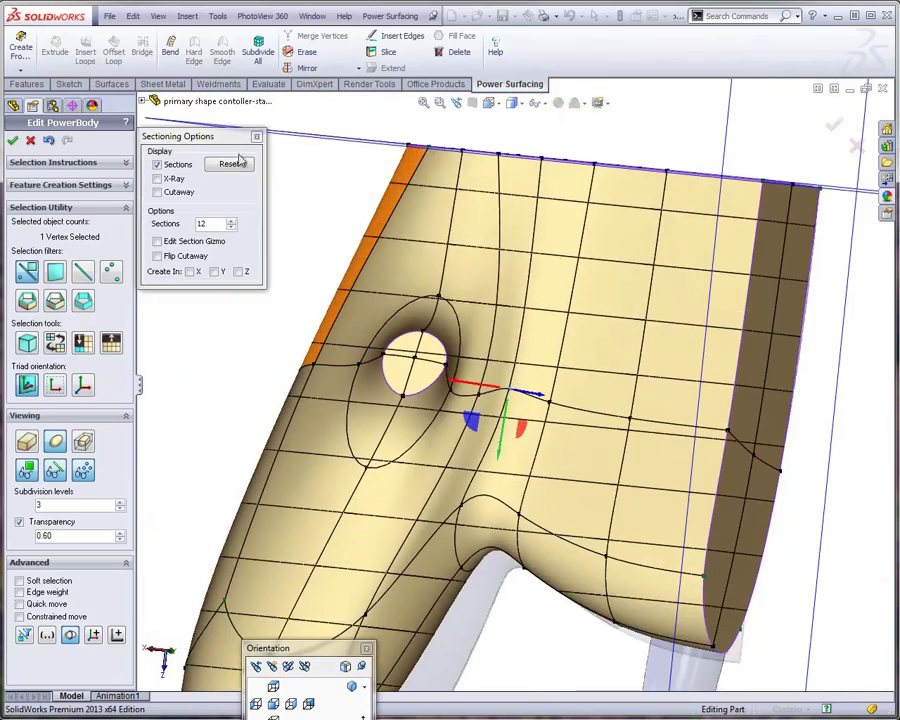
# Turn off the Sections display and move the Sectioning Options window out of the way.
pyautogui.click(159, 167)
pyautogui.click(158, 166)
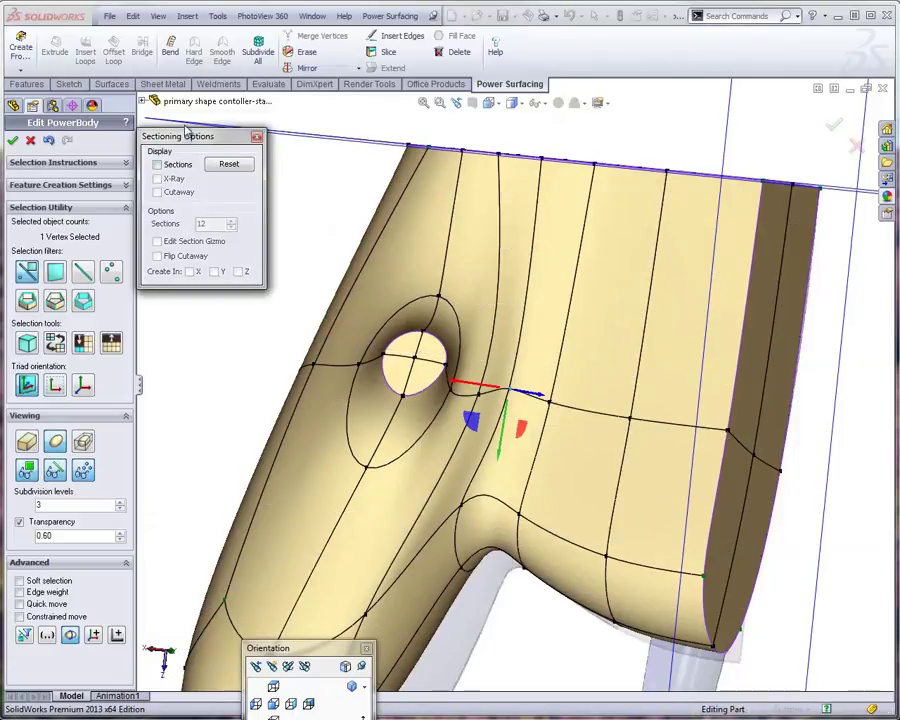
pyautogui.moveTo(186, 133); pyautogui.dragTo(193, 106)
# Select the centre vertex of the protrusion's end cap and shift it off centre along one axis.
pyautogui.moveTo(224, 387); pyautogui.dragTo(201, 295, button='middle')
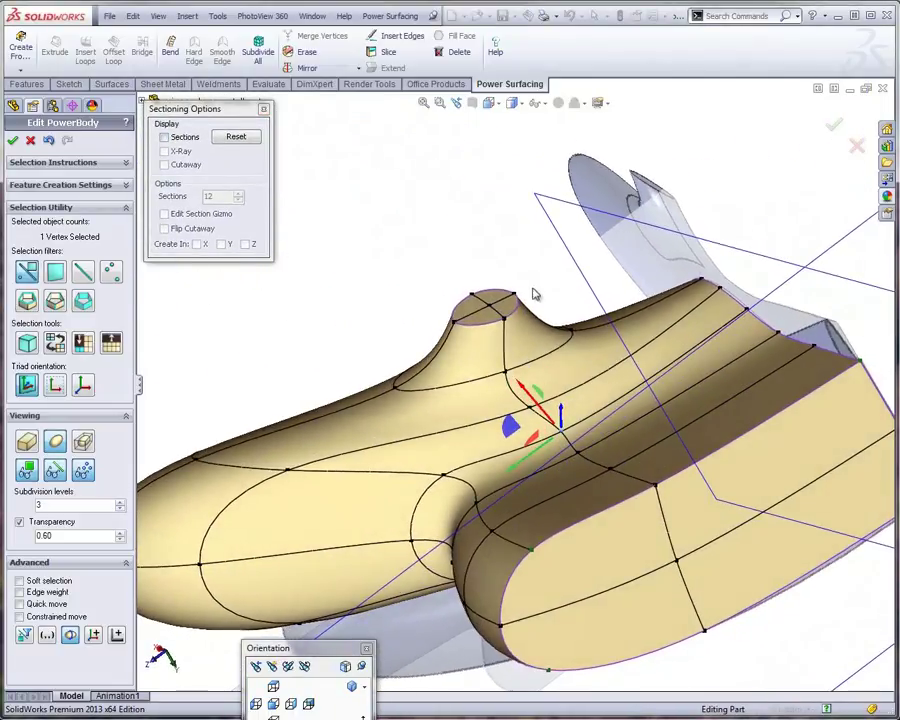
pyautogui.scroll(-5, 535, 294)
pyautogui.click(388, 388)
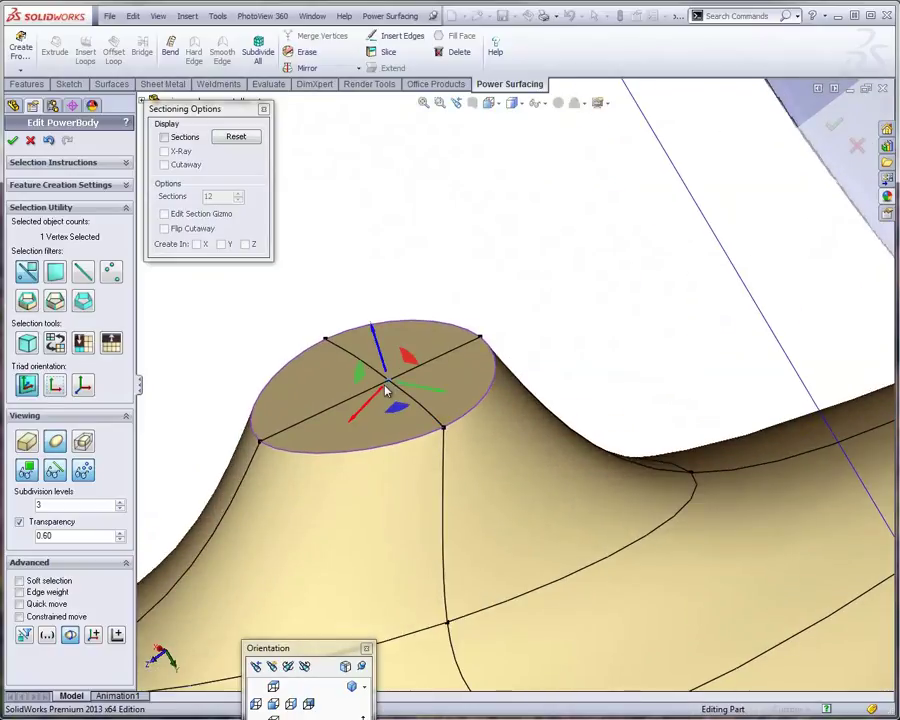
pyautogui.moveTo(354, 430); pyautogui.dragTo(327, 472)
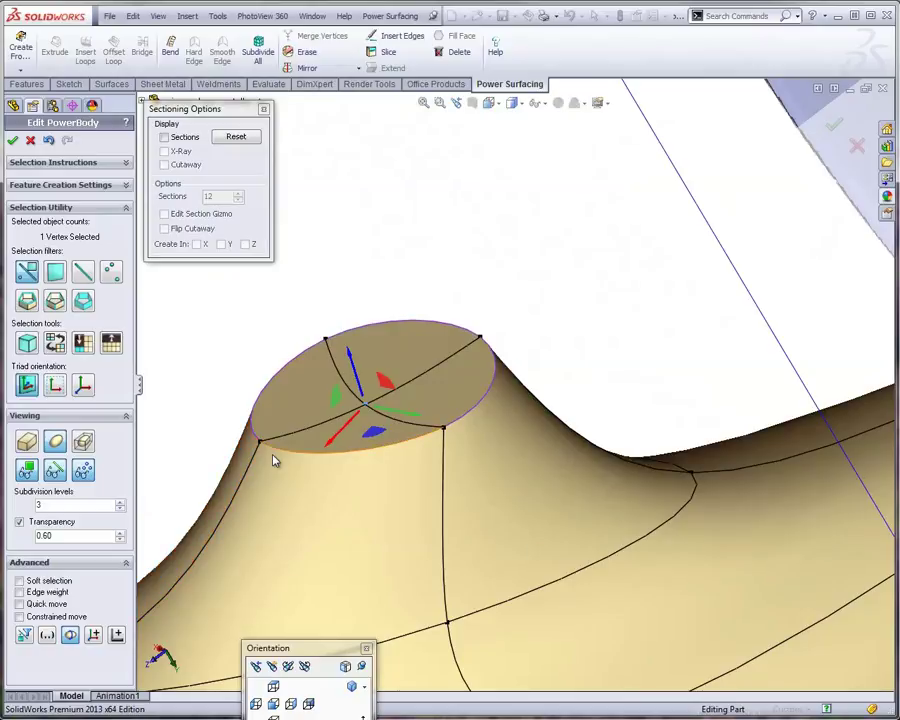
pyautogui.moveTo(273, 458); pyautogui.dragTo(276, 323, button='middle')
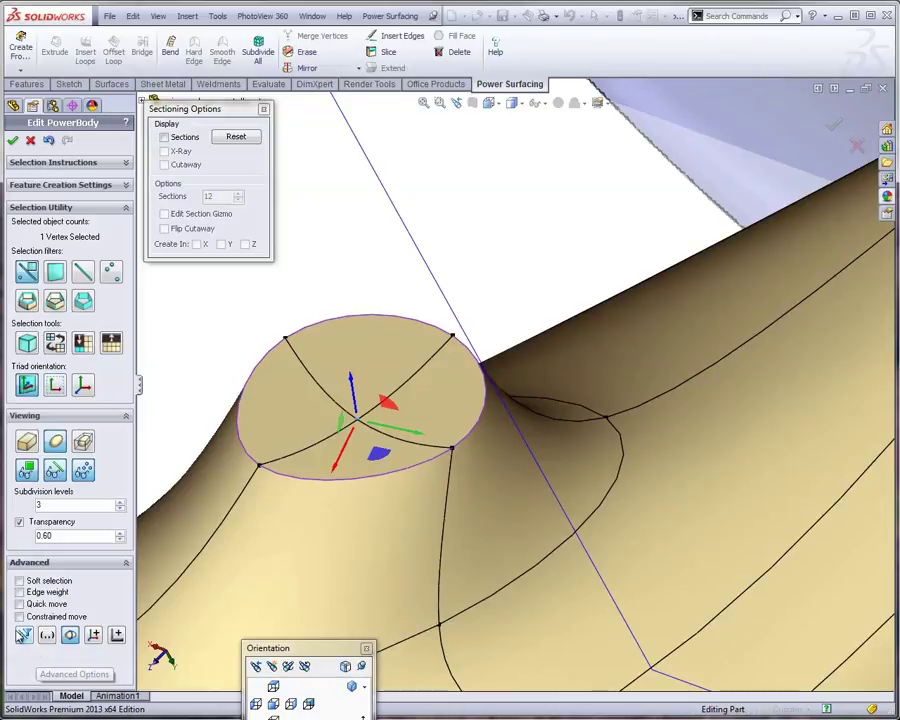
# Open the Alignment tools and align the cap's centre vertex and two opposite rim vertices in a straight line.
pyautogui.click(116, 636)
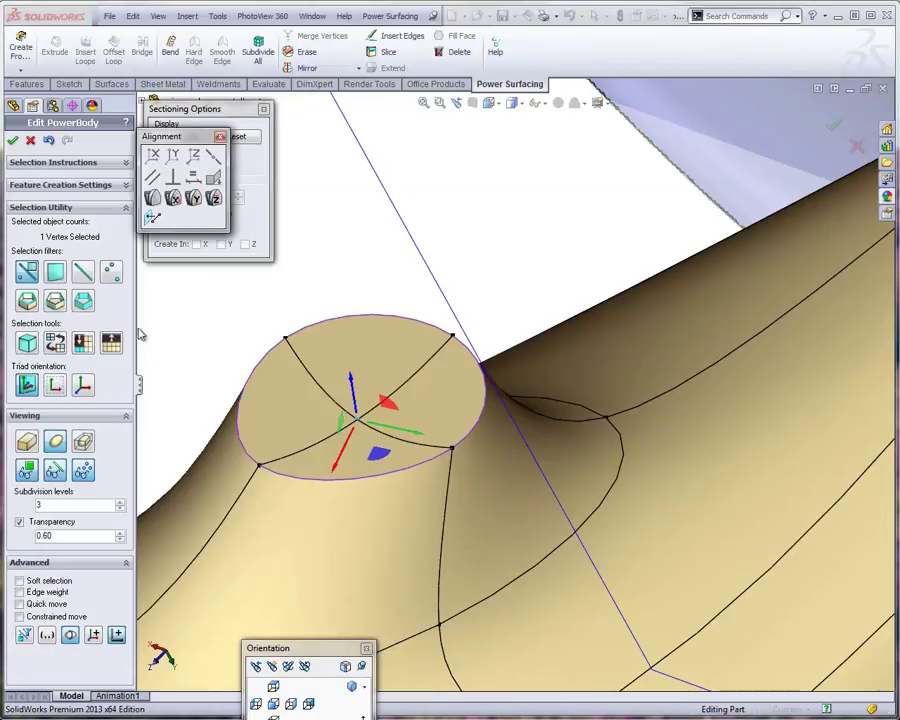
pyautogui.moveTo(165, 136); pyautogui.dragTo(329, 115)
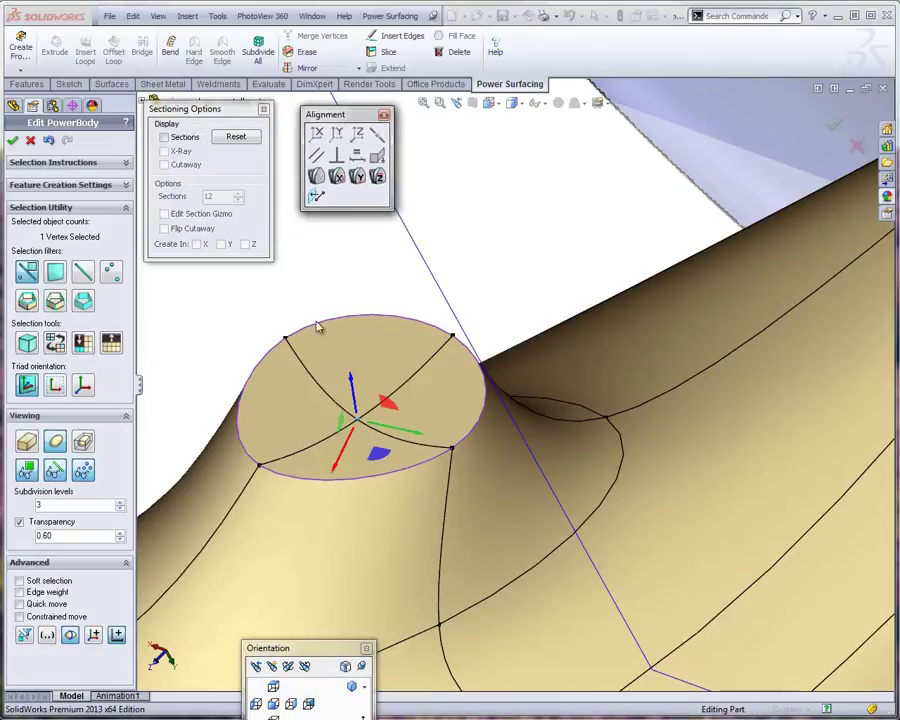
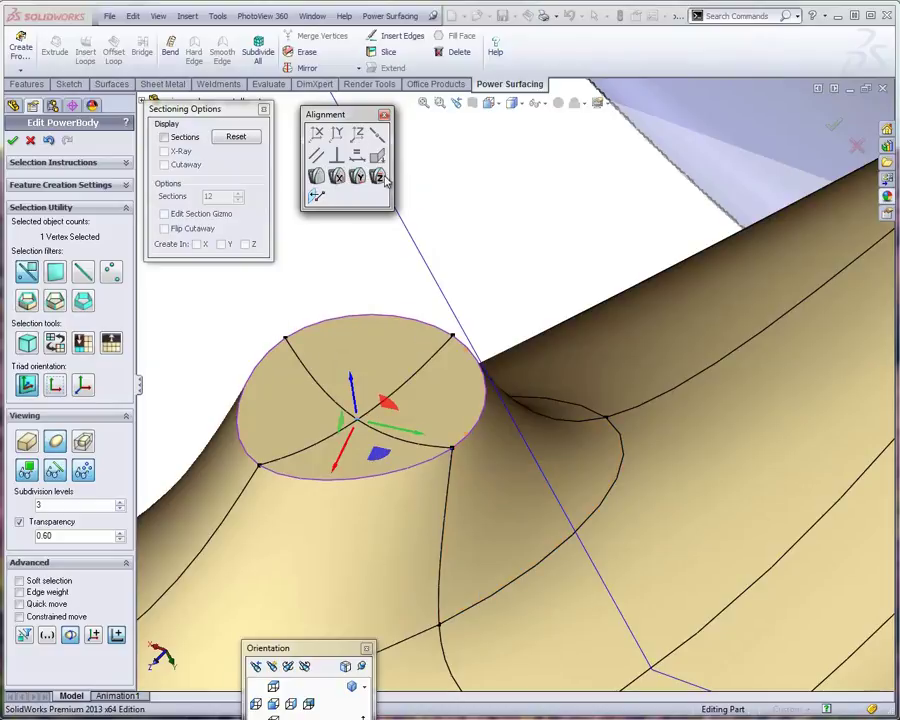
pyautogui.click(282, 339)
pyautogui.click(283, 339)
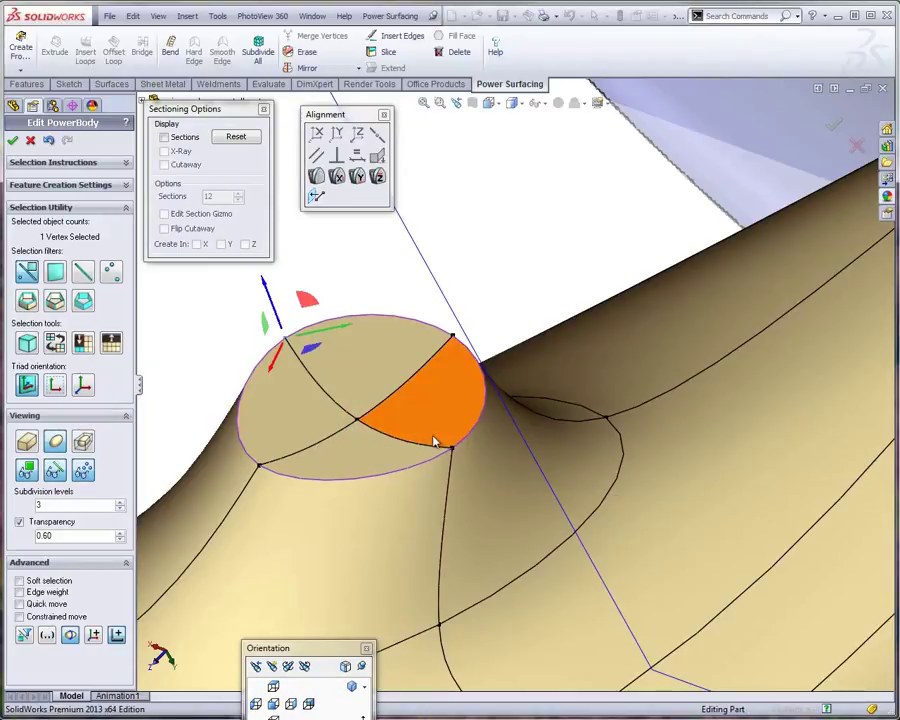
pyautogui.keyDown('ctrl'); pyautogui.click(388, 435); pyautogui.keyUp('ctrl')
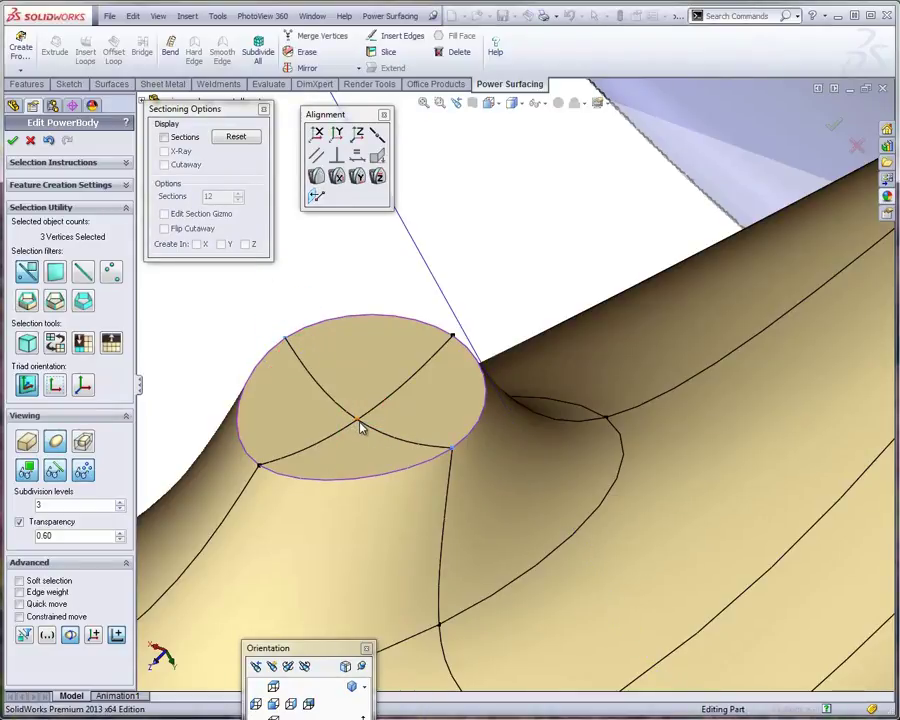
pyautogui.click(378, 140)
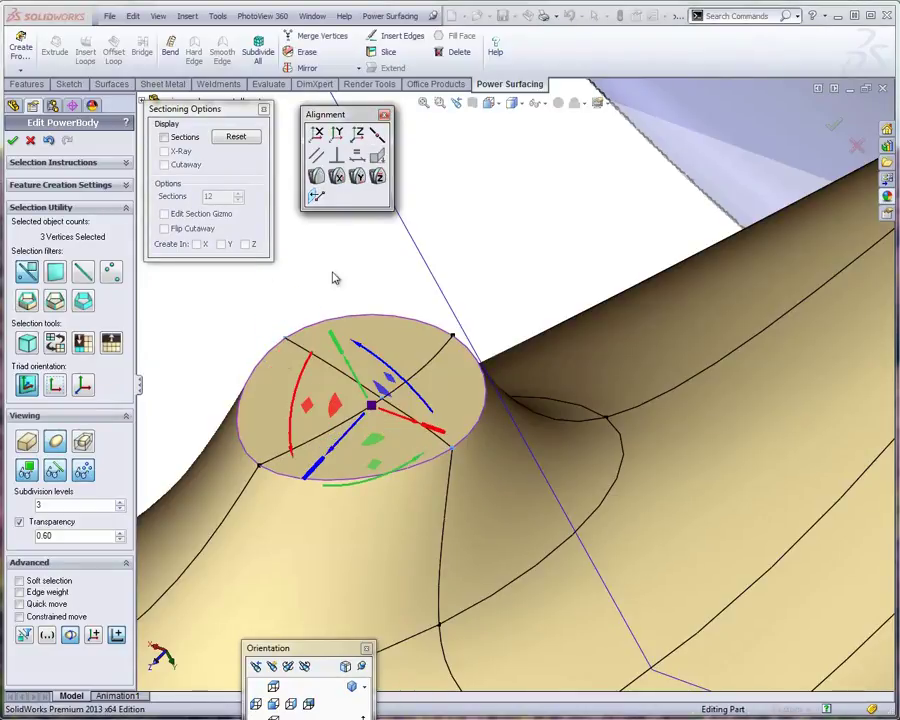
# Align the centre vertex with the other pair of opposite rim vertices on the cap in a straight line.
pyautogui.click(453, 340)
pyautogui.keyDown('ctrl'); pyautogui.click(259, 465); pyautogui.keyUp('ctrl')
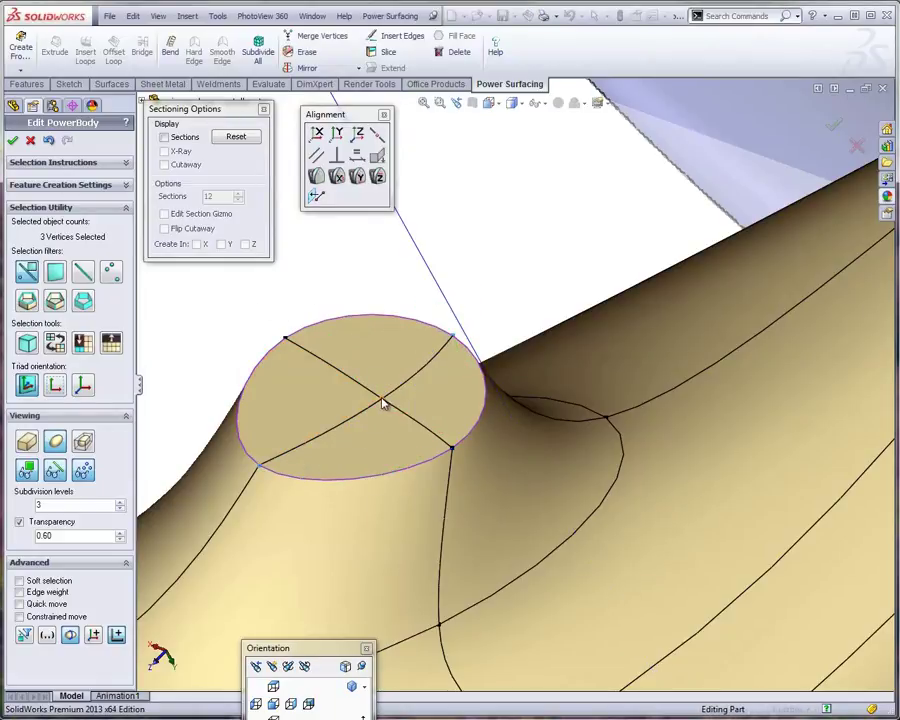
pyautogui.click(376, 134)
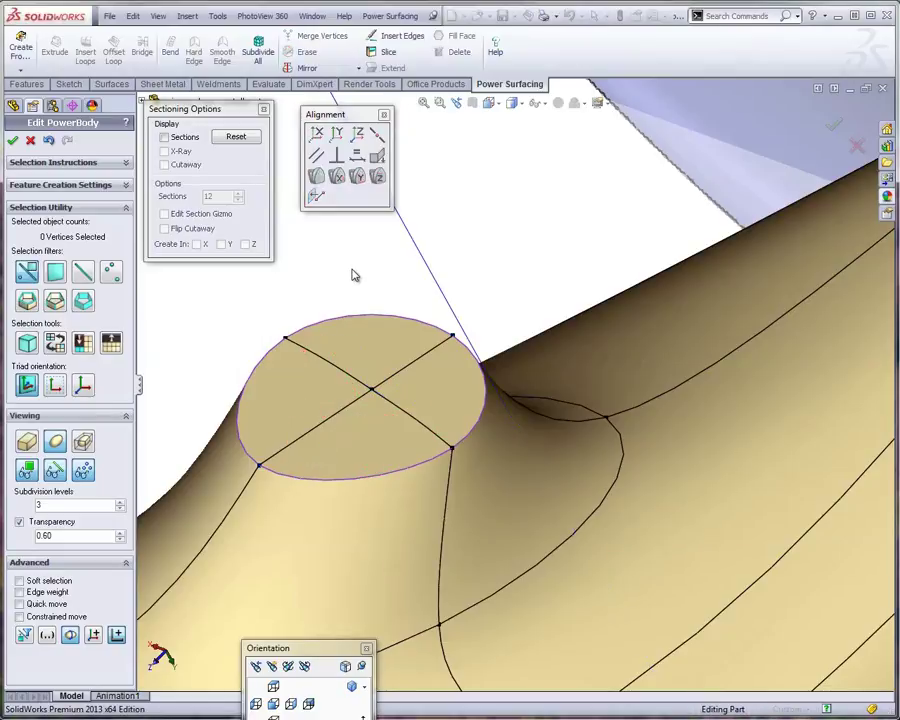
# Select all four faces of the protrusion's end cap, align them to one plane, and clear the selection.
pyautogui.moveTo(381, 345)
pyautogui.mouseDown(button='middle')
pyautogui.moveTo(424, 247)
pyautogui.moveTo(410, 301)
pyautogui.moveTo(383, 348)
pyautogui.moveTo(388, 362)
pyautogui.mouseUp(button='middle')
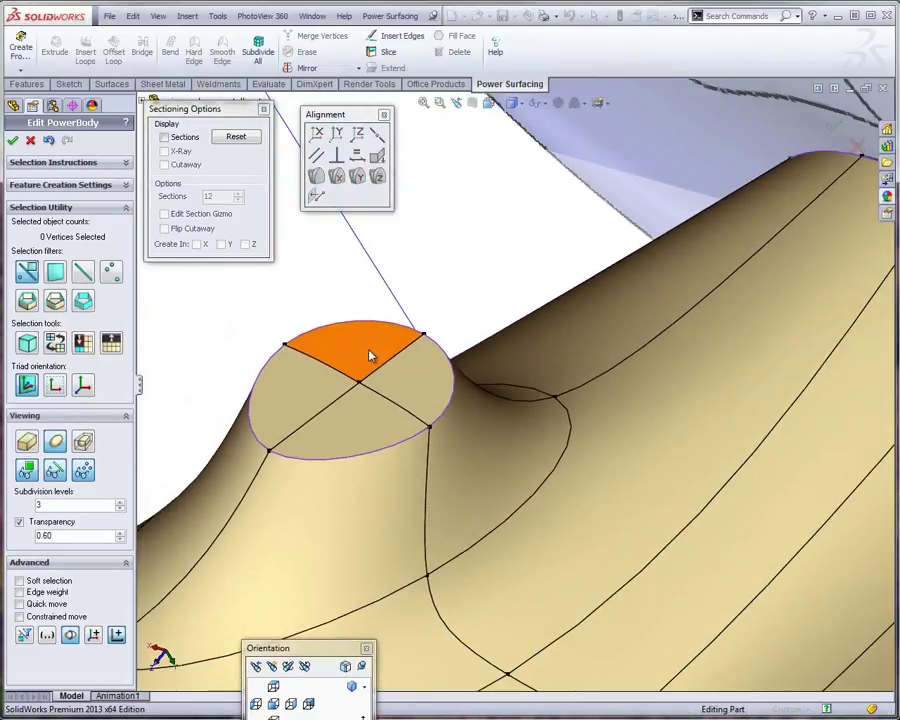
pyautogui.click(370, 356)
pyautogui.keyDown('ctrl'); pyautogui.click(327, 394); pyautogui.keyUp('ctrl')
pyautogui.keyDown('ctrl'); pyautogui.click(400, 384); pyautogui.keyUp('ctrl')
pyautogui.keyDown('ctrl'); pyautogui.click(348, 427); pyautogui.keyUp('ctrl')
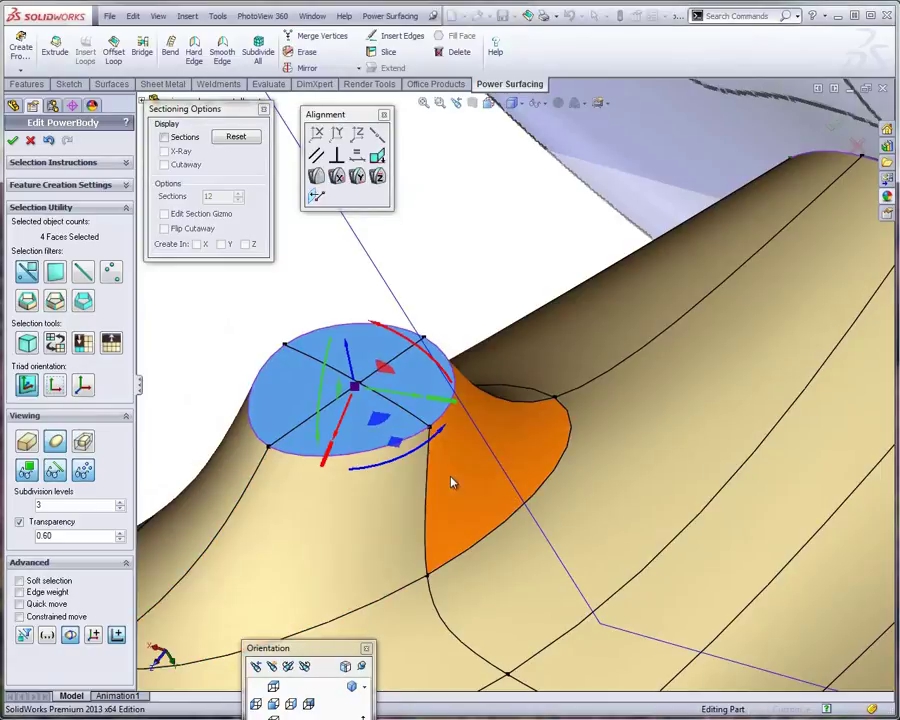
pyautogui.click(240, 347)
# Bring the whole controller half into view from above, and close the Alignment and Sectioning Options windows.
pyautogui.scroll(9, 390, 378)
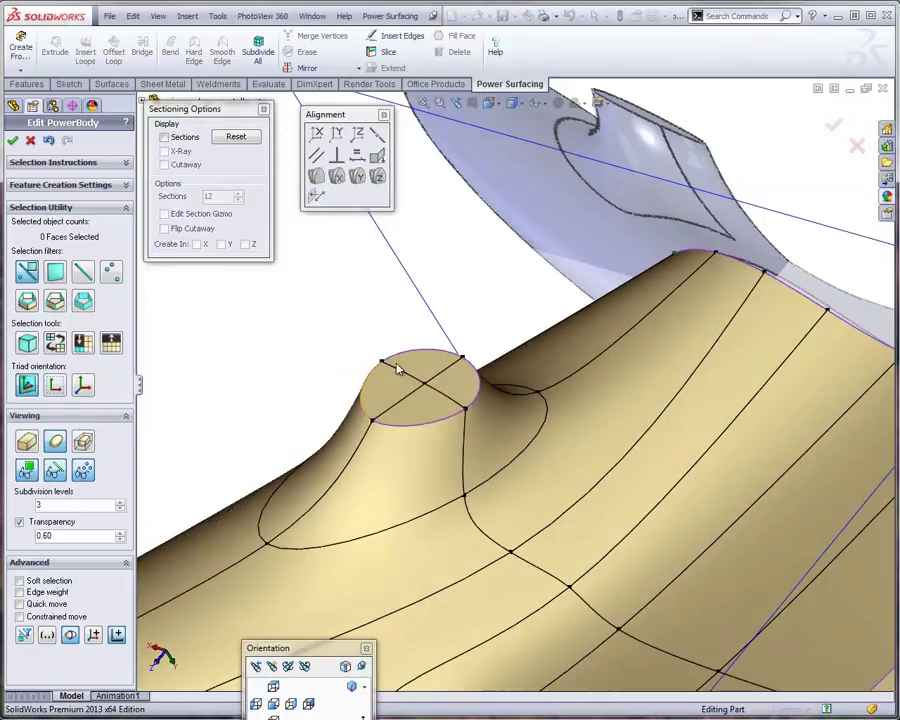
pyautogui.moveTo(487, 378); pyautogui.dragTo(722, 364, button='middle')
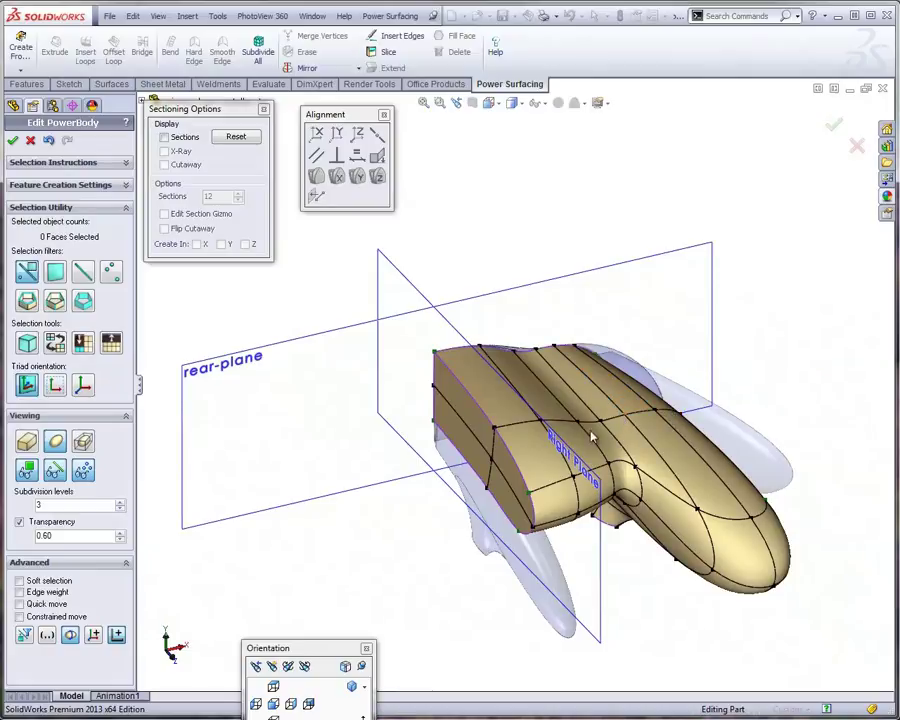
pyautogui.scroll(-3, 619, 432)
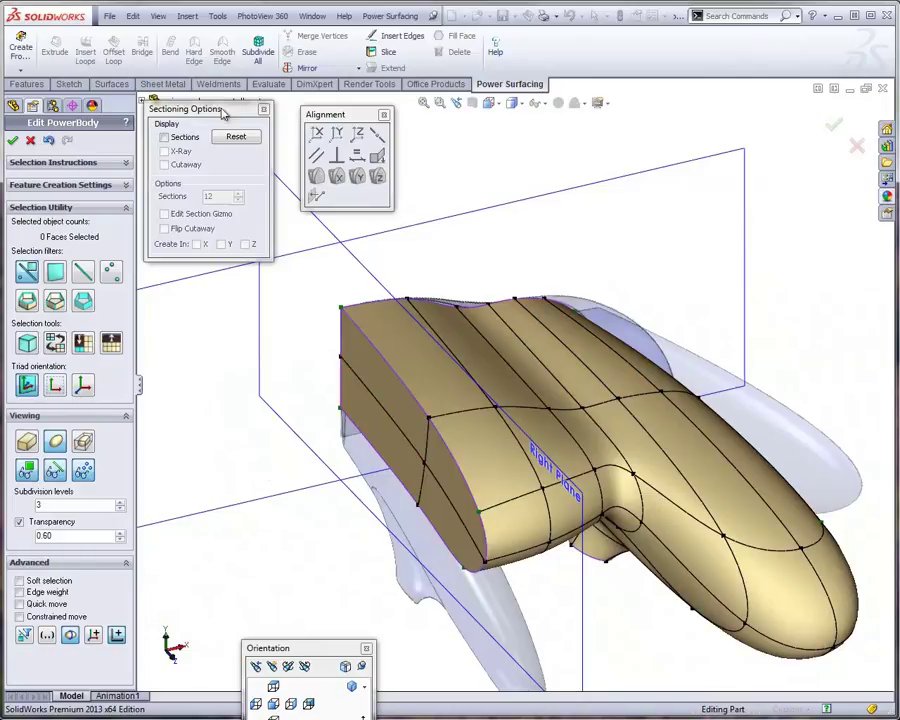
pyautogui.click(384, 116)
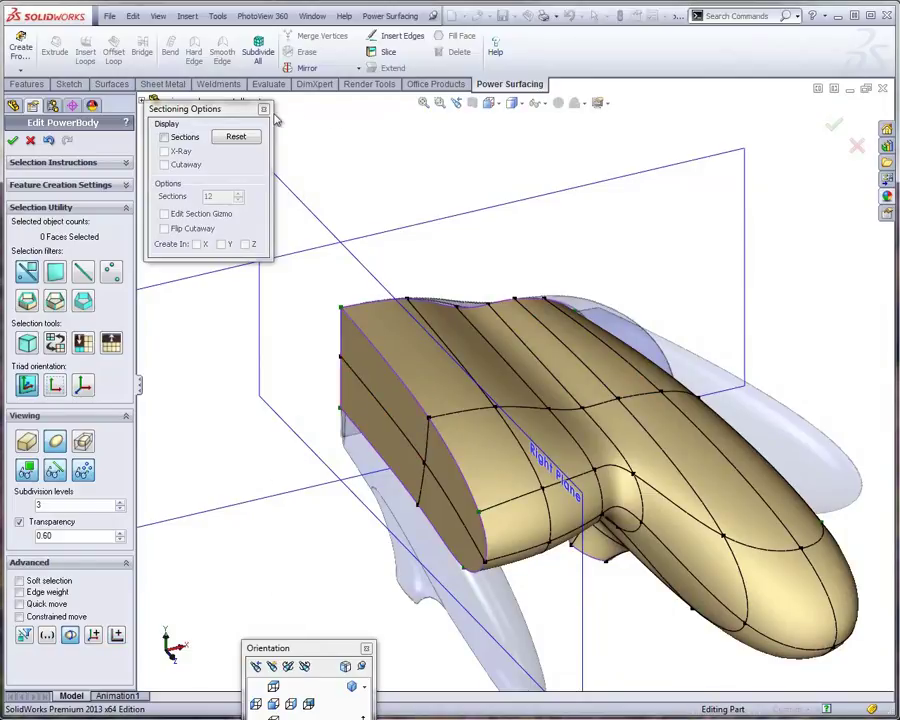
pyautogui.click(264, 111)
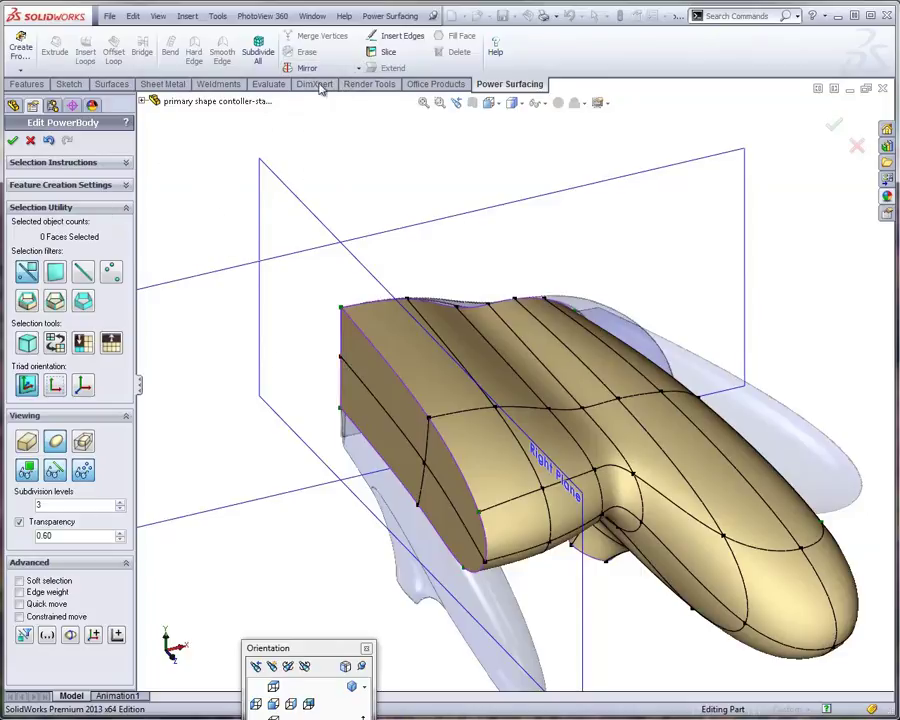
pyautogui.click(358, 68)
pyautogui.click(318, 82)
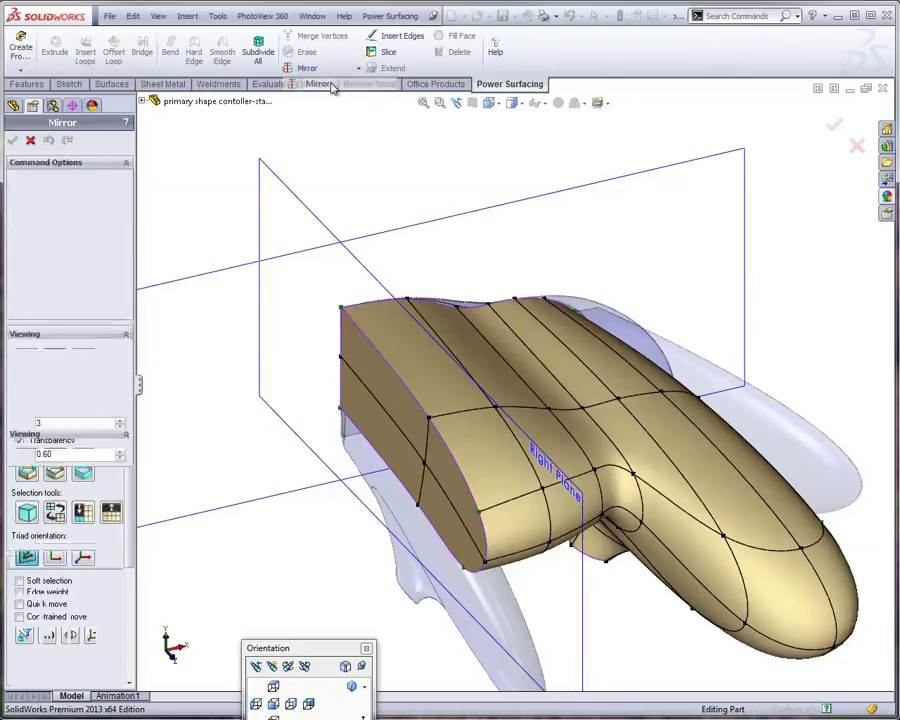
pyautogui.click(360, 365)
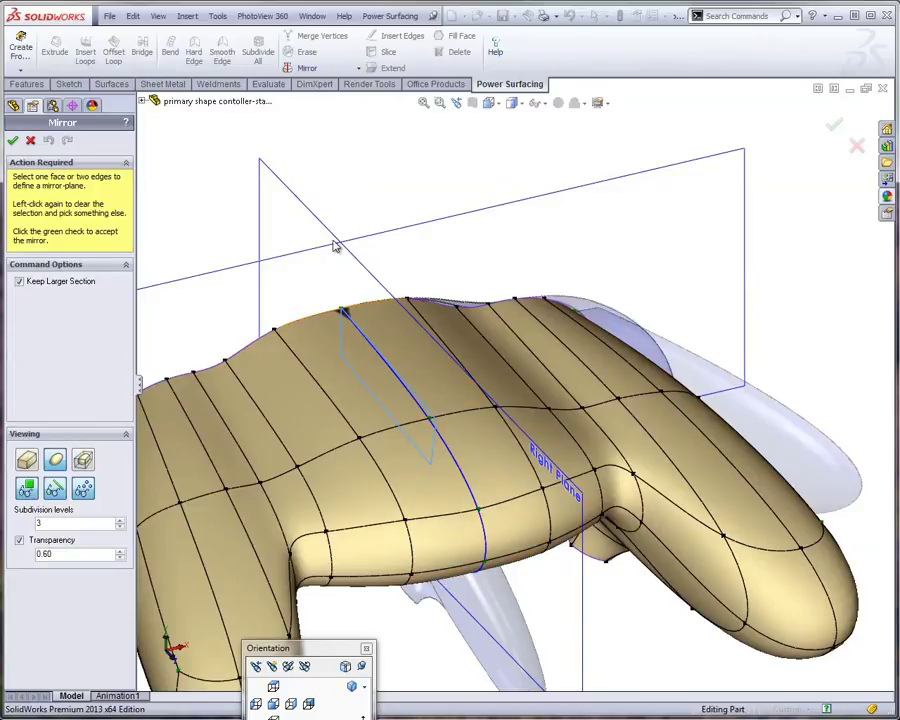
pyautogui.click(30, 140)
# Select all four faces of the controller half's centre cap, apply Hard Edge to them, and clear the selection.
pyautogui.click(401, 389)
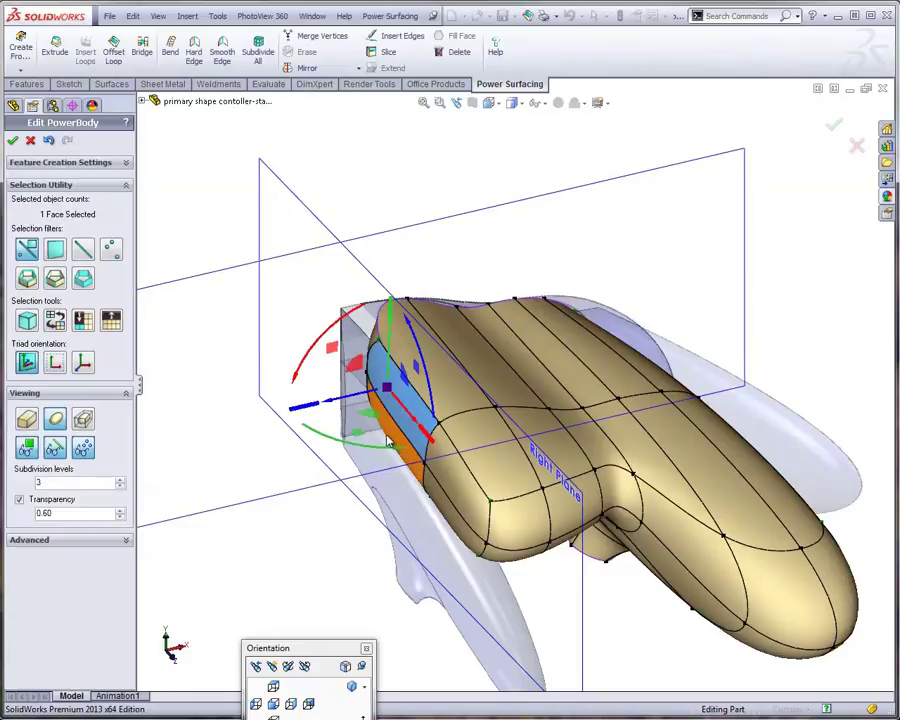
pyautogui.click(450, 474)
pyautogui.click(438, 503)
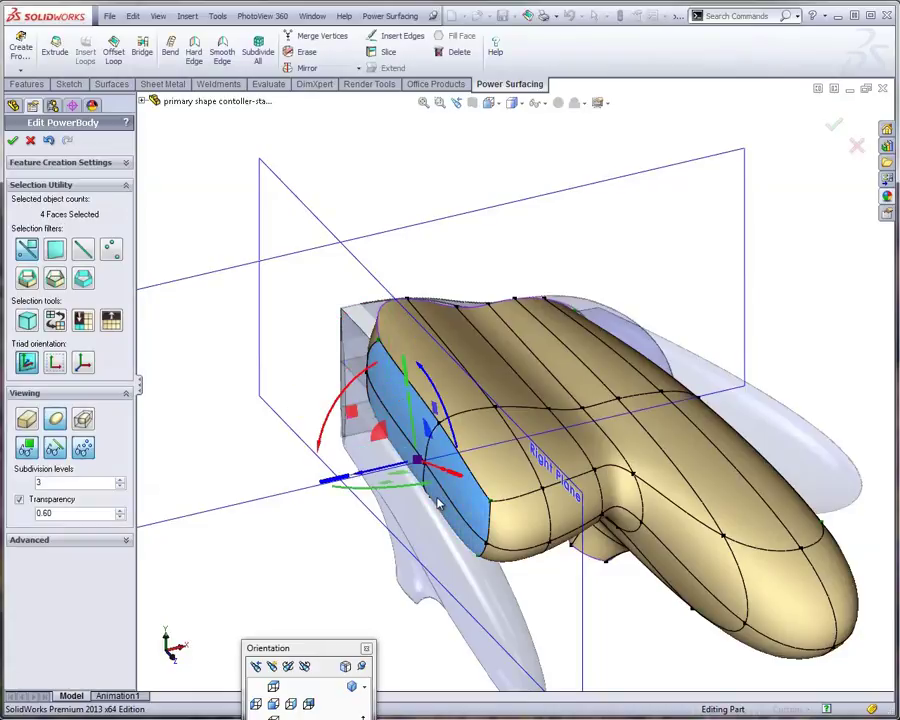
pyautogui.press('s')
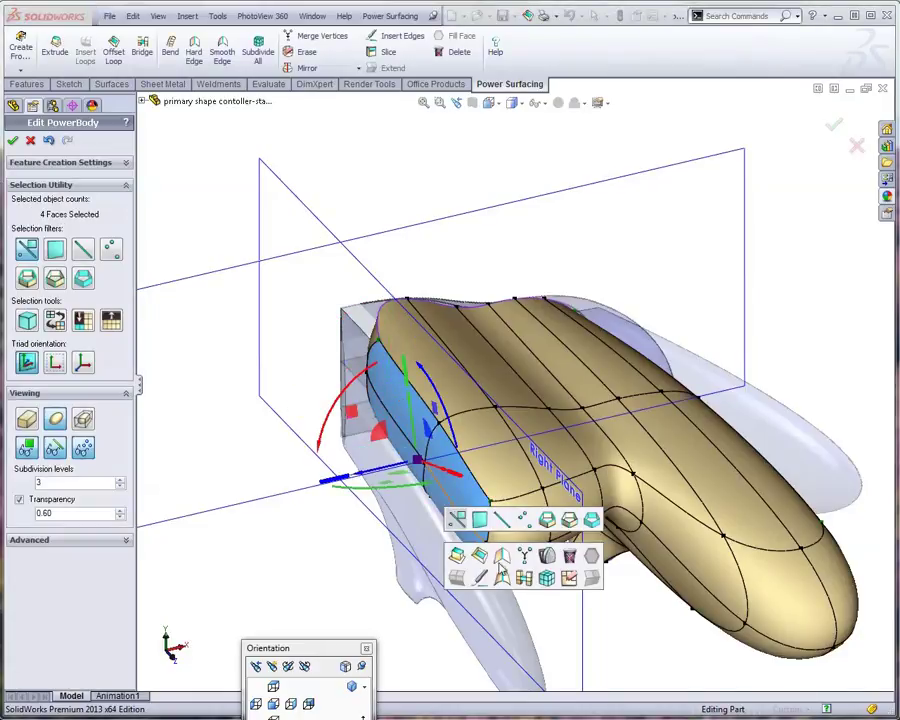
pyautogui.click(502, 555)
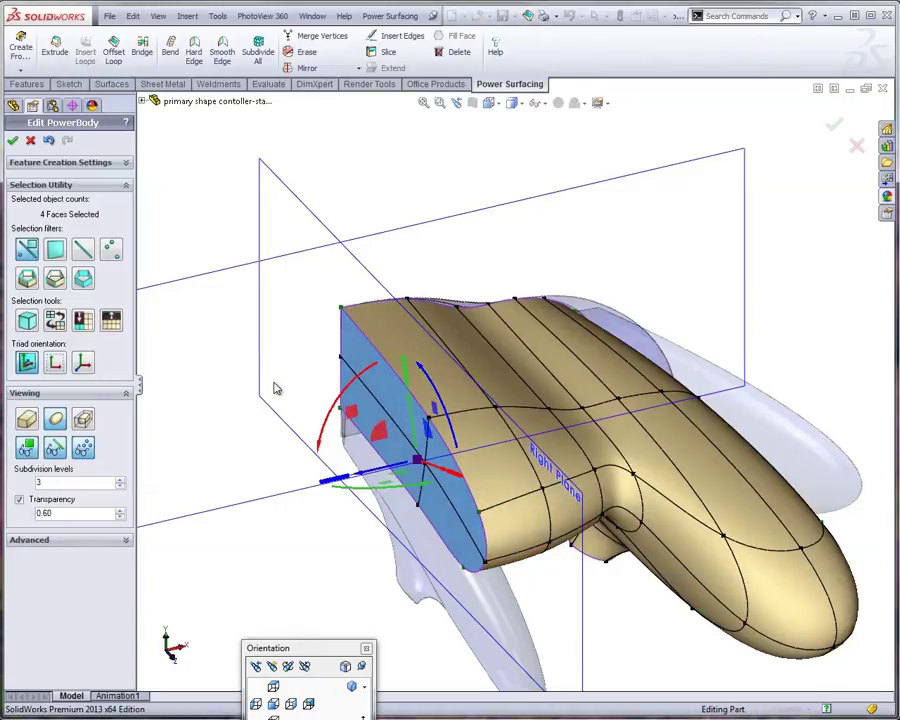
pyautogui.click(157, 361)
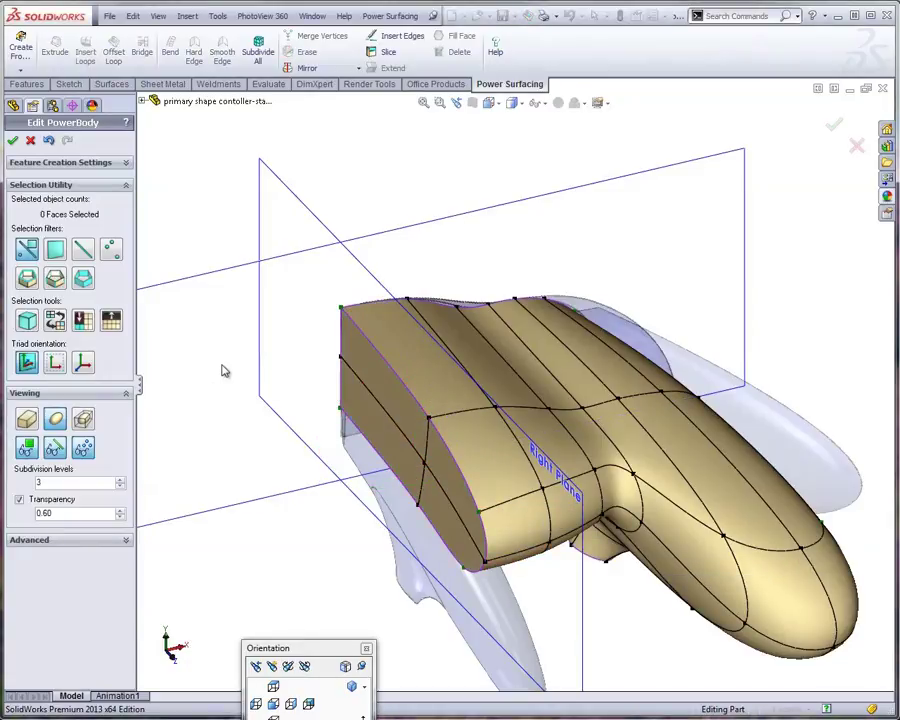
# Snap all nine vertices of the centre cap to the Right Plane with the Alignment tools, close the tools, and clear the selection.
pyautogui.click(126, 540)
pyautogui.click(116, 612)
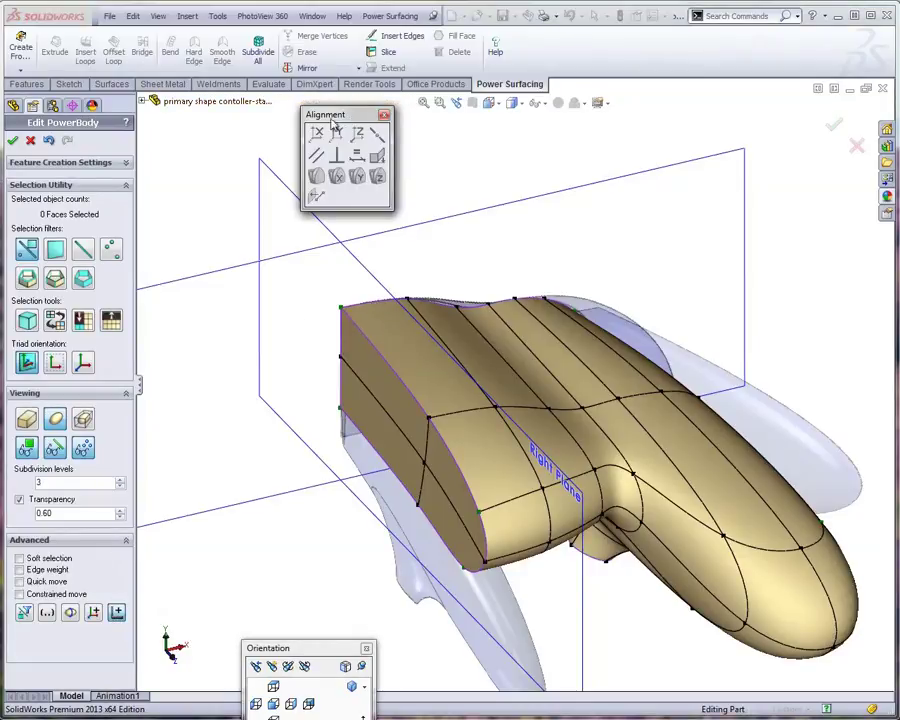
pyautogui.moveTo(355, 118); pyautogui.dragTo(215, 130)
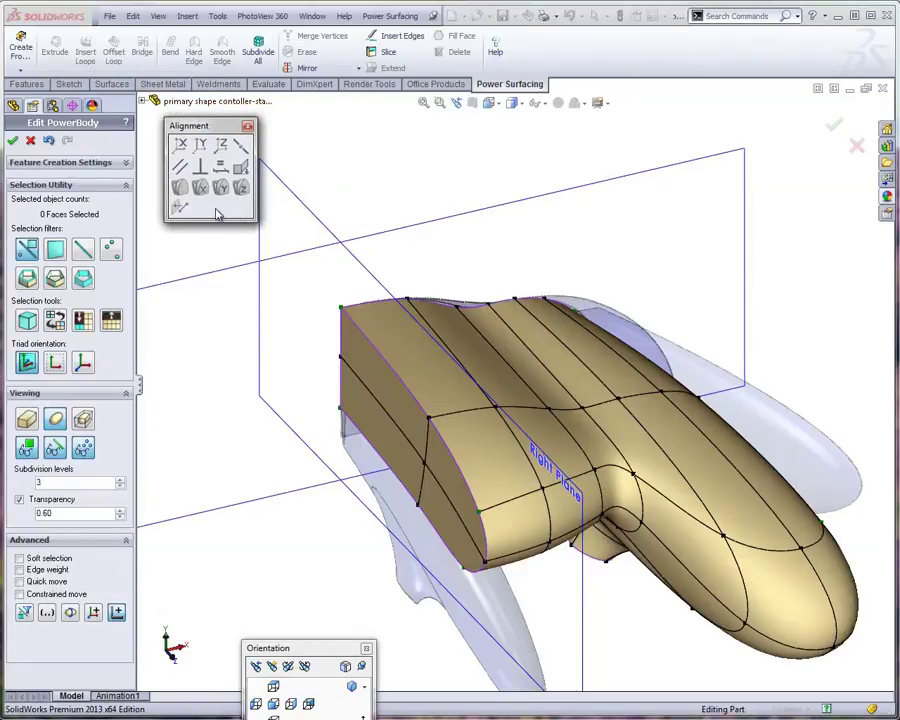
pyautogui.moveTo(313, 281); pyautogui.dragTo(361, 429)
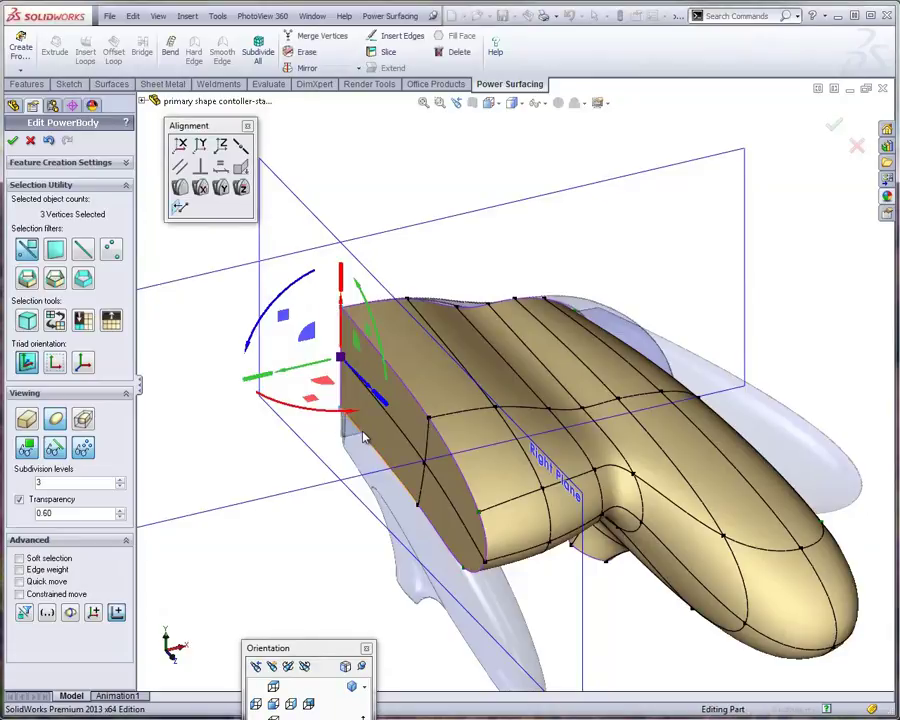
pyautogui.keyDown('ctrl'); pyautogui.click(419, 507); pyautogui.keyUp('ctrl')
pyautogui.keyDown('ctrl'); pyautogui.click(429, 421); pyautogui.keyUp('ctrl')
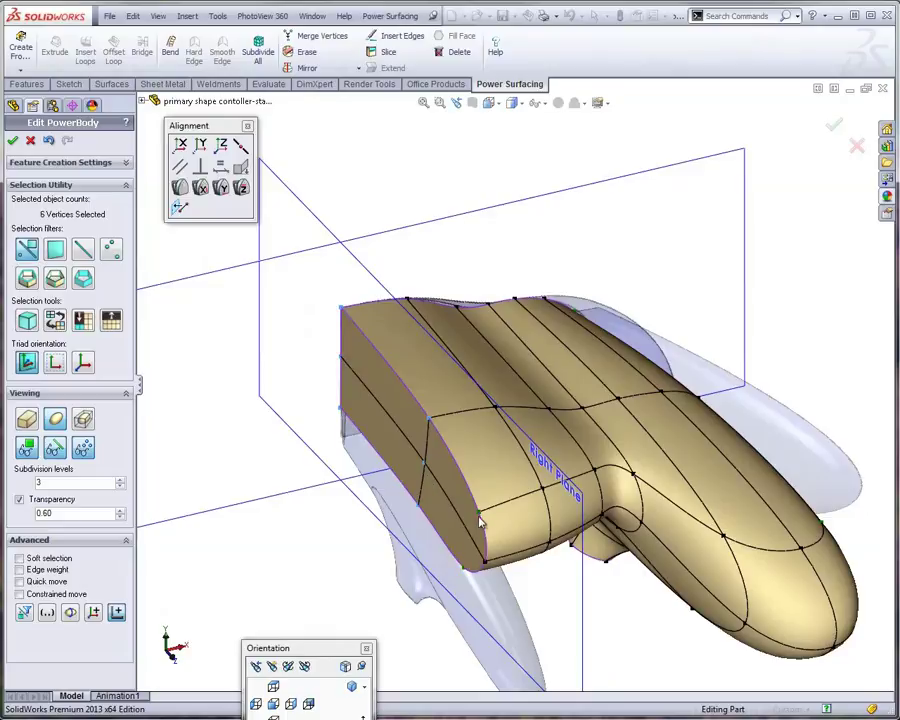
pyautogui.keyDown('ctrl'); pyautogui.click(483, 567); pyautogui.keyUp('ctrl')
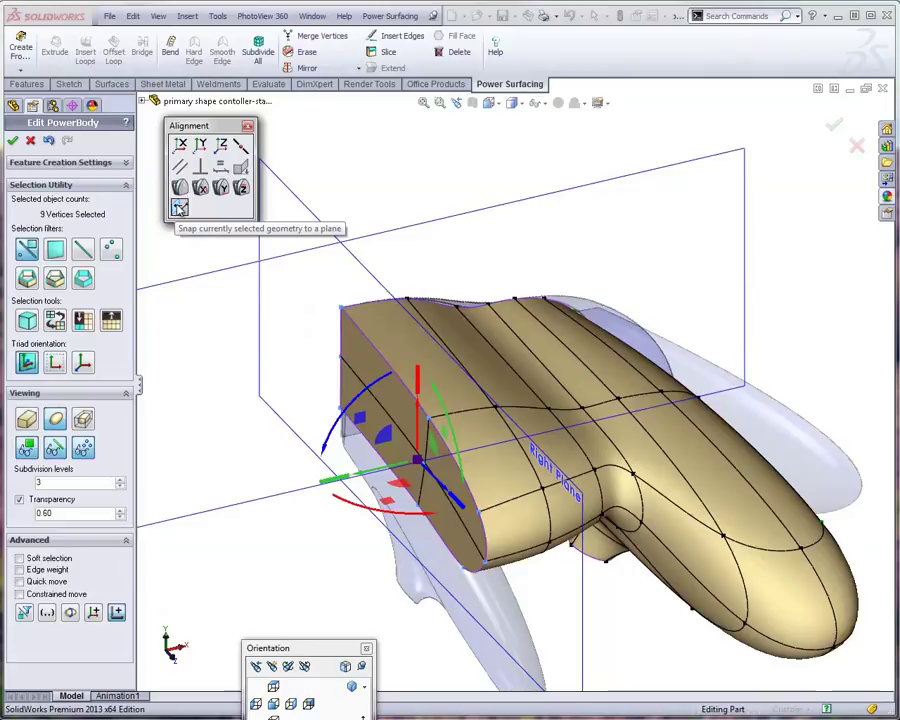
pyautogui.click(179, 207)
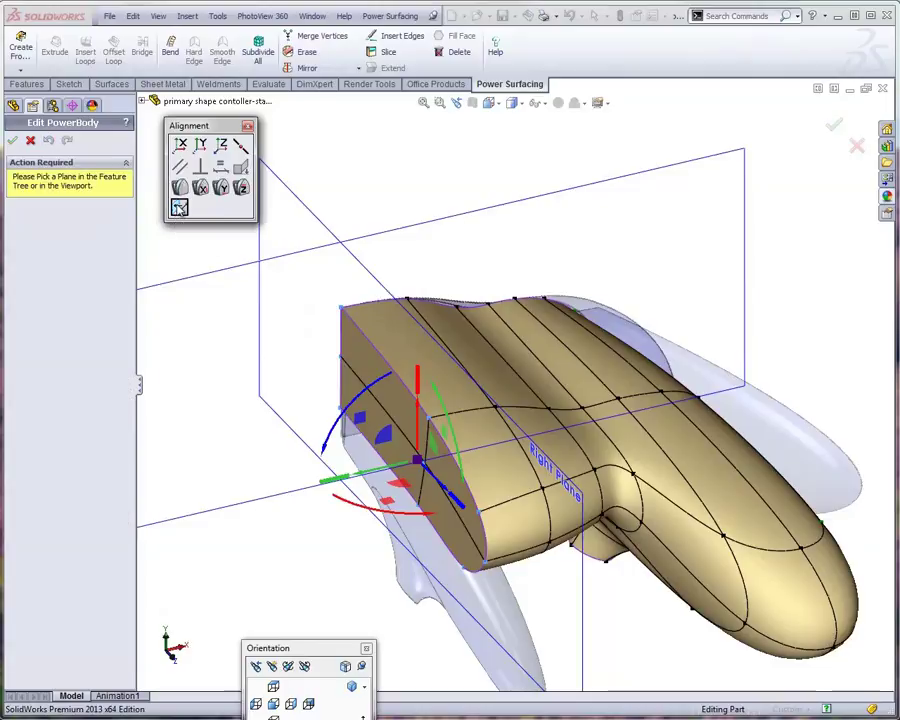
pyautogui.click(313, 223)
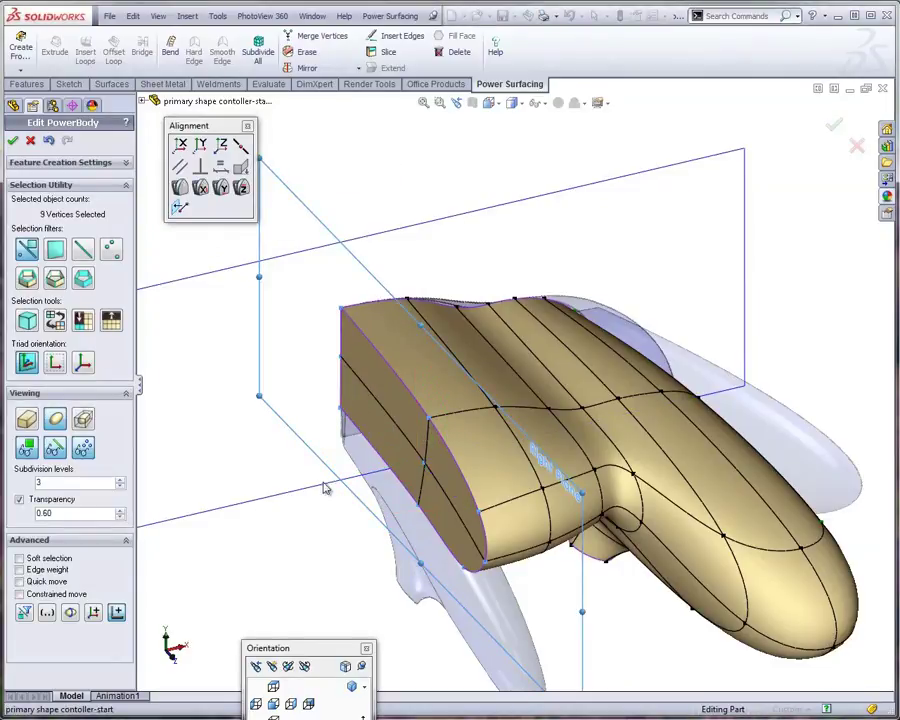
pyautogui.moveTo(322, 547); pyautogui.dragTo(335, 518, button='middle')
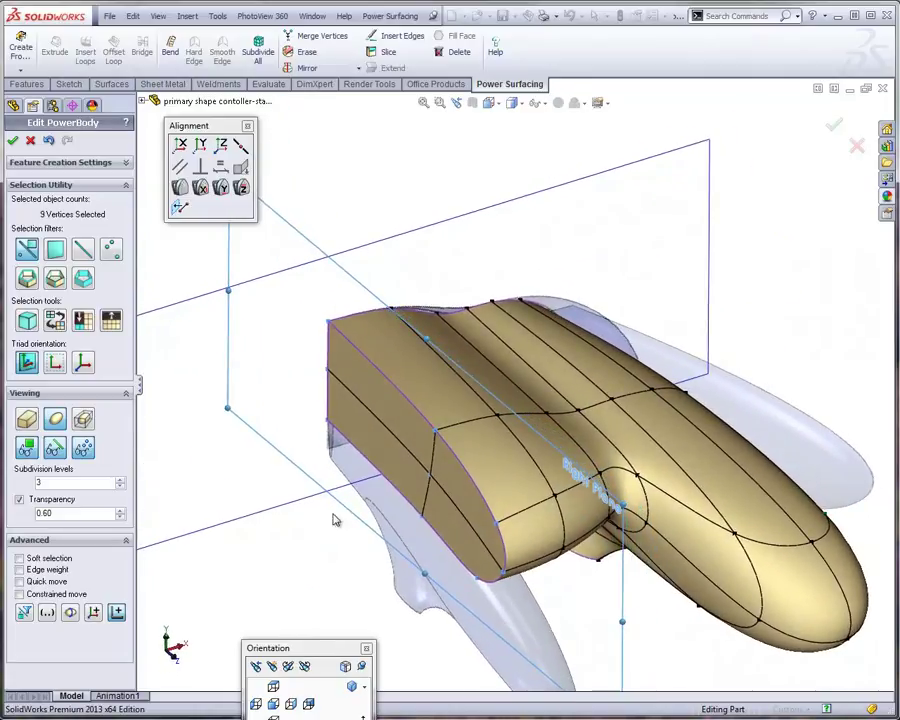
pyautogui.click(248, 128)
pyautogui.press('Escape')
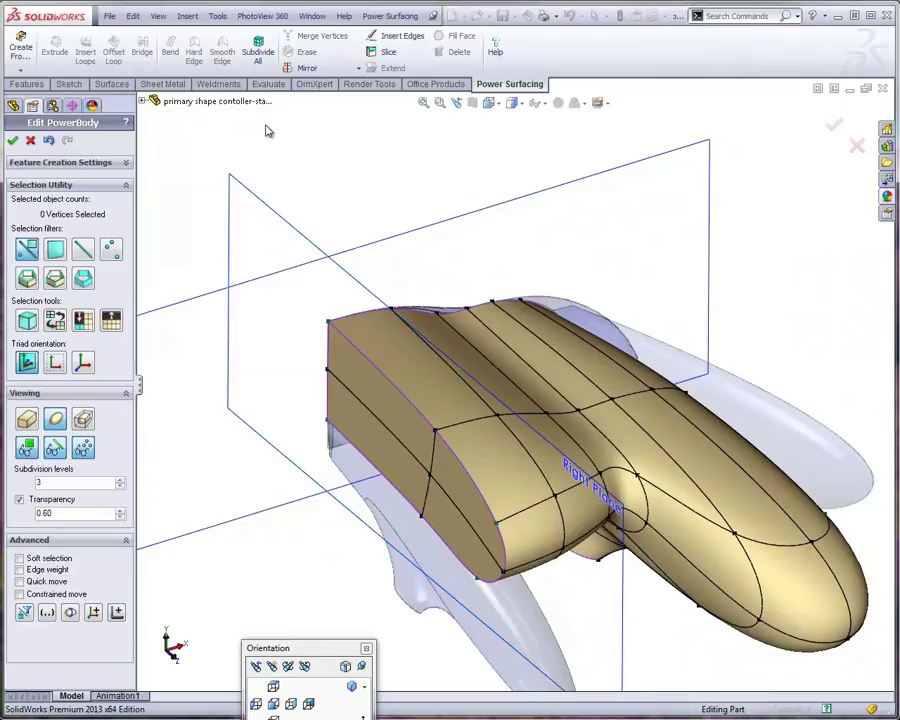
# Mirror the half body about its flat centre cap with Keep Larger Section enabled.
pyautogui.click(352, 70)
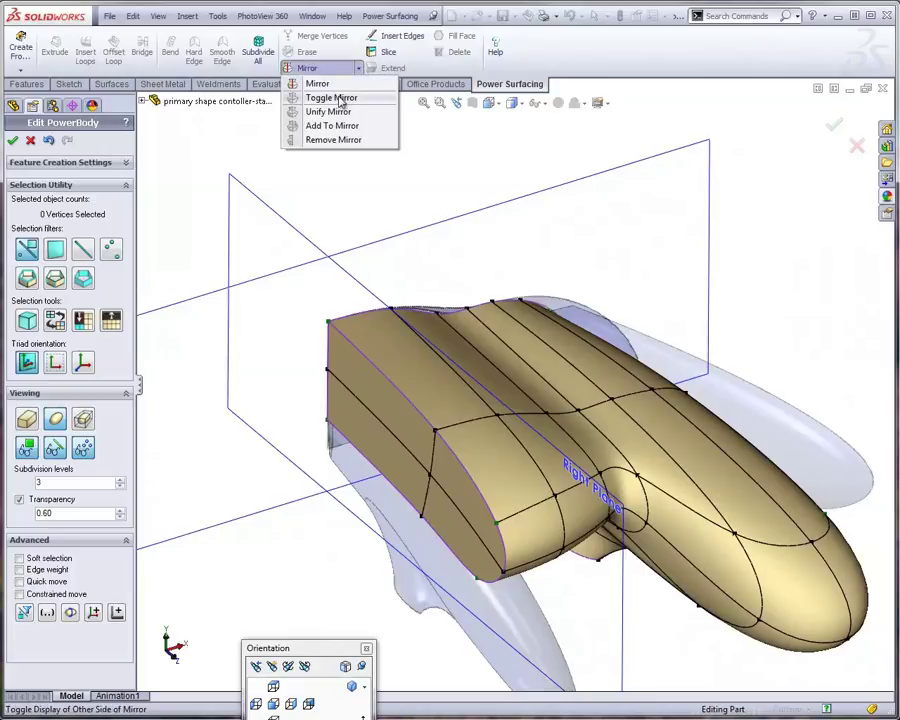
pyautogui.click(318, 81)
pyautogui.click(352, 376)
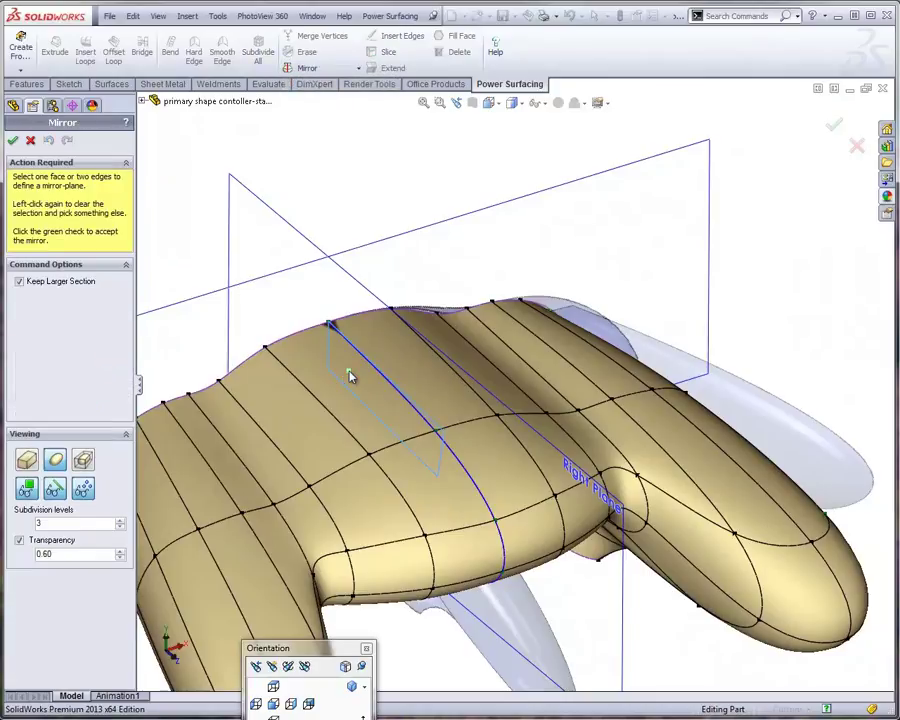
pyautogui.scroll(3, 388, 349)
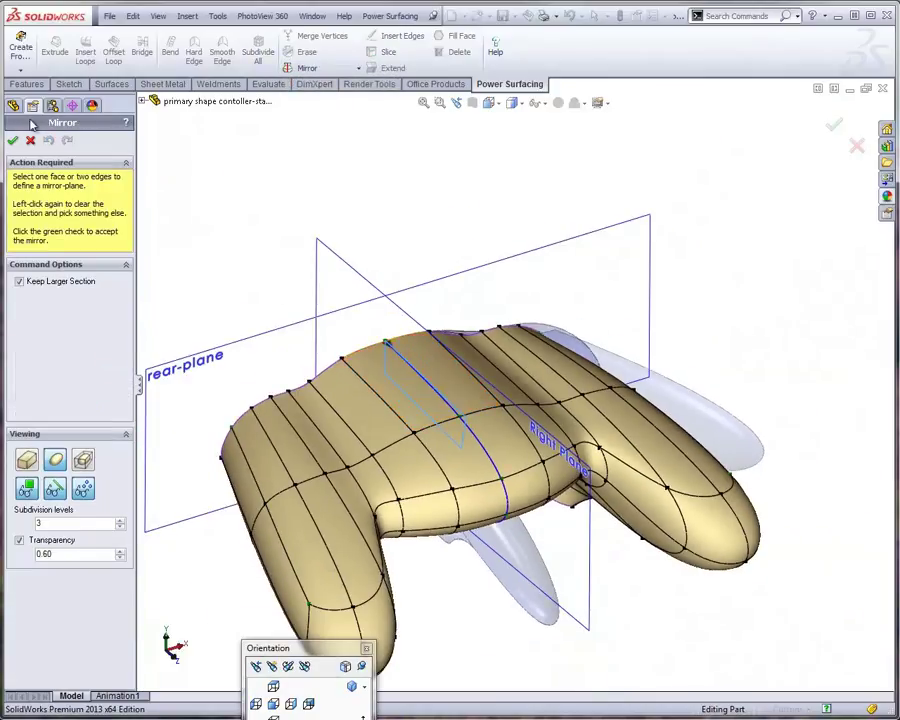
pyautogui.click(13, 141)
# Toggle the display of the mirrored half off and on again.
pyautogui.click(356, 68)
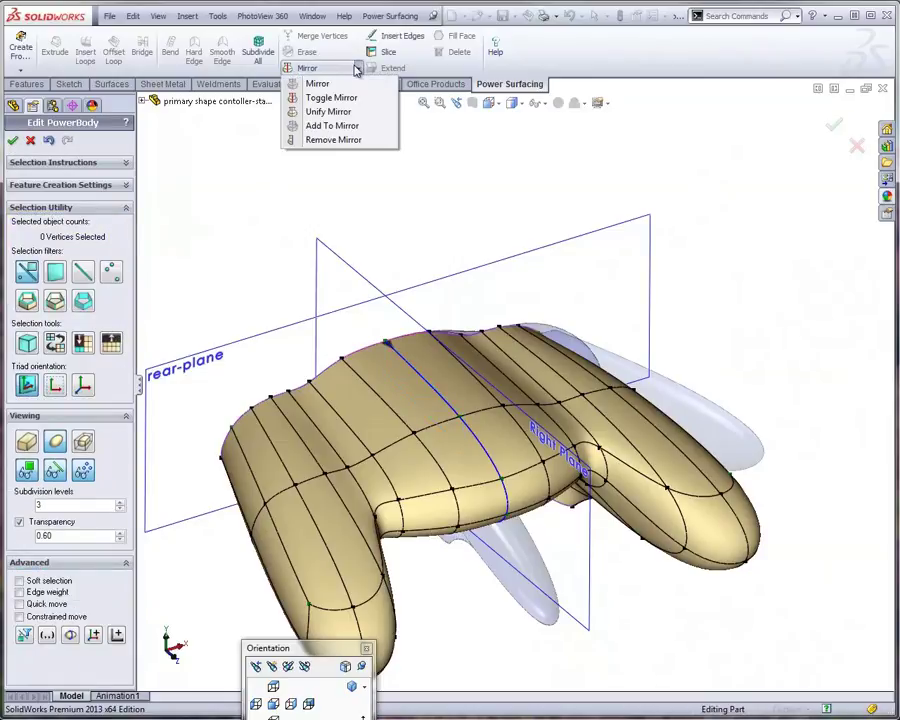
pyautogui.click(342, 96)
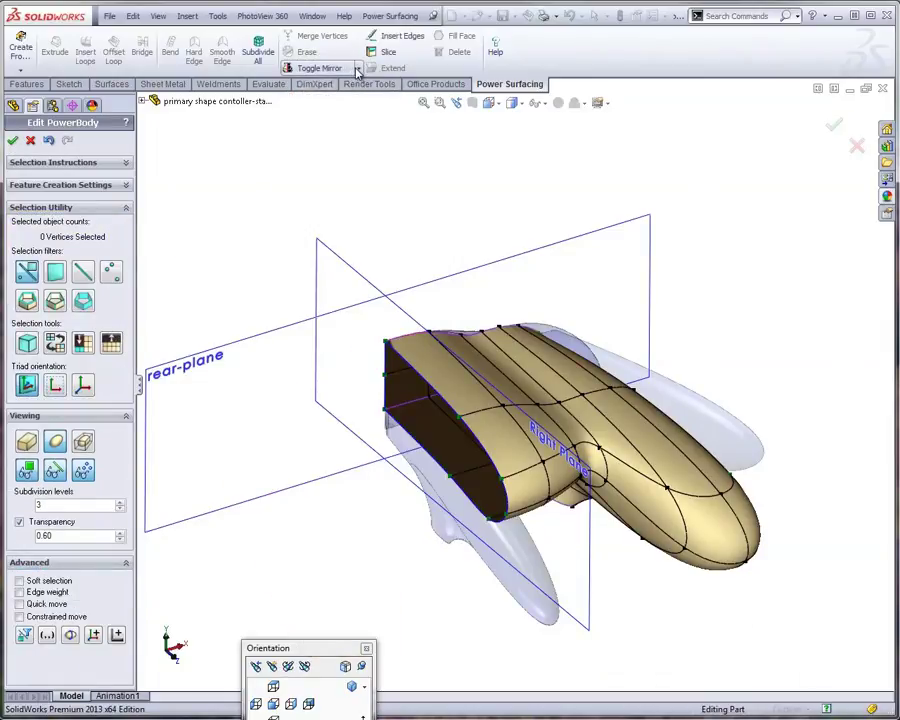
pyautogui.click(357, 68)
pyautogui.click(332, 97)
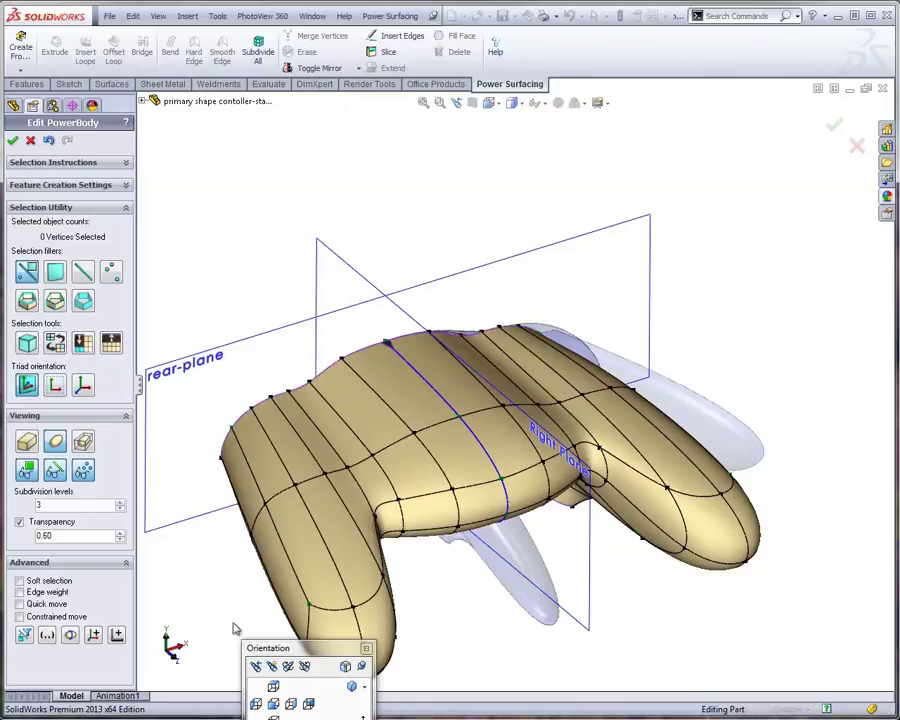
# In front view, move the top rear-edge vertex beside the centre line slightly down and outward, with the triad aligned to the global axes.
pyautogui.click(290, 703)
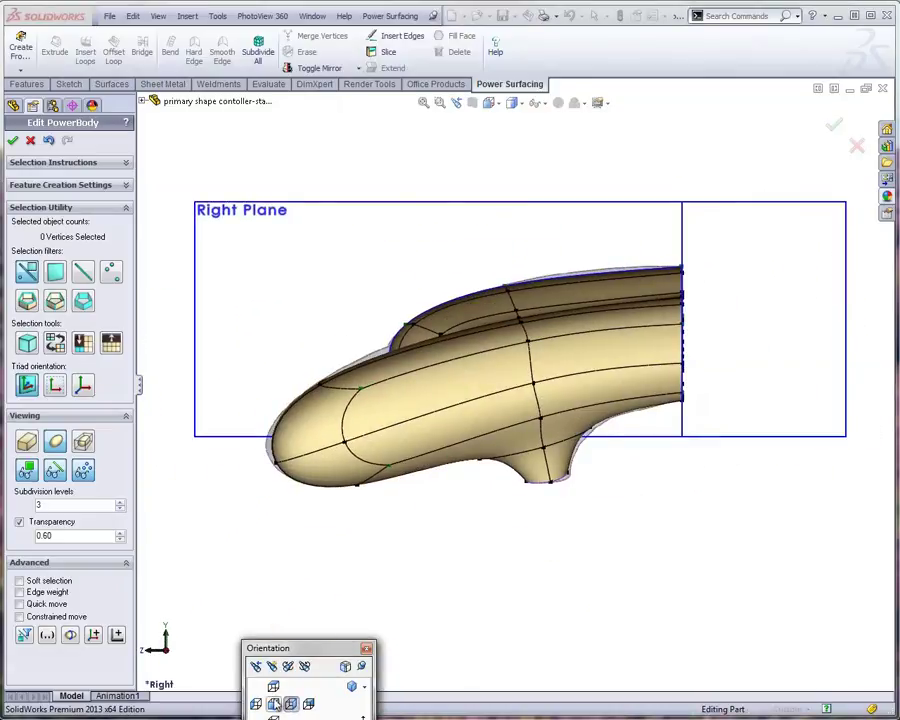
pyautogui.click(256, 705)
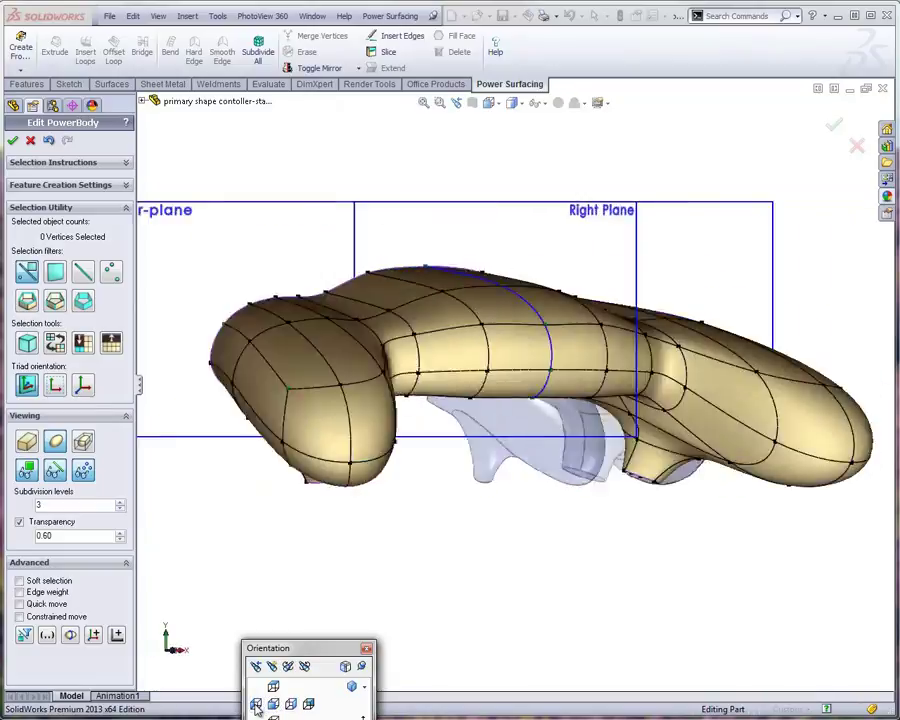
pyautogui.click(273, 703)
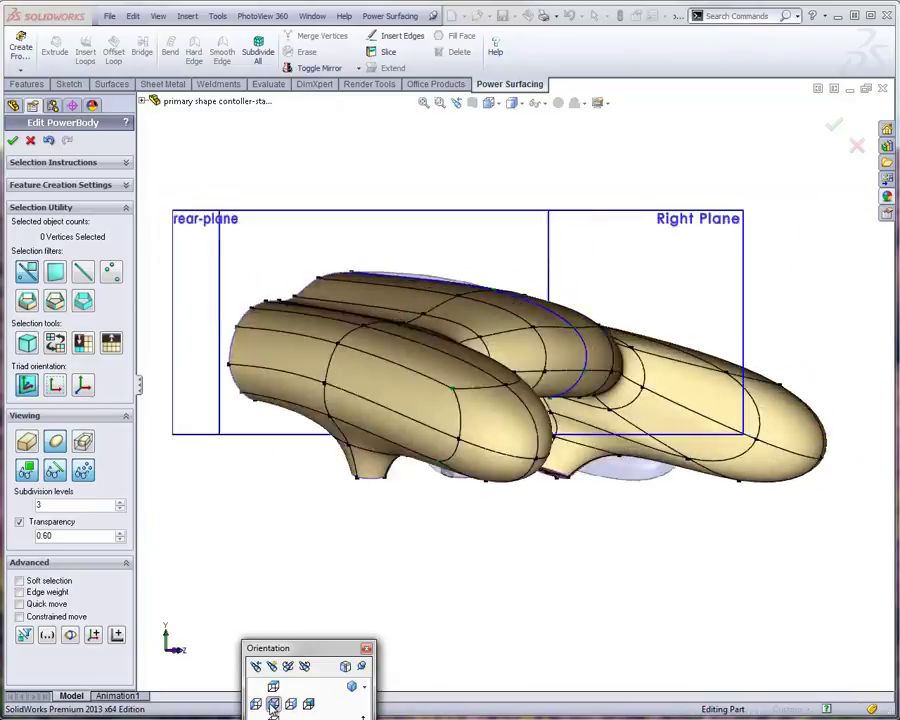
pyautogui.scroll(-2, 503, 293)
pyautogui.scroll(-3, 503, 293)
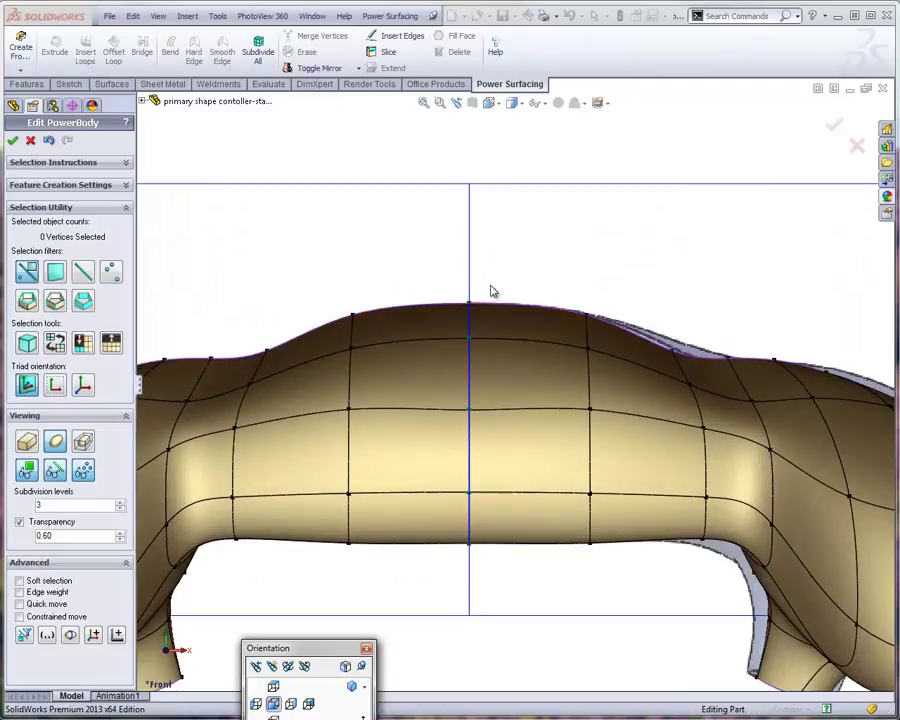
pyautogui.click(623, 351)
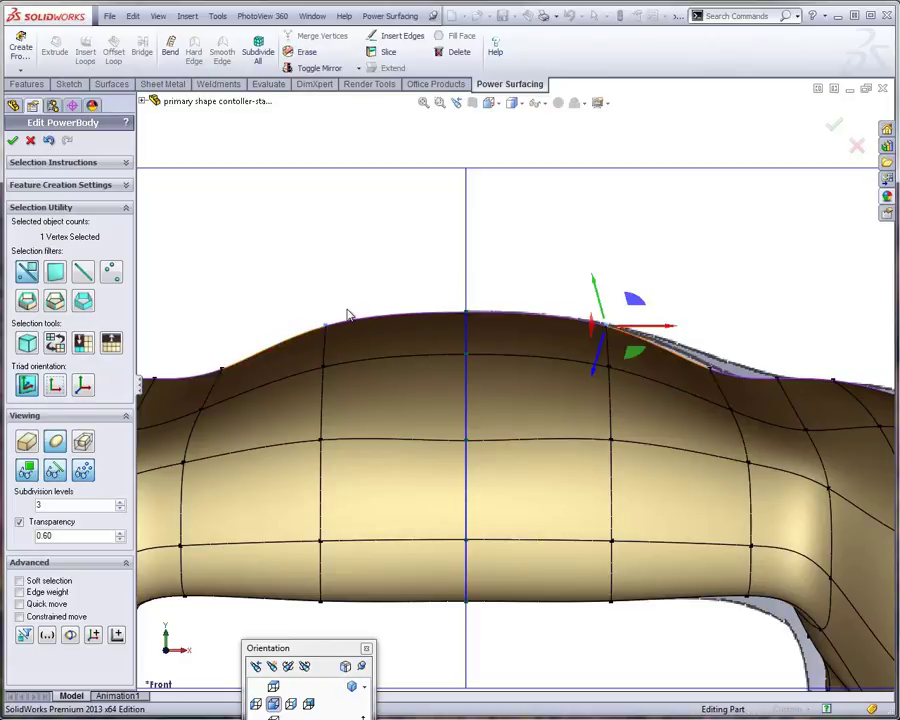
pyautogui.click(84, 390)
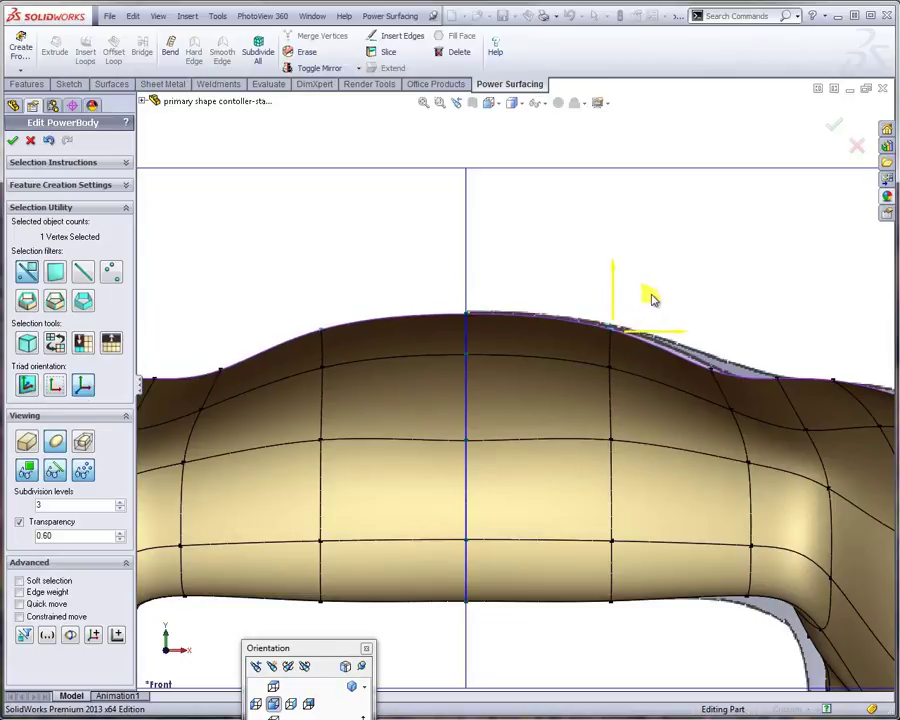
pyautogui.moveTo(651, 299)
pyautogui.mouseDown()
pyautogui.moveTo(665, 293)
pyautogui.moveTo(659, 305)
pyautogui.mouseUp()
pyautogui.click(435, 295)
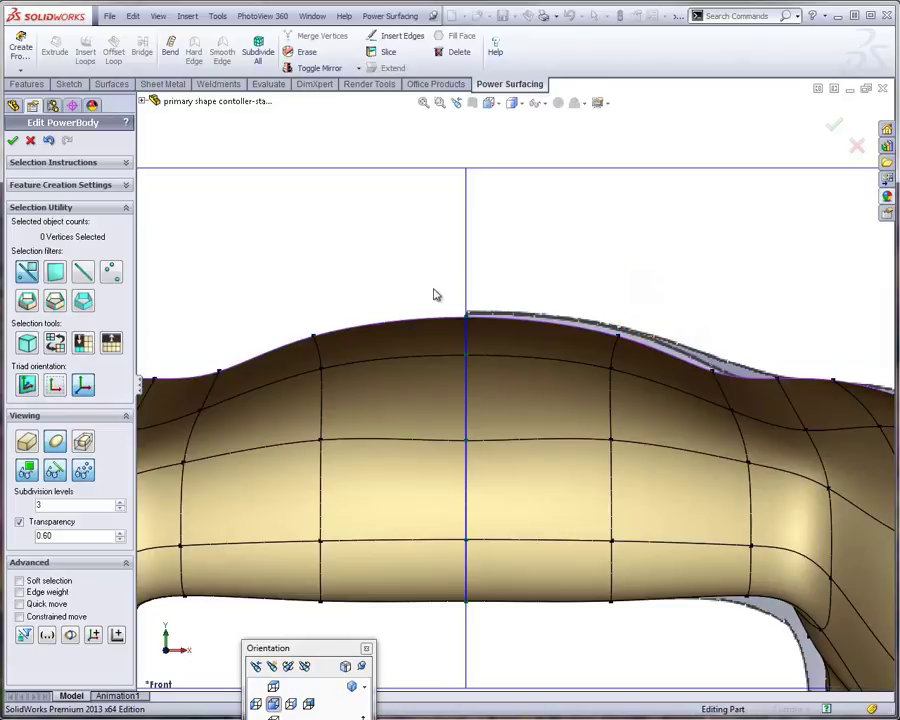
# Raise the centre-line vertex on the top rear edge by about 0.04", and clear the selection.
pyautogui.moveTo(438, 280); pyautogui.dragTo(474, 318)
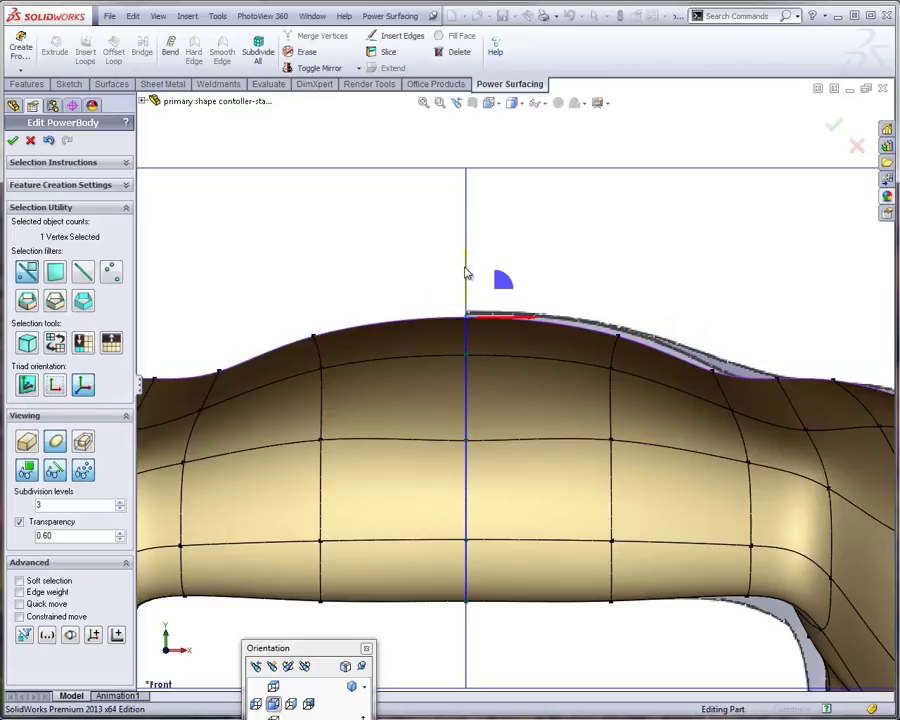
pyautogui.moveTo(465, 272); pyautogui.dragTo(334, 260)
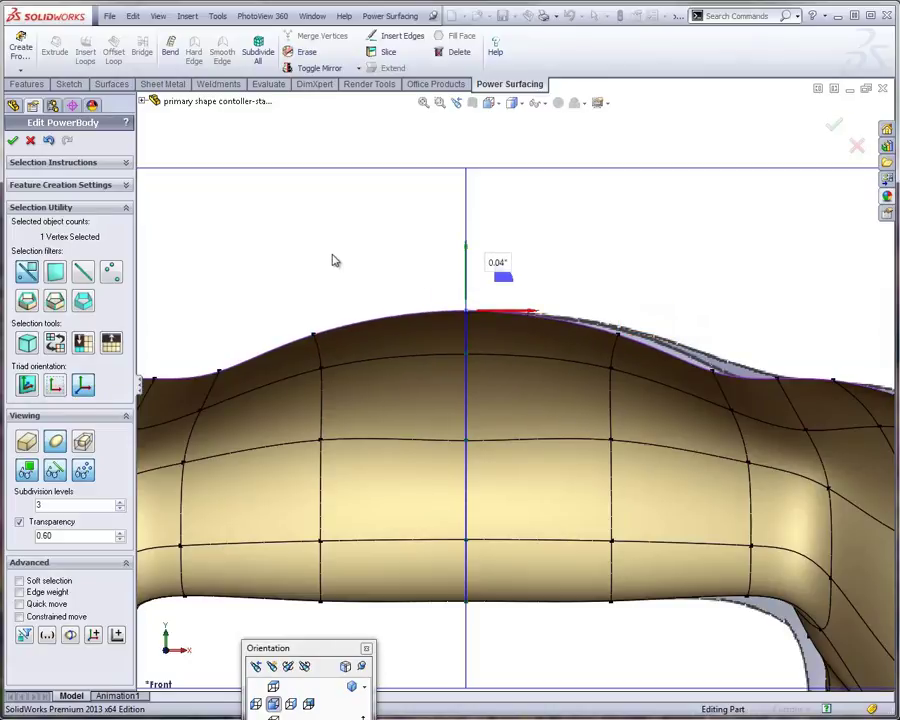
pyautogui.click(236, 246)
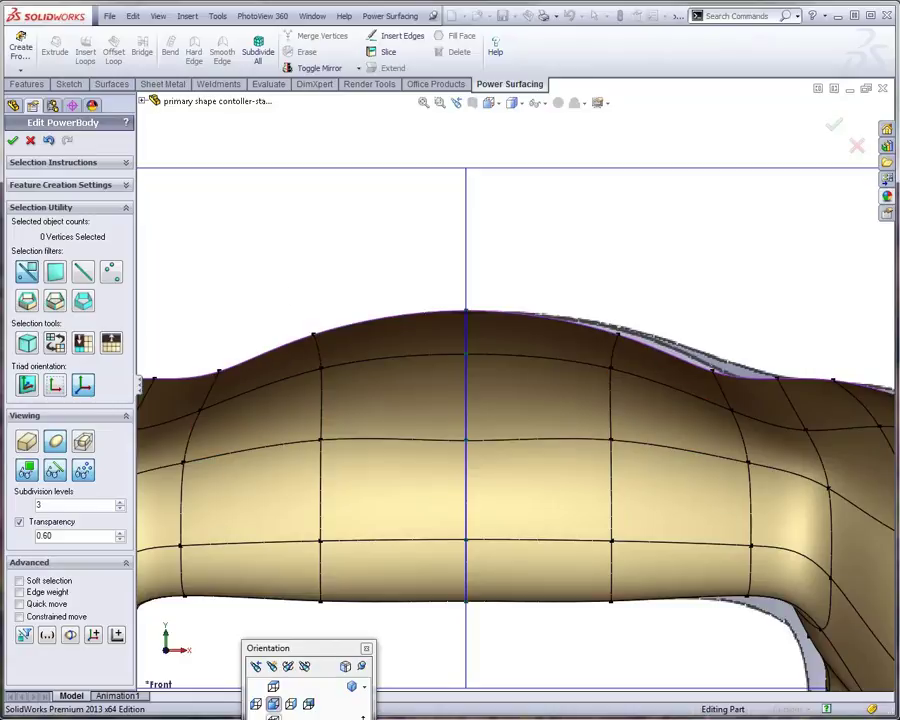
# In top view, move the front-edge vertices beside the centre line about 0.1" forward toward the reference outline.
pyautogui.click(271, 686)
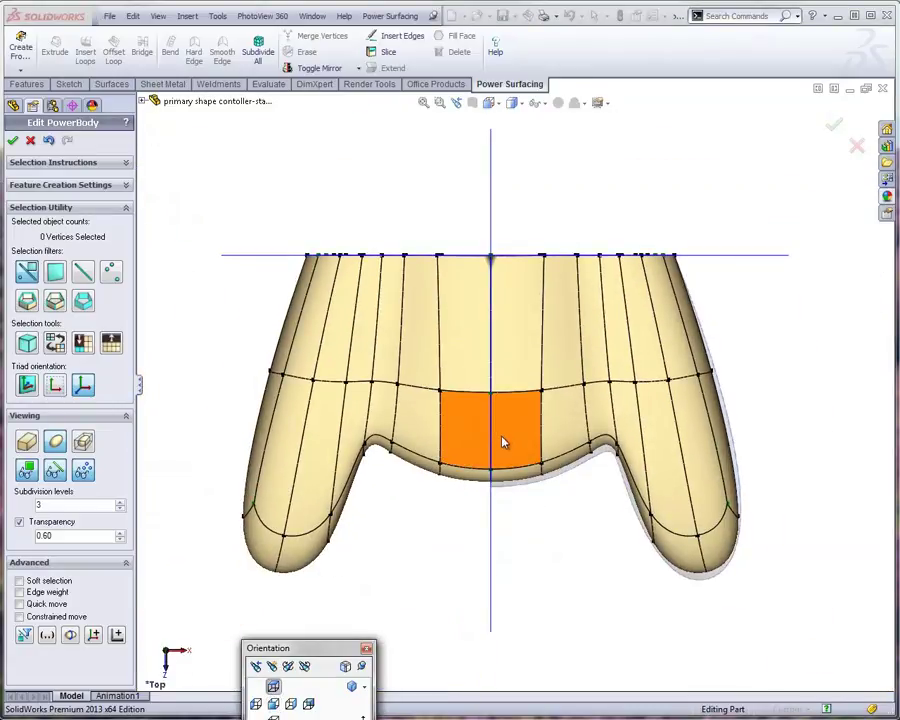
pyautogui.scroll(-3, 491, 451)
pyautogui.scroll(-1, 491, 451)
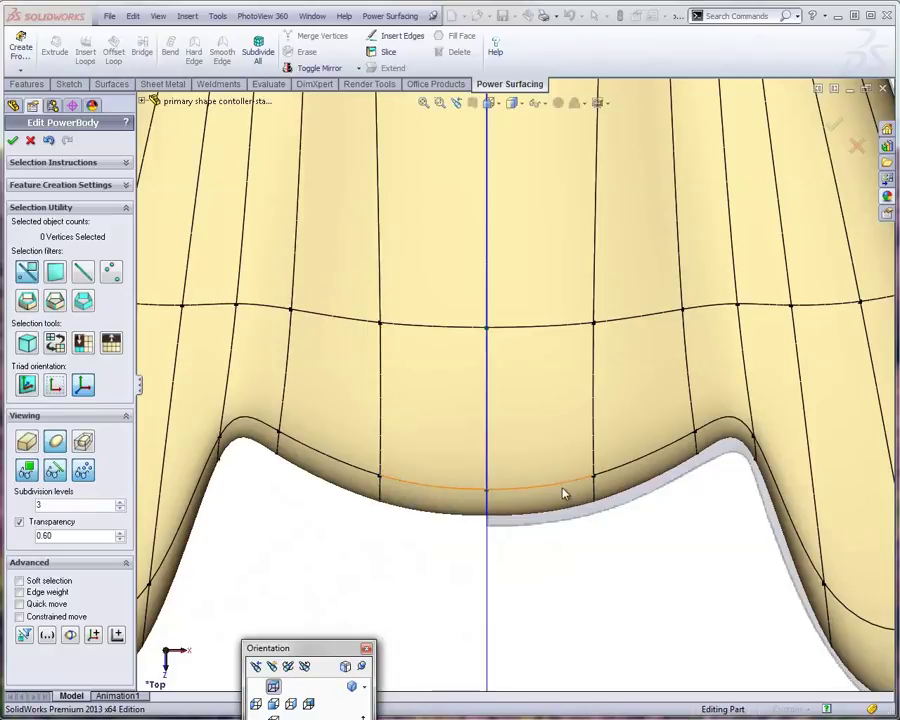
pyautogui.click(571, 463)
pyautogui.click(600, 532)
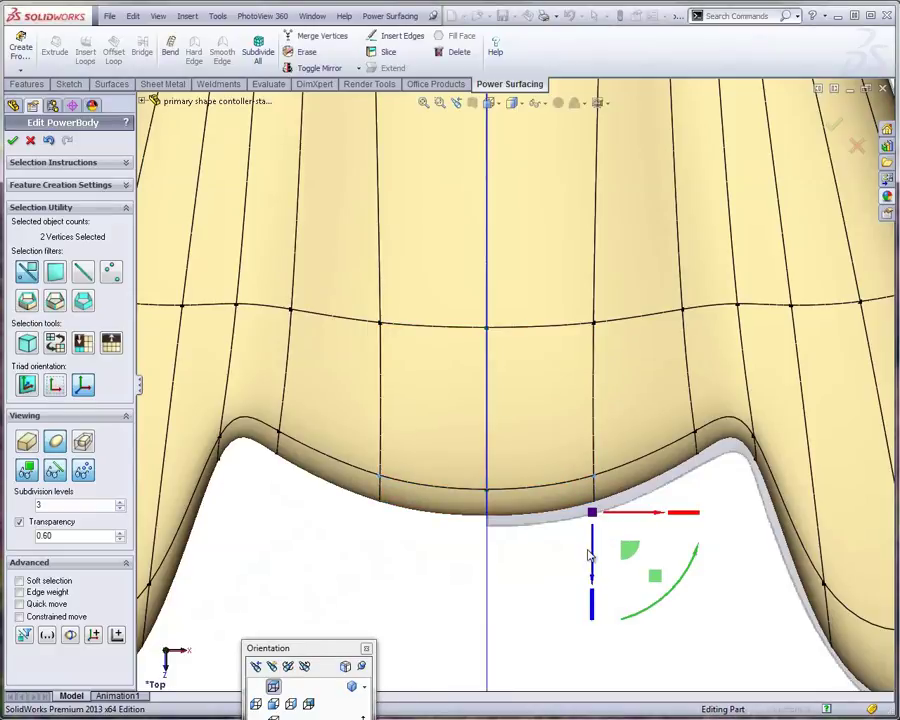
pyautogui.moveTo(594, 566)
pyautogui.mouseDown()
pyautogui.moveTo(589, 587)
pyautogui.moveTo(586, 579)
pyautogui.mouseUp()
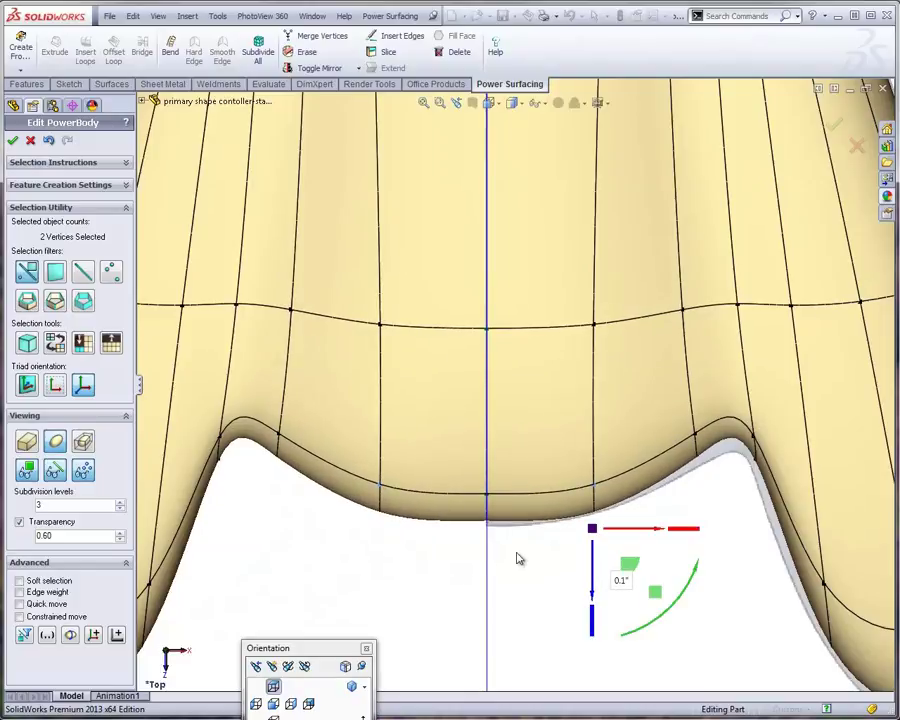
# Move the centre-line vertices on the front edge slightly forward to meet the reference outline, and clear the selection.
pyautogui.click(465, 565)
pyautogui.click(487, 519)
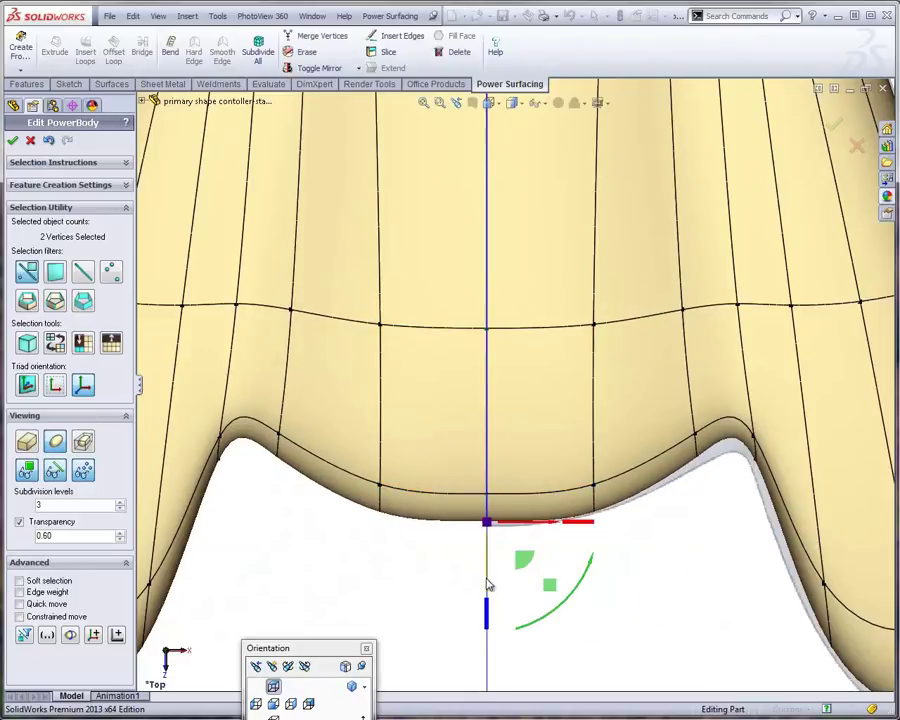
pyautogui.moveTo(487, 590); pyautogui.dragTo(485, 592)
pyautogui.click(660, 525)
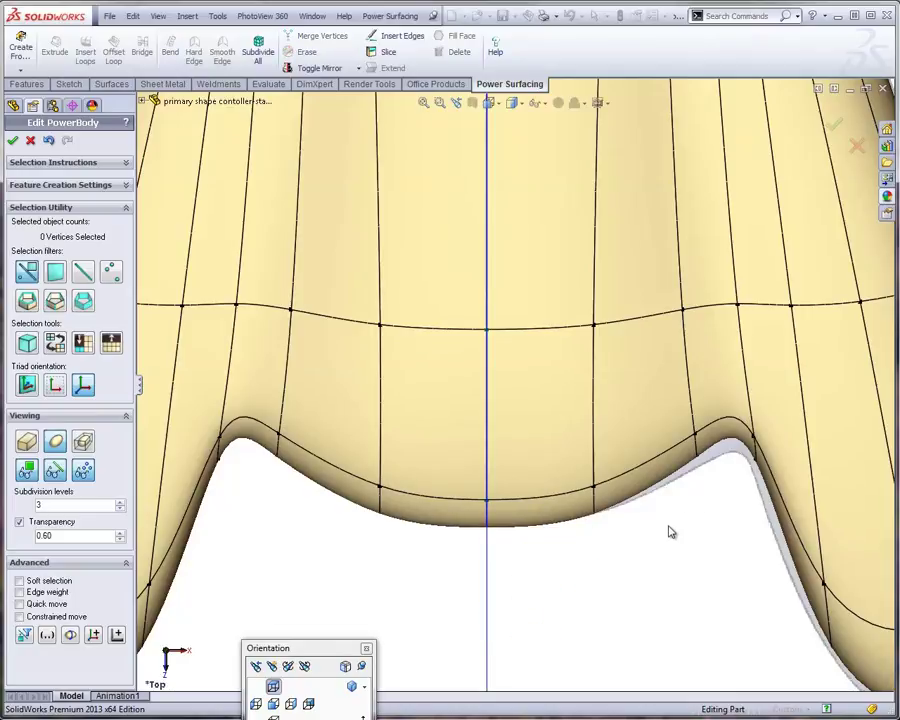
# Move the vertices around the notch between the grip and the centre section forward onto the reference outline.
pyautogui.moveTo(671, 530); pyautogui.dragTo(721, 404)
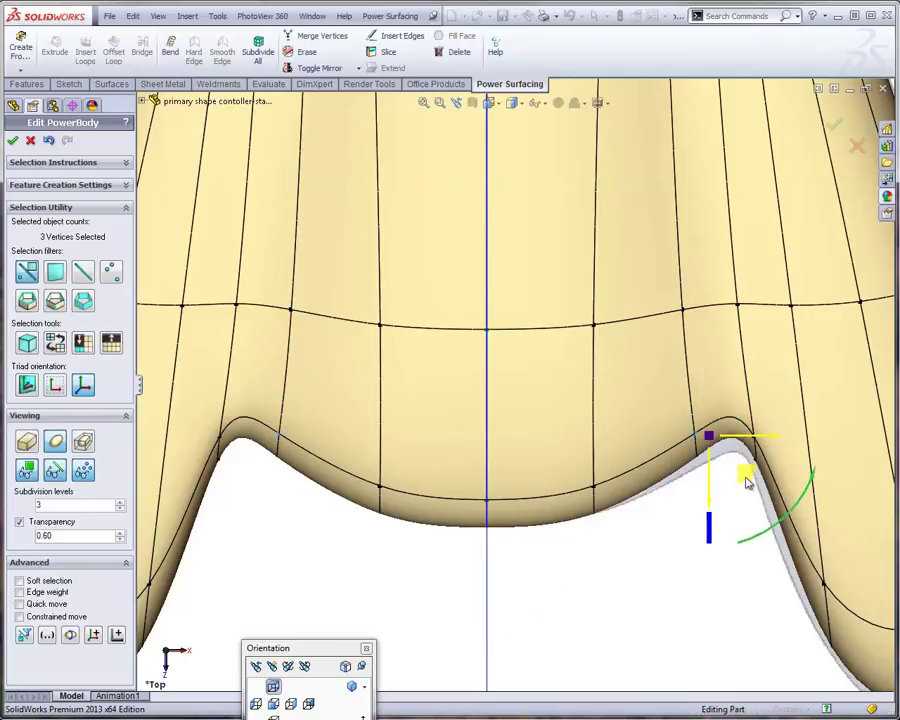
pyautogui.moveTo(748, 483); pyautogui.dragTo(775, 420)
pyautogui.click(704, 556)
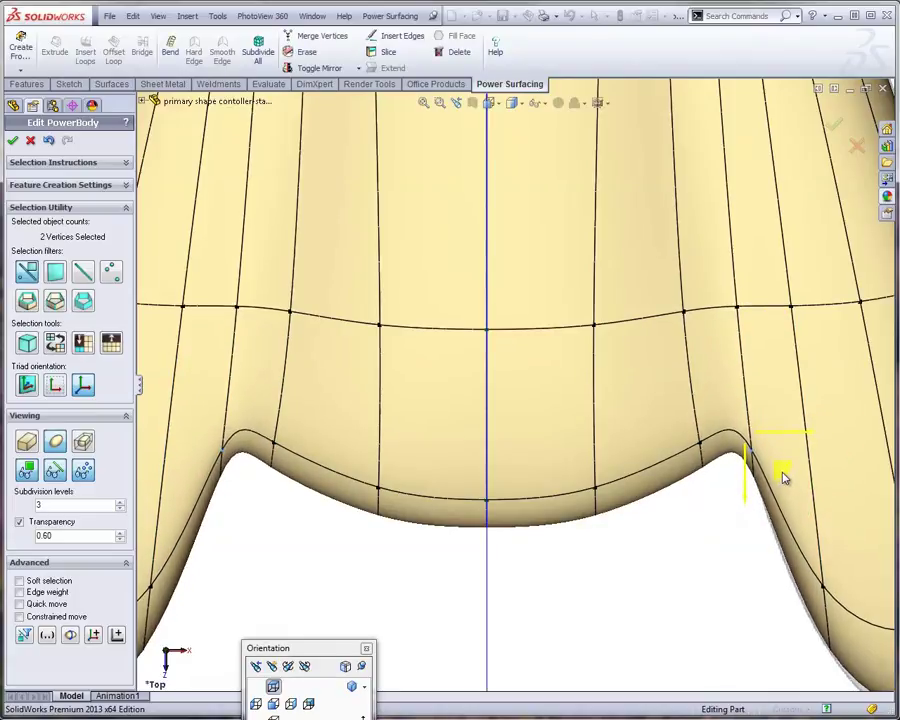
# Nudge the vertices on the centre side of the grip notch slightly inward and forward, and clear the selection.
pyautogui.click(676, 515)
pyautogui.moveTo(676, 515); pyautogui.dragTo(720, 418)
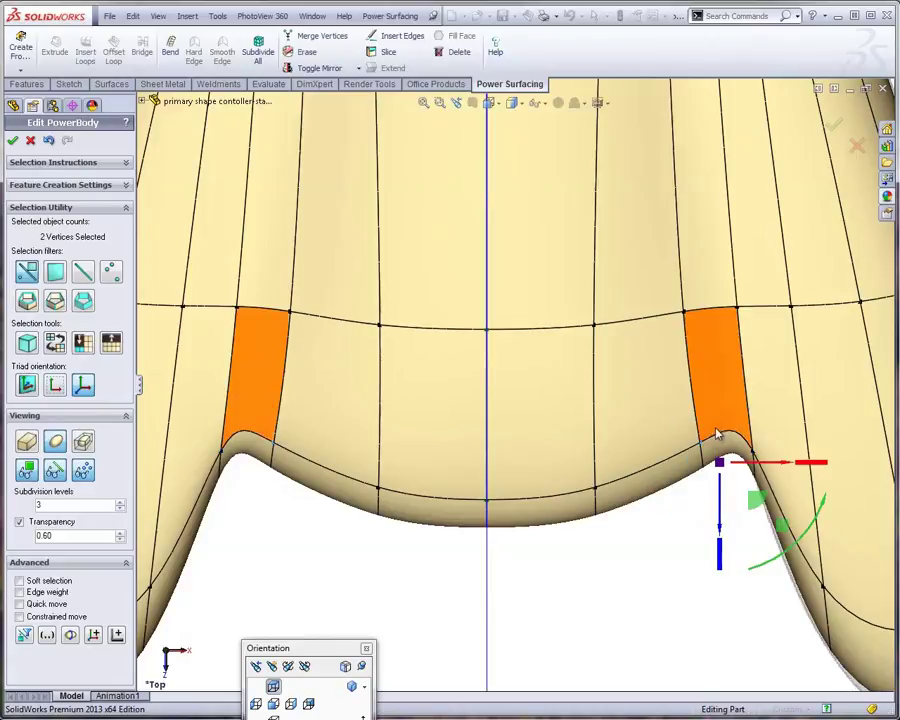
pyautogui.moveTo(745, 507); pyautogui.dragTo(739, 506)
pyautogui.click(534, 565)
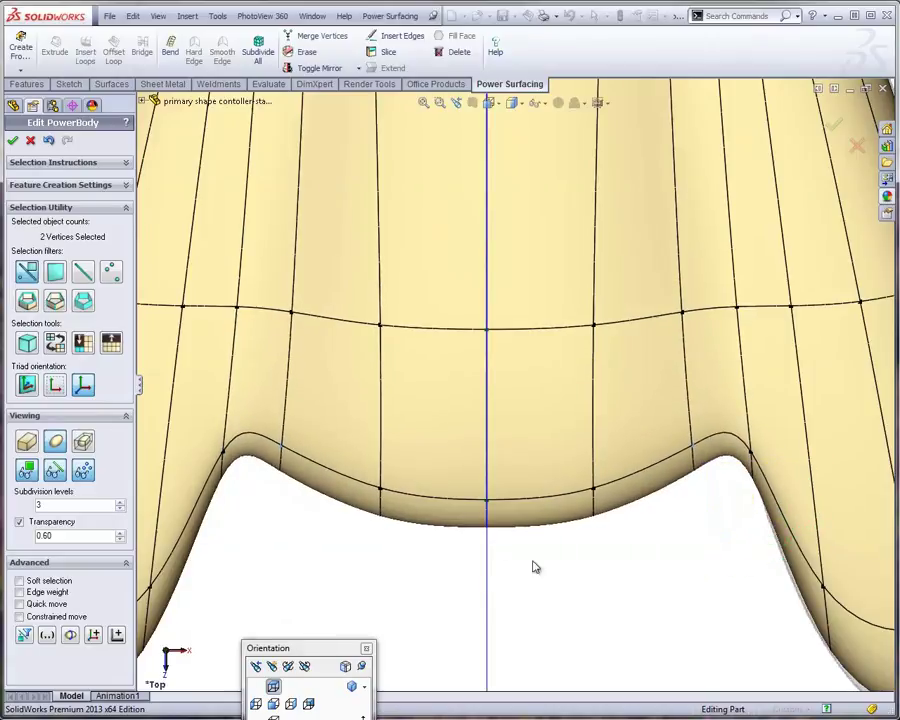
# Shift the front-edge vertices beside the centre line slightly back and inward to smooth the front curve.
pyautogui.click(597, 490)
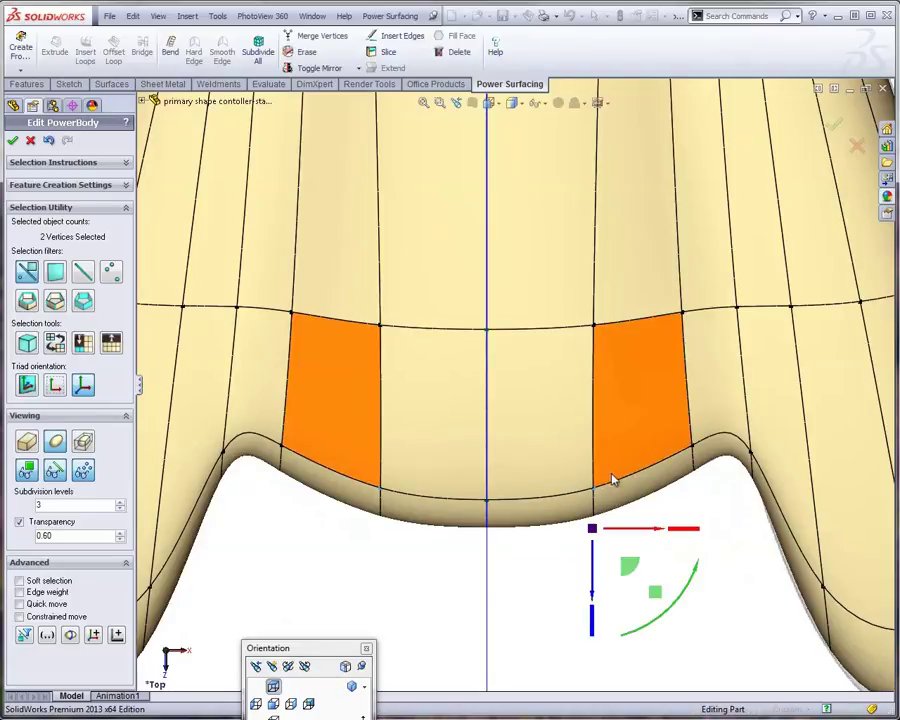
pyautogui.moveTo(629, 565); pyautogui.dragTo(626, 560)
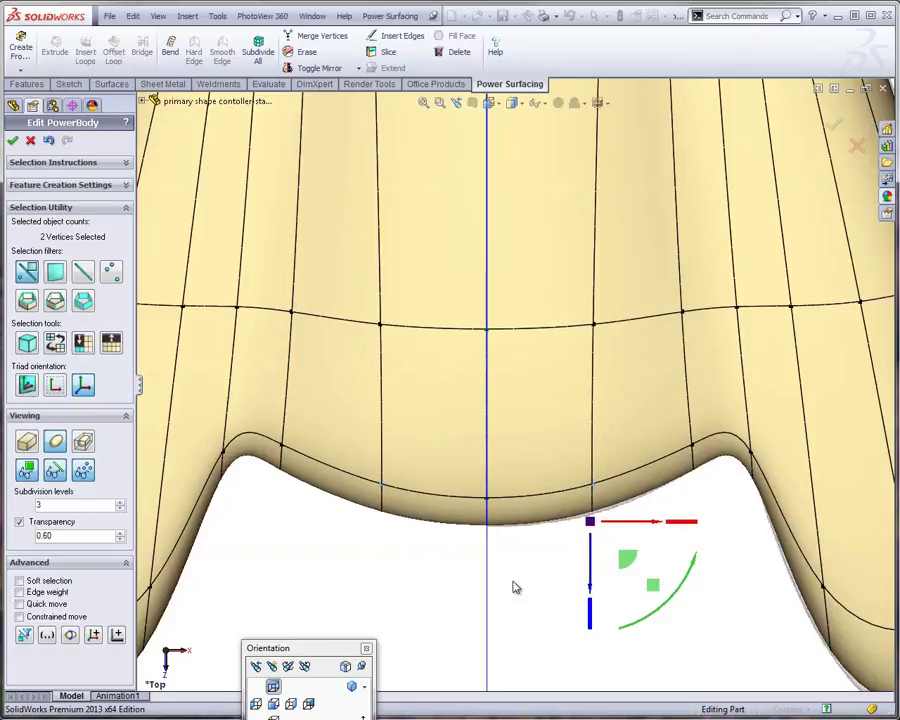
pyautogui.click(530, 580)
# In top view, hide the mirrored half with Toggle Mirror and display the remaining half as transparent.
pyautogui.press('f')
pyautogui.moveTo(517, 563); pyautogui.dragTo(535, 490, button='middle')
pyautogui.click(273, 686)
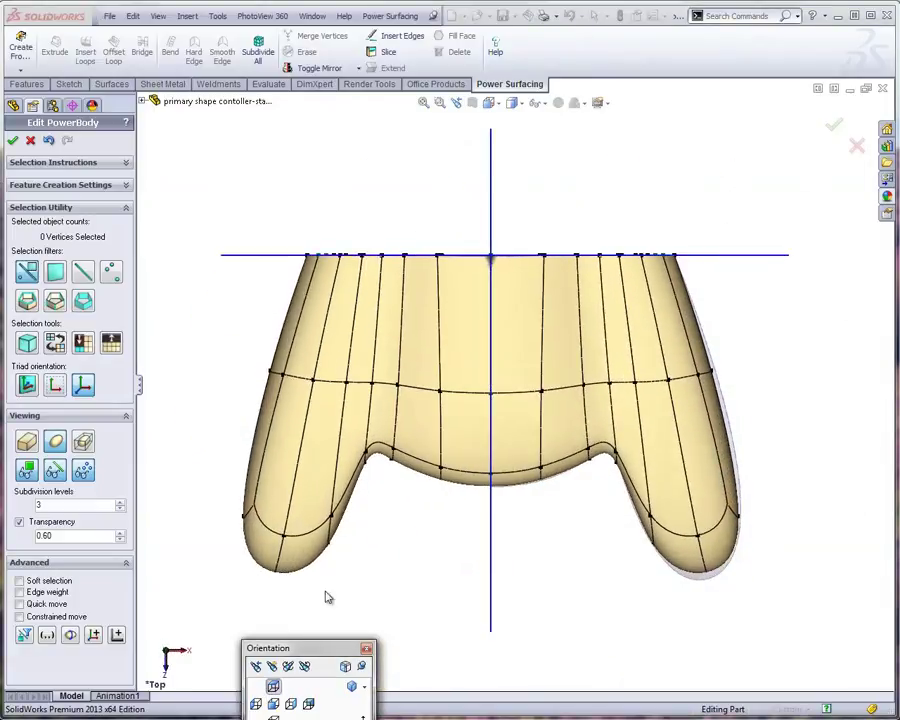
pyautogui.click(359, 68)
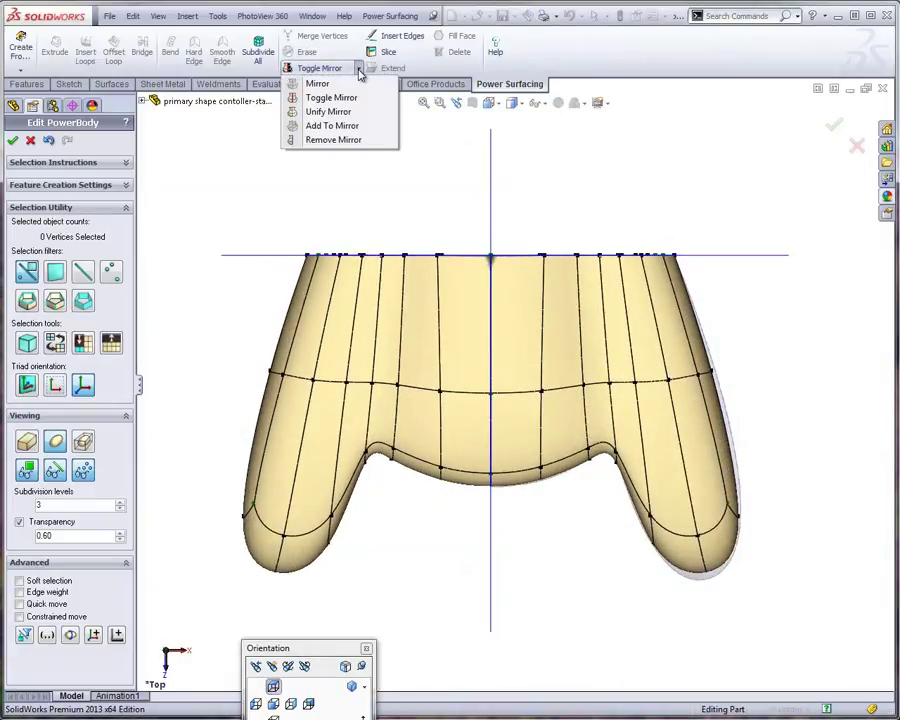
pyautogui.click(338, 99)
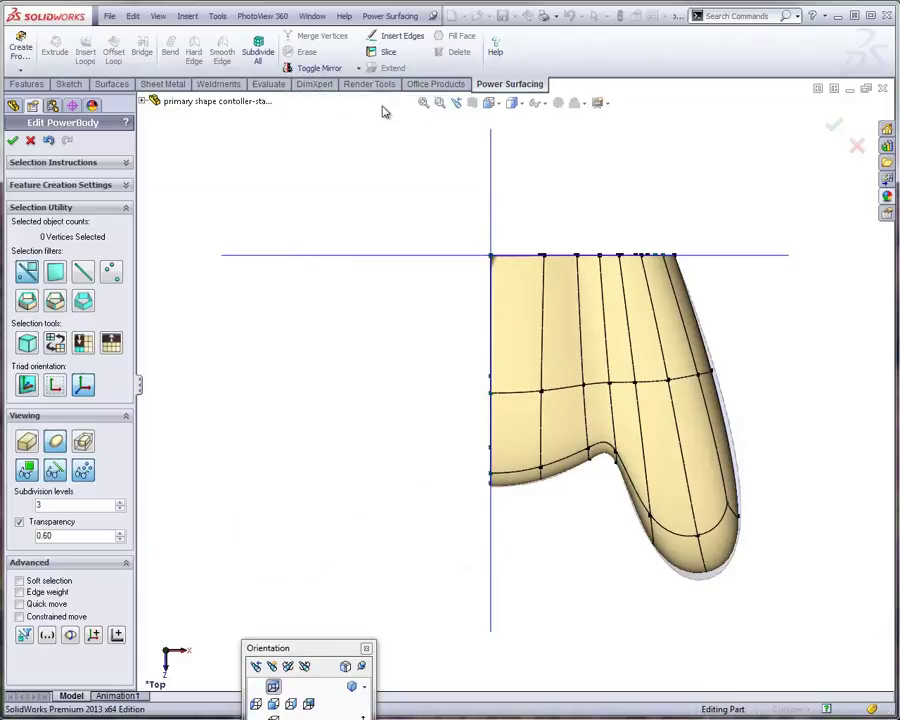
pyautogui.scroll(-3, 680, 248)
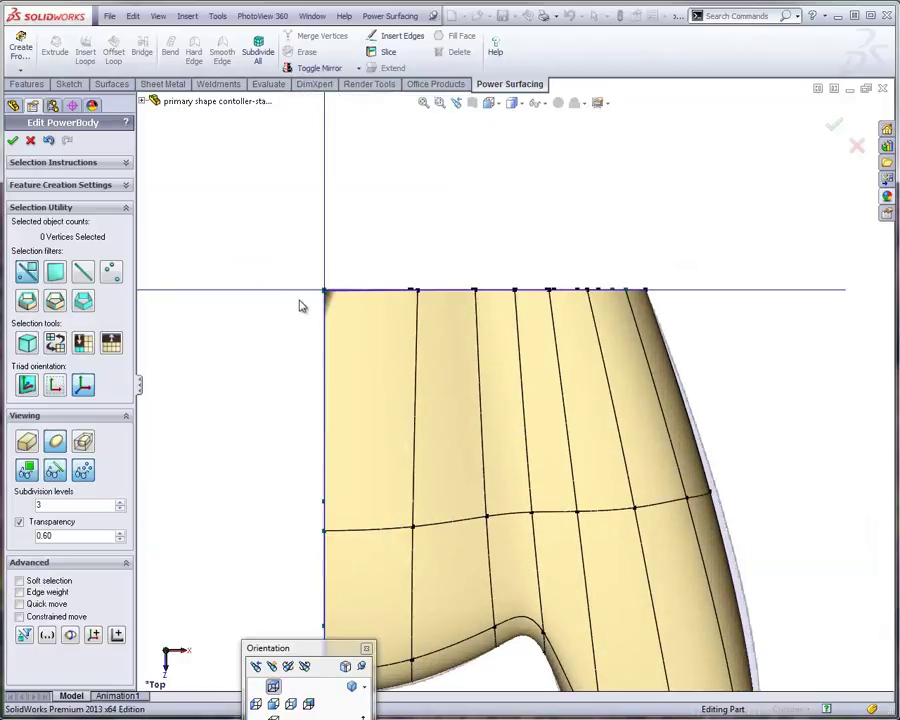
pyautogui.click(19, 522)
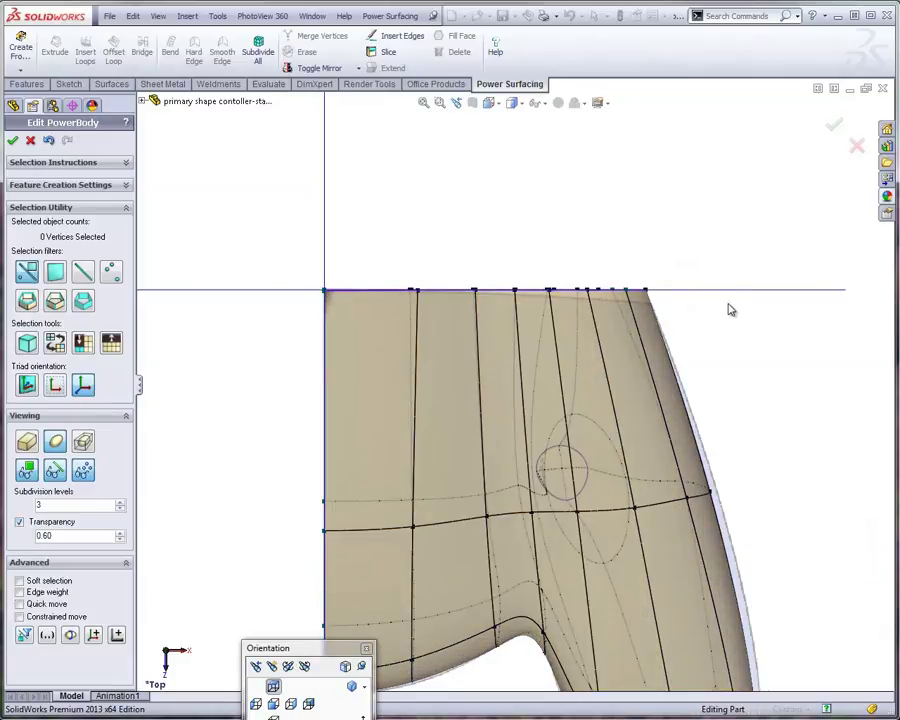
# Bend the rear-edge vertices beyond the centre line slightly forward about an axis running outward from the centre line, just behind the edge.
pyautogui.moveTo(361, 274); pyautogui.dragTo(729, 331)
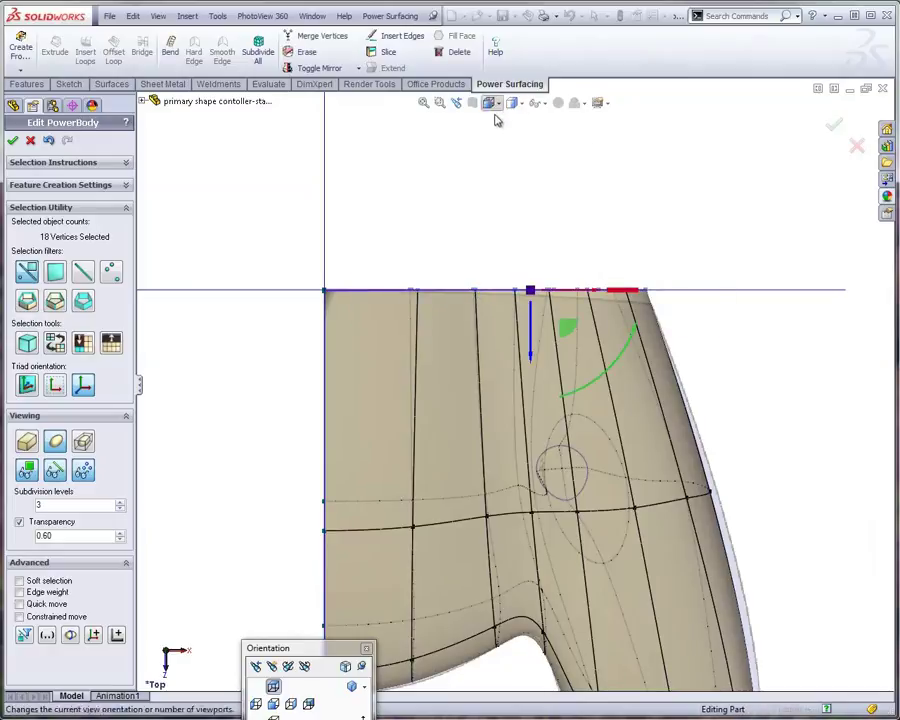
pyautogui.click(170, 47)
pyautogui.click(326, 272)
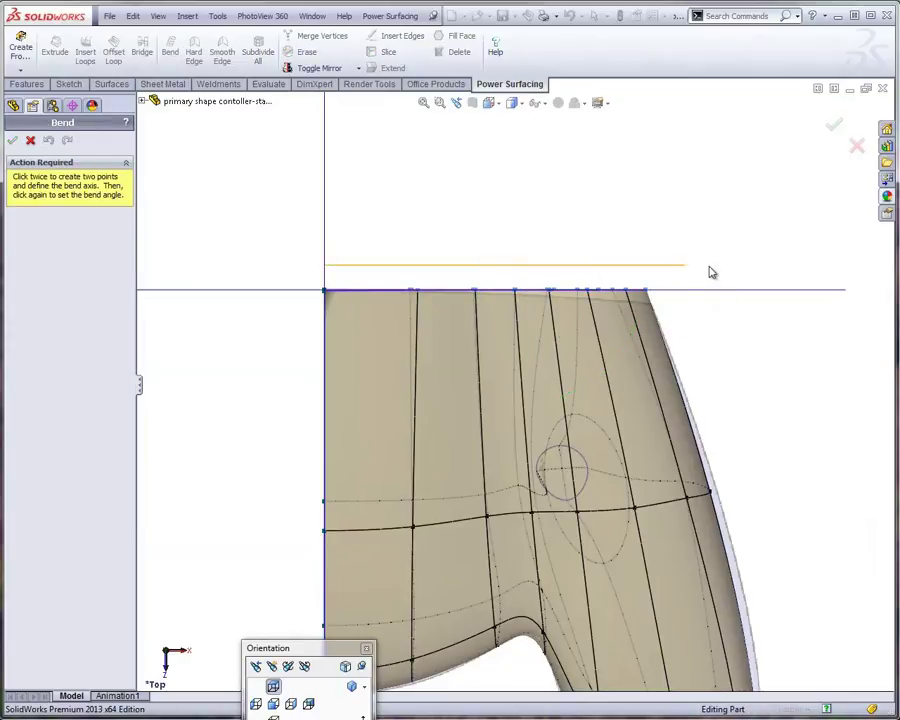
pyautogui.click(716, 268)
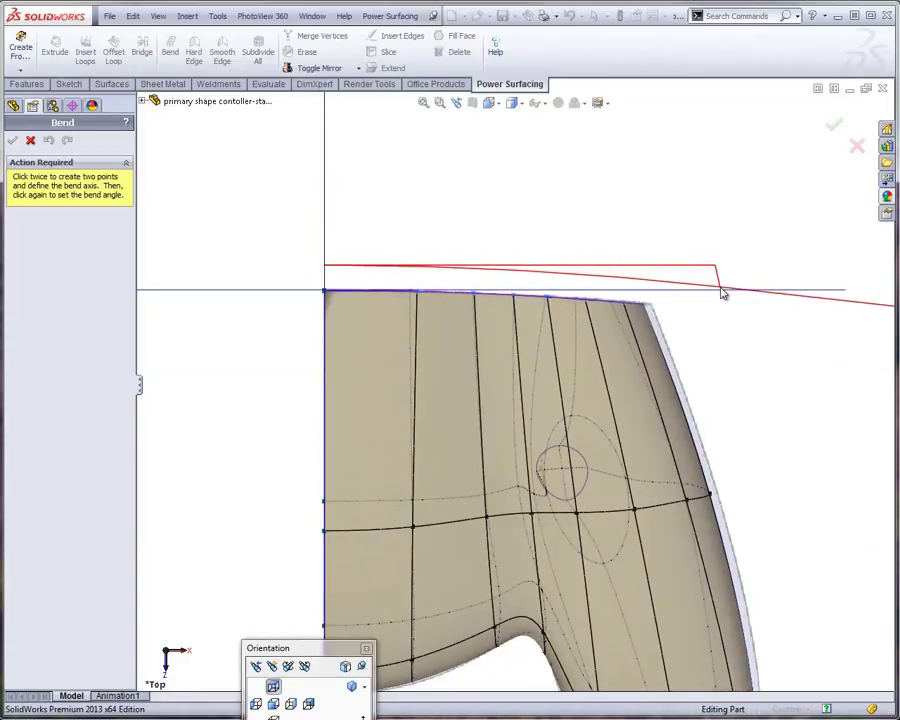
pyautogui.click(724, 293)
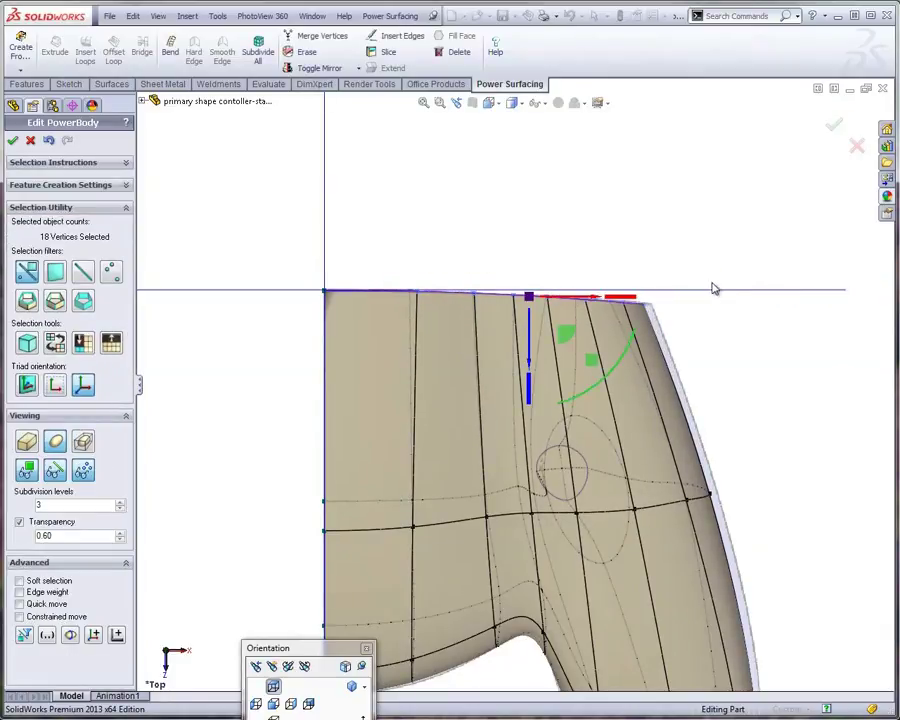
# Move the outer rear-edge vertices about 0.05" outward, and pull the outer side vertices out to the reference outline.
pyautogui.click(495, 272)
pyautogui.moveTo(561, 310); pyautogui.dragTo(641, 310)
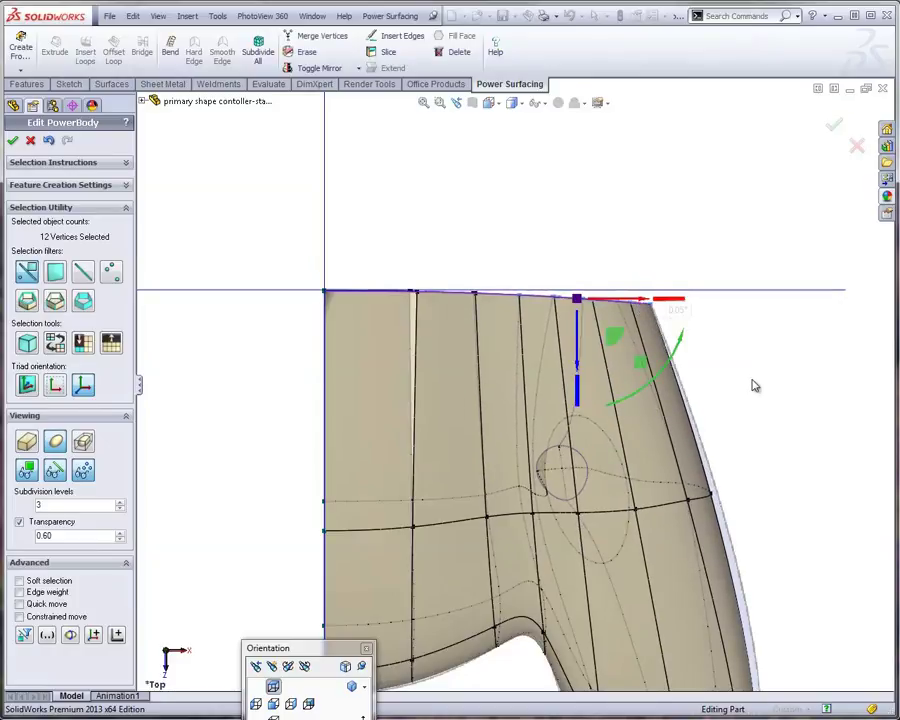
pyautogui.click(705, 514)
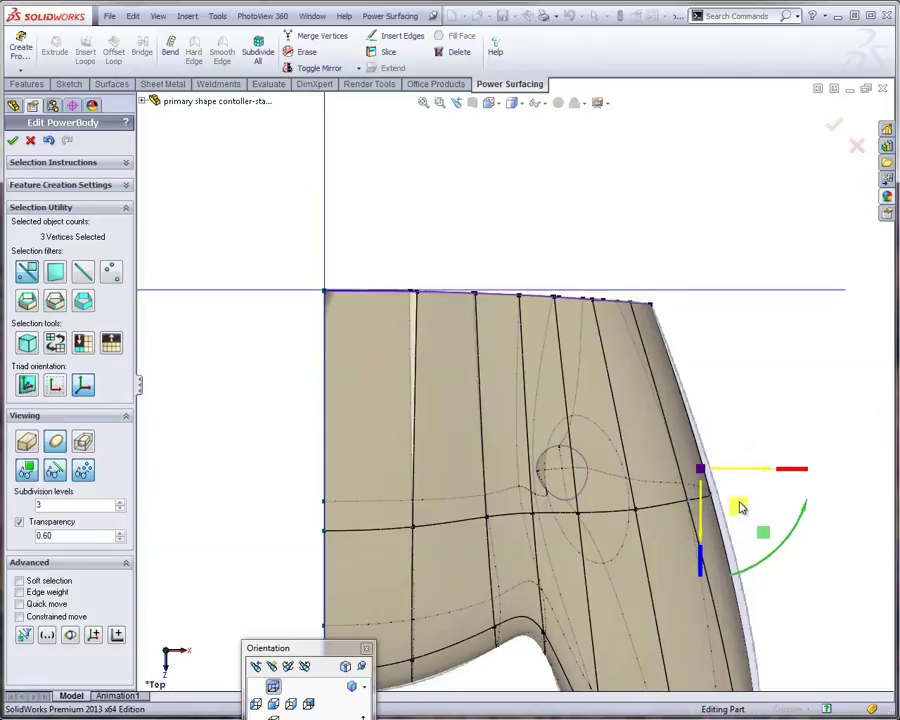
pyautogui.moveTo(740, 503); pyautogui.dragTo(750, 501)
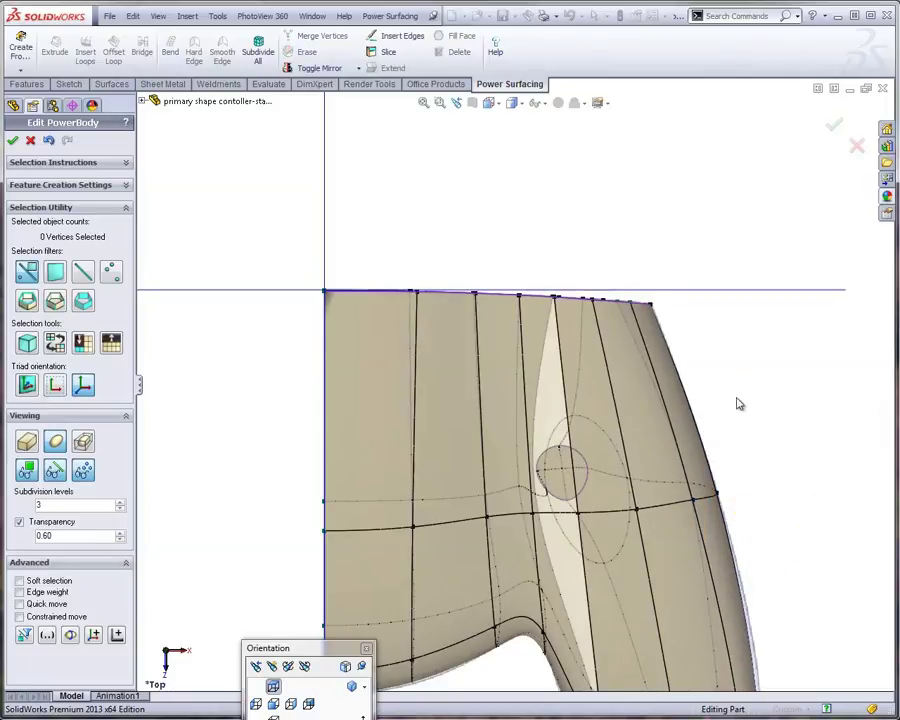
# Accept the PowerBody edits and check the resulting body in the Solid Bodies folder.
pyautogui.scroll(3, 730, 405)
pyautogui.moveTo(698, 440); pyautogui.dragTo(525, 210, button='middle')
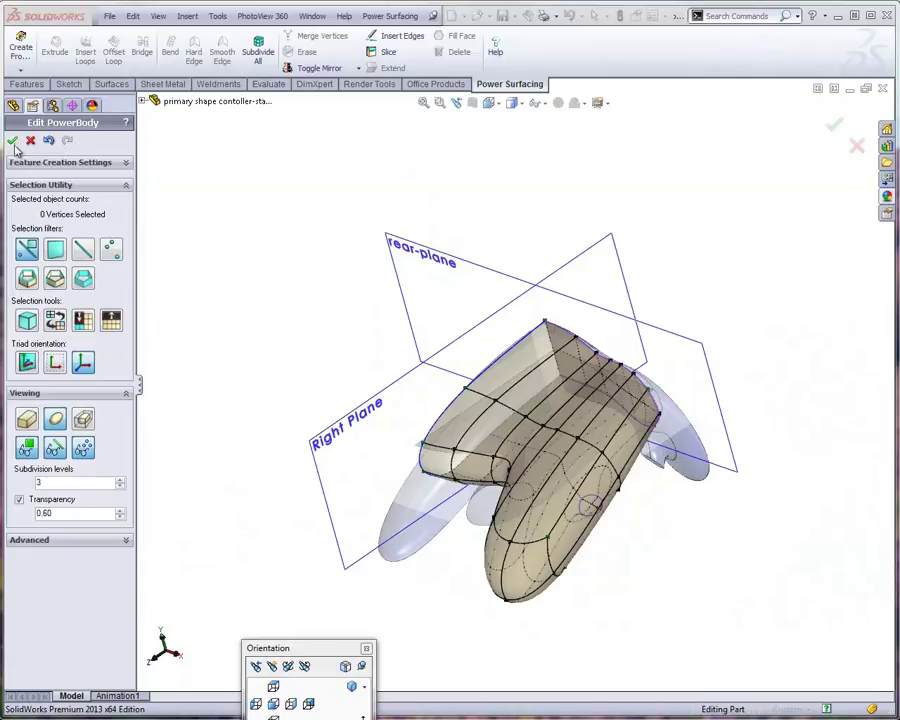
pyautogui.click(13, 142)
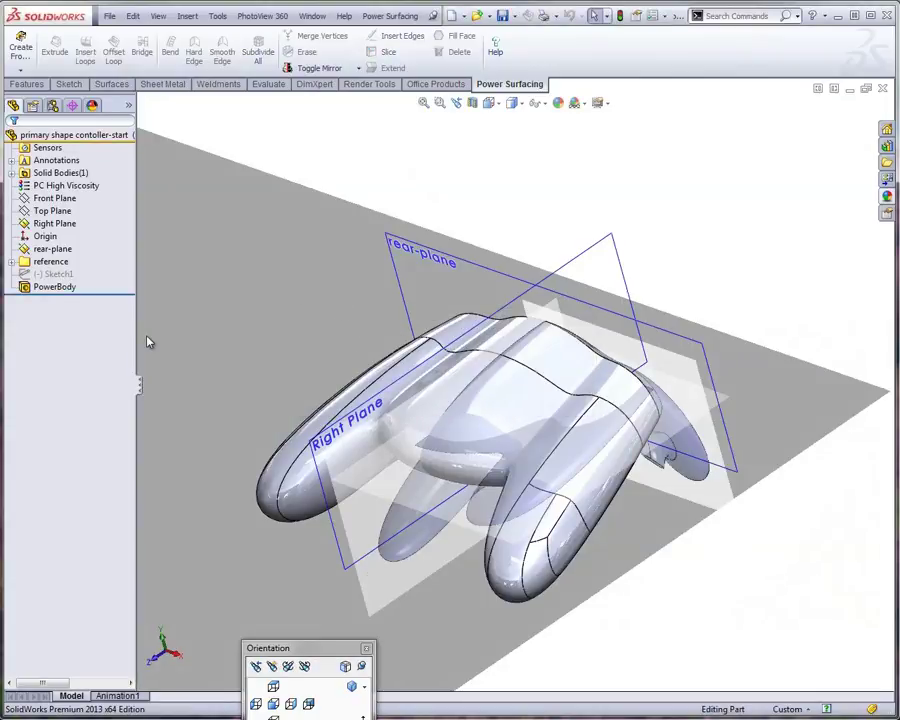
pyautogui.click(55, 288)
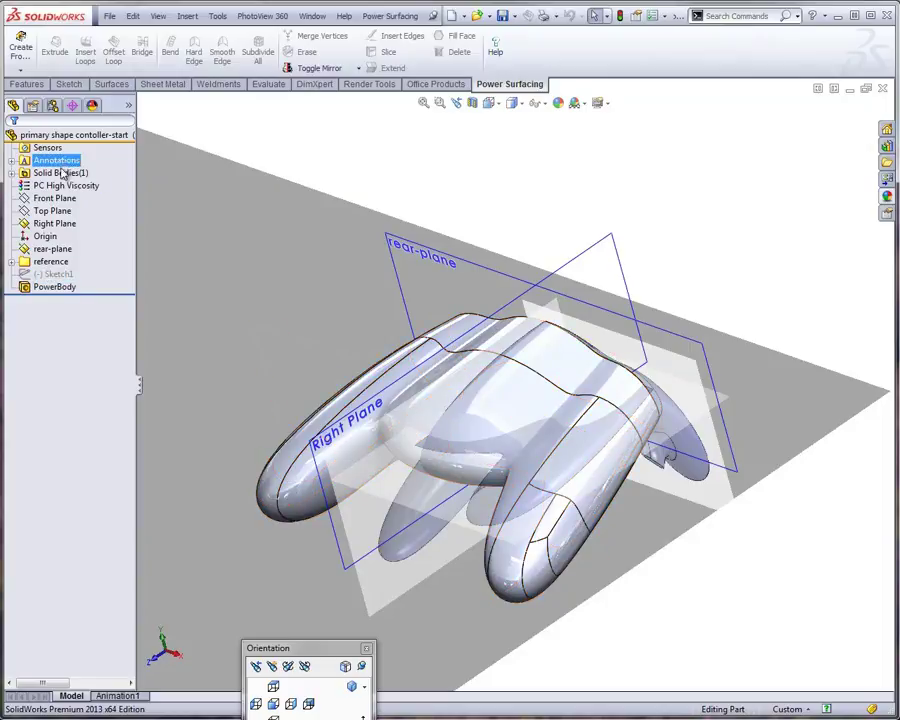
pyautogui.click(12, 174)
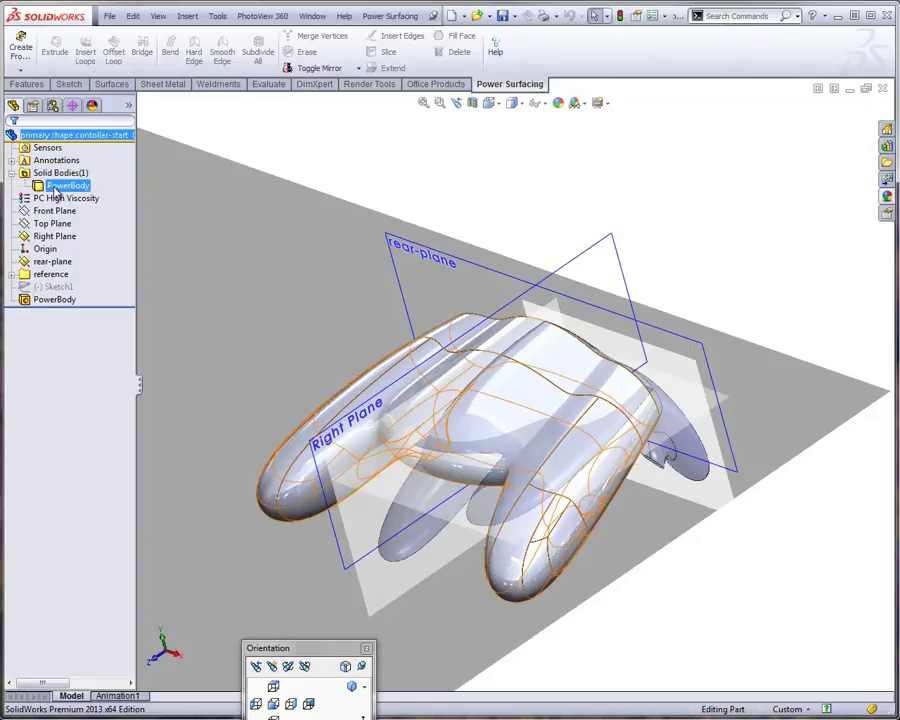
pyautogui.click(440, 140)
# Turn off the shadows cast by the model and reference planes in the graphics area.
pyautogui.moveTo(412, 284); pyautogui.dragTo(507, 178, button='middle')
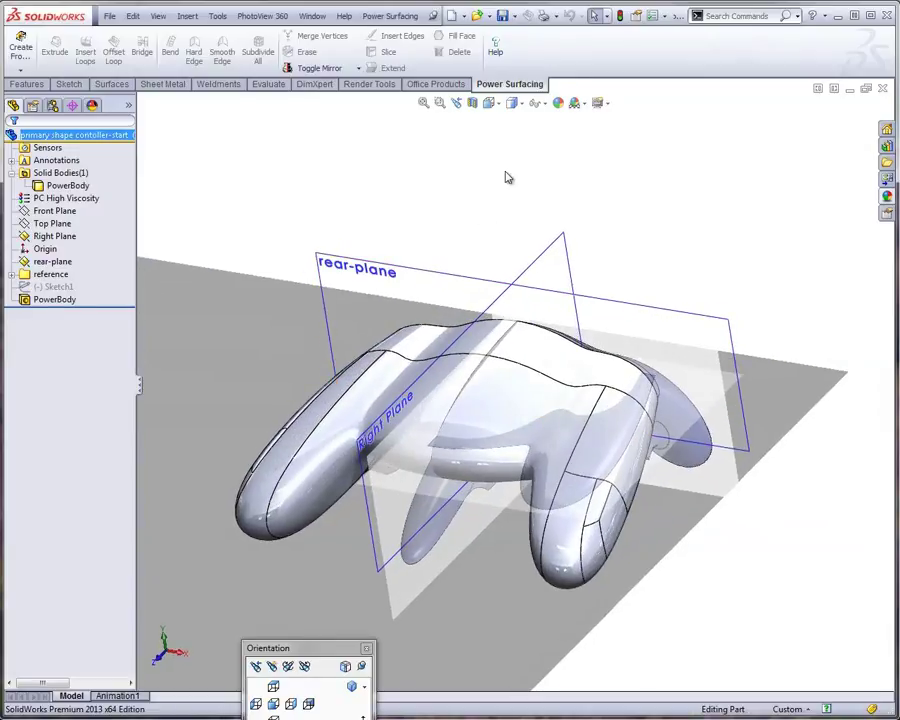
pyautogui.click(600, 104)
pyautogui.click(640, 134)
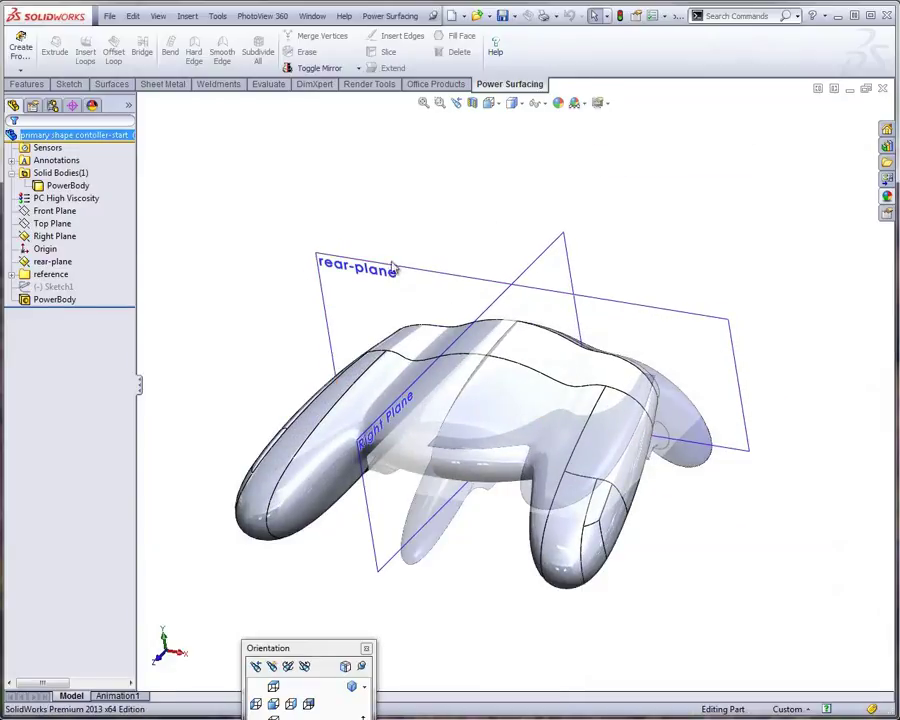
pyautogui.moveTo(609, 372)
pyautogui.mouseDown(button='middle')
pyautogui.moveTo(408, 269)
pyautogui.moveTo(393, 290)
pyautogui.mouseUp(button='middle')
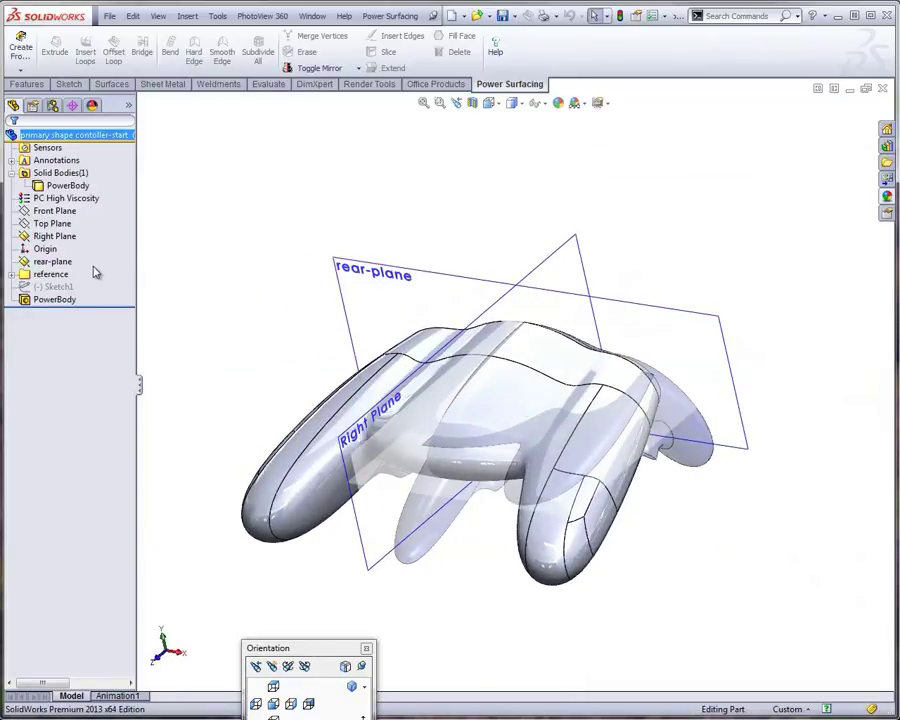
# Hide the right-view, top-view and back-view reference sketches in the reference folder, and look over the finished controller body.
pyautogui.click(12, 274)
pyautogui.click(40, 287)
pyautogui.keyDown('ctrl'); pyautogui.click(40, 300); pyautogui.keyUp('ctrl')
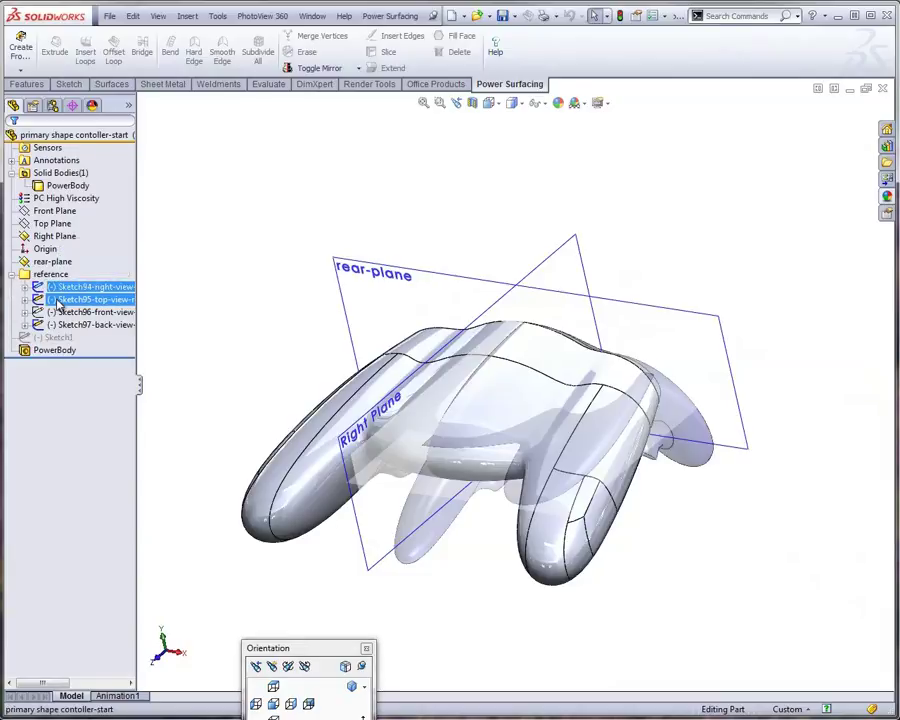
pyautogui.keyDown('ctrl'); pyautogui.click(59, 326); pyautogui.keyUp('ctrl')
pyautogui.rightClick(61, 326)
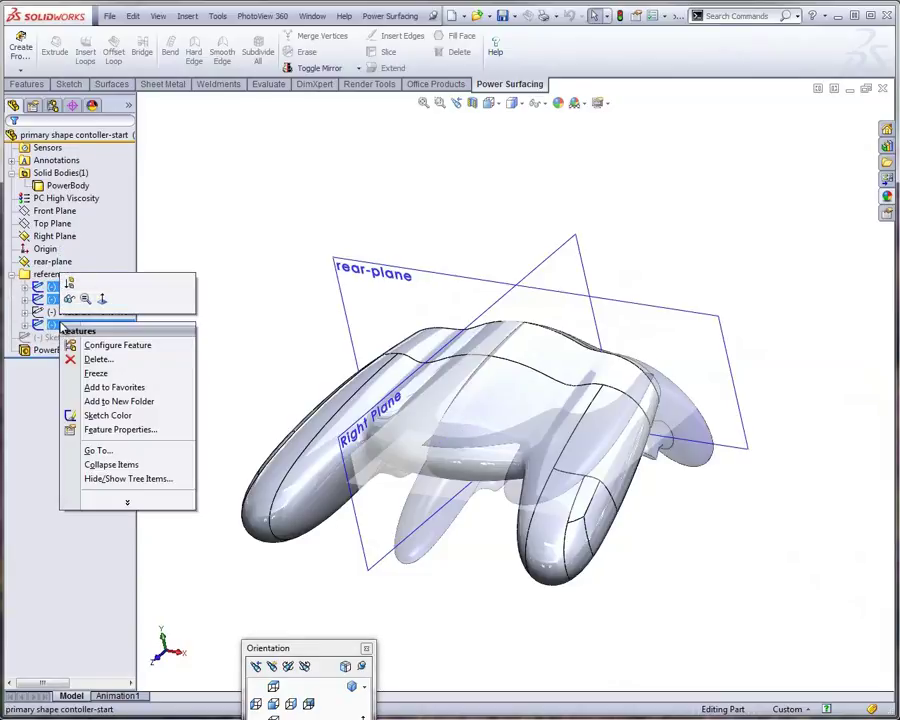
pyautogui.click(69, 302)
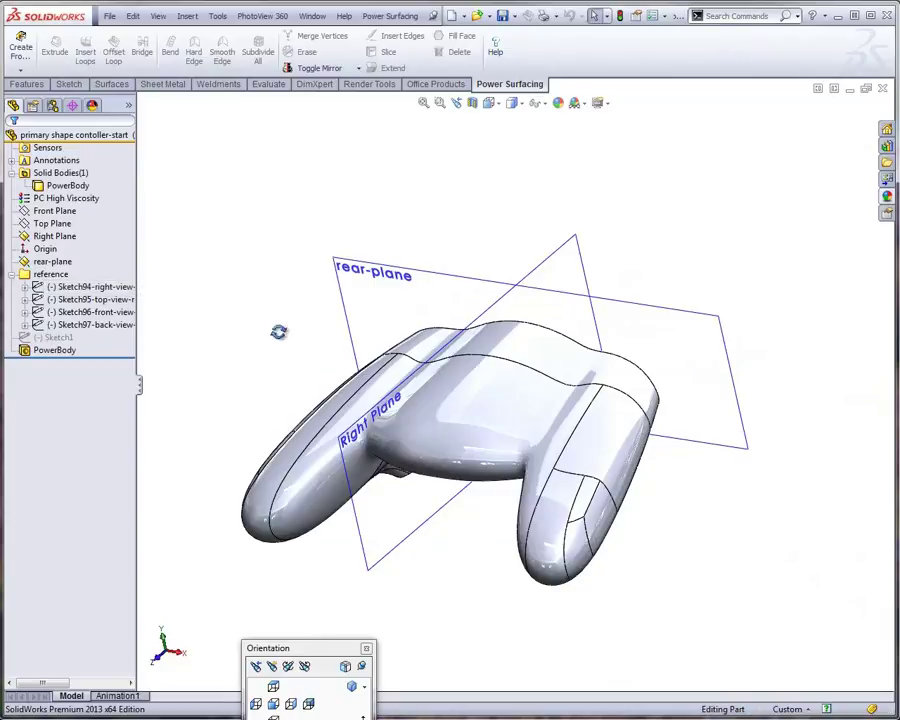
pyautogui.moveTo(277, 329)
pyautogui.mouseDown(button='middle')
pyautogui.moveTo(410, 327)
pyautogui.moveTo(313, 376)
pyautogui.moveTo(374, 356)
pyautogui.moveTo(333, 301)
pyautogui.moveTo(275, 358)
pyautogui.moveTo(362, 287)
pyautogui.moveTo(315, 402)
pyautogui.moveTo(342, 458)
pyautogui.moveTo(432, 352)
pyautogui.mouseUp(button='middle')
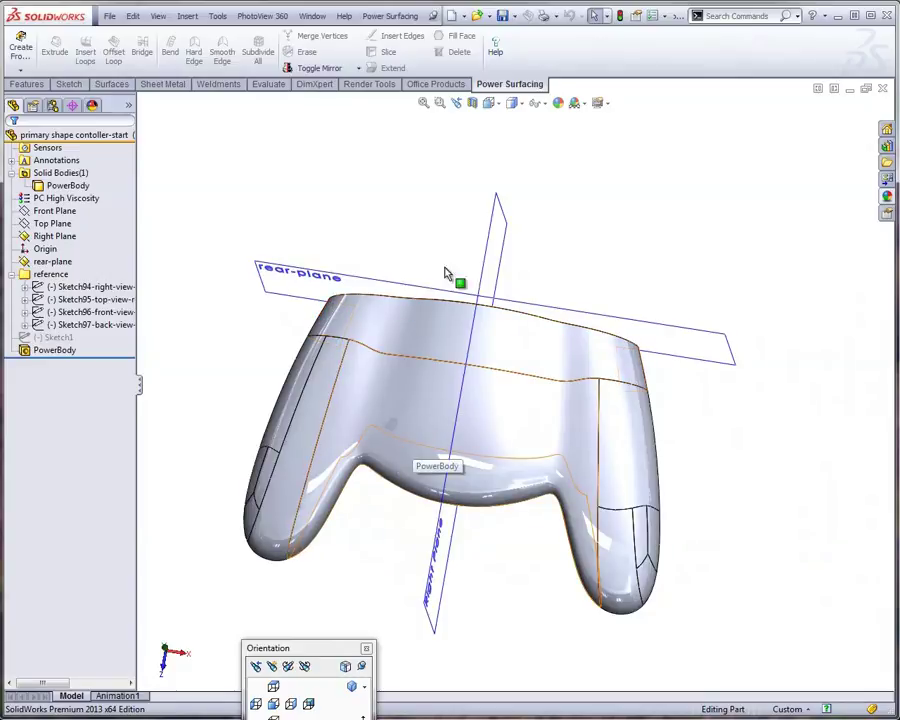
pyautogui.click(486, 281)
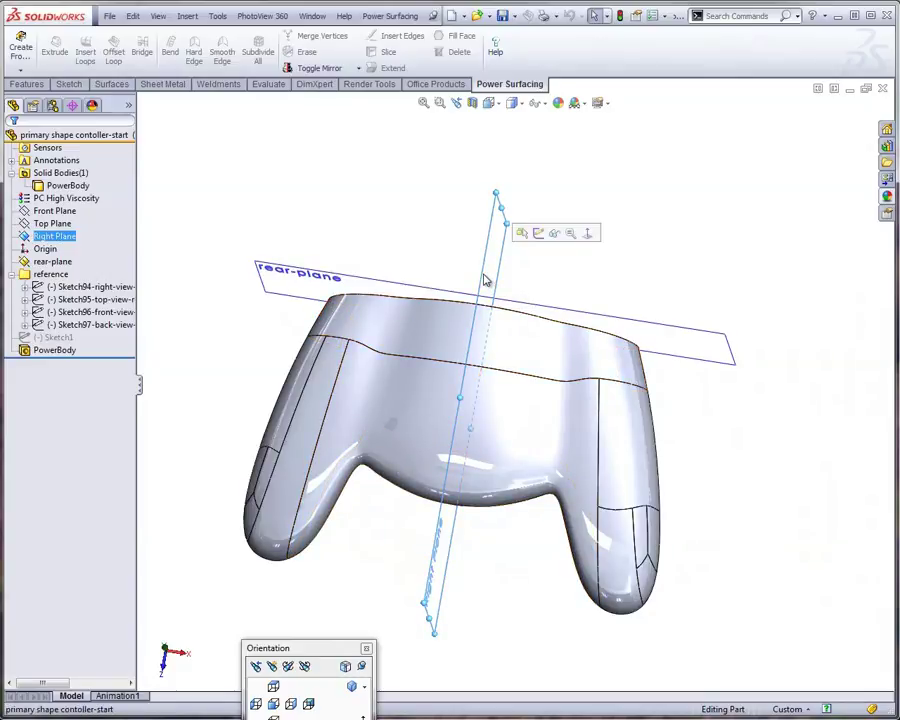
pyautogui.moveTo(395, 310); pyautogui.dragTo(257, 197, button='middle')
pyautogui.click(56, 225)
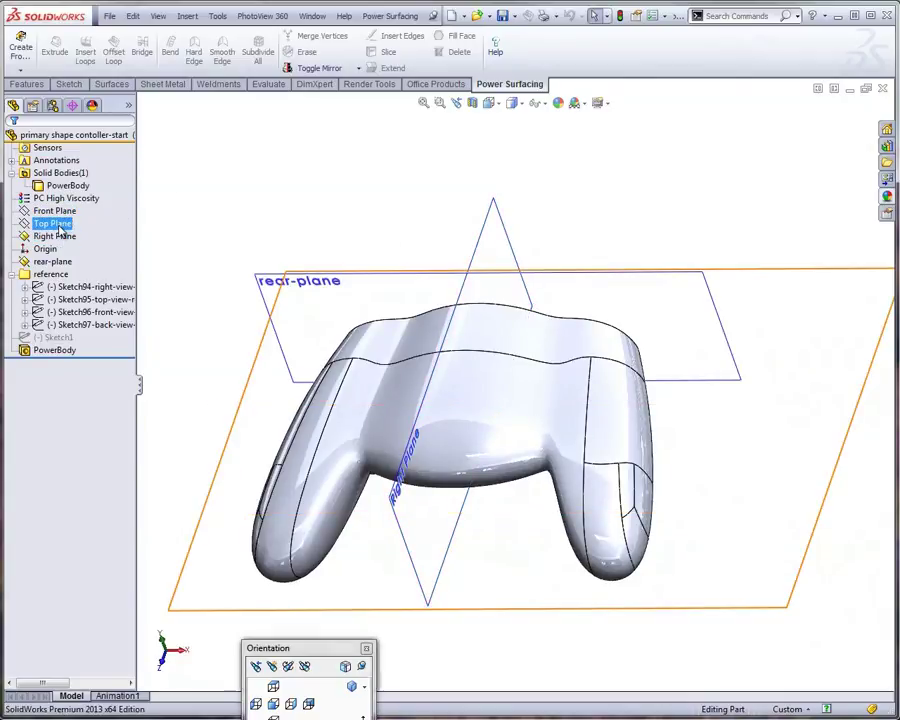
pyautogui.rightClick(58, 226)
pyautogui.click(72, 203)
pyautogui.click(488, 248)
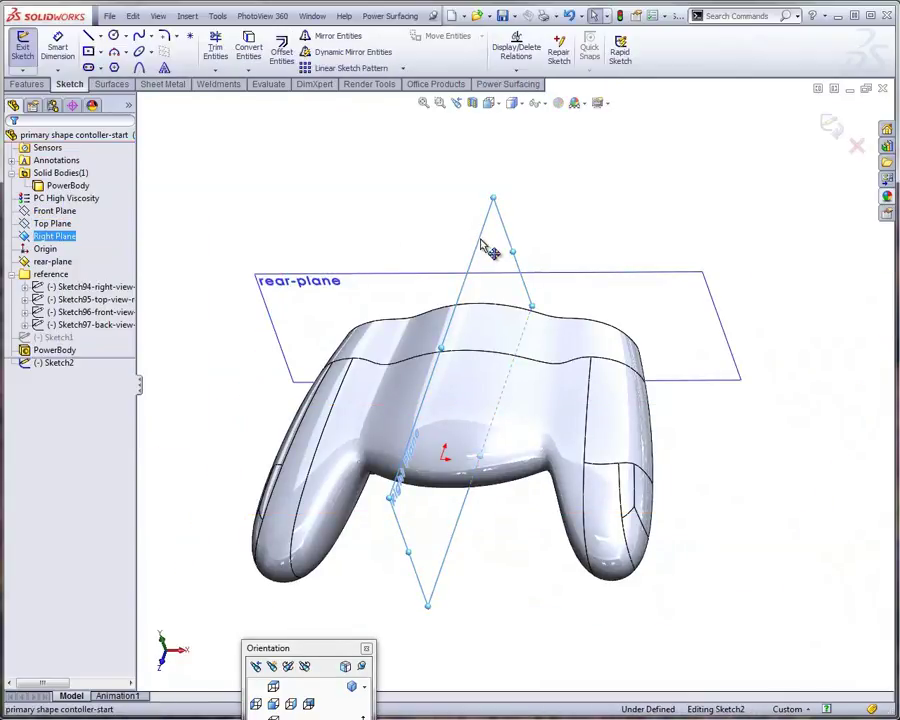
pyautogui.click(188, 17)
pyautogui.moveTo(204, 49)
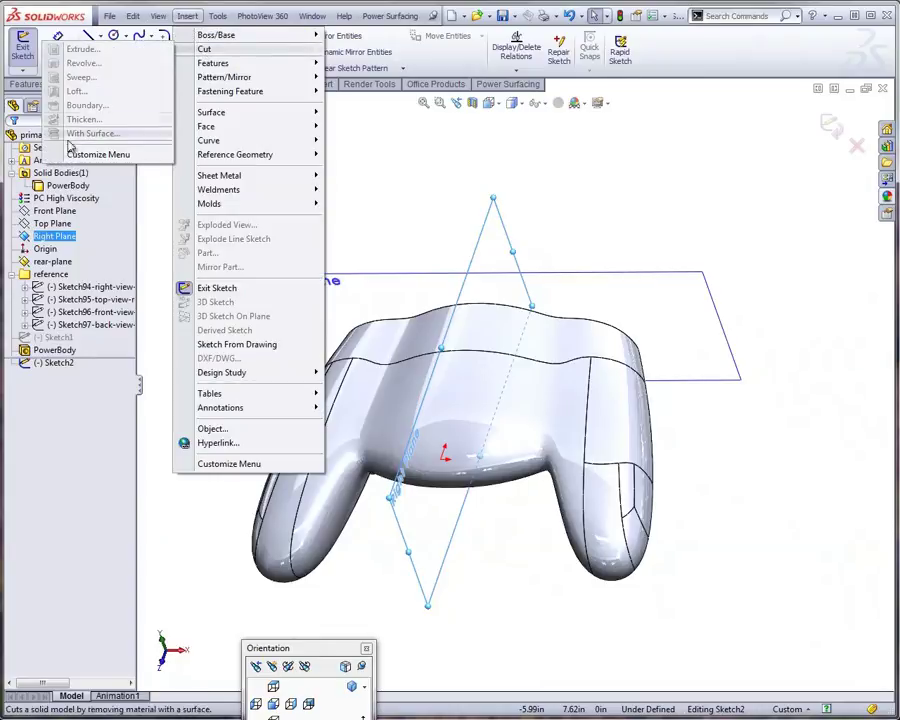
pyautogui.click(594, 162)
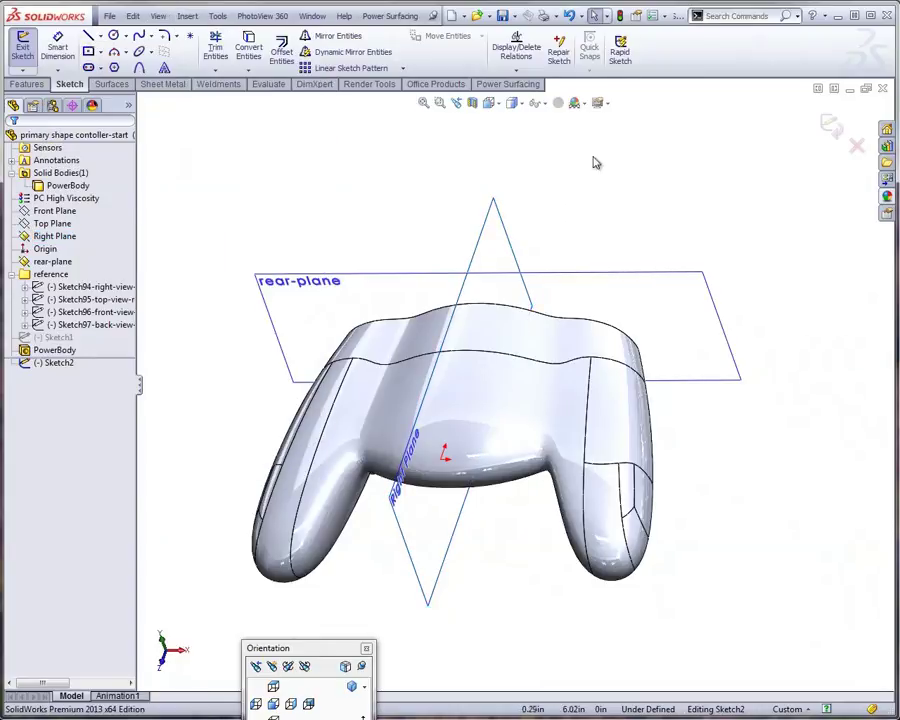
pyautogui.click(834, 134)
# Cut the controller body in half with a surface cut, using the Right Plane as the cutting surface.
pyautogui.click(490, 237)
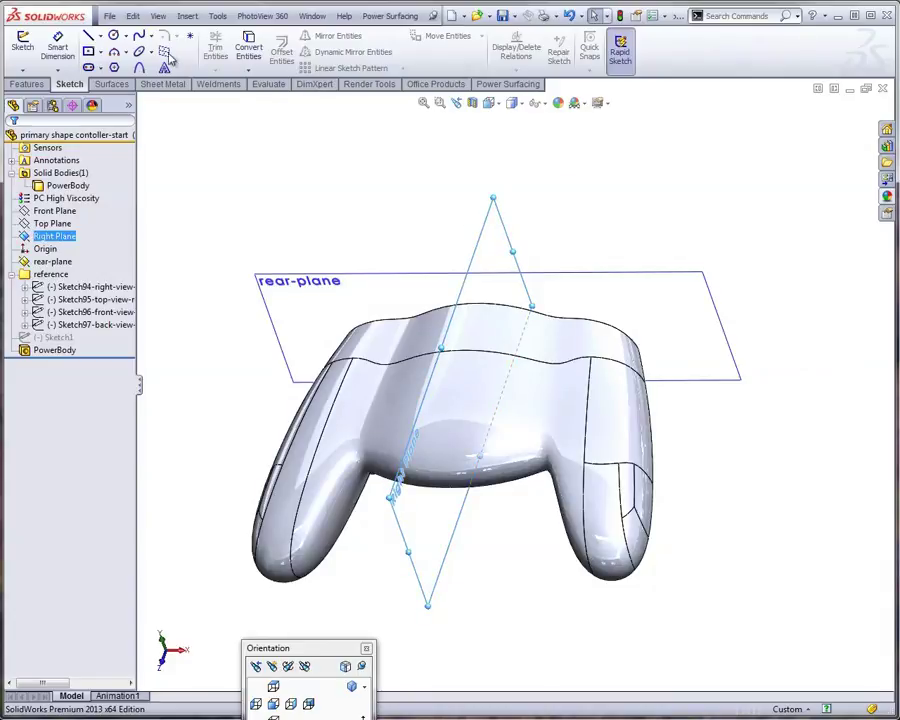
pyautogui.click(186, 17)
pyautogui.moveTo(200, 51)
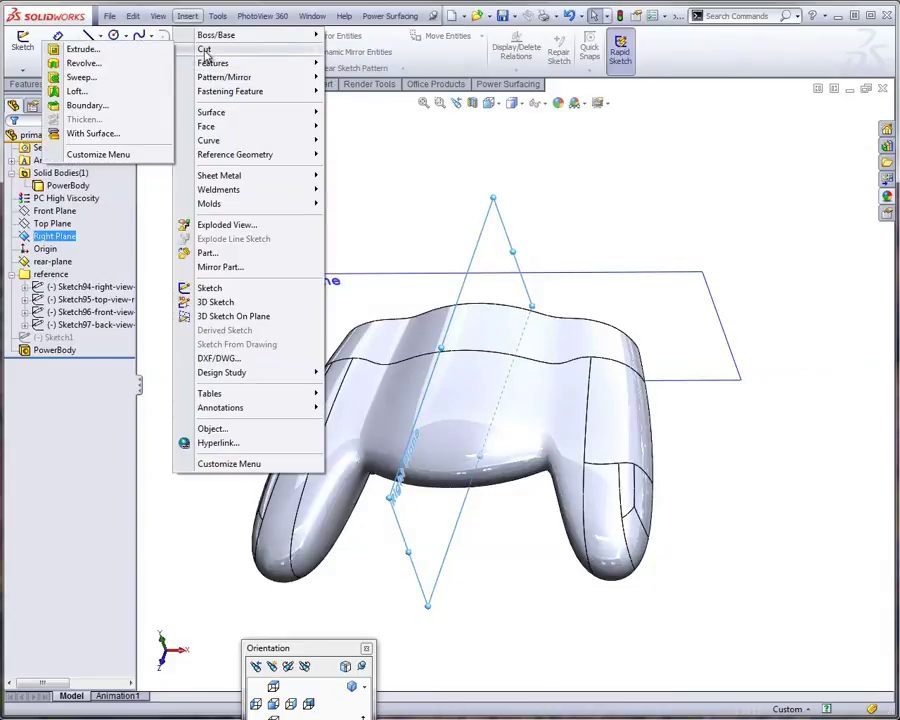
pyautogui.click(90, 133)
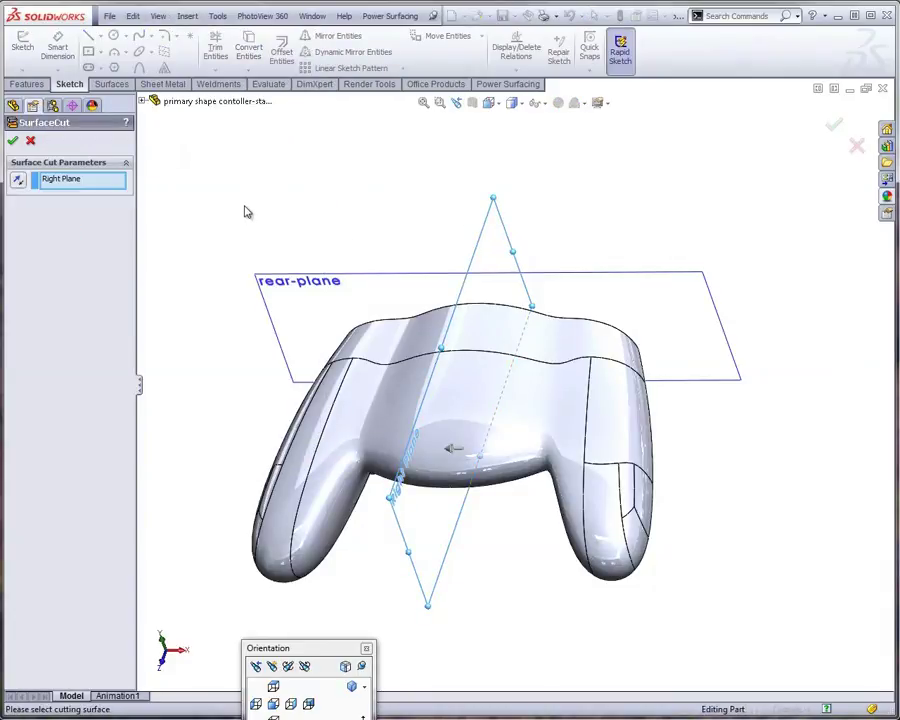
pyautogui.click(13, 141)
# Shell the half body with a 0.10 in wall thickness, removing the flat face on the Right Plane cut.
pyautogui.moveTo(342, 258); pyautogui.dragTo(439, 238, button='middle')
pyautogui.scroll(-3, 478, 402)
pyautogui.click(466, 383)
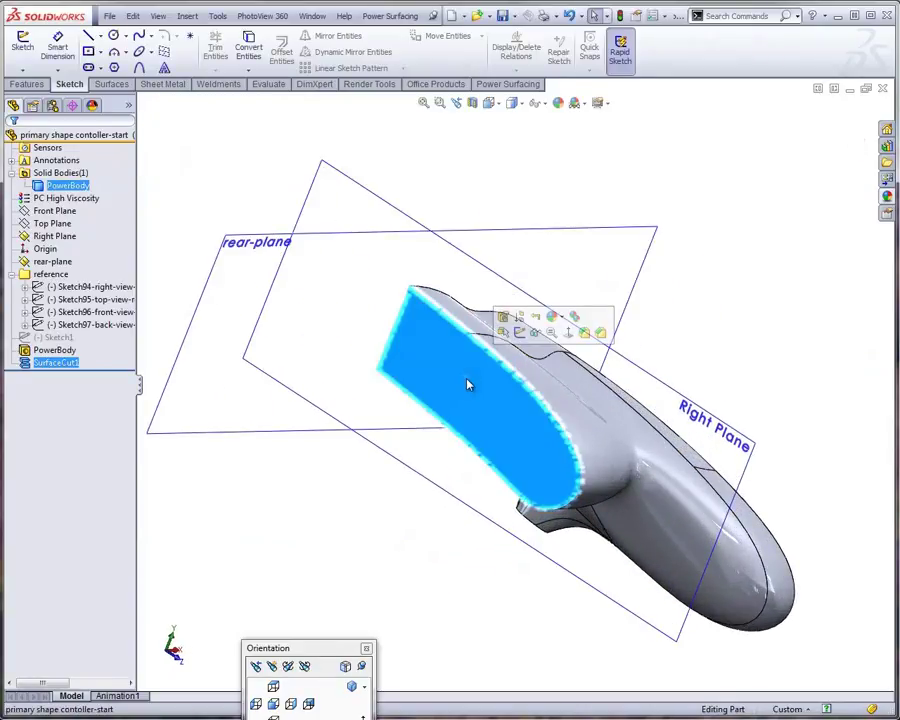
pyautogui.moveTo(468, 384)
pyautogui.mouseDown(button='middle')
pyautogui.moveTo(538, 287)
pyautogui.moveTo(474, 382)
pyautogui.mouseUp(button='middle')
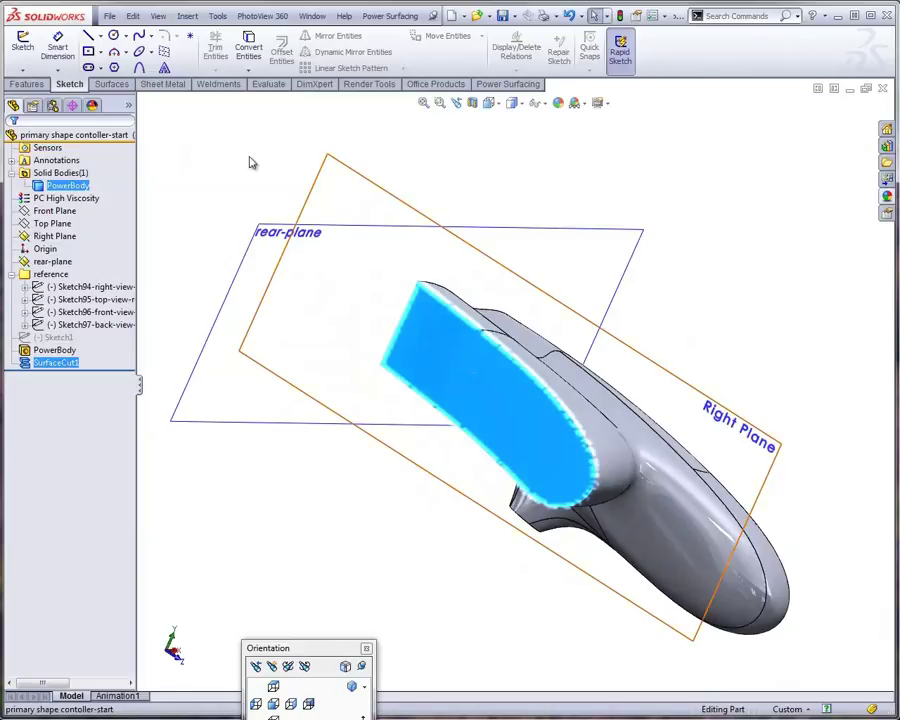
pyautogui.click(28, 84)
pyautogui.click(438, 68)
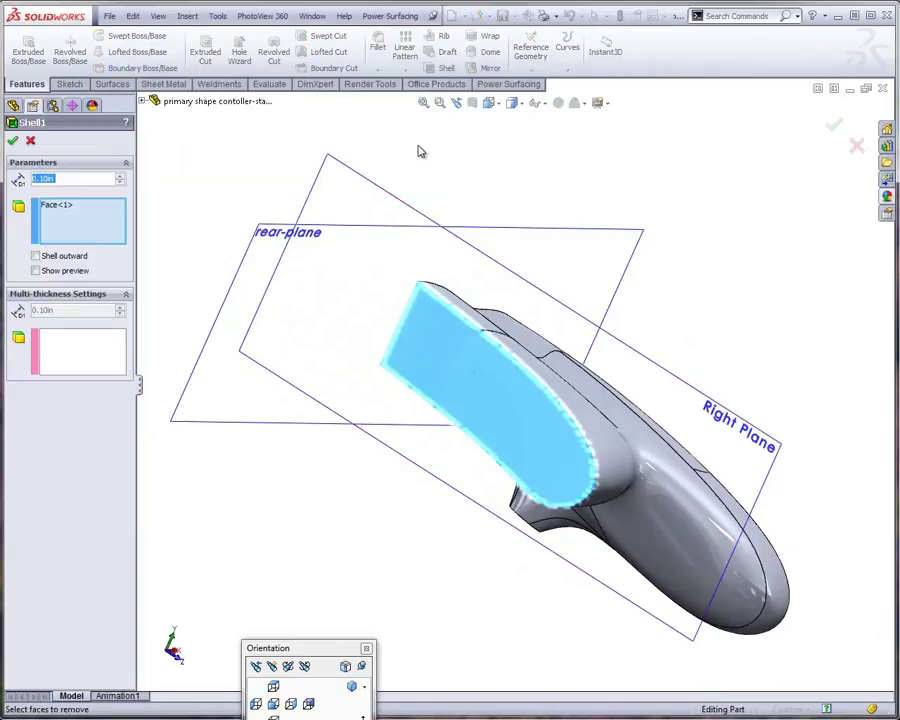
pyautogui.click(12, 141)
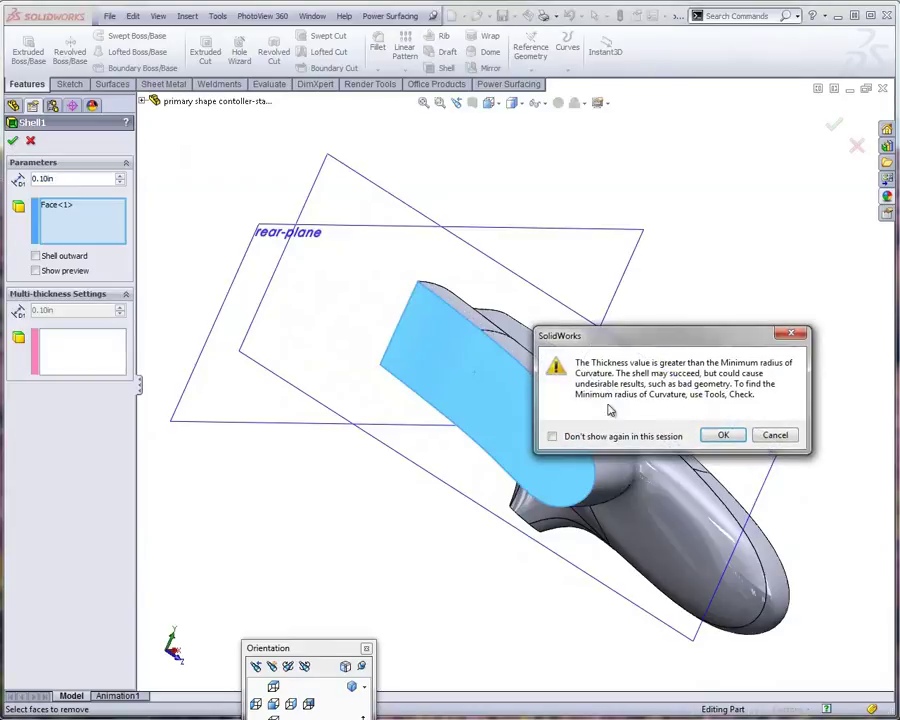
pyautogui.click(720, 436)
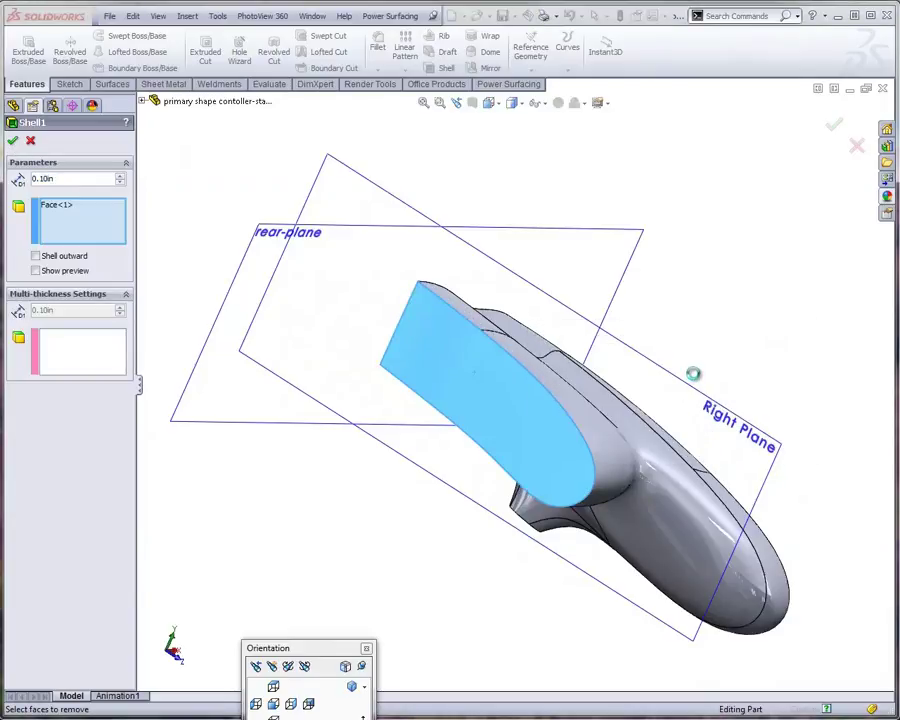
# Start a sketch on the Top Plane and draw a circle about 1.07 in in diameter between the center cut and the grip.
pyautogui.moveTo(554, 366); pyautogui.dragTo(331, 346, button='middle')
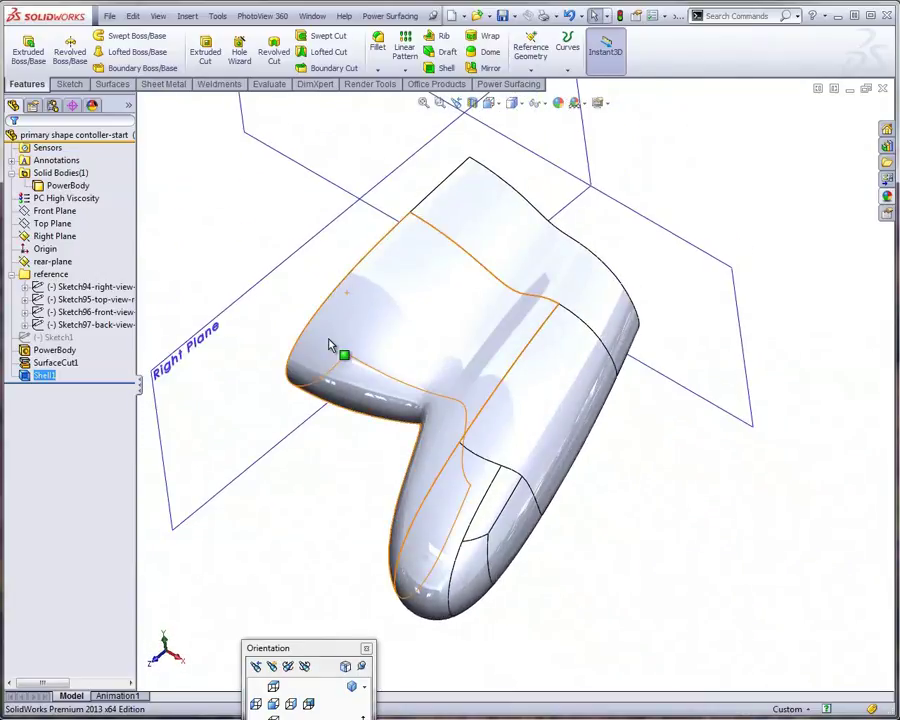
pyautogui.moveTo(418, 303); pyautogui.dragTo(542, 195, button='middle')
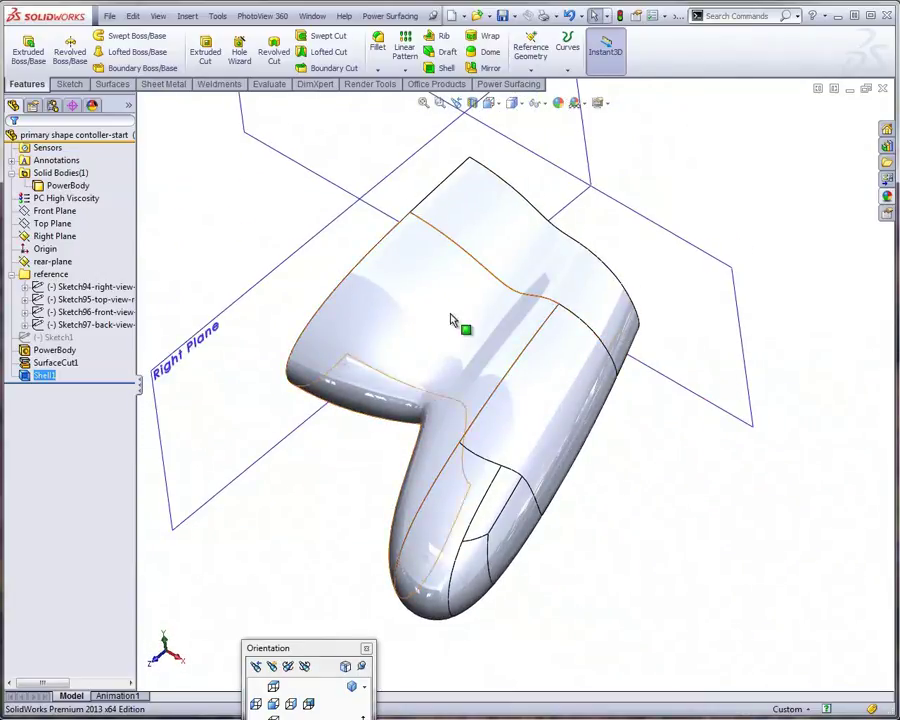
pyautogui.moveTo(460, 321); pyautogui.dragTo(453, 292, button='middle')
pyautogui.scroll(2, 453, 292)
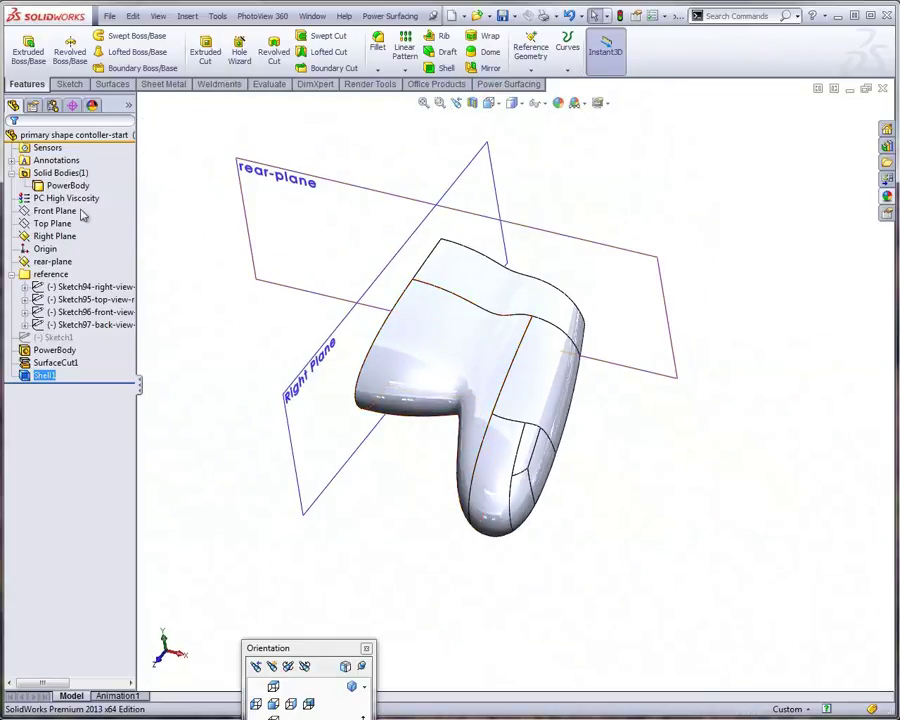
pyautogui.click(55, 226)
pyautogui.rightClick(224, 240)
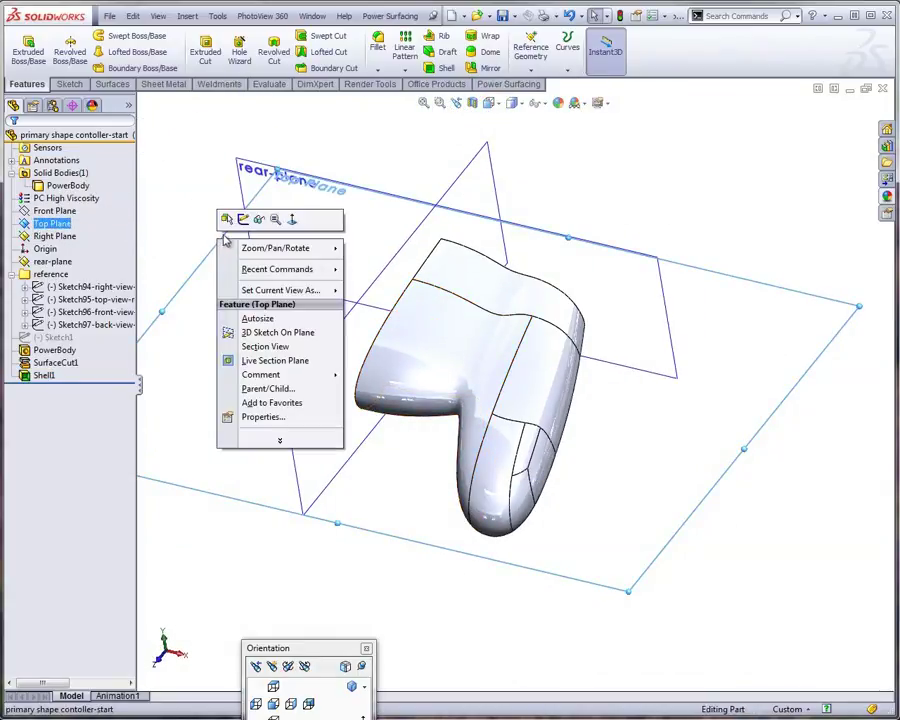
pyautogui.click(243, 220)
pyautogui.click(273, 688)
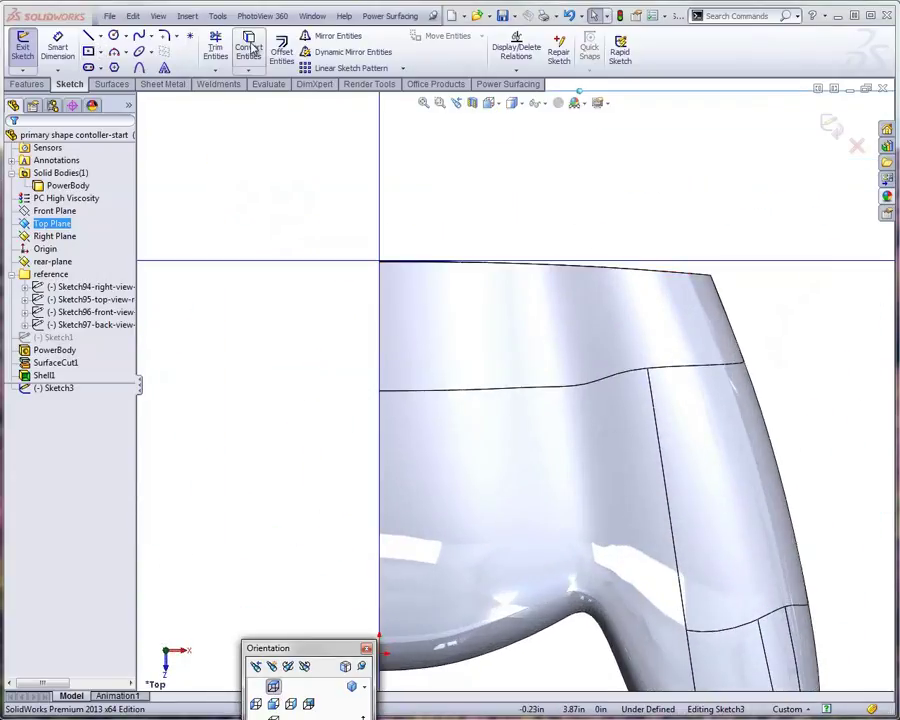
pyautogui.click(114, 37)
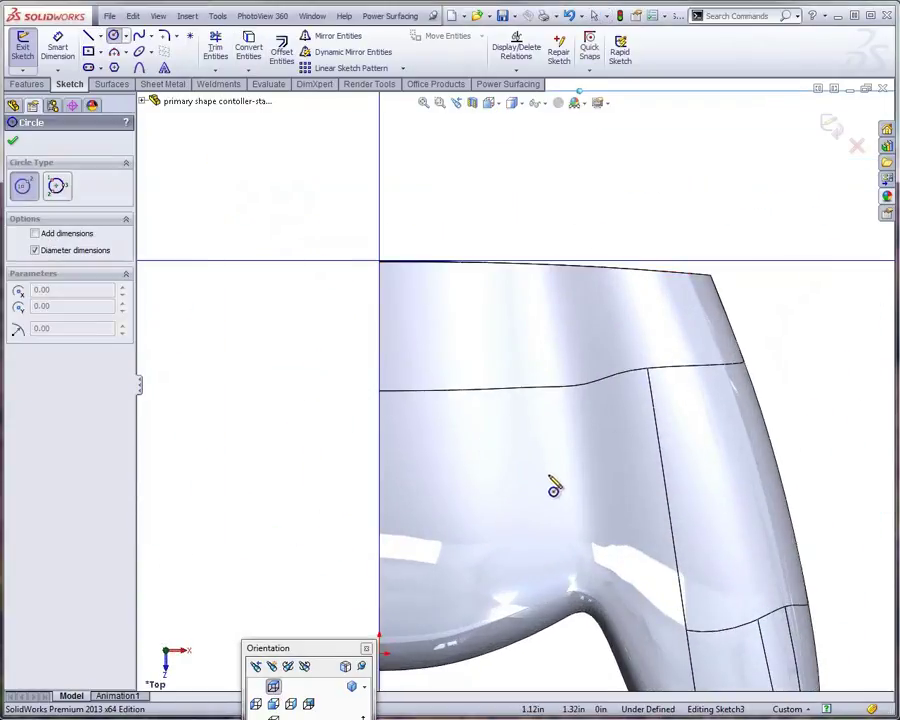
pyautogui.click(538, 465)
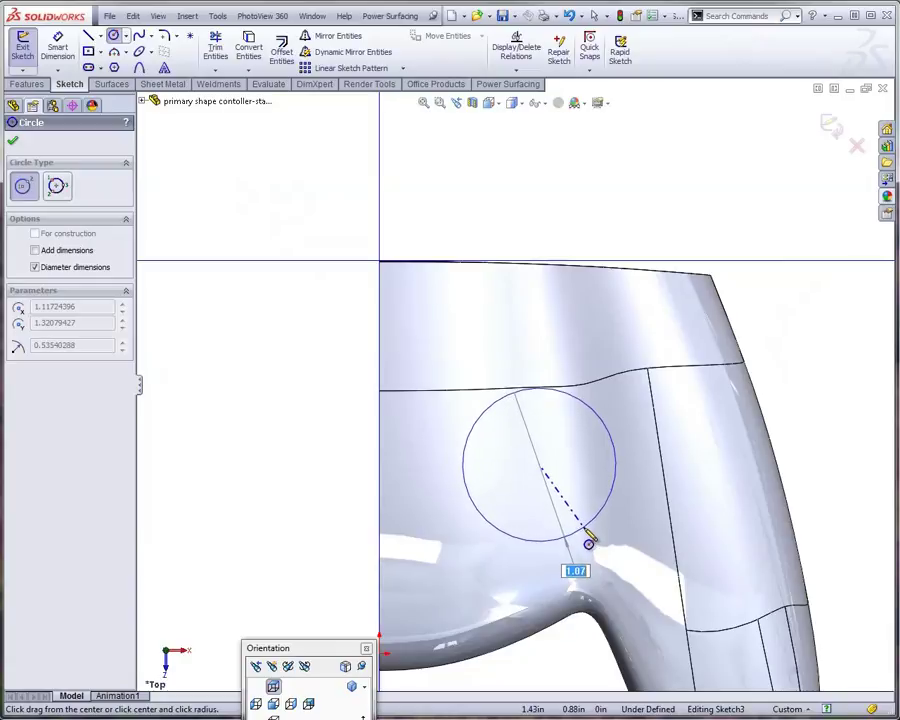
pyautogui.click(588, 537)
# Extrude-cut the circle through the upper wall of the shell using a Mid Plane depth of about 0.63 in.
pyautogui.moveTo(360, 405); pyautogui.dragTo(310, 248, button='middle')
pyautogui.click(30, 84)
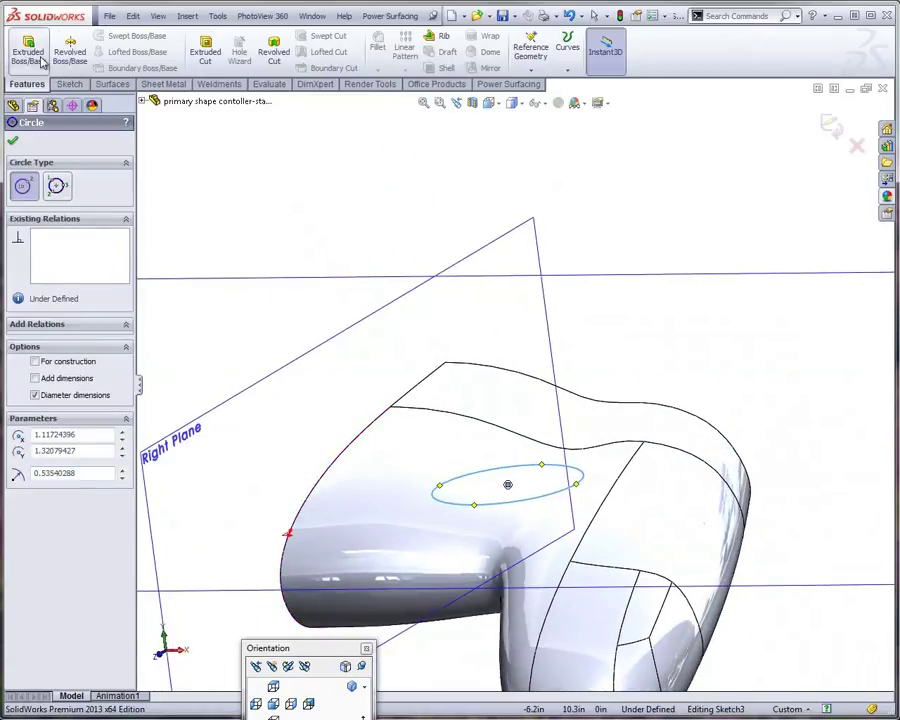
pyautogui.click(206, 52)
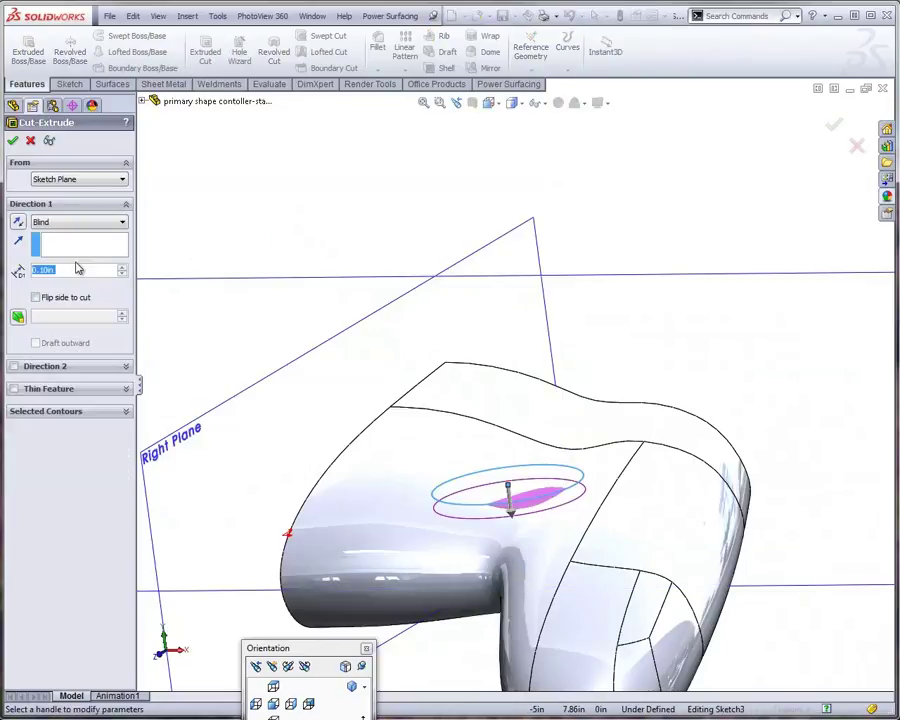
pyautogui.click(71, 223)
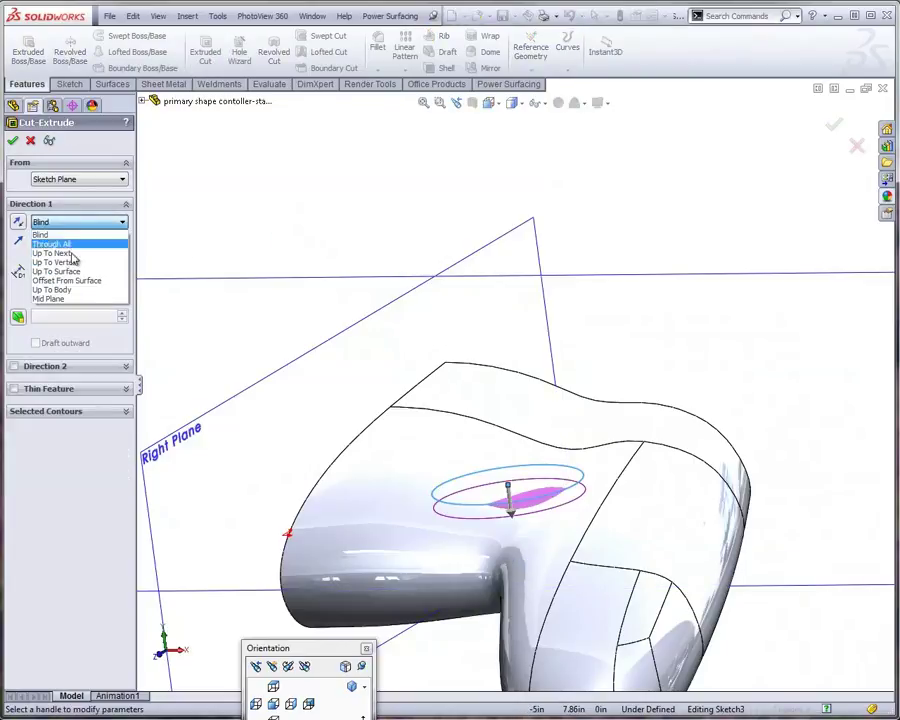
pyautogui.click(50, 299)
pyautogui.moveTo(521, 519); pyautogui.dragTo(522, 533)
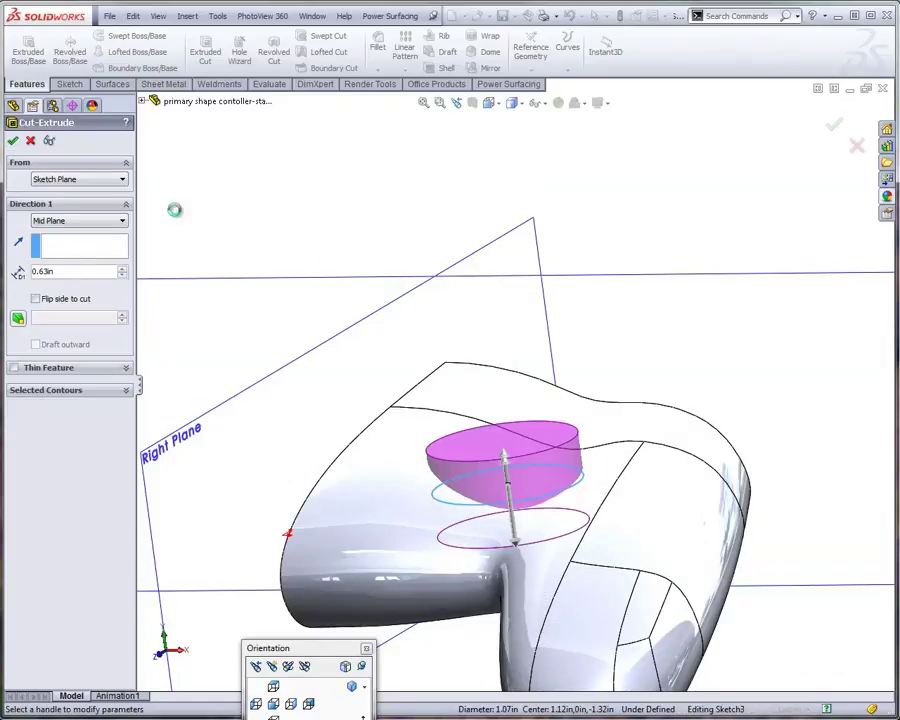
pyautogui.press('Return')
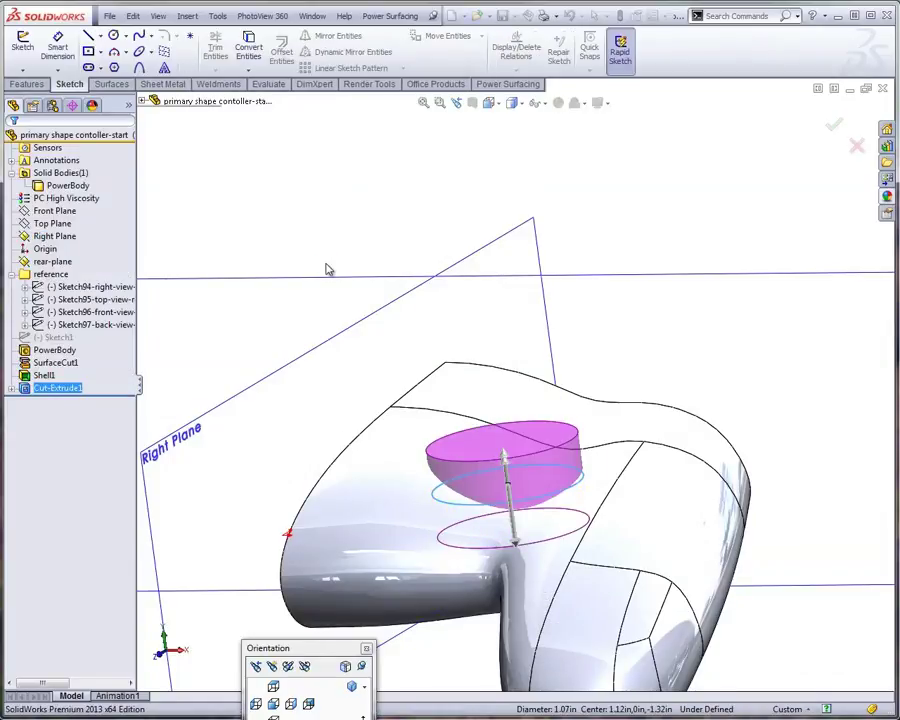
pyautogui.moveTo(313, 343); pyautogui.dragTo(225, 378, button='middle')
pyautogui.click(223, 382)
# Edit the PowerBody feature, pull the single vertex on top of the grip shoulder upward, and accept the edit to rebuild the downstream features.
pyautogui.click(55, 350)
pyautogui.rightClick(56, 351)
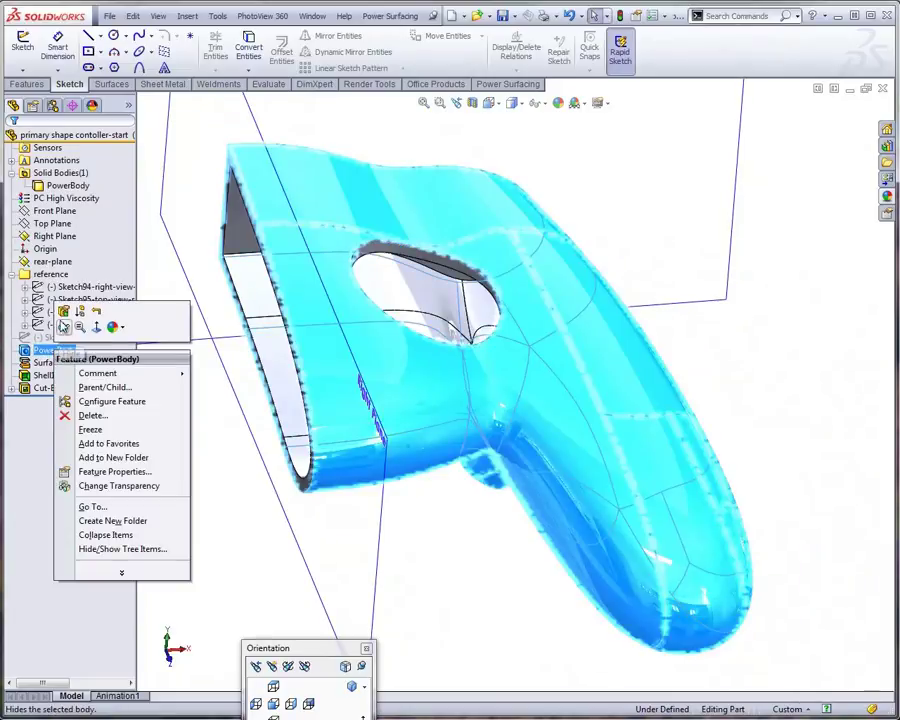
pyautogui.click(64, 313)
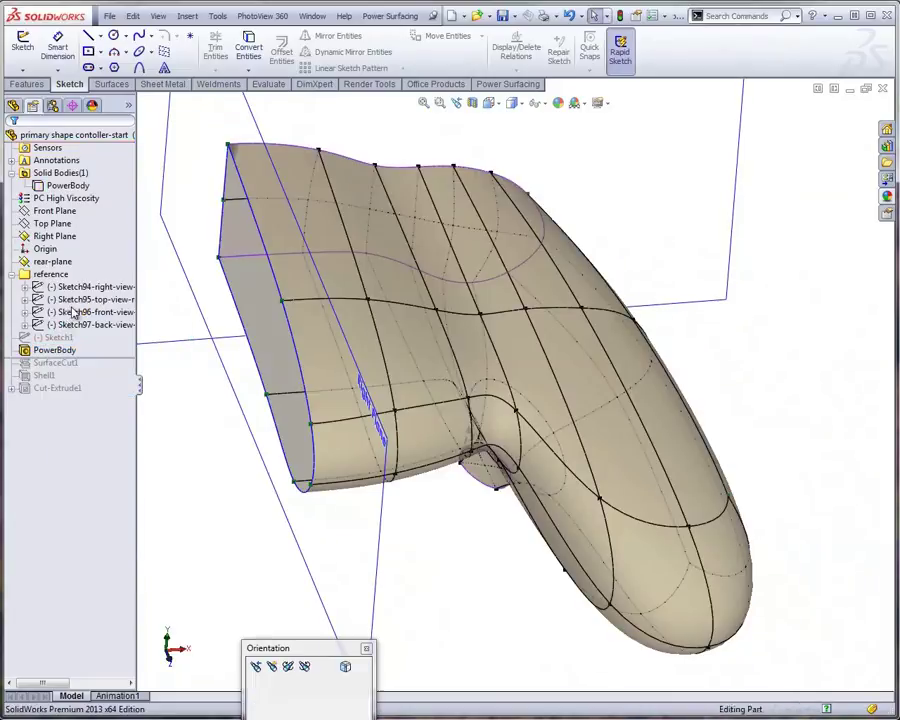
pyautogui.moveTo(462, 366); pyautogui.dragTo(378, 305, button='middle')
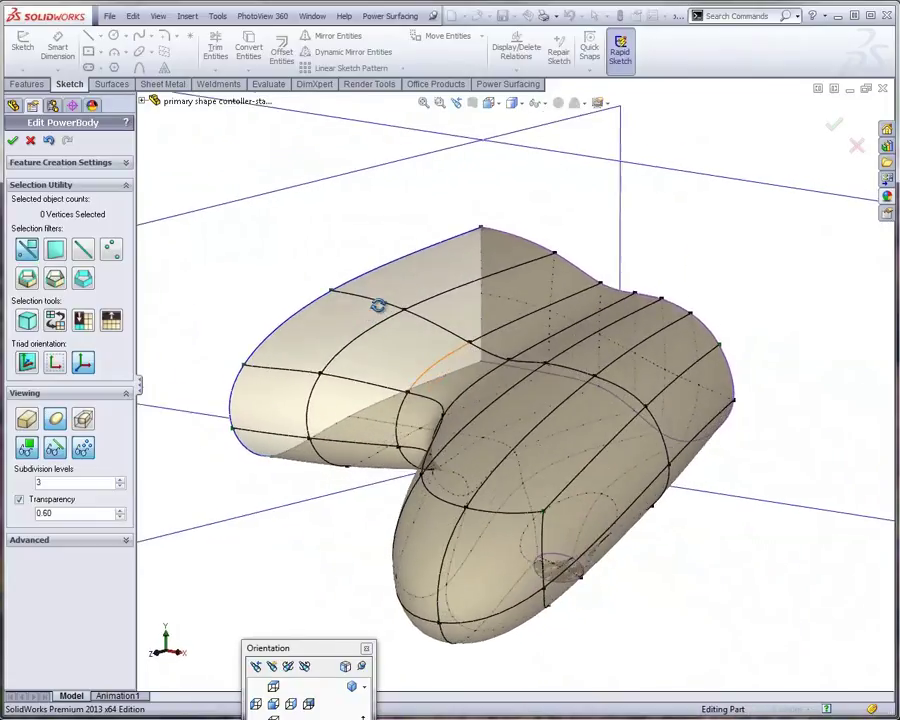
pyautogui.click(563, 407)
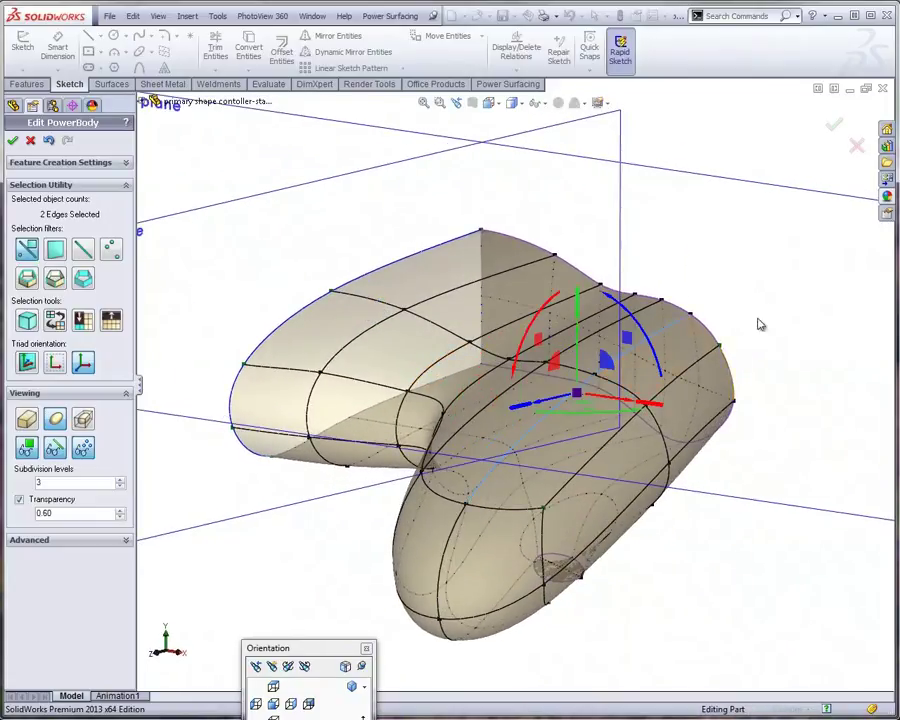
pyautogui.click(758, 319)
pyautogui.click(597, 375)
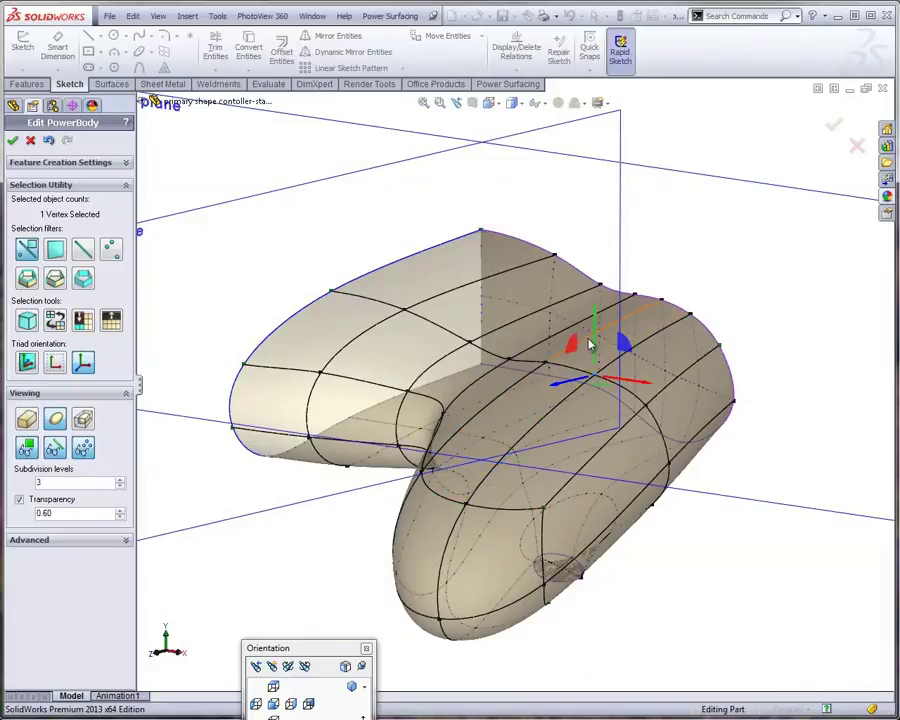
pyautogui.moveTo(595, 340); pyautogui.dragTo(592, 300)
pyautogui.moveTo(533, 432); pyautogui.dragTo(267, 222, button='middle')
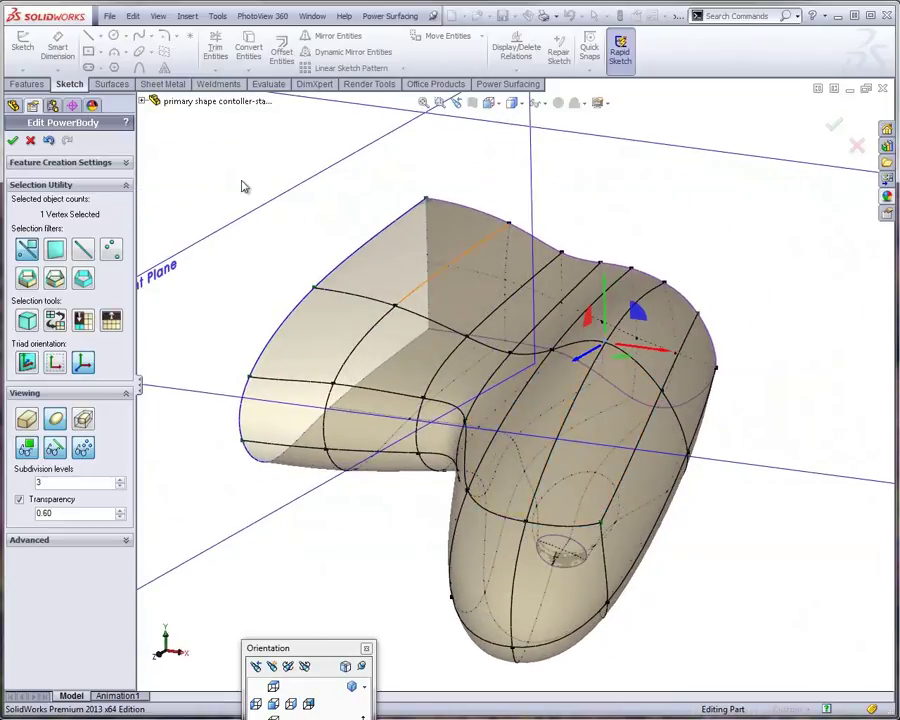
pyautogui.click(13, 141)
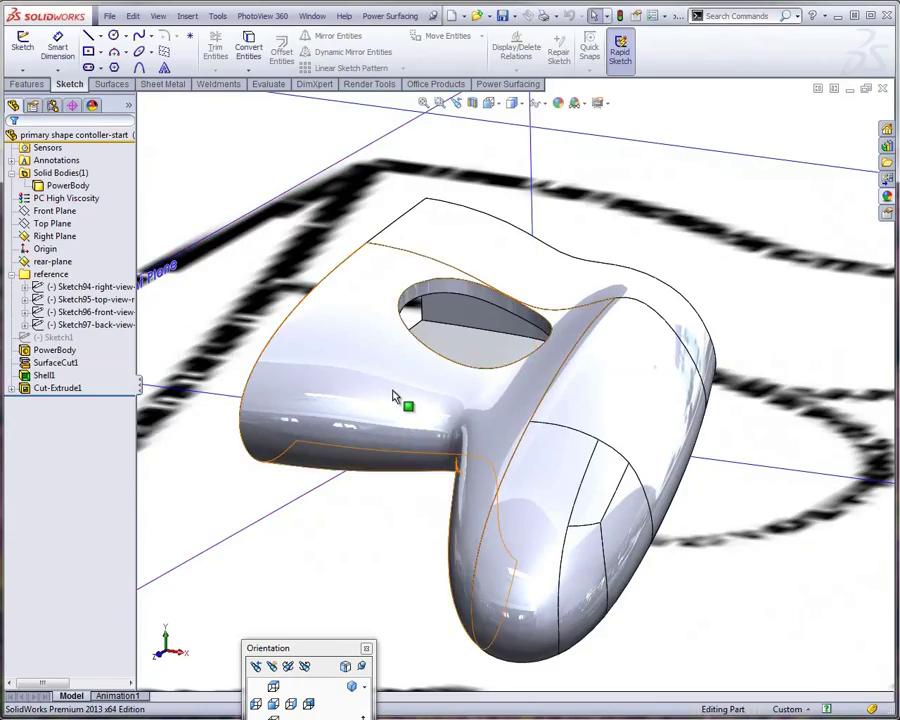
pyautogui.moveTo(400, 400); pyautogui.dragTo(460, 448, button='middle')
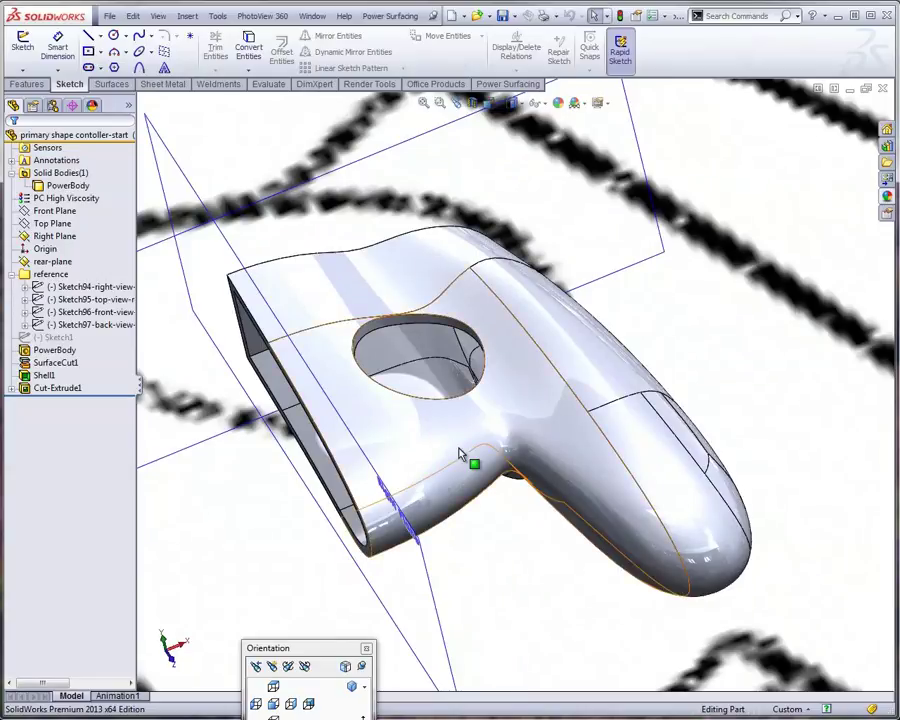